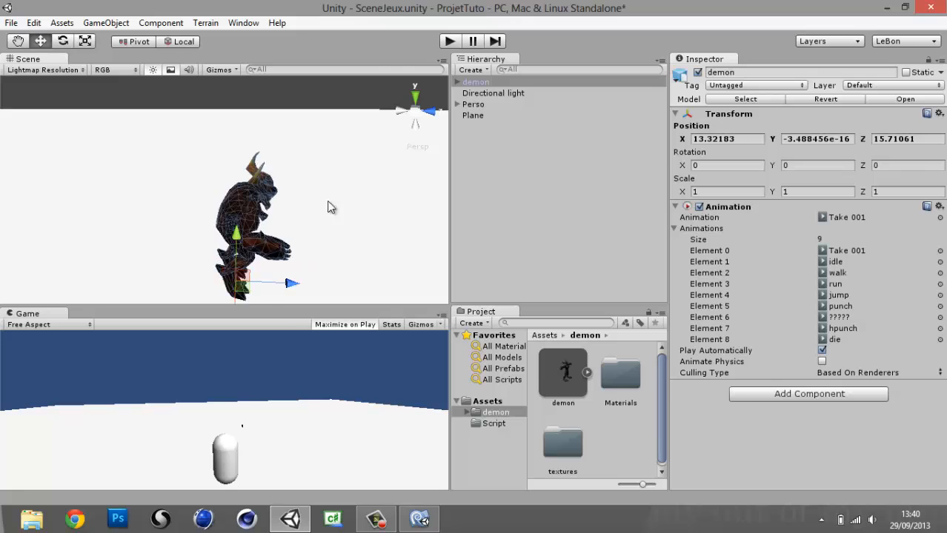
# Examine the demon model in the scene, both up close and together with the capsule character
pyautogui.moveTo(327, 208); pyautogui.dragTo(124, 209, button='right')
pyautogui.scroll(-4, 127, 209)
pyautogui.moveTo(126, 209); pyautogui.dragTo(185, 214, button='middle')
pyautogui.moveTo(185, 214); pyautogui.dragTo(181, 150, button='right')
pyautogui.moveTo(180, 150); pyautogui.dragTo(181, 134, button='middle')
pyautogui.scroll(-3, 195, 152)
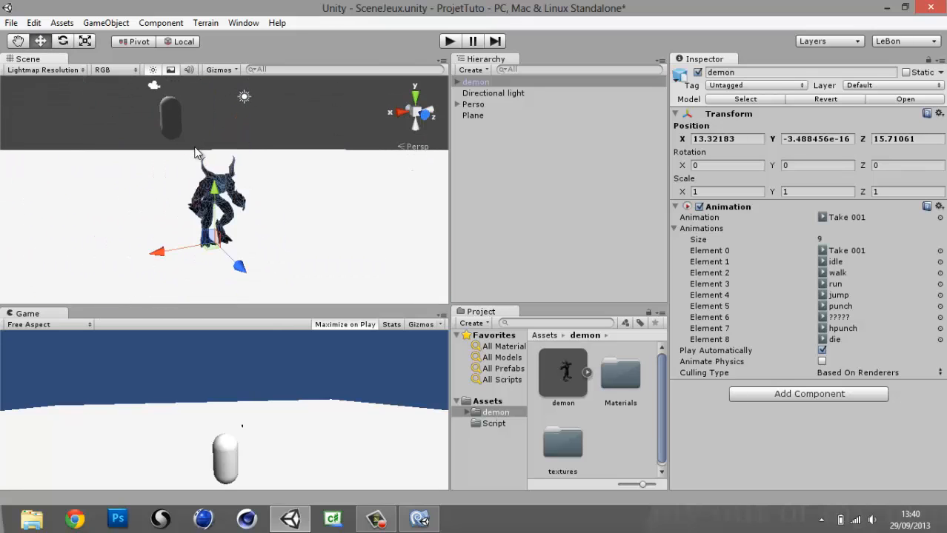
pyautogui.scroll(3, 199, 165)
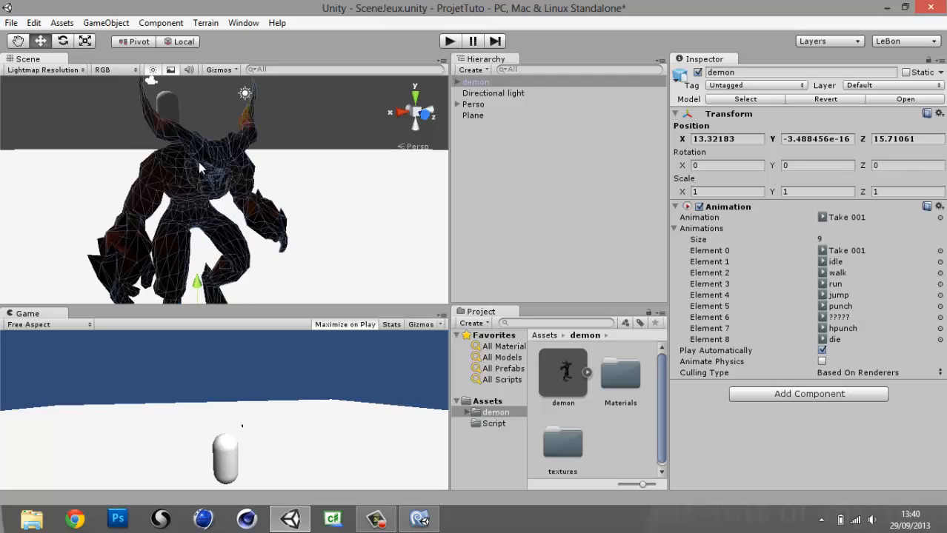
pyautogui.click(291, 160)
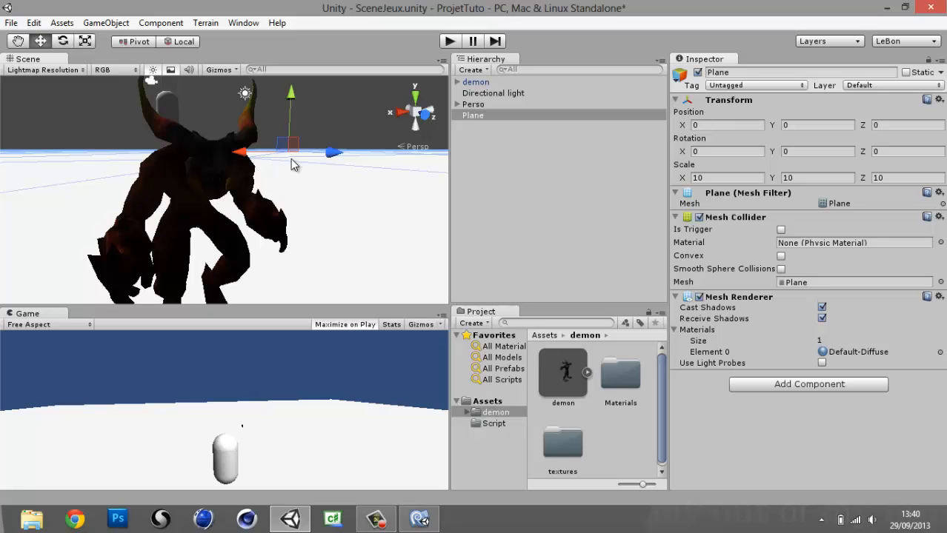
# Make the demon a child of the Perso object and expand Perso in the hierarchy
pyautogui.doubleClick(495, 83)
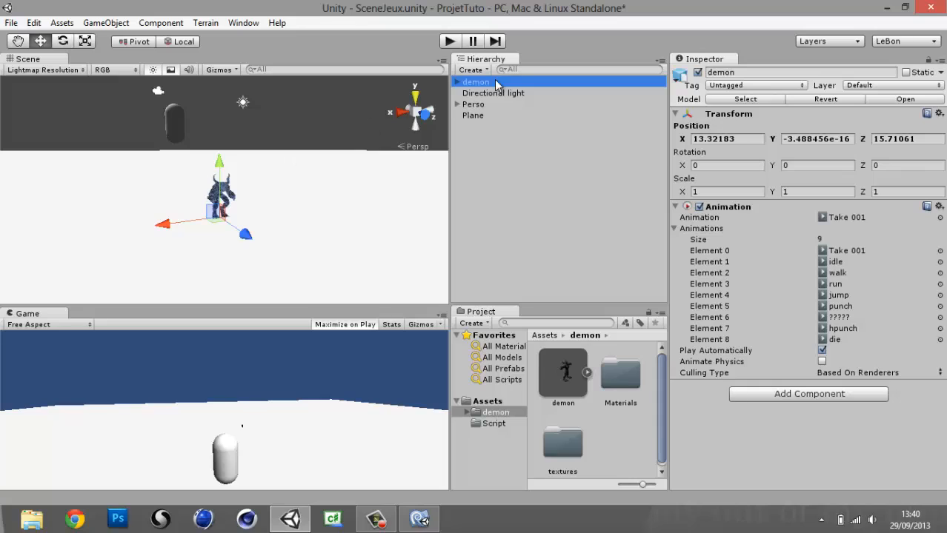
pyautogui.moveTo(495, 83); pyautogui.dragTo(485, 107)
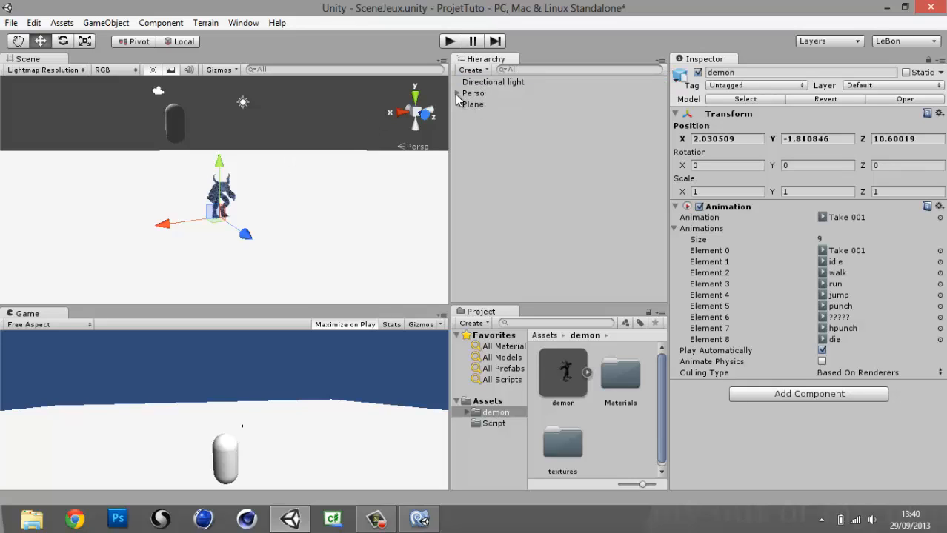
pyautogui.click(457, 93)
# Set the demon's local position to 0 on X, Y and Z
pyautogui.click(682, 140)
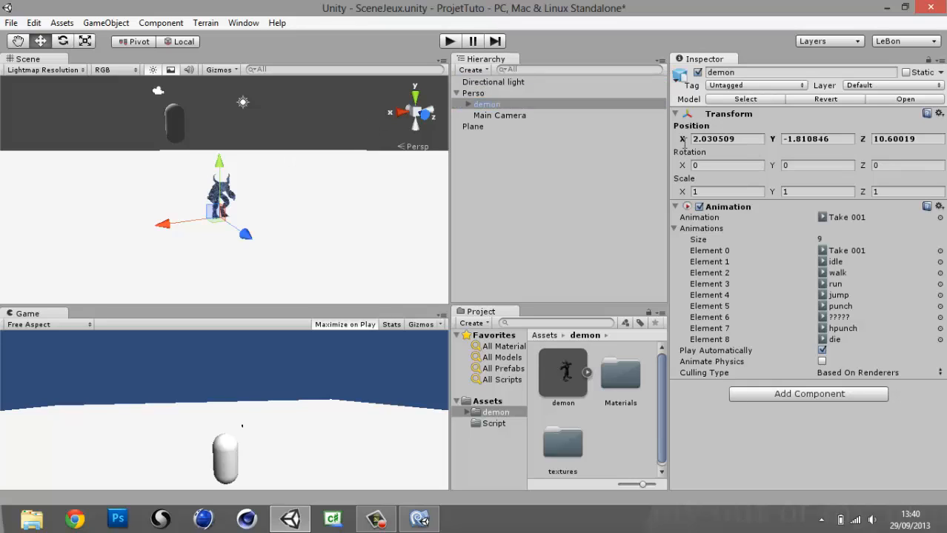
pyautogui.click(734, 141)
pyautogui.click(723, 138)
pyautogui.moveTo(751, 139); pyautogui.dragTo(667, 144)
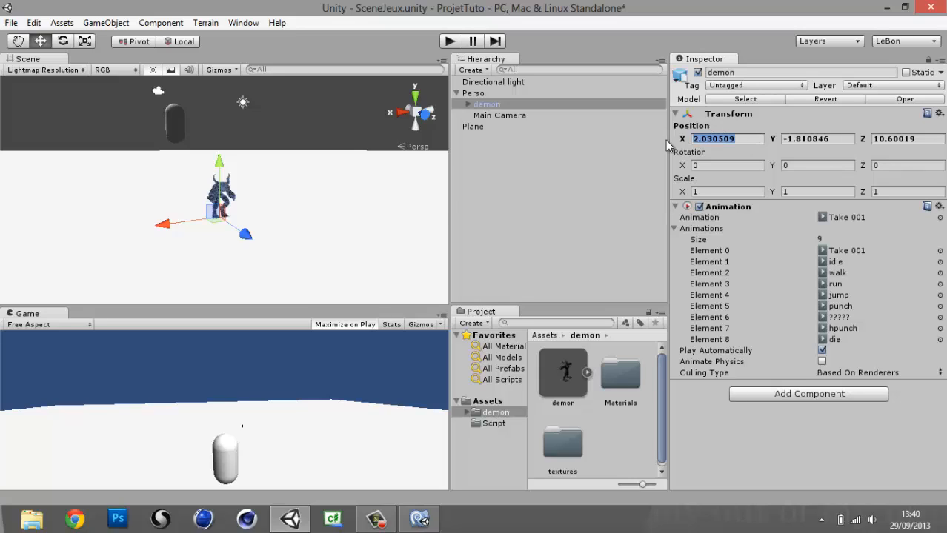
pyautogui.write('0')
pyautogui.press('Tab')
pyautogui.write('0')
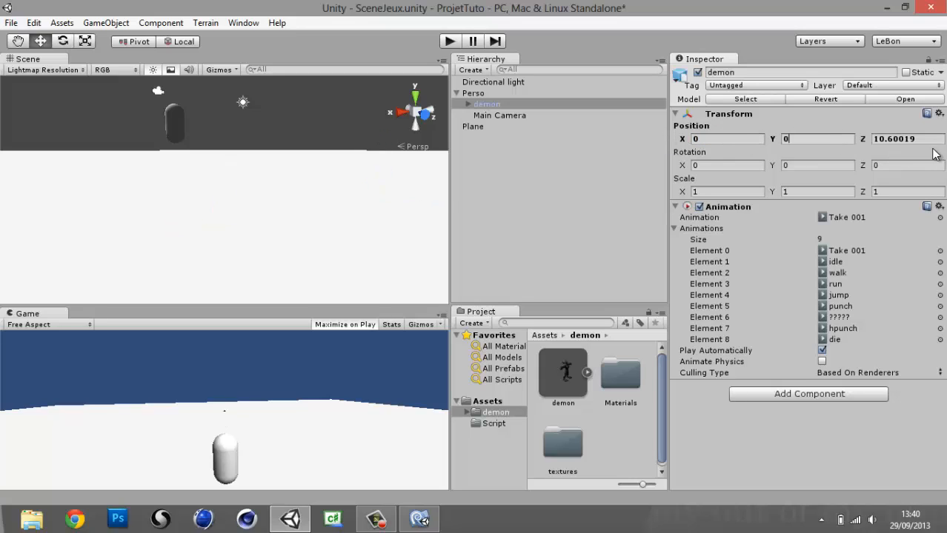
pyautogui.press('Tab')
pyautogui.write('0')
pyautogui.doubleClick(472, 94)
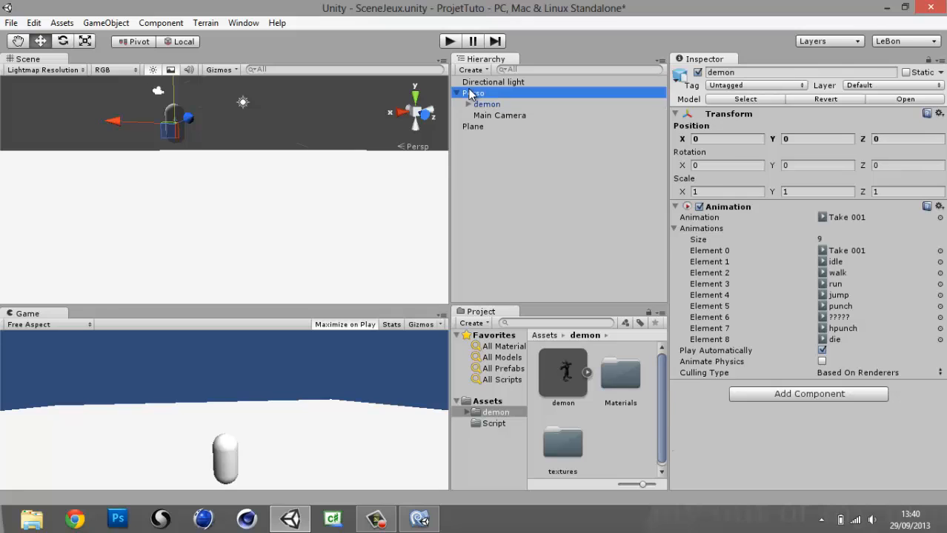
pyautogui.scroll(2, 239, 188)
pyautogui.keyDown('alt'); pyautogui.moveTo(191, 172); pyautogui.dragTo(230, 226); pyautogui.keyUp('alt')
pyautogui.click(709, 179)
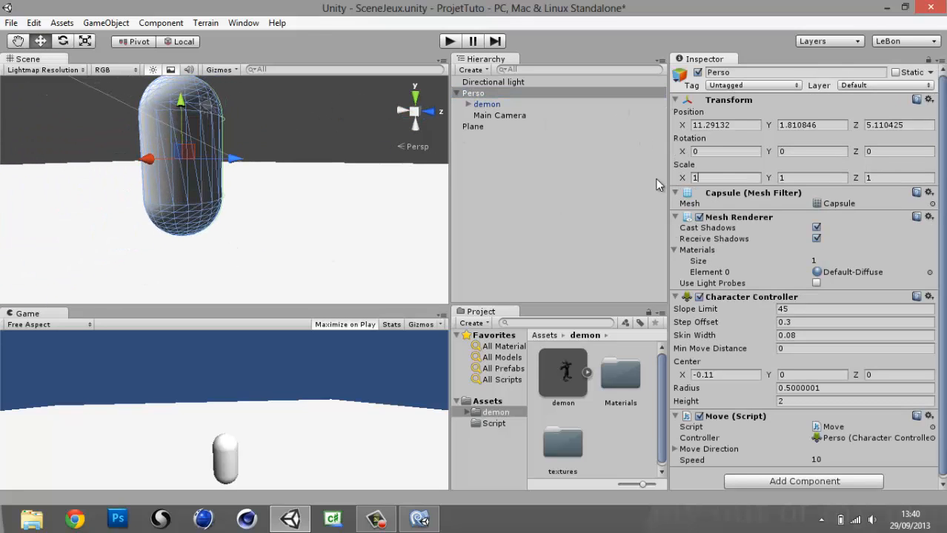
pyautogui.write('6')
pyautogui.click(774, 177)
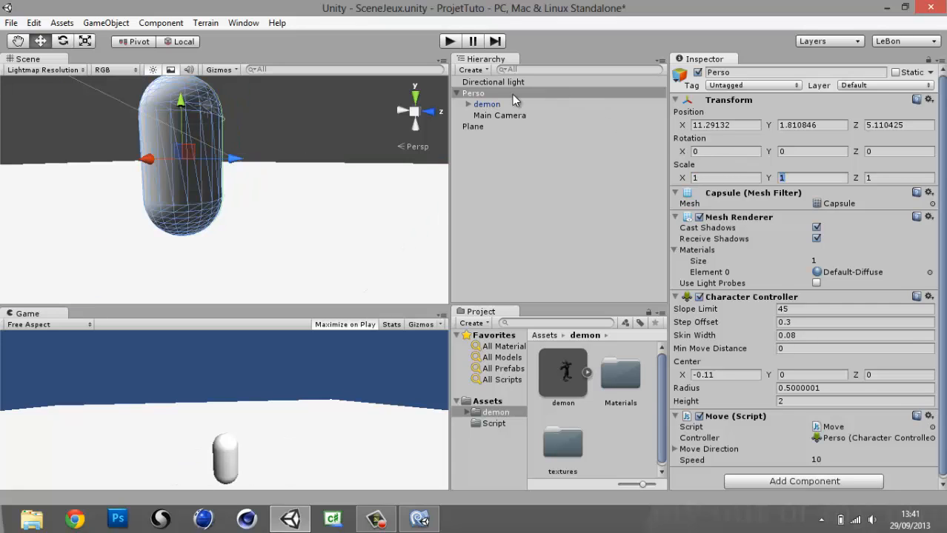
# Set the demon's scale to 6 on X, Y and Z
pyautogui.click(486, 104)
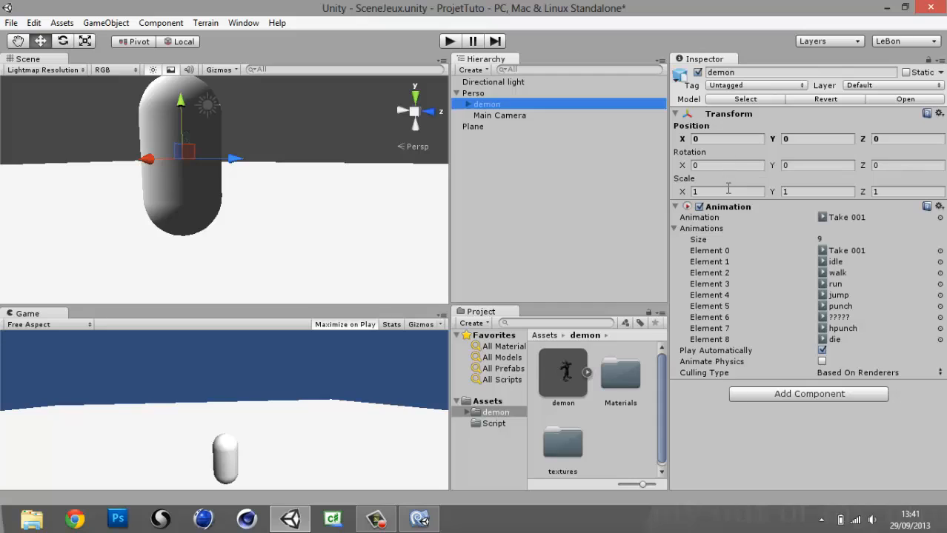
pyautogui.click(731, 191)
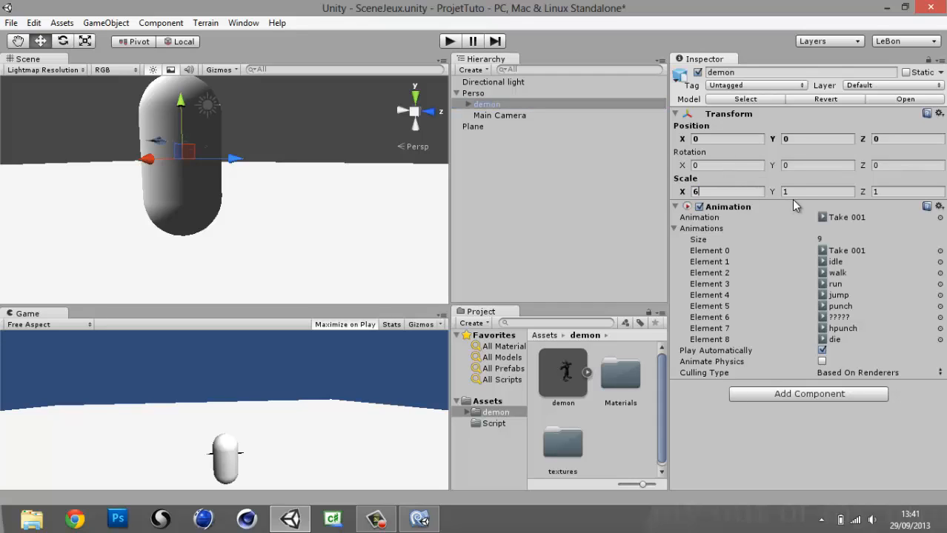
pyautogui.write('6')
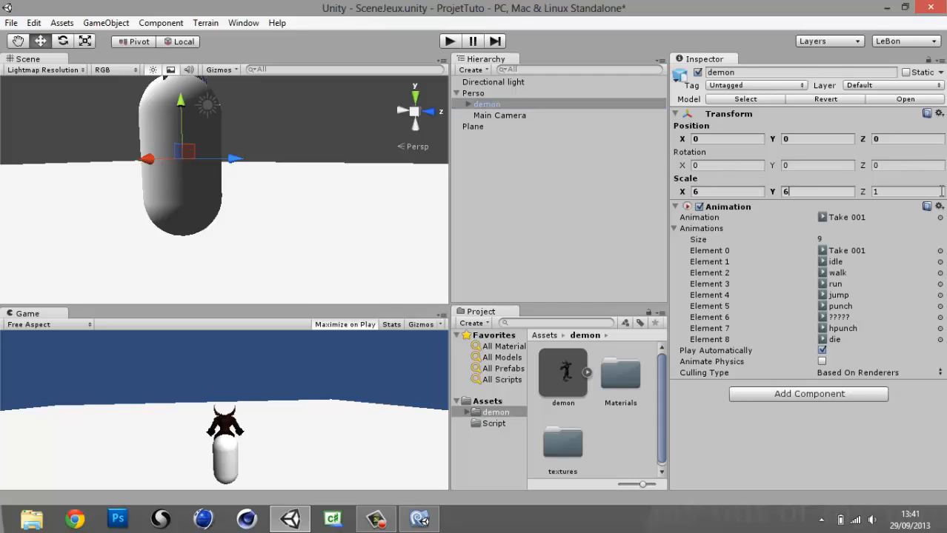
pyautogui.click(885, 191)
pyautogui.write('6')
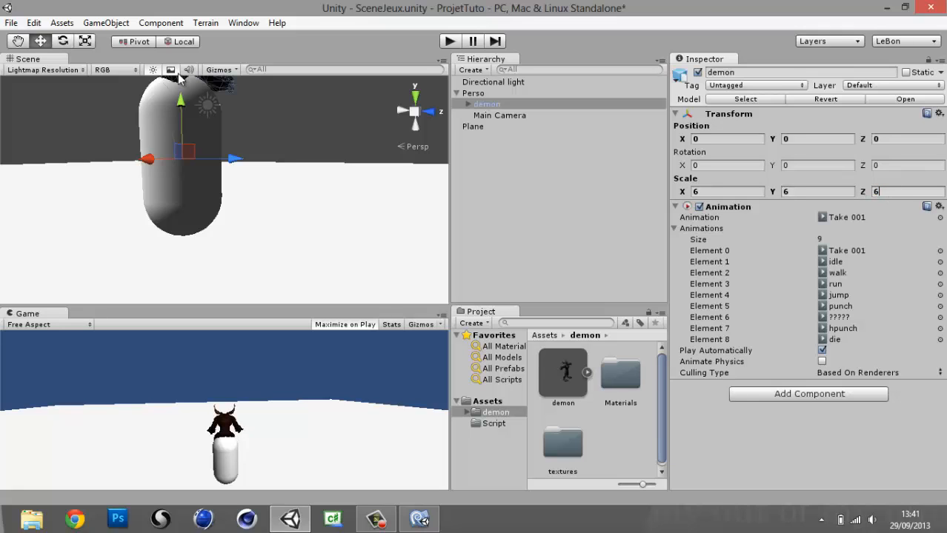
# Lower the demon along the Y axis to about -0.95 so its feet reach the capsule's base
pyautogui.scroll(-3, 244, 148)
pyautogui.moveTo(259, 182)
pyautogui.mouseDown(button='middle')
pyautogui.moveTo(264, 218)
pyautogui.moveTo(265, 182)
pyautogui.mouseUp(button='middle')
pyautogui.scroll(2, 263, 215)
pyautogui.scroll(1, 263, 214)
pyautogui.moveTo(193, 155); pyautogui.dragTo(192, 215)
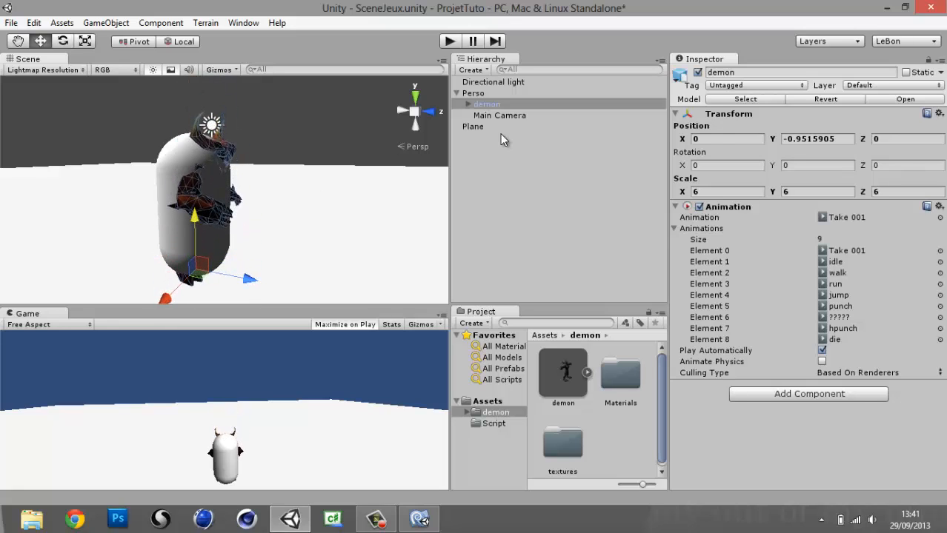
# Reduce the demon's scale to 5 on X, Y and Z
pyautogui.click(712, 192)
pyautogui.write('5')
pyautogui.click(799, 193)
pyautogui.write('5')
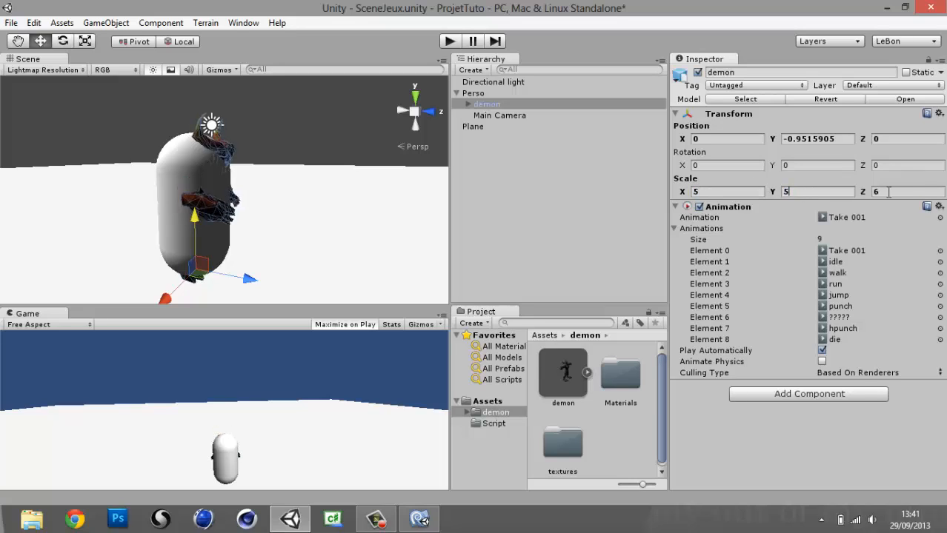
pyautogui.click(907, 191)
pyautogui.write('5')
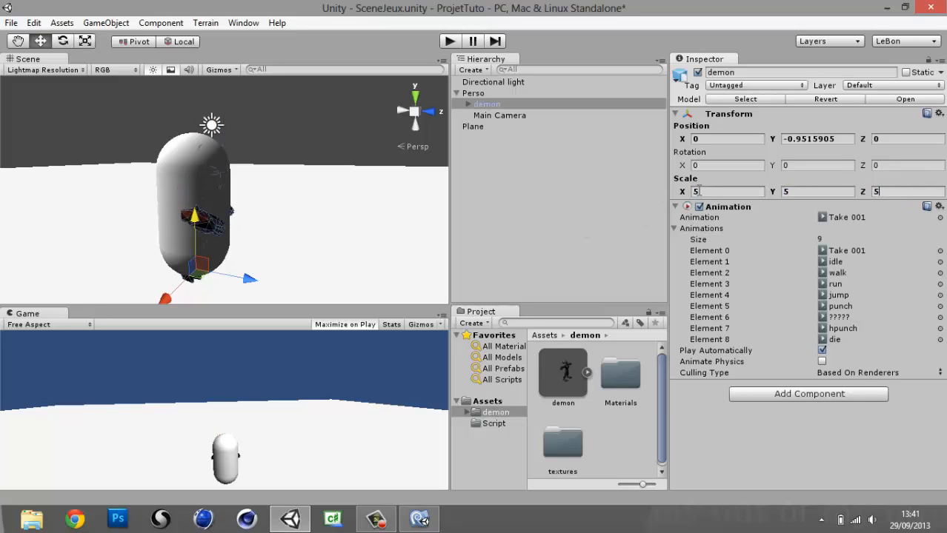
# Set the demon's scale to 5.5 on X, Y and Z
pyautogui.write('.5')
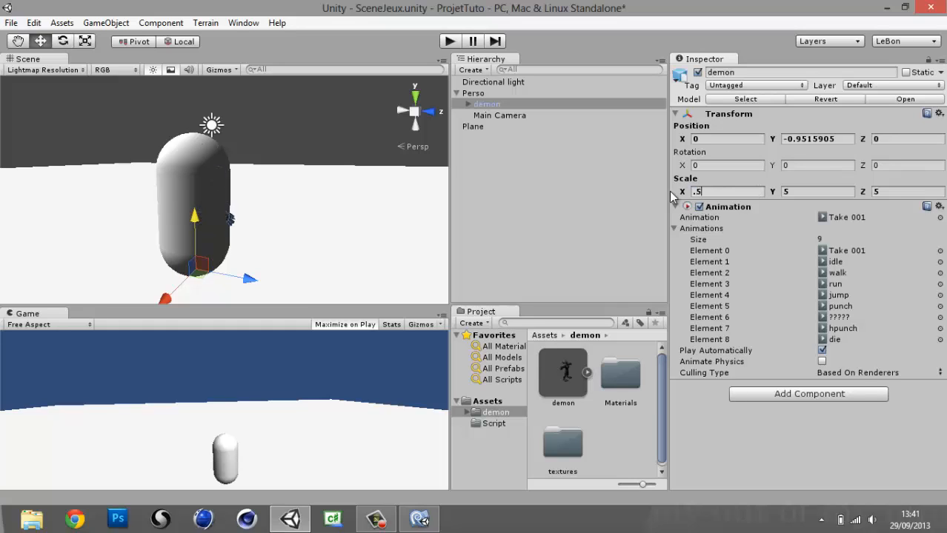
pyautogui.moveTo(673, 197); pyautogui.dragTo(617, 186)
pyautogui.write('5.5')
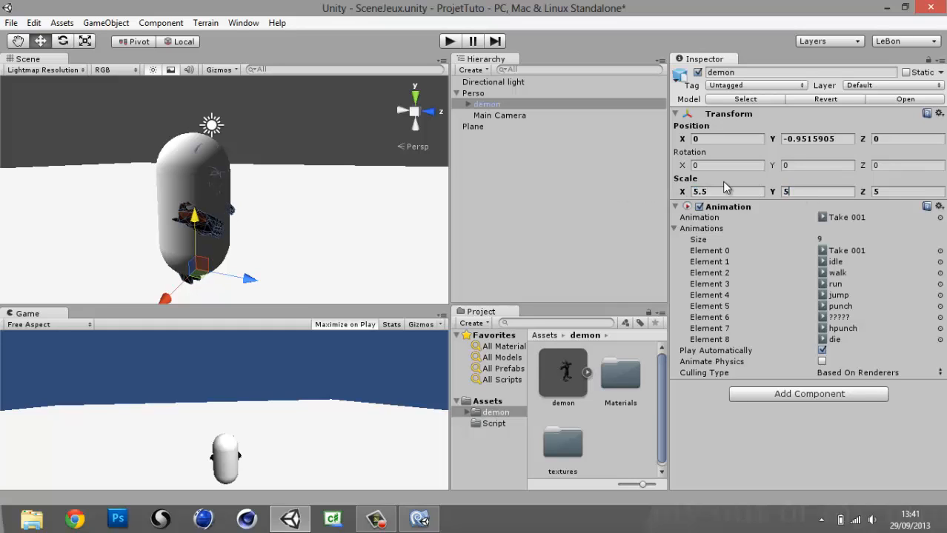
pyautogui.write('.5')
pyautogui.click(894, 190)
pyautogui.write('5.')
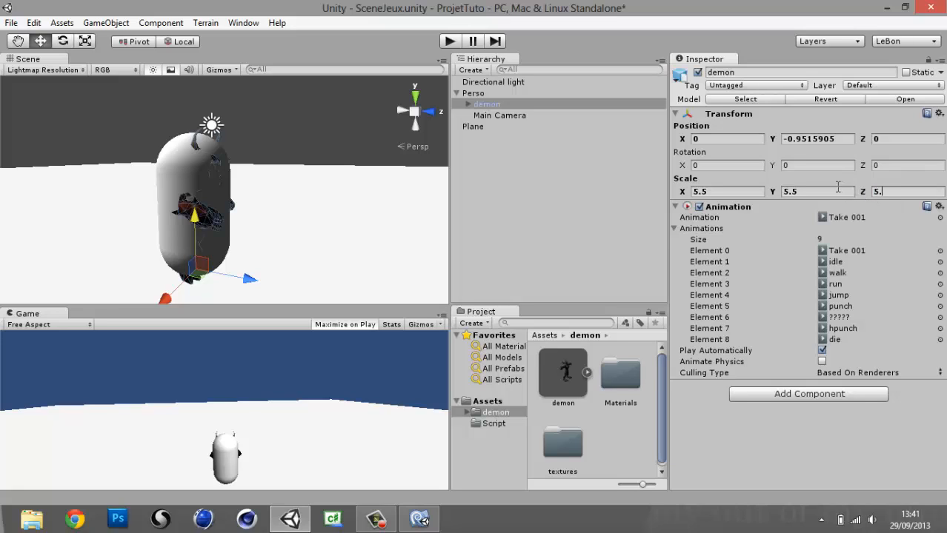
pyautogui.write('5')
# Select Perso and switch the transform handle orientation from Local to Global
pyautogui.moveTo(254, 237); pyautogui.dragTo(495, 103, button='middle')
pyautogui.click(489, 93)
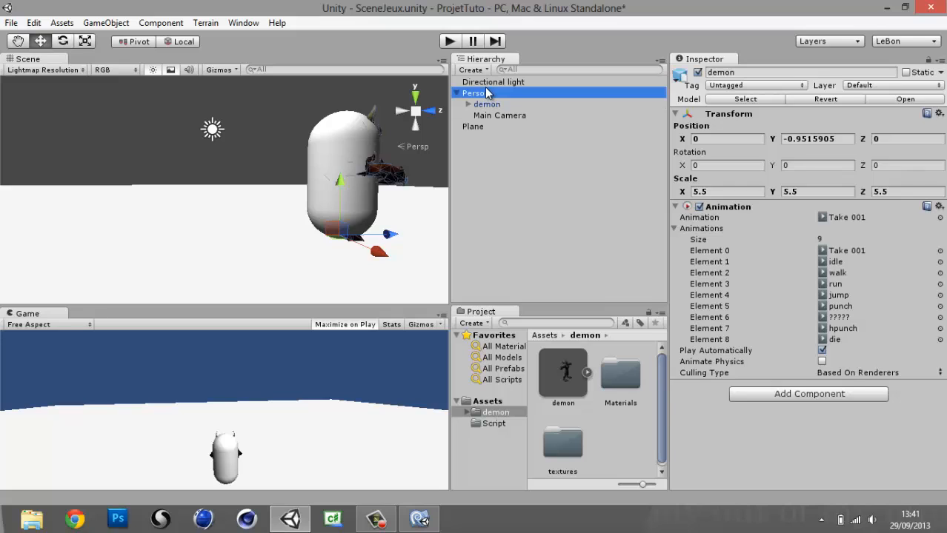
pyautogui.moveTo(375, 178); pyautogui.dragTo(356, 213, button='right')
pyautogui.moveTo(356, 214); pyautogui.dragTo(198, 280, button='middle')
pyautogui.click(177, 45)
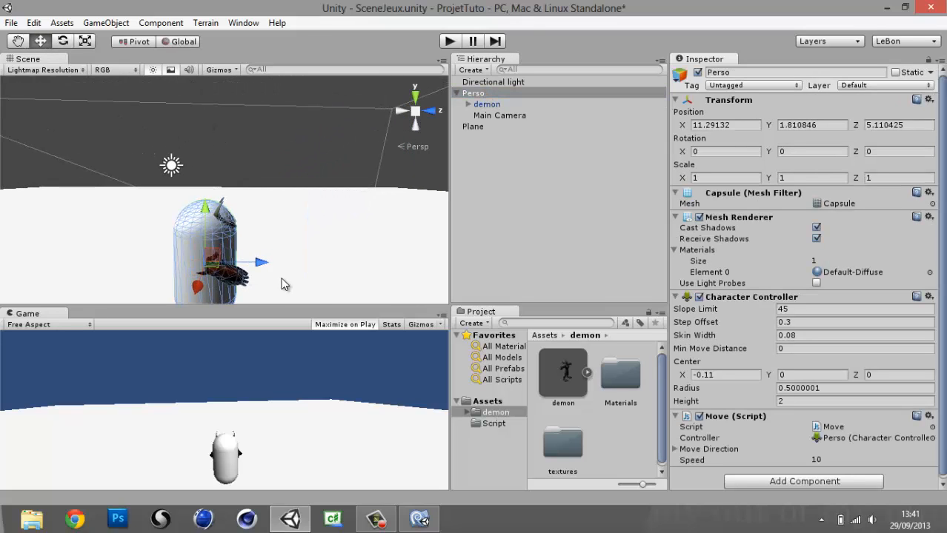
# Move the demon backward along the Z axis to about -0.18 to centre it in the capsule
pyautogui.click(478, 107)
pyautogui.scroll(-2, 248, 231)
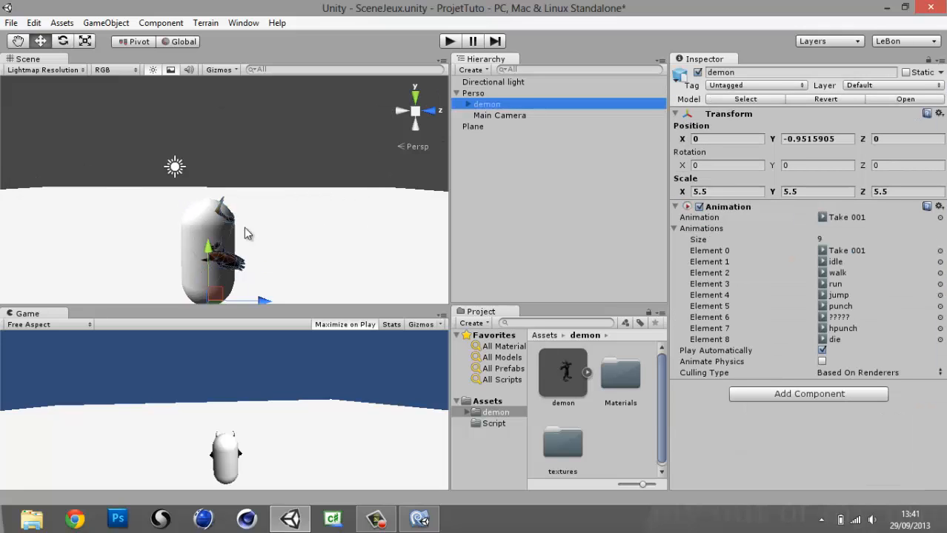
pyautogui.moveTo(239, 229); pyautogui.dragTo(273, 194, button='middle')
pyautogui.scroll(3, 303, 163)
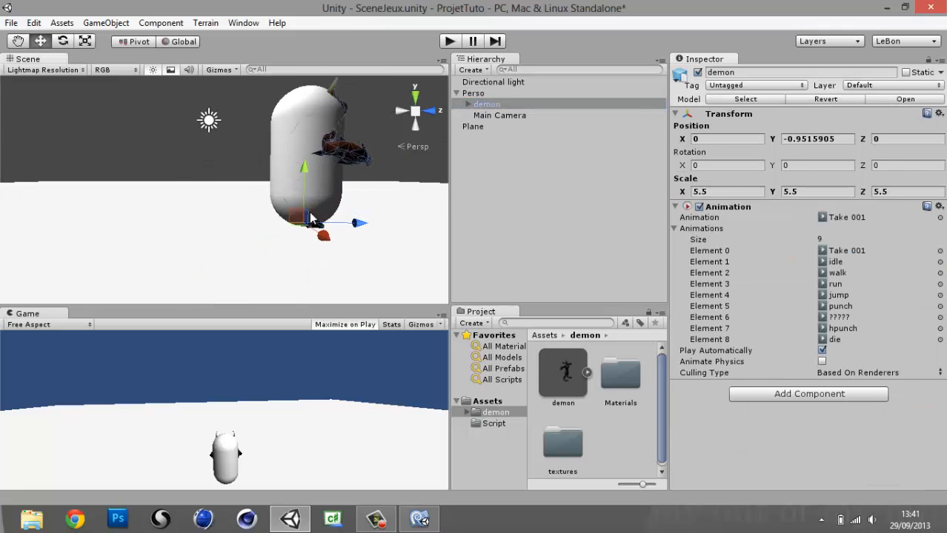
pyautogui.moveTo(359, 225); pyautogui.dragTo(345, 224)
# Disable the Mesh Renderer on Perso to hide the capsule around the demon
pyautogui.moveTo(372, 219); pyautogui.dragTo(294, 236, button='right')
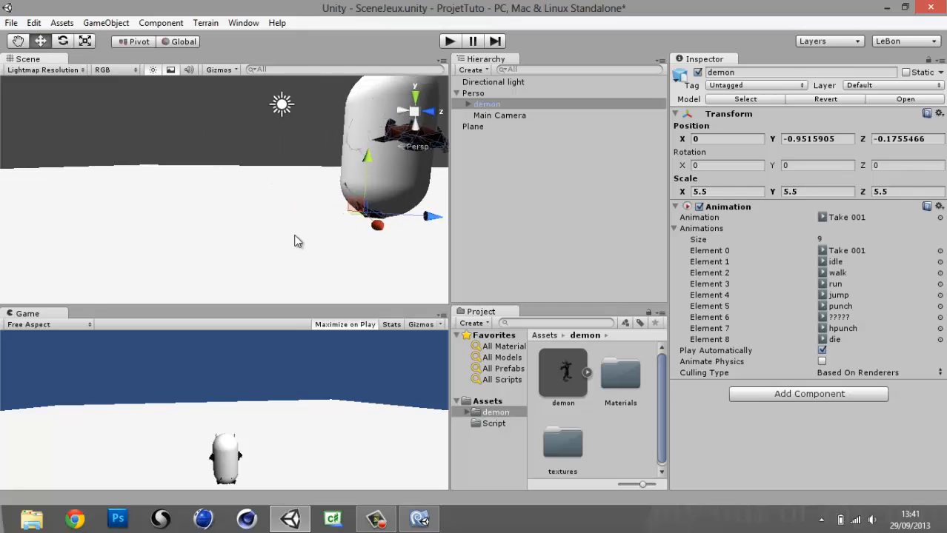
pyautogui.scroll(-4, 294, 236)
pyautogui.moveTo(304, 230); pyautogui.dragTo(183, 264, button='middle')
pyautogui.moveTo(334, 218); pyautogui.dragTo(199, 250, button='right')
pyautogui.scroll(-3, 264, 229)
pyautogui.moveTo(263, 229); pyautogui.dragTo(187, 249, button='middle')
pyautogui.scroll(3, 187, 249)
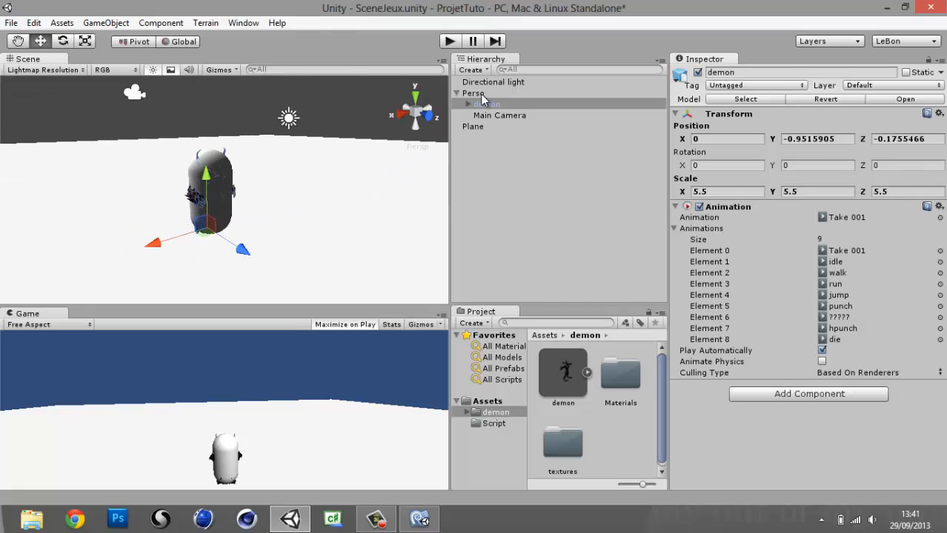
pyautogui.click(480, 94)
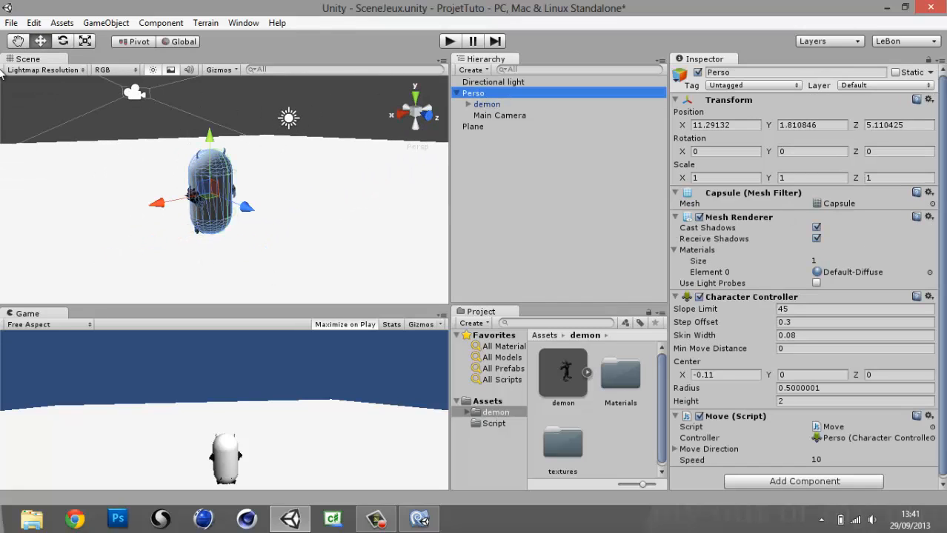
pyautogui.scroll(2, 214, 261)
pyautogui.scroll(-3, 213, 260)
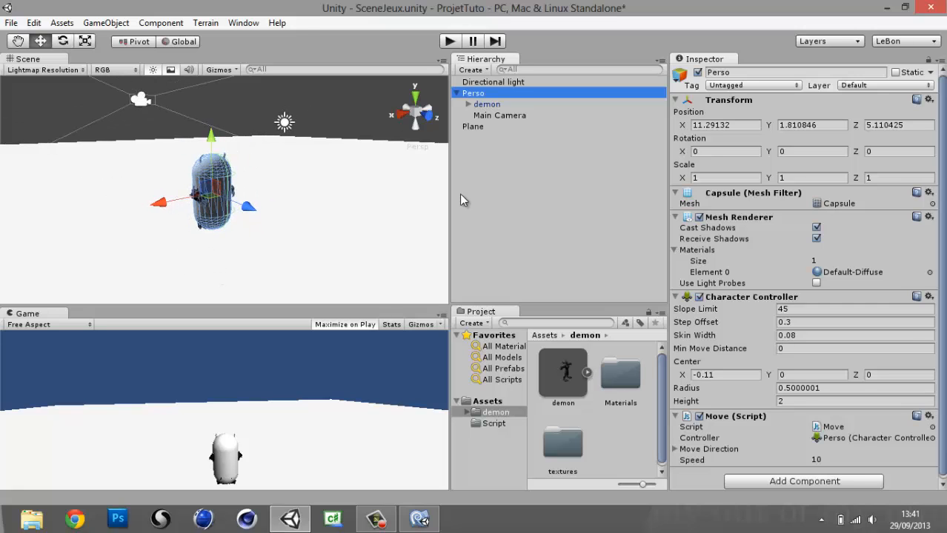
pyautogui.scroll(3, 443, 197)
pyautogui.click(699, 217)
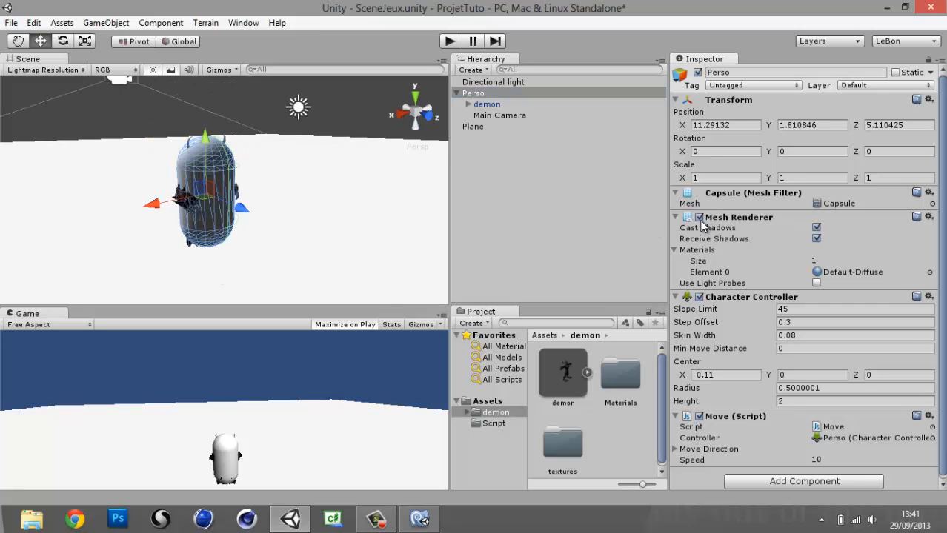
# Shift the demon slightly along the X axis to align it with Perso's collider capsule
pyautogui.scroll(3, 268, 212)
pyautogui.moveTo(313, 216); pyautogui.dragTo(89, 185, button='right')
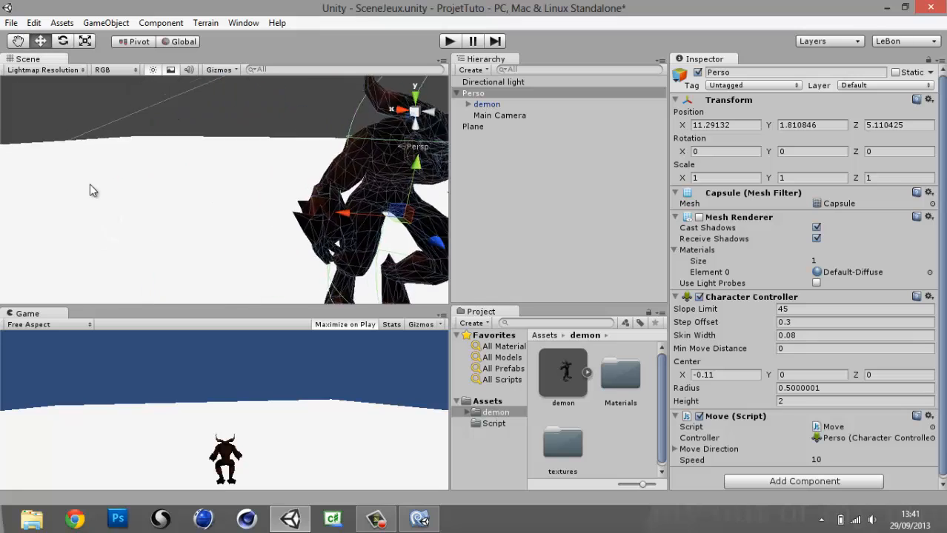
pyautogui.scroll(-5, 89, 185)
pyautogui.moveTo(90, 184); pyautogui.dragTo(116, 194, button='middle')
pyautogui.scroll(2, 121, 169)
pyautogui.scroll(-1, 233, 202)
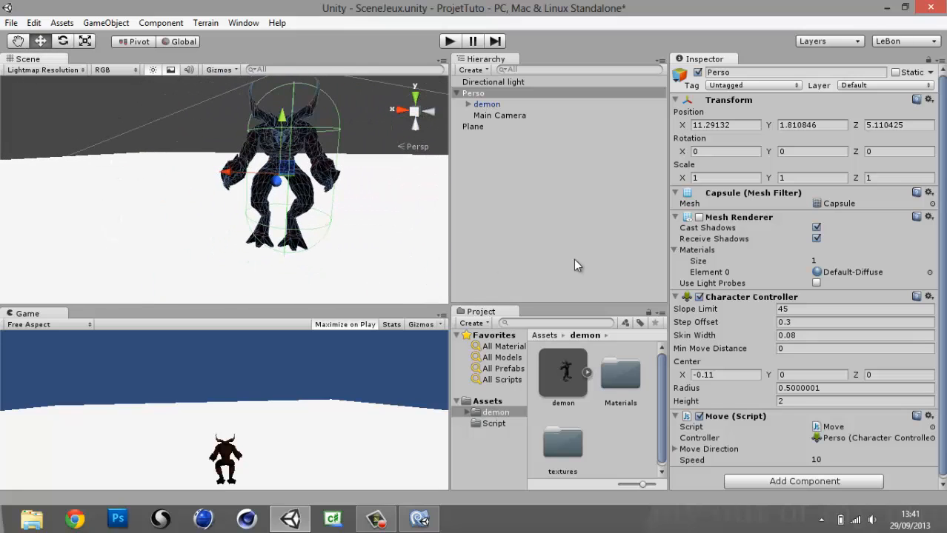
pyautogui.click(499, 107)
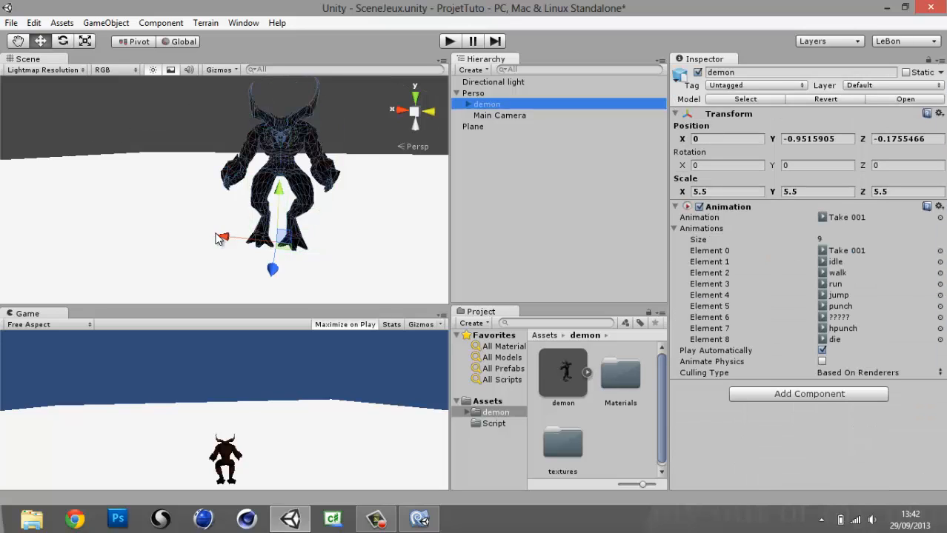
pyautogui.moveTo(218, 238); pyautogui.dragTo(247, 212)
# Set the X value of the Character Controller's center on Perso to 0
pyautogui.click(472, 93)
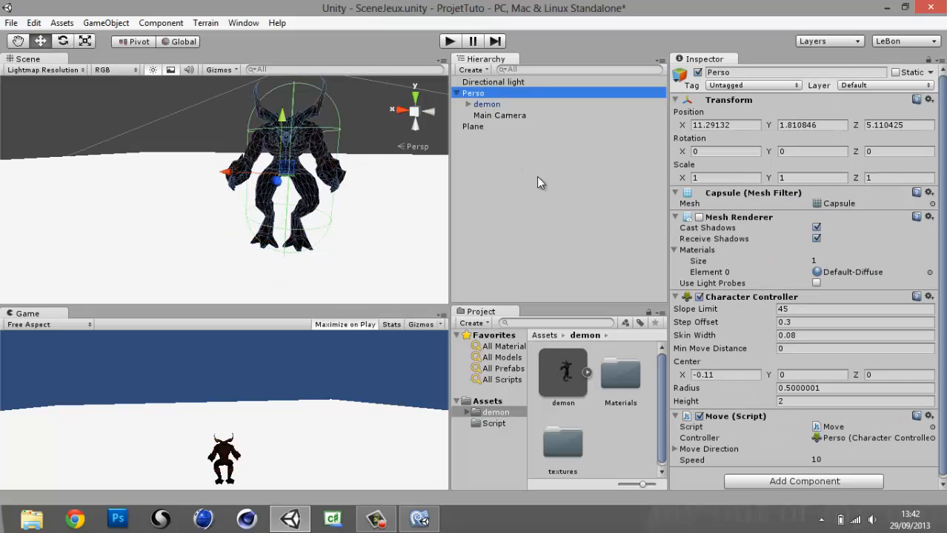
pyautogui.click(700, 375)
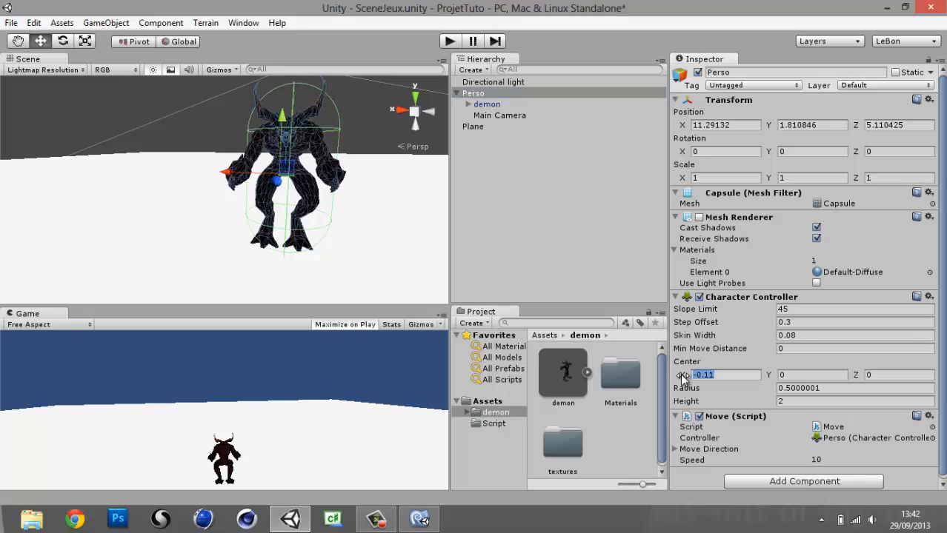
pyautogui.write('0')
# Set the demon's X, Y and Z position to 0 relative to Perso
pyautogui.click(506, 104)
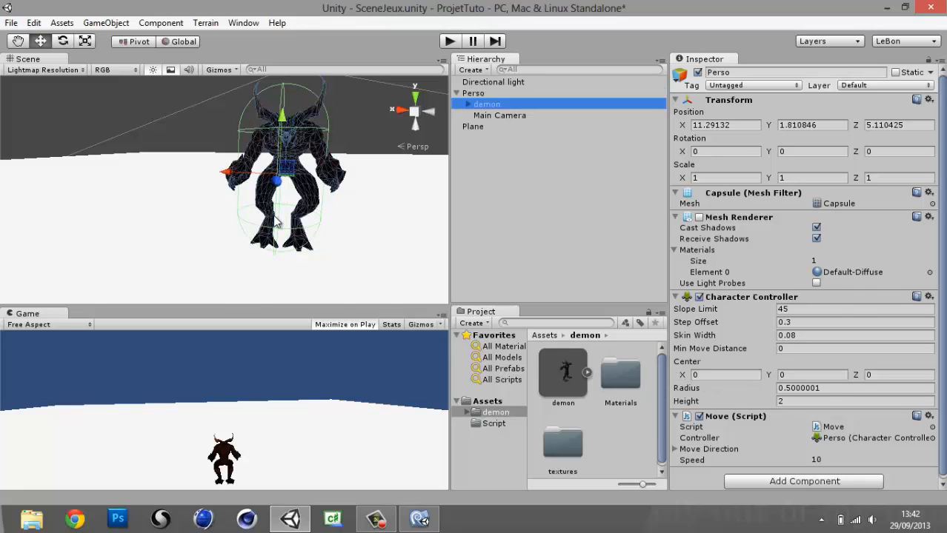
pyautogui.click(747, 138)
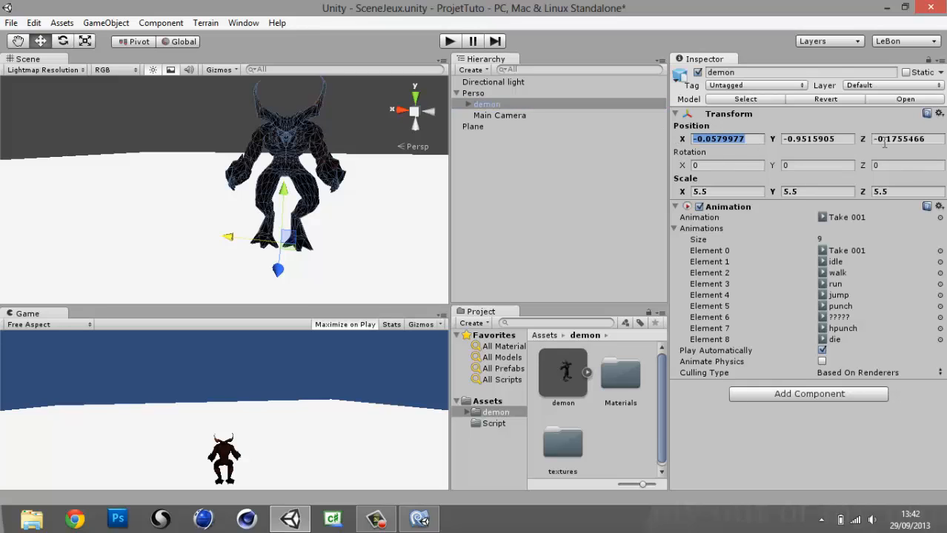
pyautogui.write('0')
pyautogui.moveTo(843, 140); pyautogui.dragTo(711, 123)
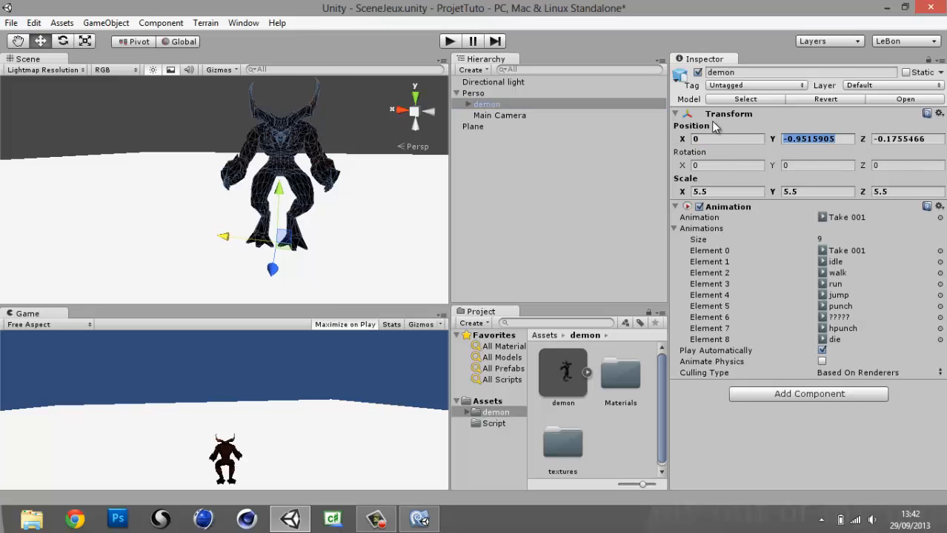
pyautogui.write('0')
pyautogui.moveTo(936, 140); pyautogui.dragTo(837, 140)
pyautogui.write('0')
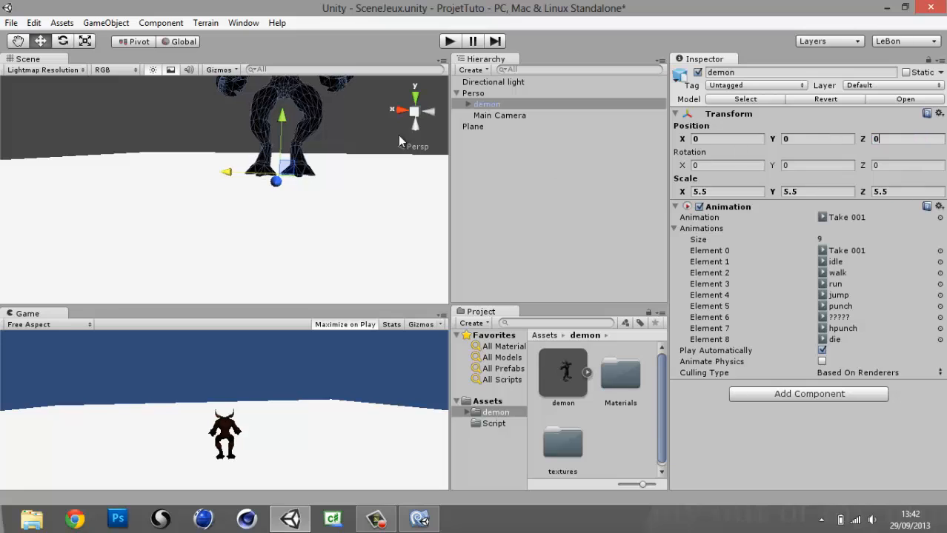
# Raise the Character Controller's center on Perso to Y 0.85 so the collider surrounds the demon
pyautogui.click(468, 95)
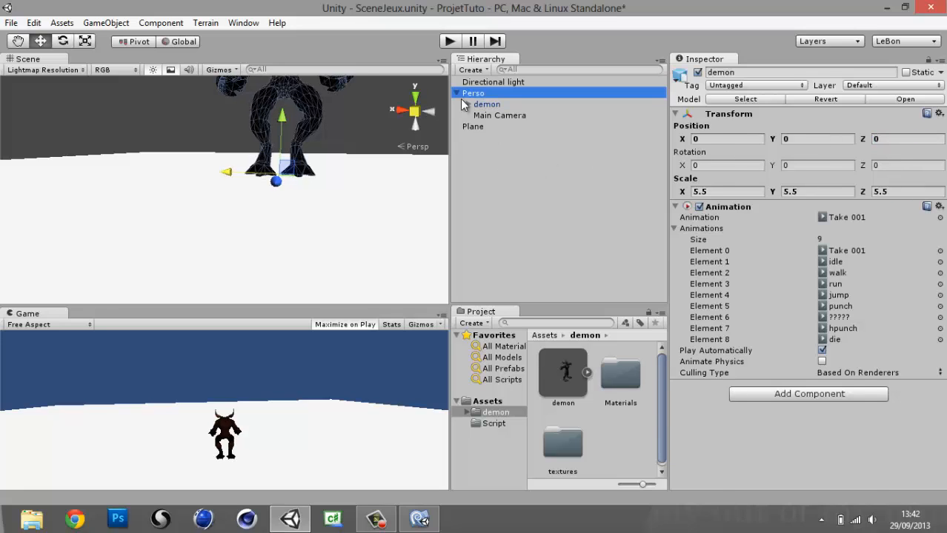
pyautogui.scroll(-4, 400, 123)
pyautogui.moveTo(383, 142); pyautogui.dragTo(381, 161, button='middle')
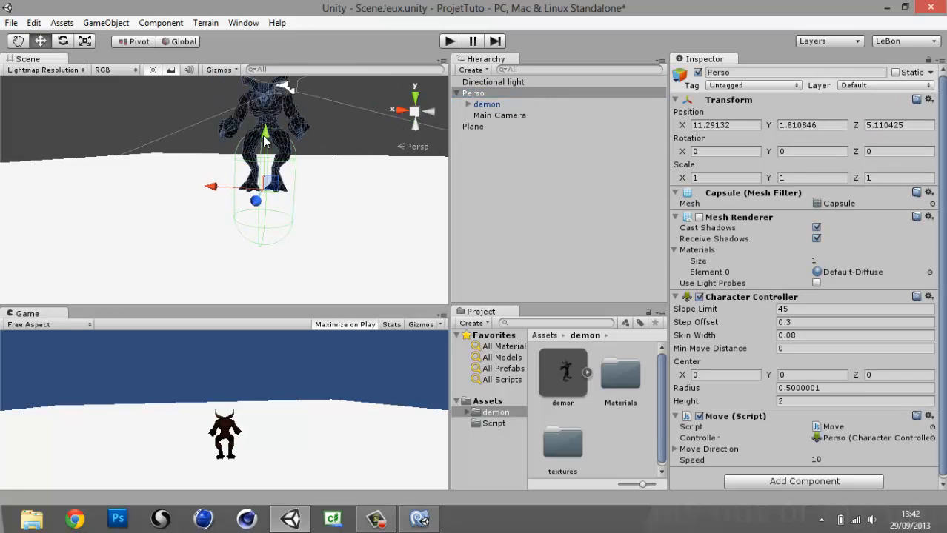
pyautogui.moveTo(487, 104); pyautogui.dragTo(475, 94)
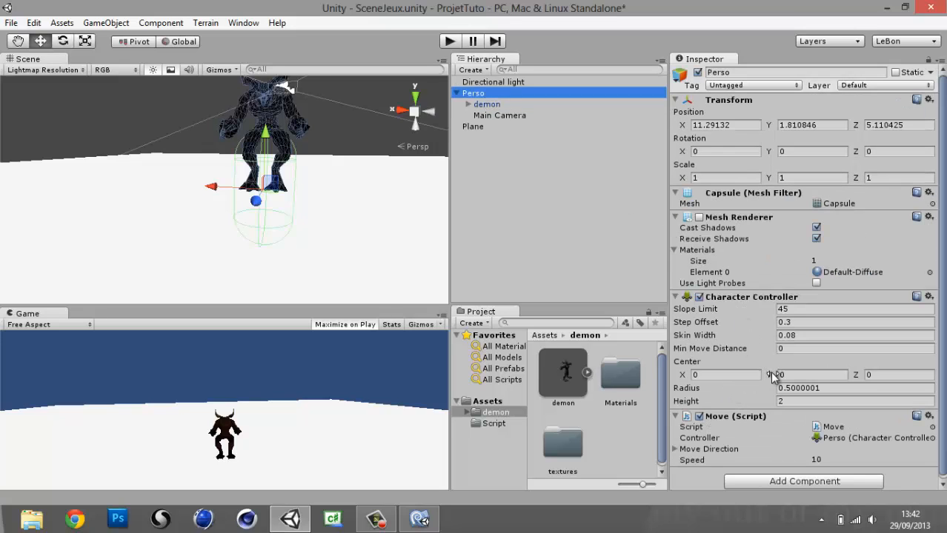
pyautogui.moveTo(772, 375); pyautogui.dragTo(806, 368)
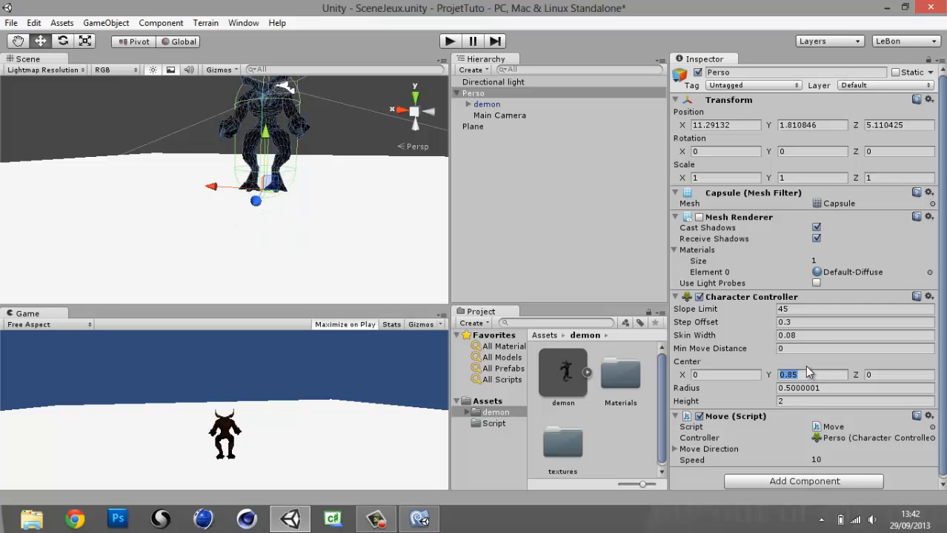
pyautogui.scroll(-4, 292, 209)
pyautogui.moveTo(292, 209); pyautogui.dragTo(296, 226, button='middle')
pyautogui.scroll(5, 296, 226)
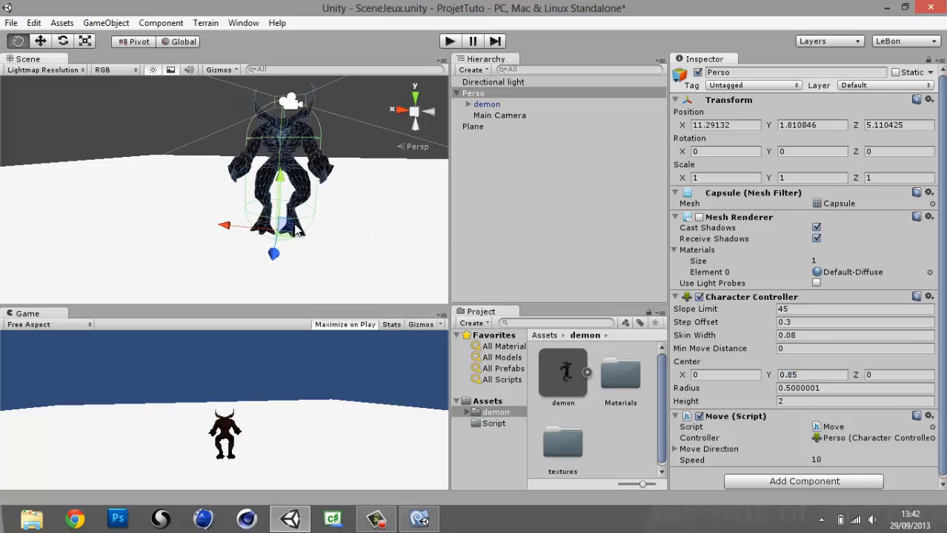
pyautogui.moveTo(333, 193); pyautogui.dragTo(208, 224, button='right')
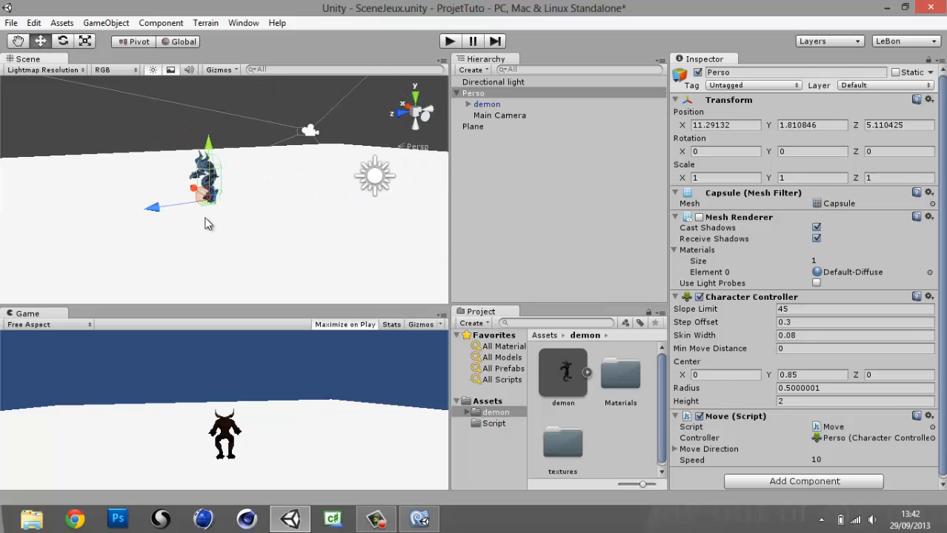
# Inspect the demon's animation list and locate its Take 001 clip among the project assets
pyautogui.click(456, 93)
pyautogui.click(457, 93)
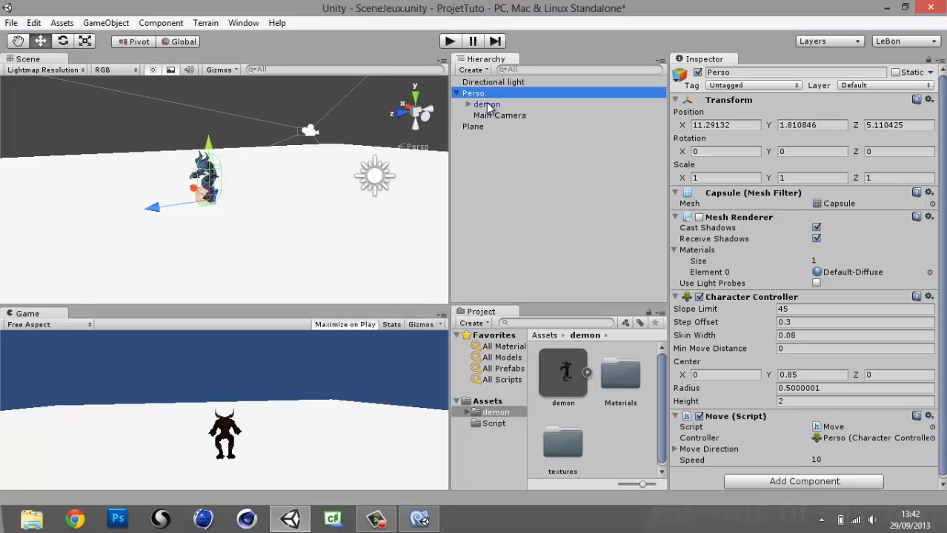
pyautogui.click(486, 105)
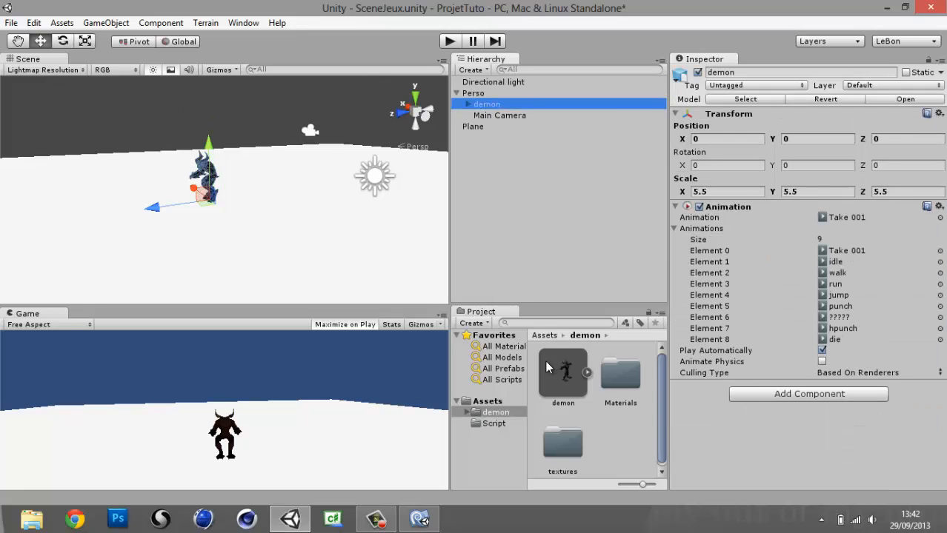
pyautogui.click(858, 251)
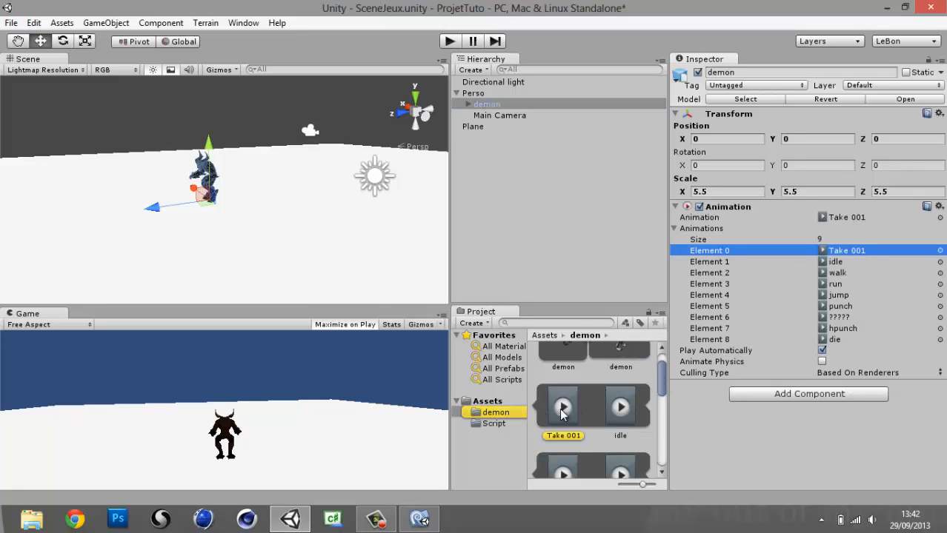
pyautogui.scroll(1, 589, 379)
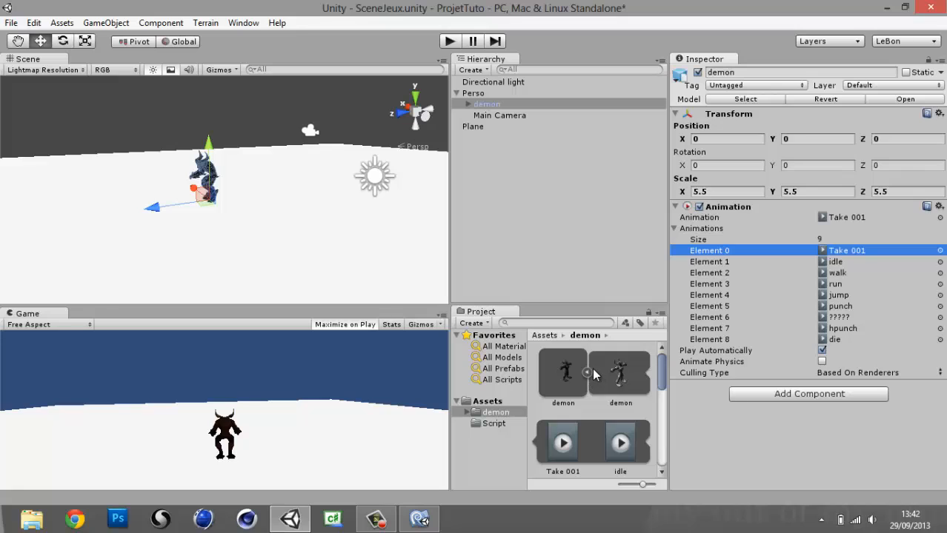
# Open the animation import settings of the demon model and add a new clip to its clip list
pyautogui.click(590, 373)
pyautogui.click(567, 374)
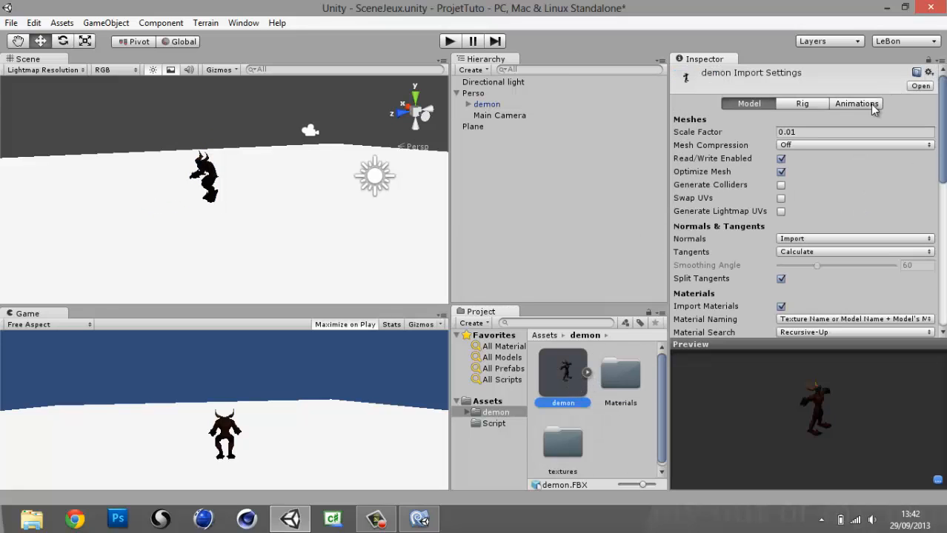
pyautogui.click(871, 106)
pyautogui.moveTo(942, 121); pyautogui.dragTo(938, 181)
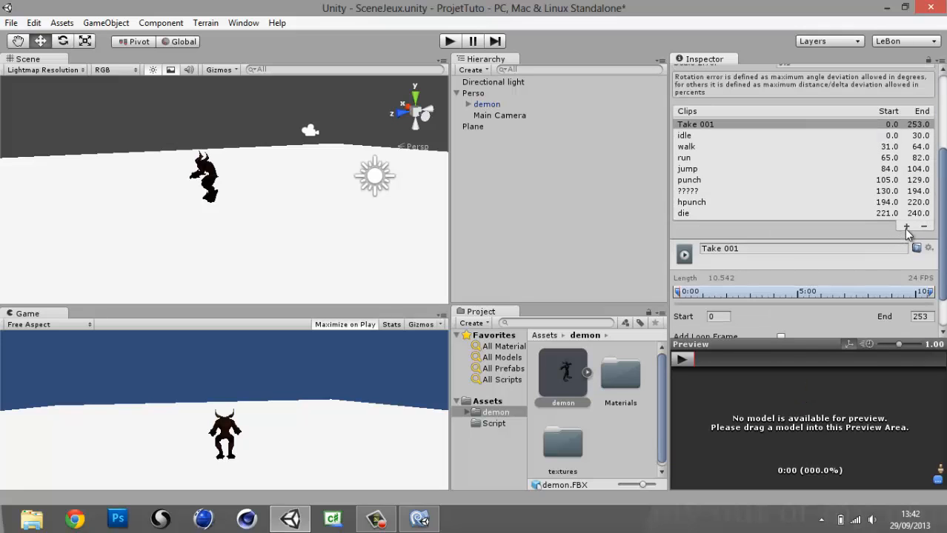
pyautogui.click(906, 227)
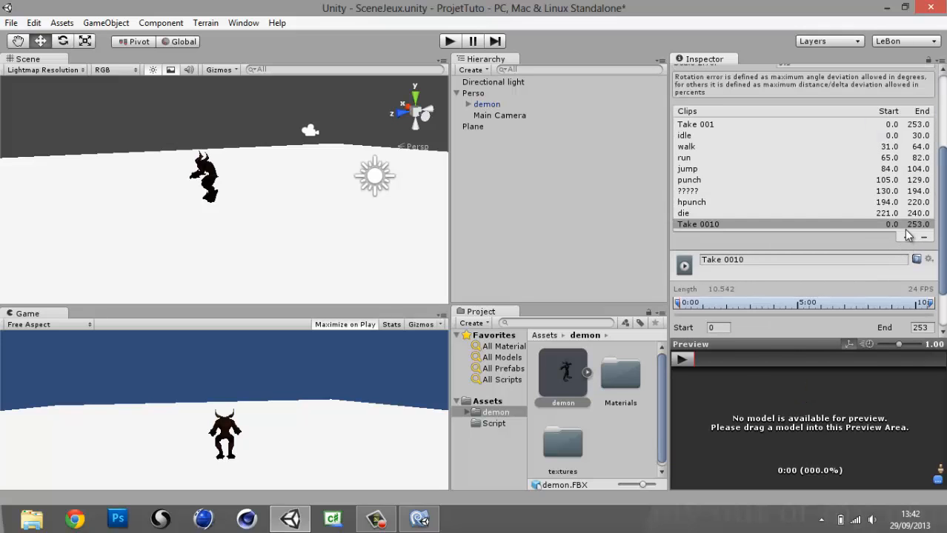
pyautogui.click(749, 259)
pyautogui.scroll(-2, 882, 223)
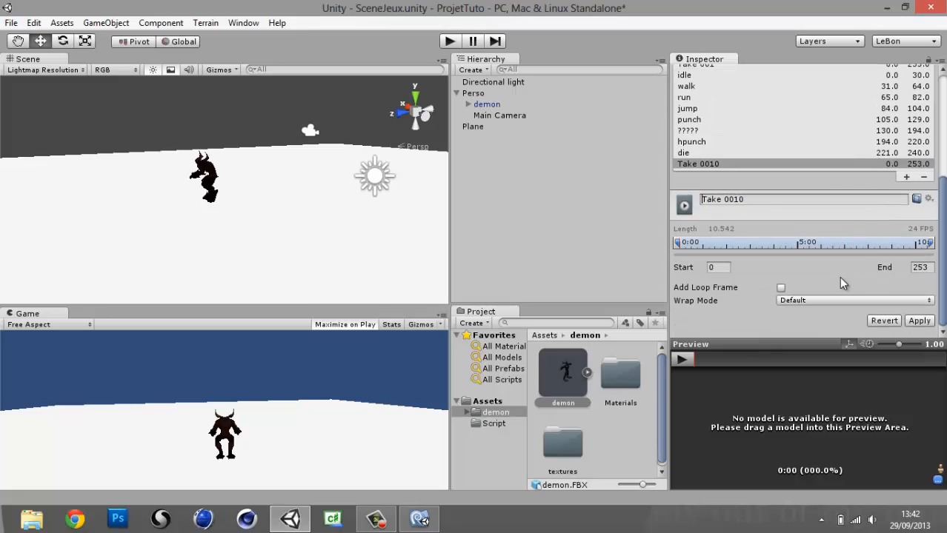
# Load the demon model into the clip preview, play the animation, and view it enlarged from another angle
pyautogui.moveTo(571, 371); pyautogui.dragTo(804, 441)
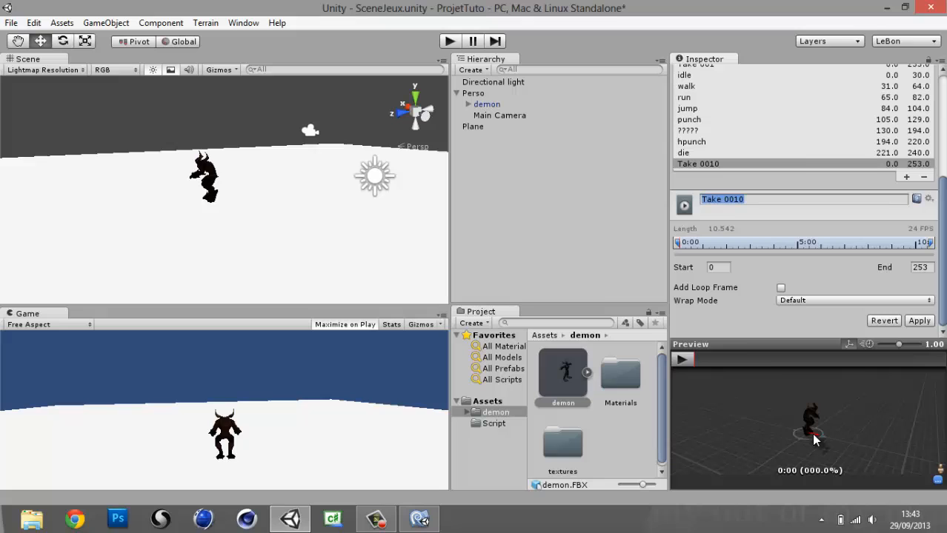
pyautogui.click(683, 359)
pyautogui.moveTo(733, 341); pyautogui.dragTo(735, 175)
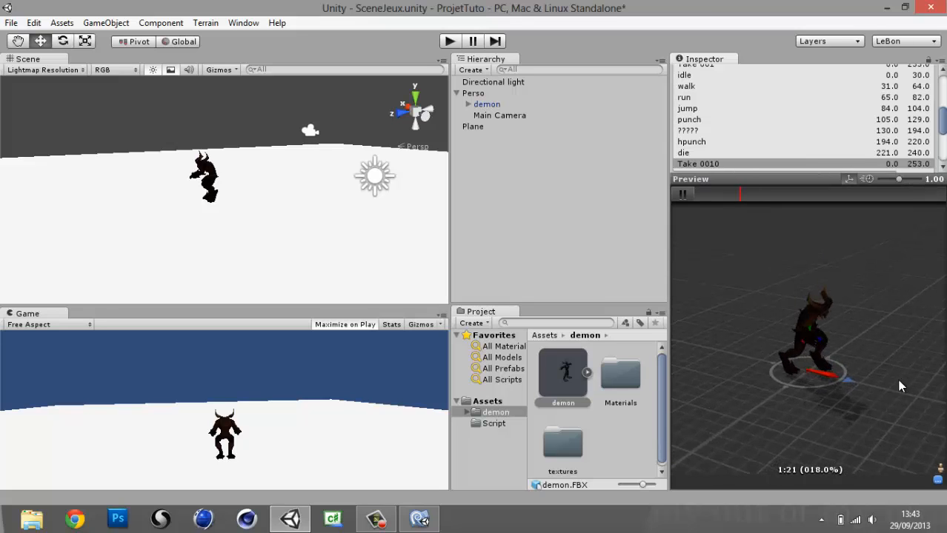
pyautogui.moveTo(899, 381); pyautogui.dragTo(754, 350)
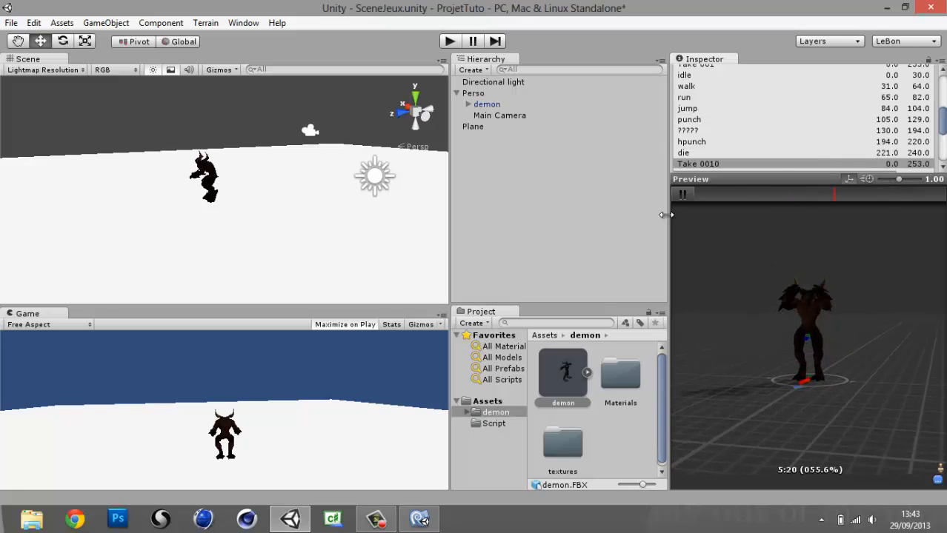
# Set the end frame of the Take 0010 clip to 50
pyautogui.moveTo(666, 215); pyautogui.dragTo(663, 216)
pyautogui.scroll(-3, 827, 82)
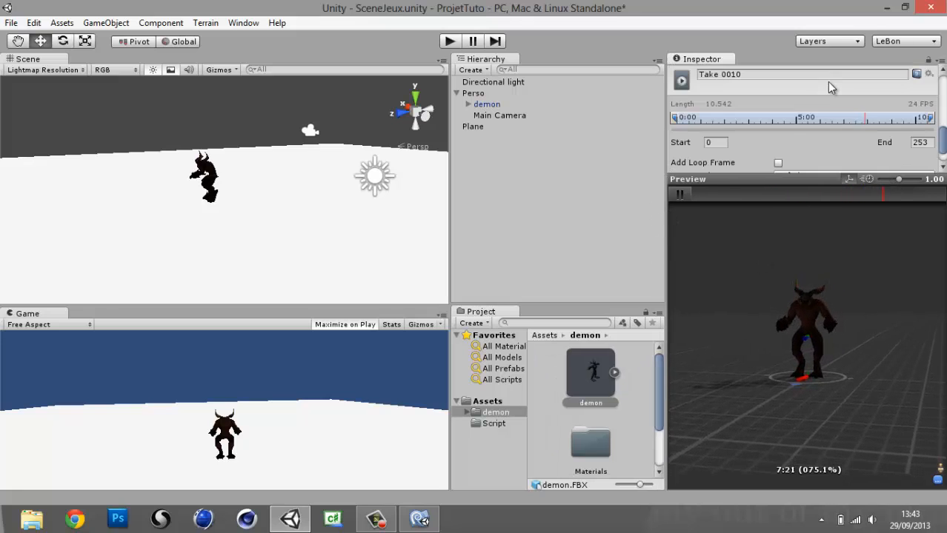
pyautogui.click(918, 141)
pyautogui.write('50')
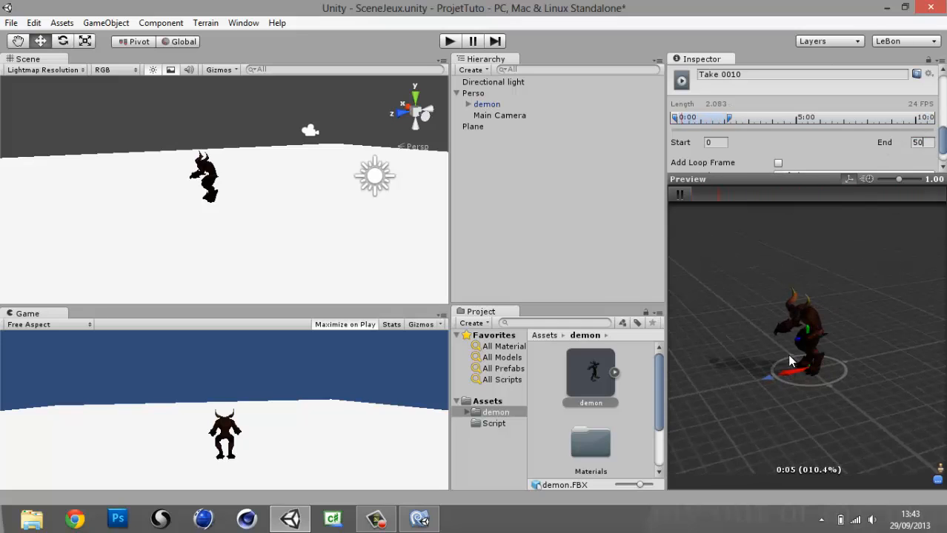
pyautogui.moveTo(715, 200); pyautogui.dragTo(716, 368)
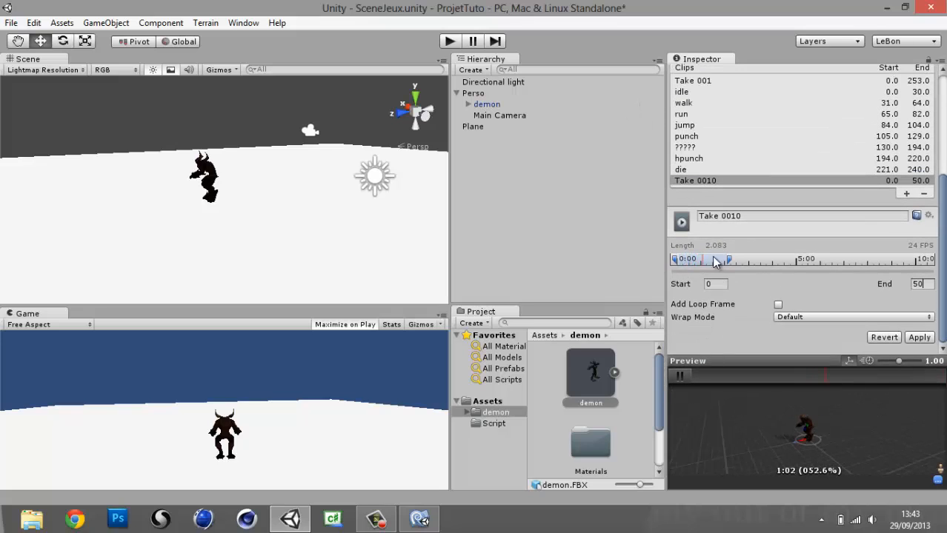
# Delete the Take 0010 clip from the demon model and leave its import settings by selecting the plane
pyautogui.click(706, 180)
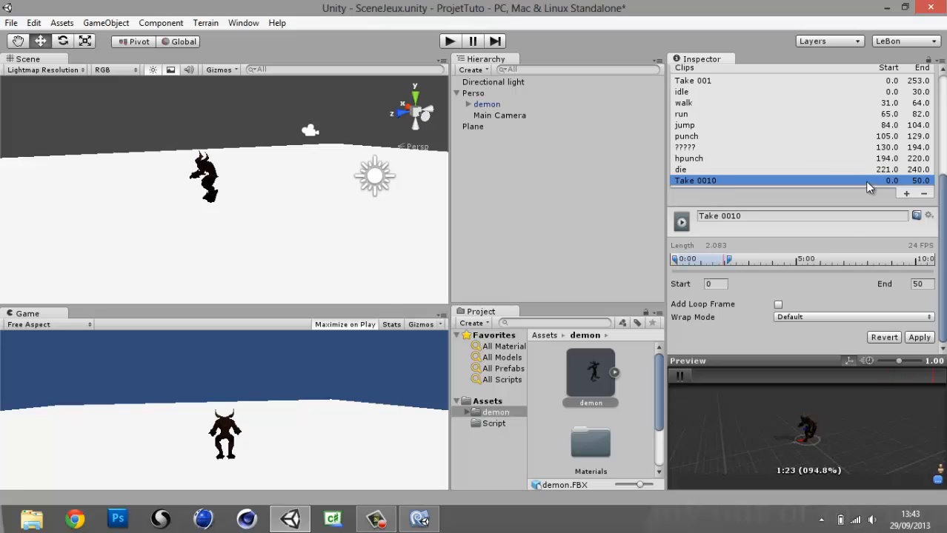
pyautogui.click(925, 195)
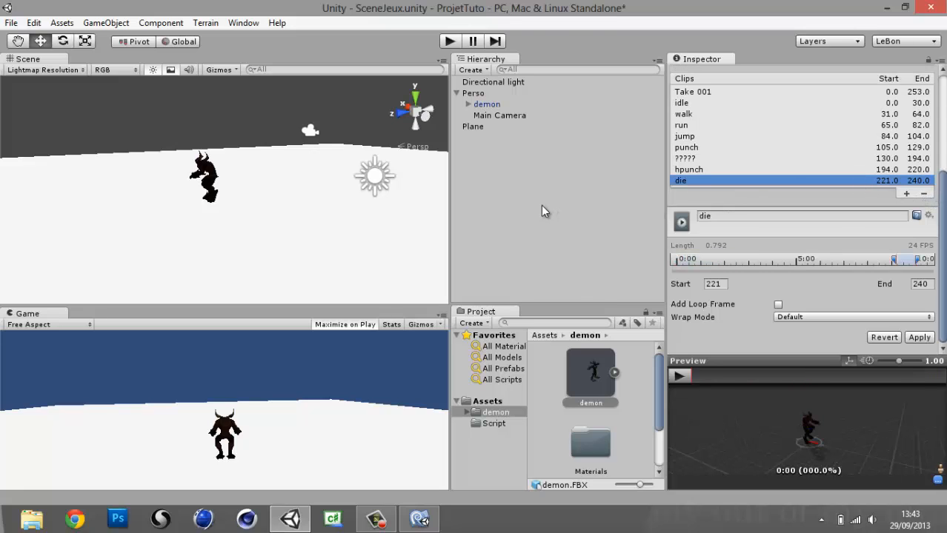
pyautogui.click(180, 169)
pyautogui.click(479, 289)
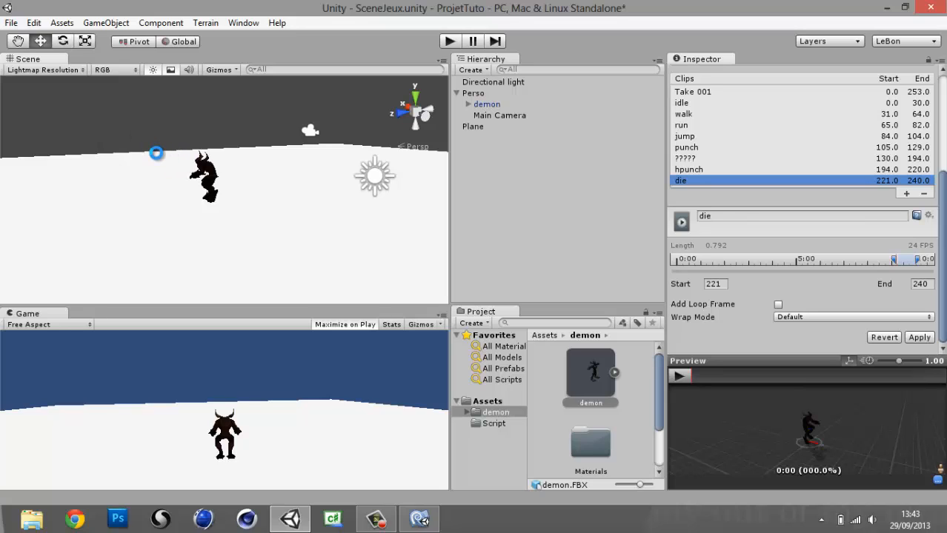
# Run the game to test the demon character's movement and animation, and stop it again
pyautogui.click(448, 41)
pyautogui.click(448, 42)
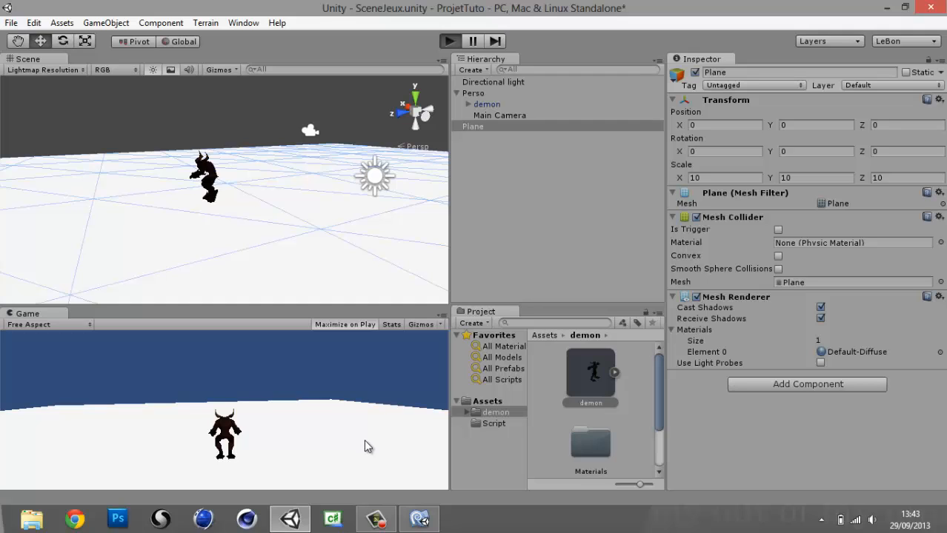
pyautogui.hotkey('ctrl', 'p')
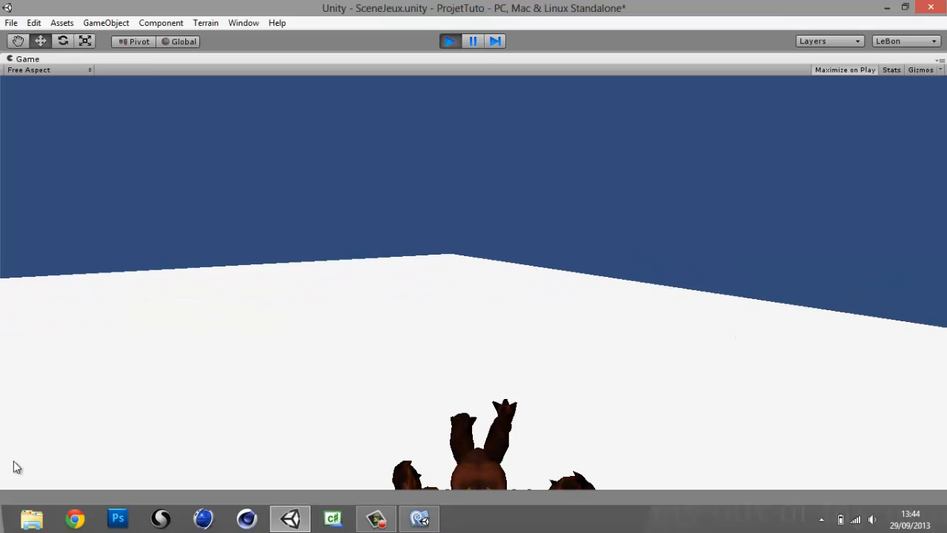
pyautogui.click(448, 40)
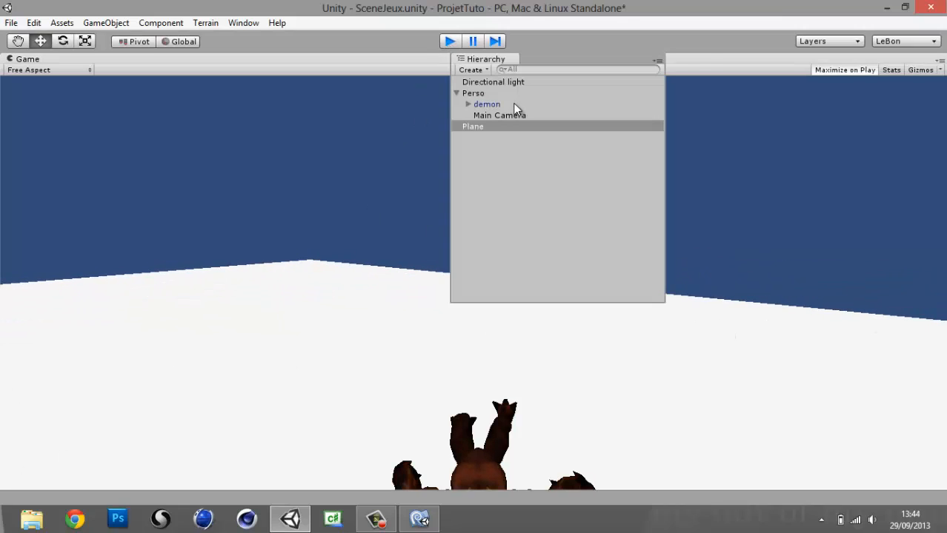
# Disable Play Automatically in the demon's Animation component
pyautogui.click(496, 105)
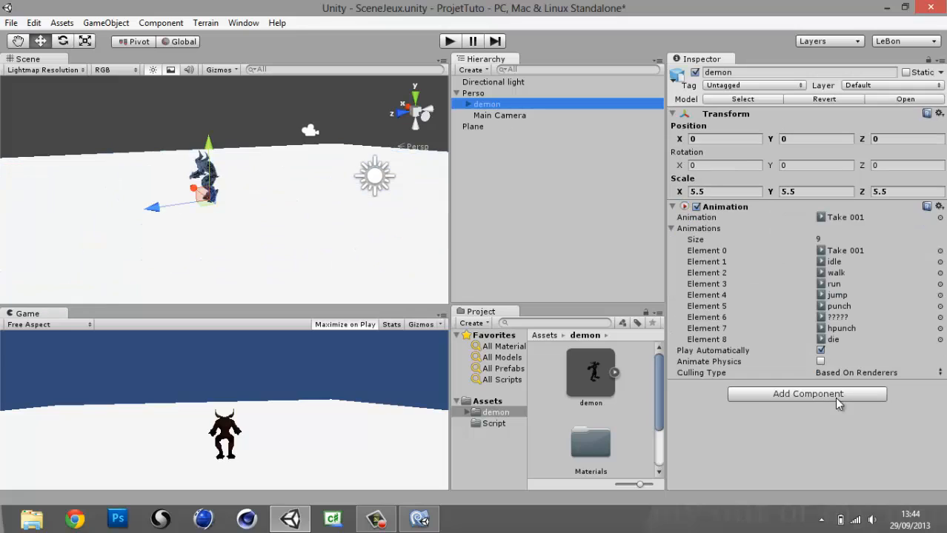
pyautogui.click(822, 351)
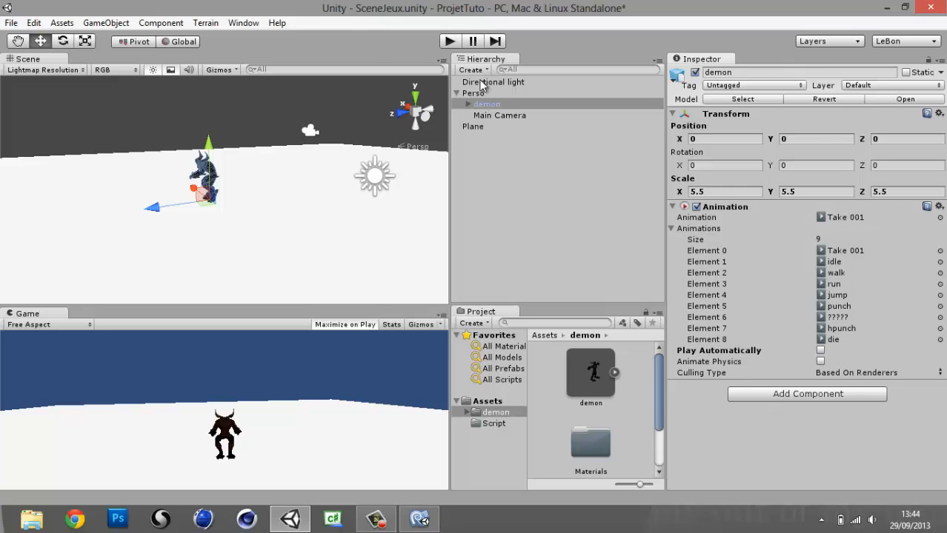
pyautogui.keyDown('alt'); pyautogui.moveTo(107, 247); pyautogui.dragTo(222, 243); pyautogui.keyUp('alt')
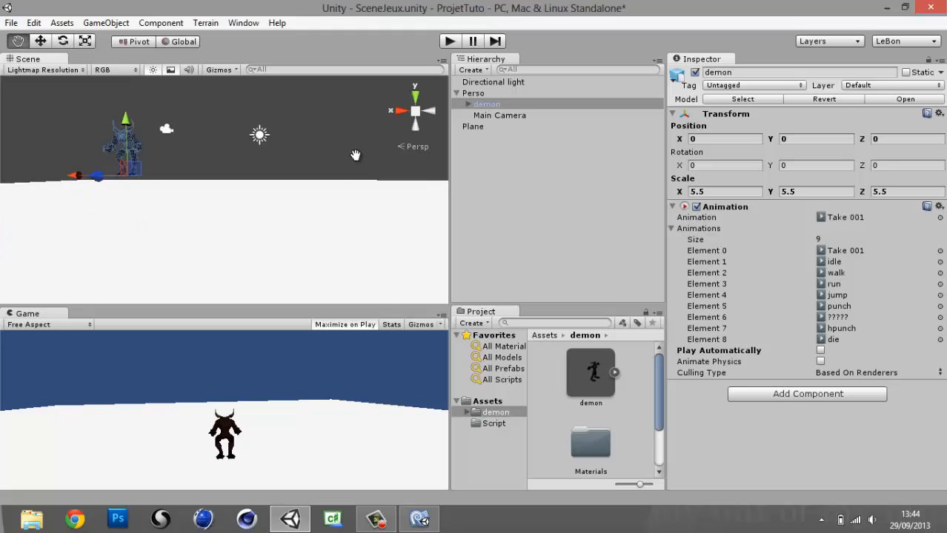
# Select Perso and run the game to test walking and turning without automatic animation playback, and stop it
pyautogui.click(474, 93)
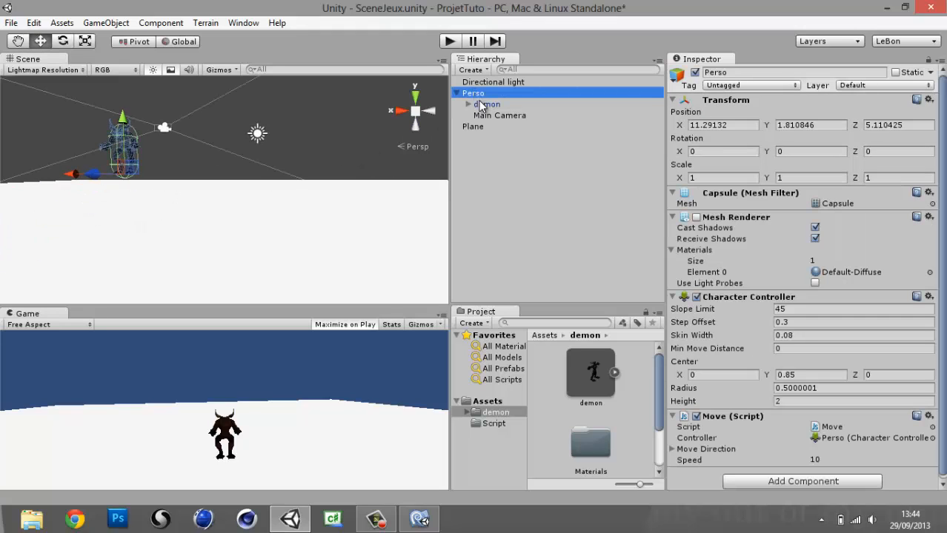
pyautogui.keyDown('alt'); pyautogui.moveTo(256, 133); pyautogui.dragTo(2, 197); pyautogui.keyUp('alt')
pyautogui.scroll(-1, 938, 187)
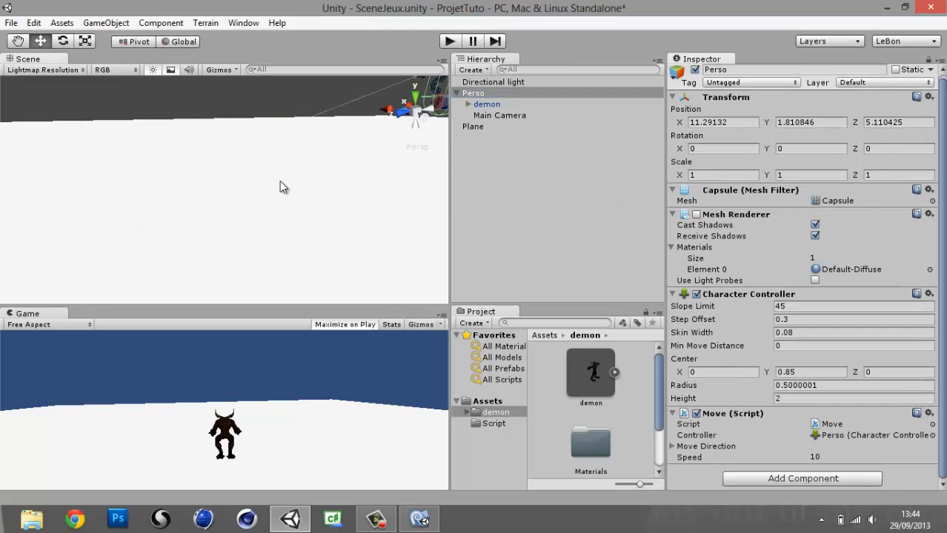
pyautogui.keyDown('alt'); pyautogui.moveTo(280, 183); pyautogui.dragTo(398, 75); pyautogui.keyUp('alt')
pyautogui.click(374, 326)
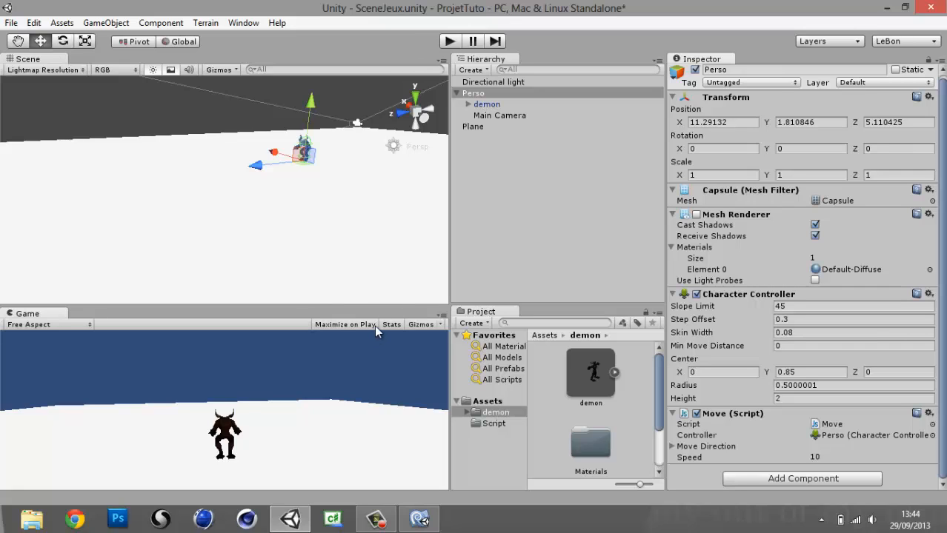
pyautogui.click(449, 41)
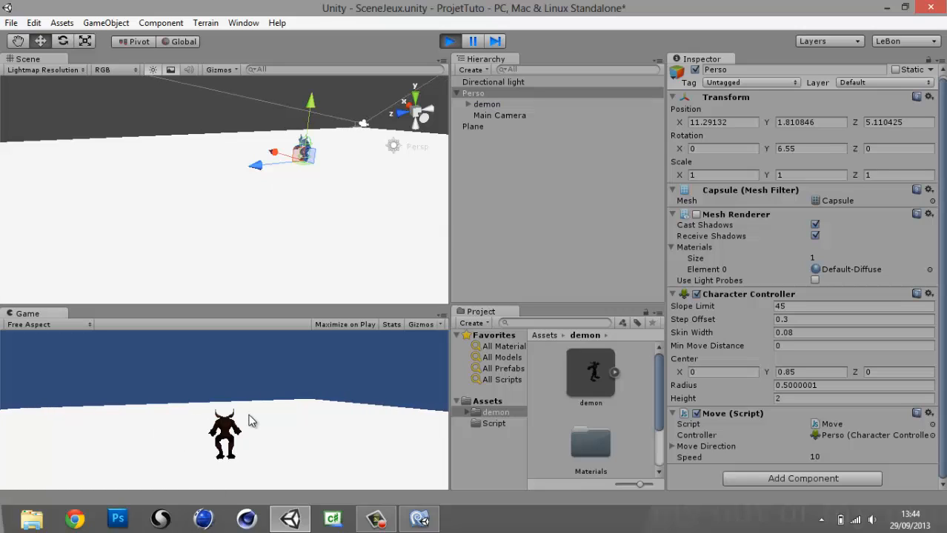
pyautogui.press('w')
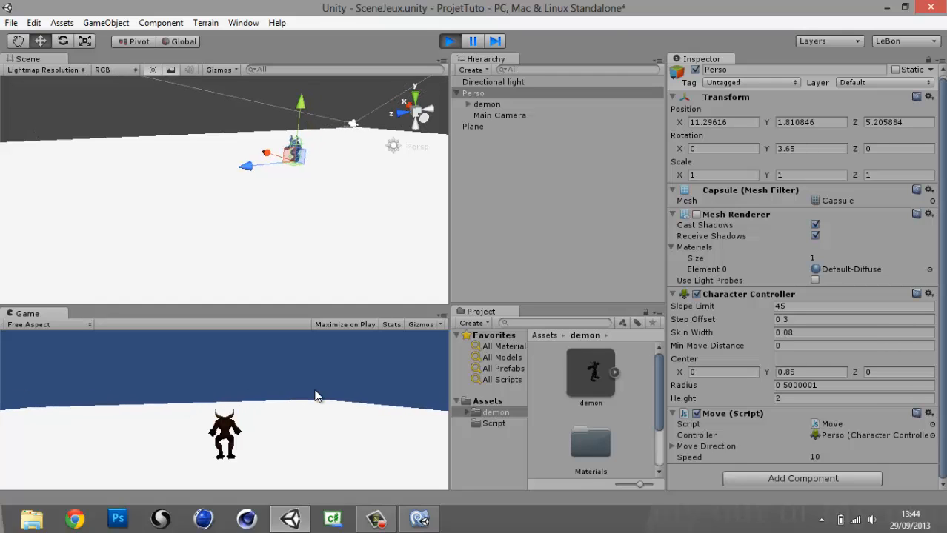
pyautogui.press('s')
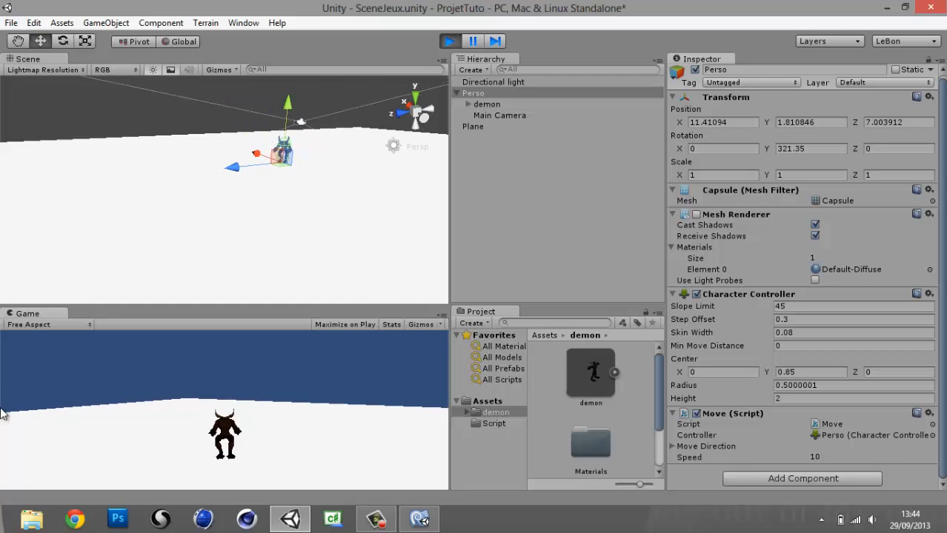
pyautogui.press('Left')
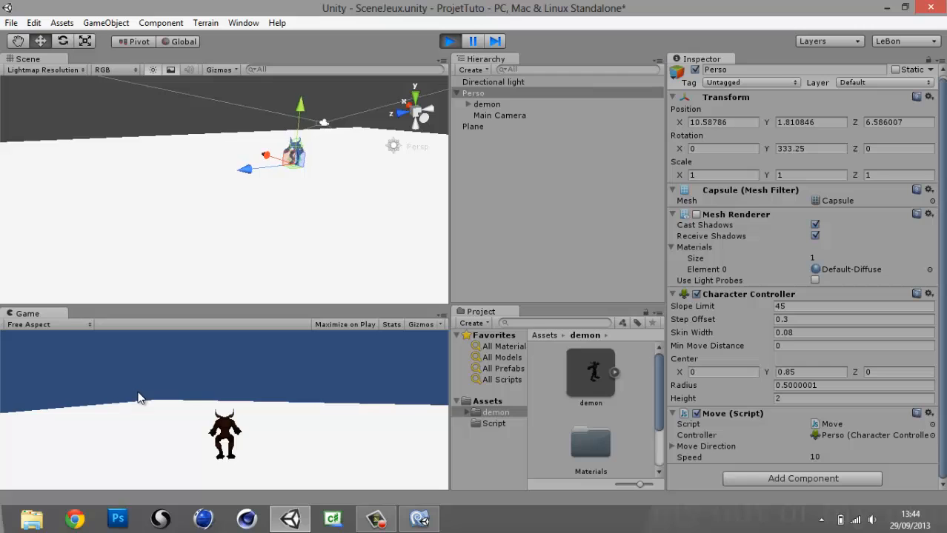
pyautogui.press('Right')
pyautogui.click(449, 41)
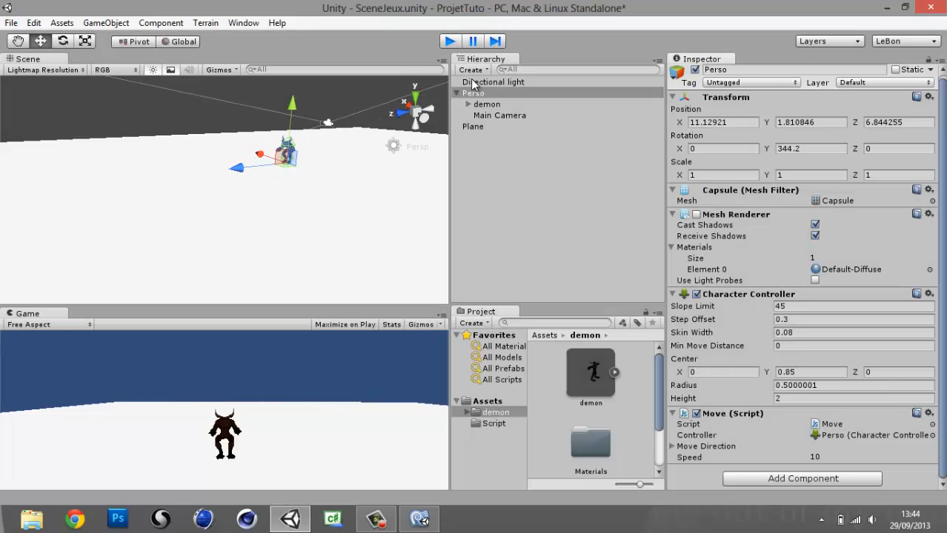
# Switch to Move.js in MonoDevelop and insert an empty line below the MoveDirection.x assignment in Update
pyautogui.click(434, 523)
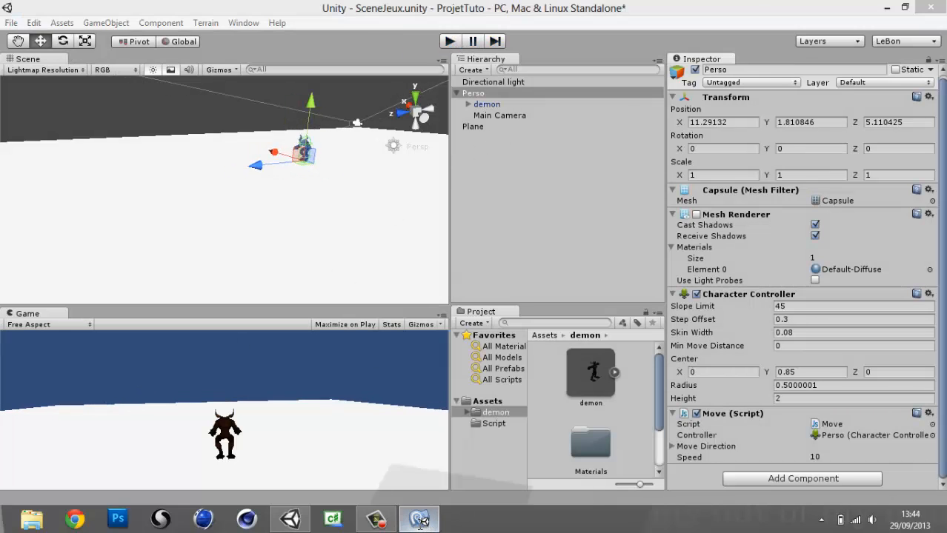
pyautogui.moveTo(244, 281); pyautogui.dragTo(221, 156)
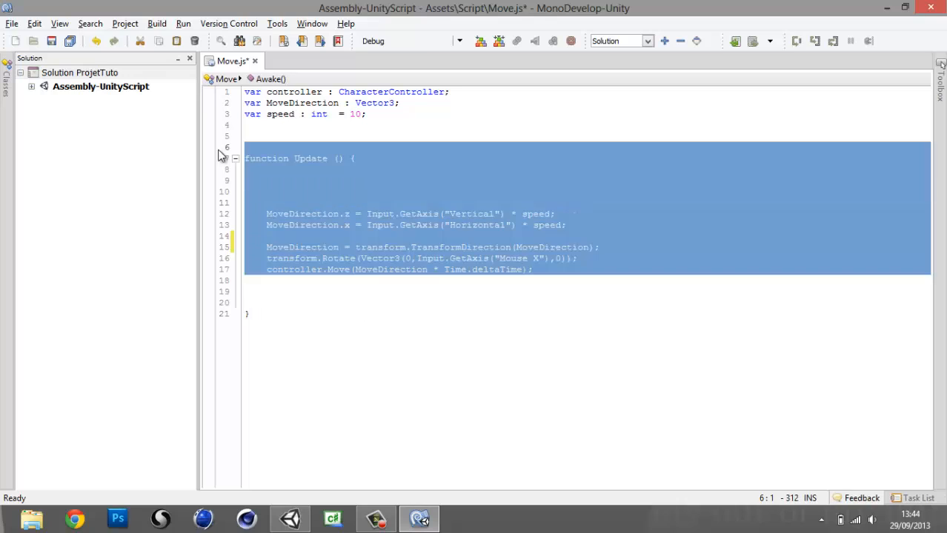
pyautogui.click(365, 319)
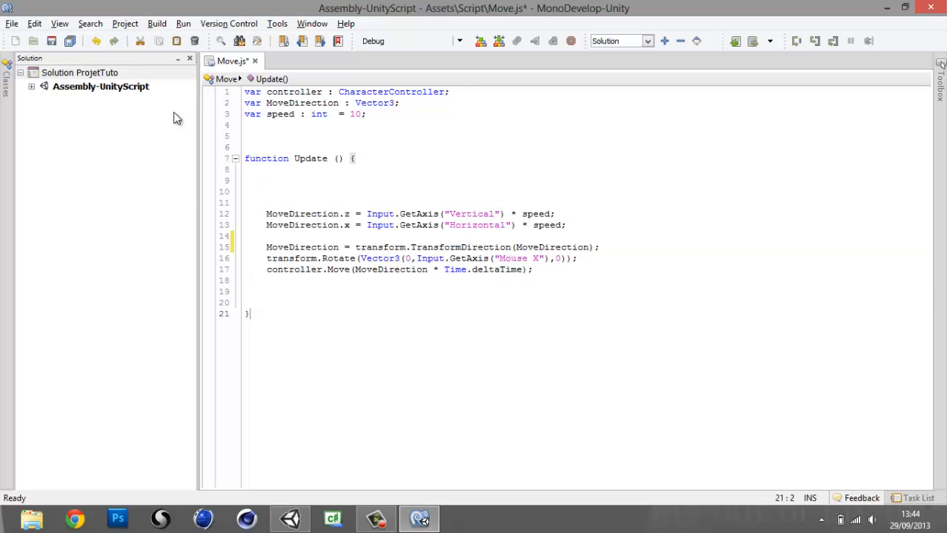
pyautogui.click(572, 227)
pyautogui.press('Return')
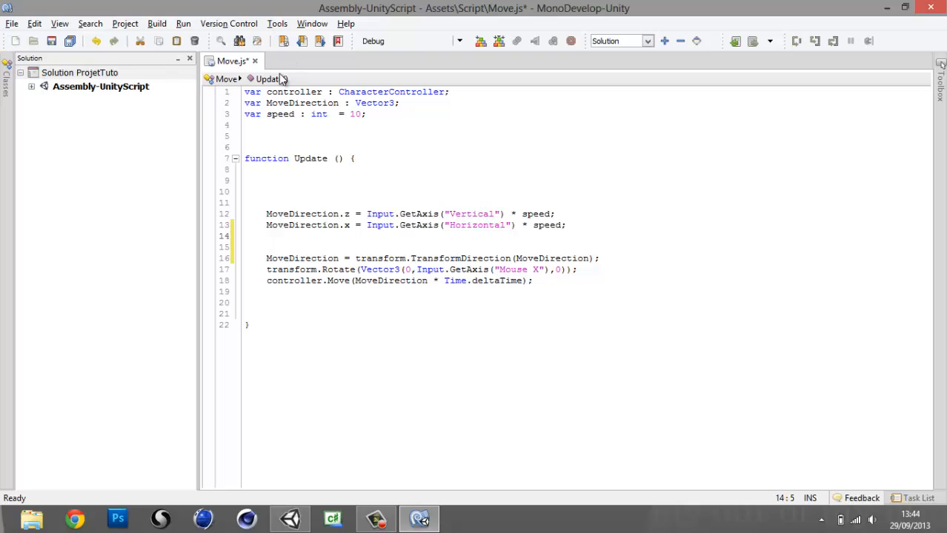
# Declare "var anim : Animation;" below the speed variable in Move.js and save the script
pyautogui.click(280, 120)
pyautogui.write('var ')
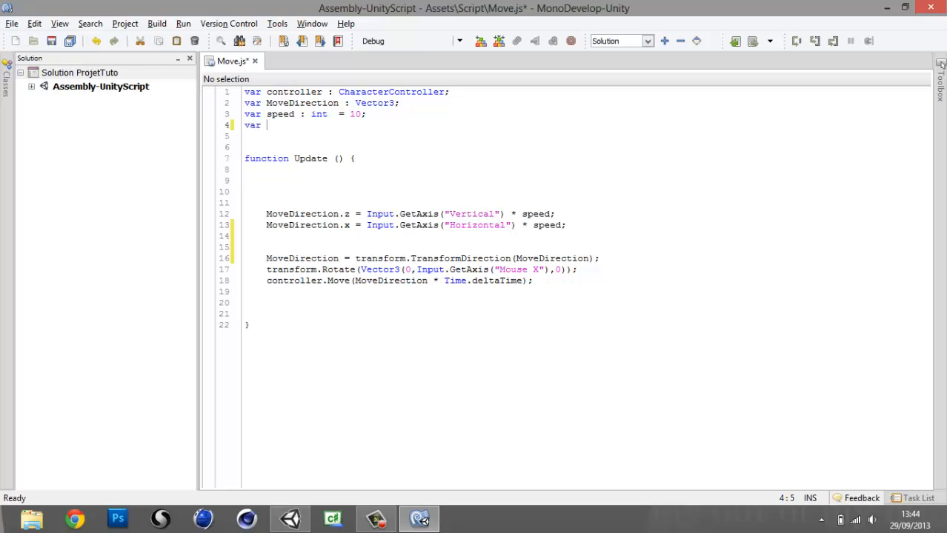
pyautogui.write('anim :')
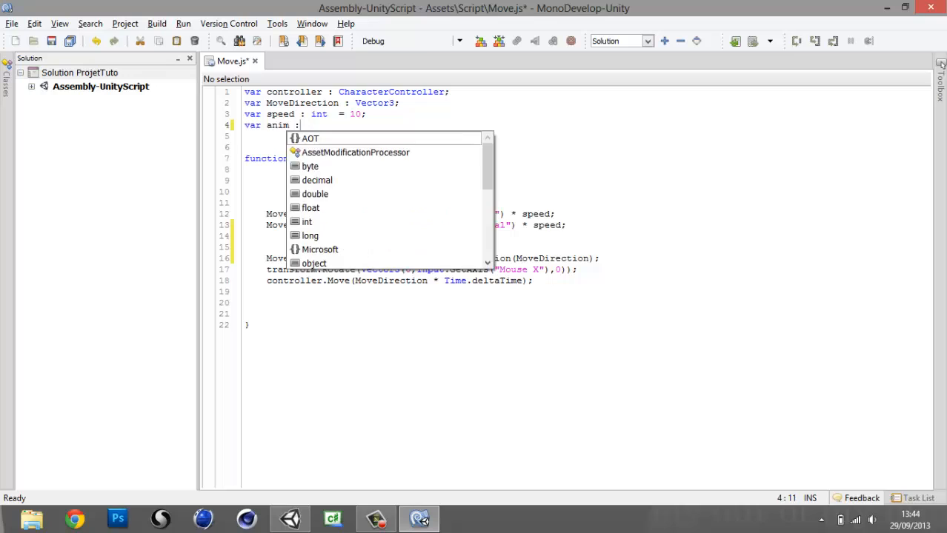
pyautogui.write('Animat')
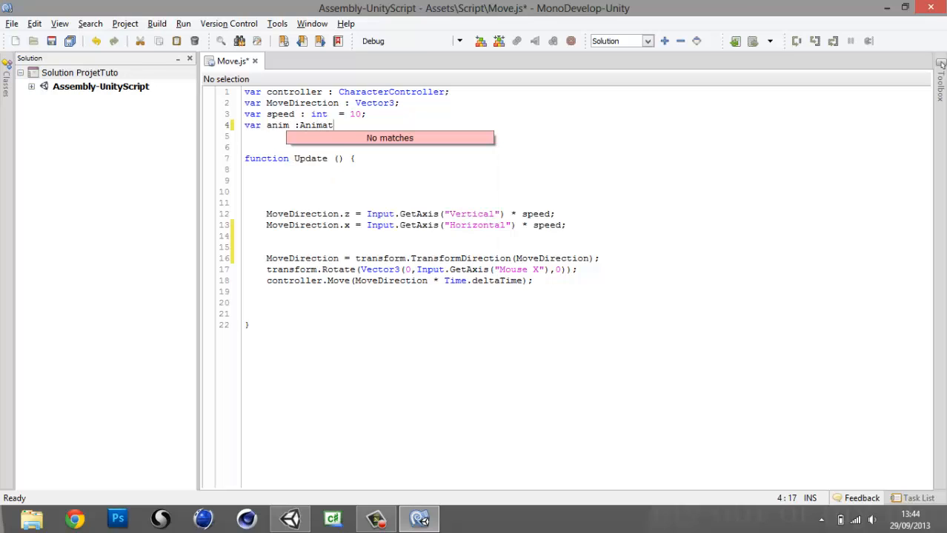
pyautogui.write('ion;')
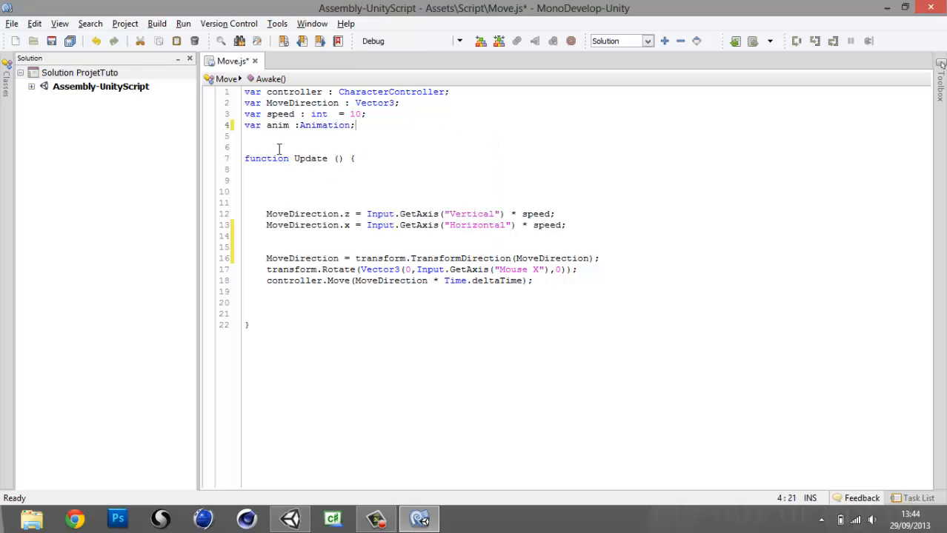
pyautogui.click(300, 125)
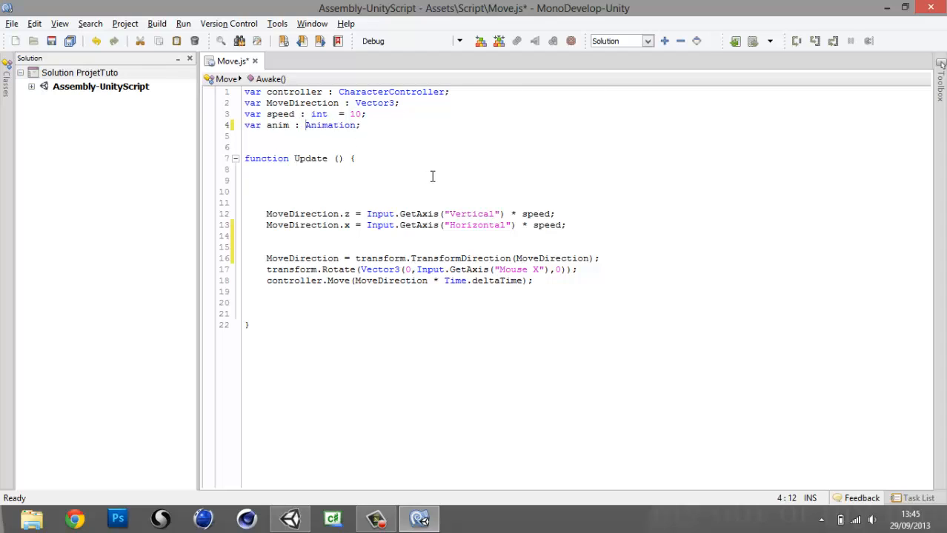
pyautogui.hotkey('ctrl', 's')
# Switch back to Unity and assign the demon to the Anim variable of Perso's Move script
pyautogui.click(905, 6)
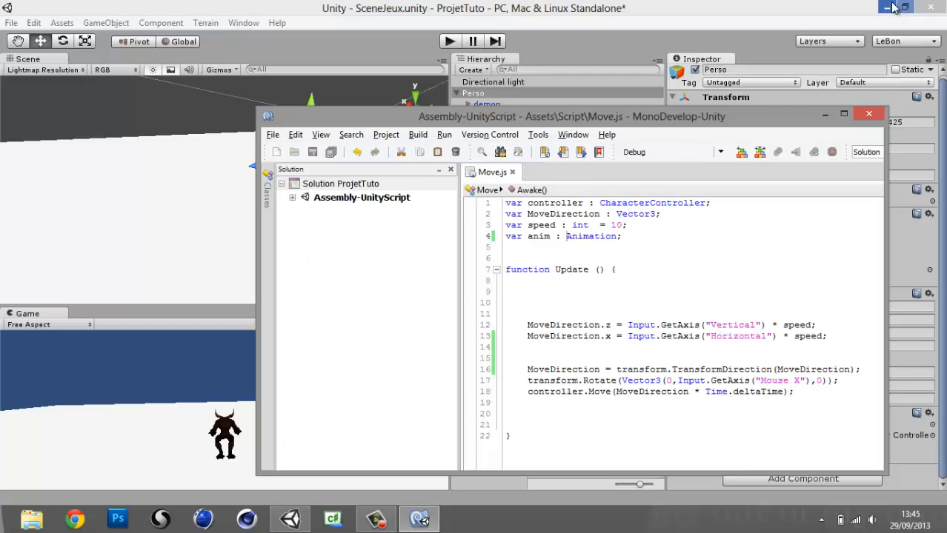
pyautogui.click(835, 117)
pyautogui.click(884, 8)
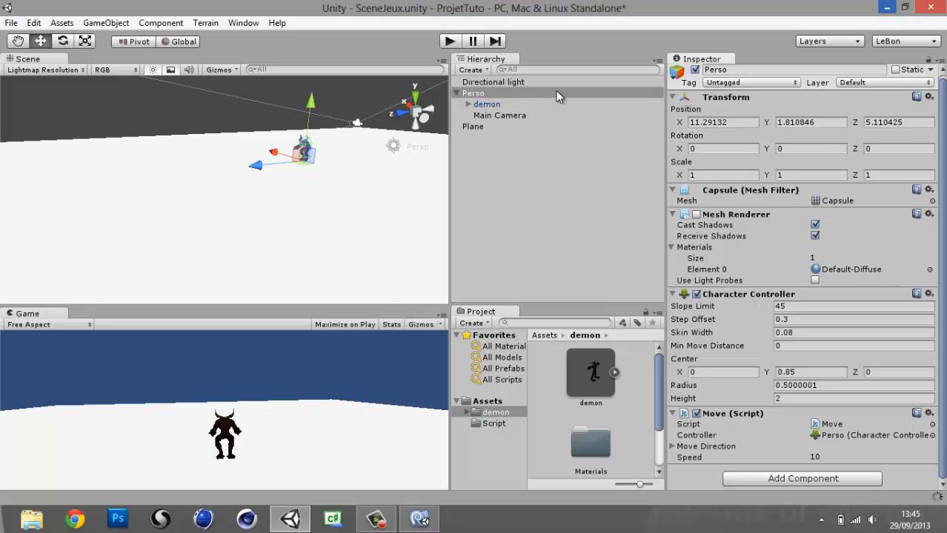
pyautogui.click(489, 105)
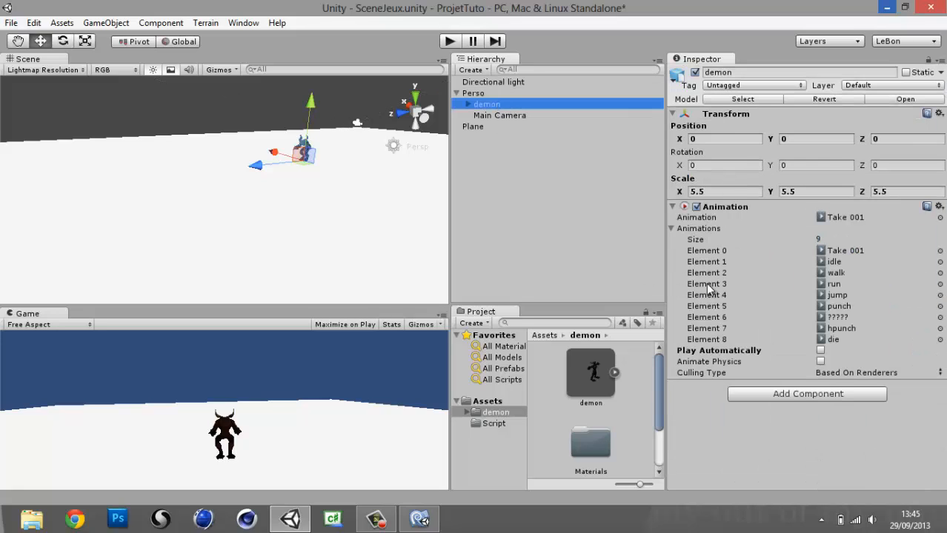
pyautogui.click(478, 93)
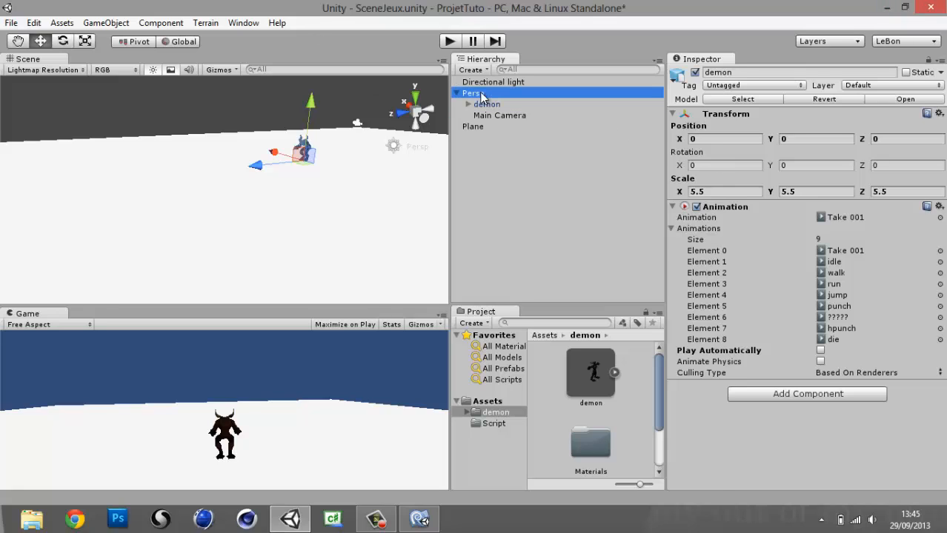
pyautogui.moveTo(486, 106); pyautogui.dragTo(844, 474)
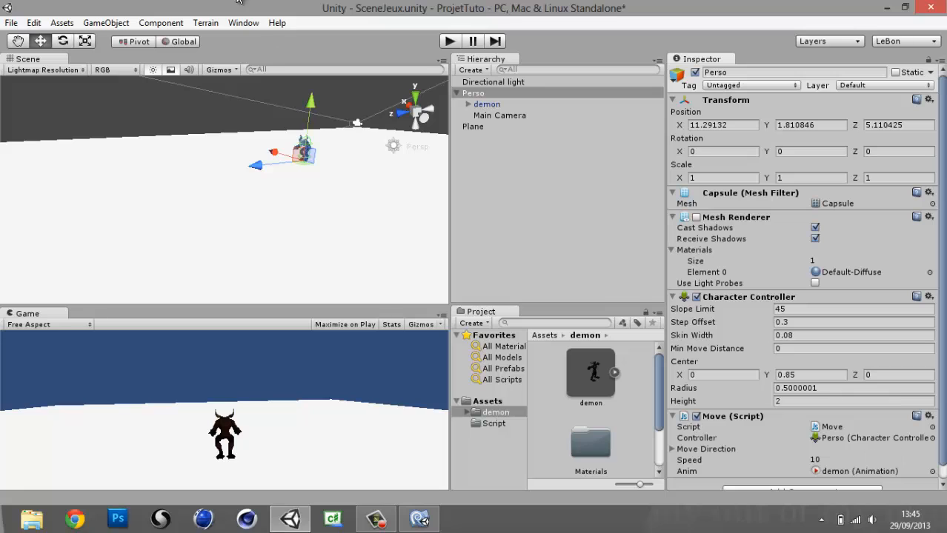
# Try to add an Animation component to the demon object
pyautogui.click(490, 106)
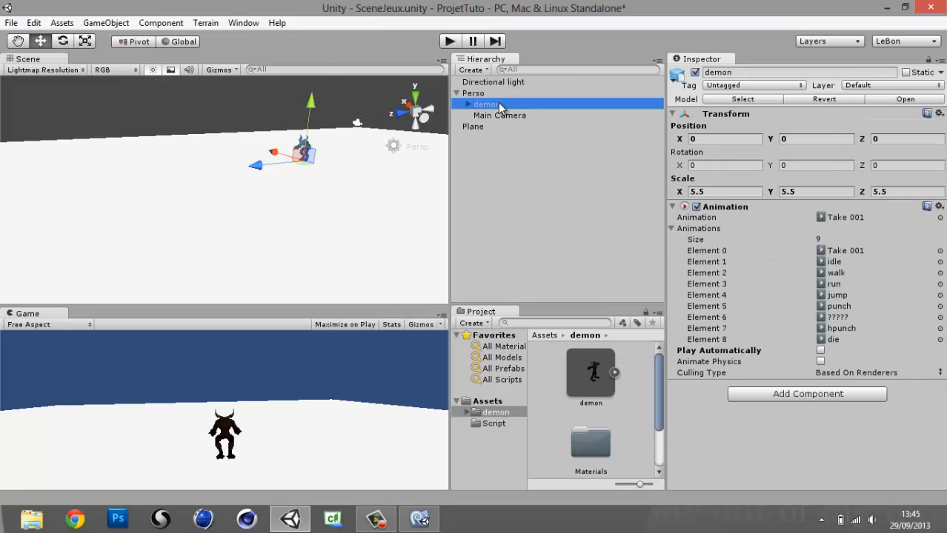
pyautogui.click(495, 93)
pyautogui.click(496, 115)
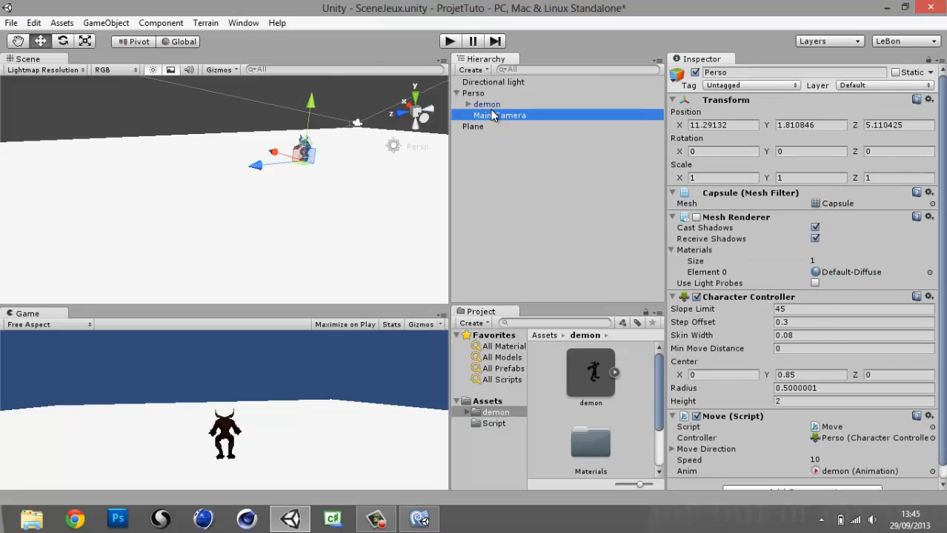
pyautogui.click(479, 105)
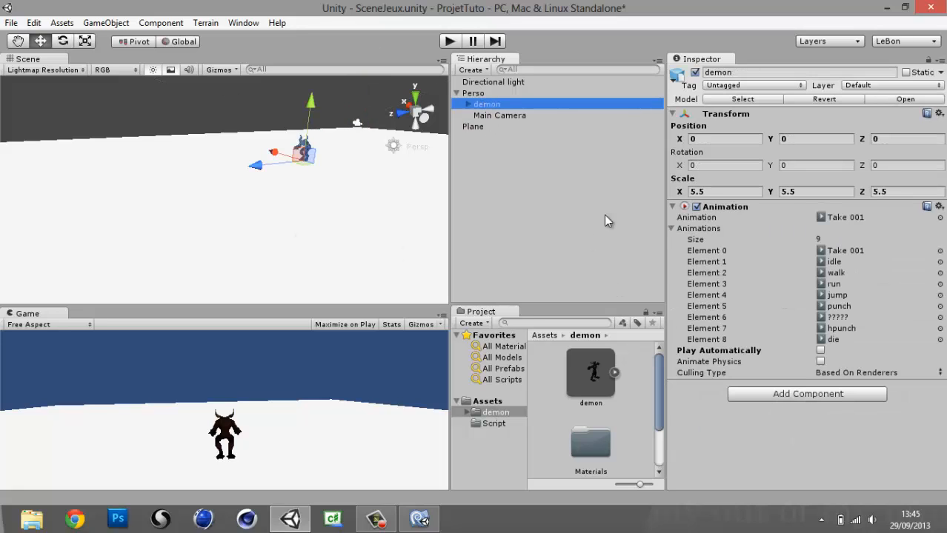
pyautogui.click(696, 206)
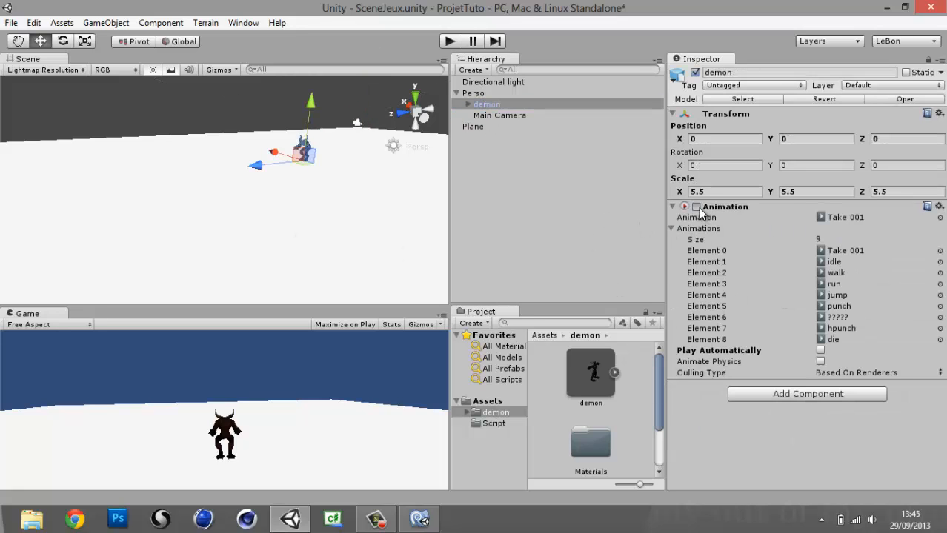
pyautogui.click(160, 24)
pyautogui.moveTo(218, 152)
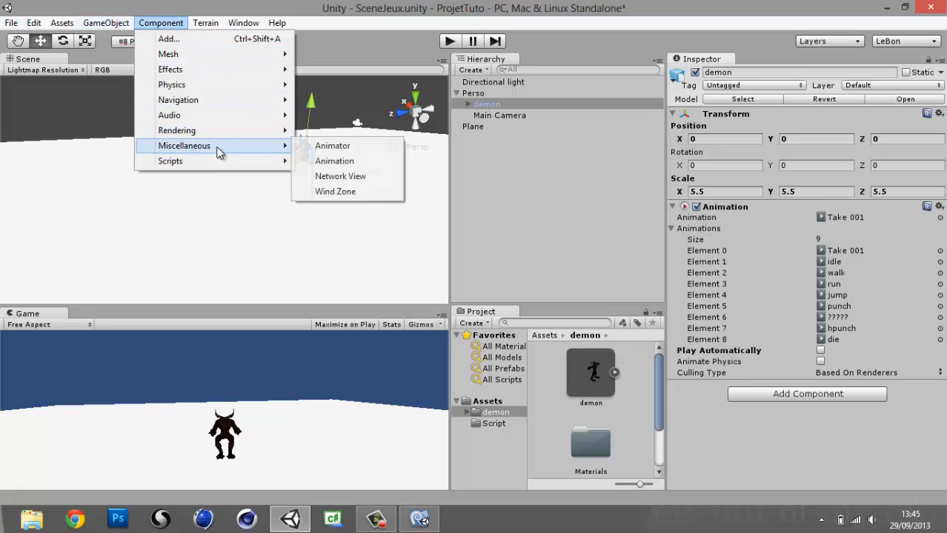
pyautogui.click(385, 162)
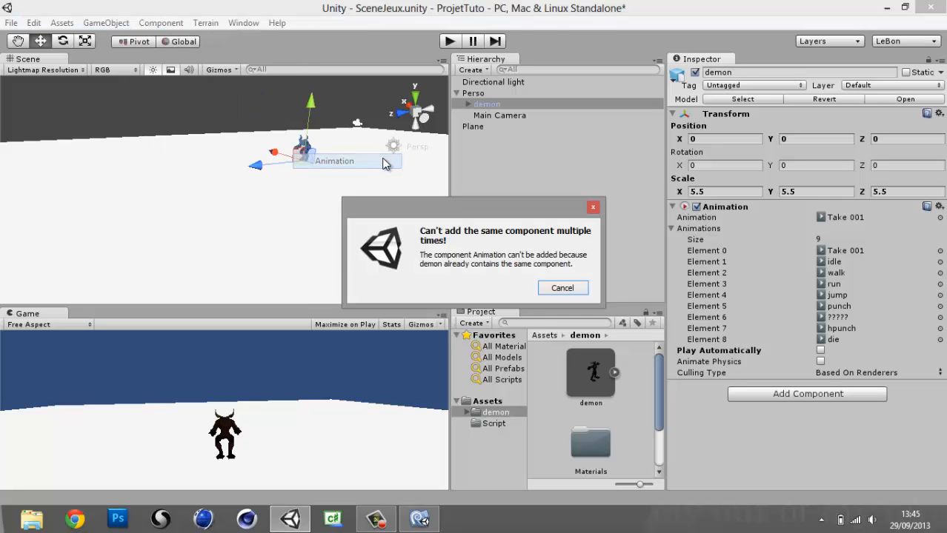
pyautogui.click(555, 289)
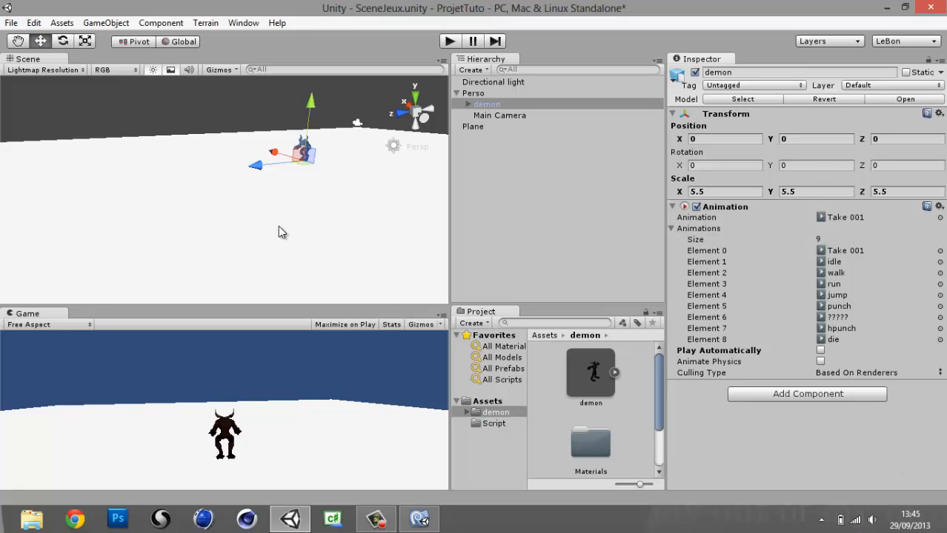
# Frame the demon in the Scene view and collapse Perso's children in the hierarchy
pyautogui.moveTo(330, 207); pyautogui.dragTo(445, 204, button='right')
pyautogui.moveTo(225, 171); pyautogui.dragTo(303, 169, button='middle')
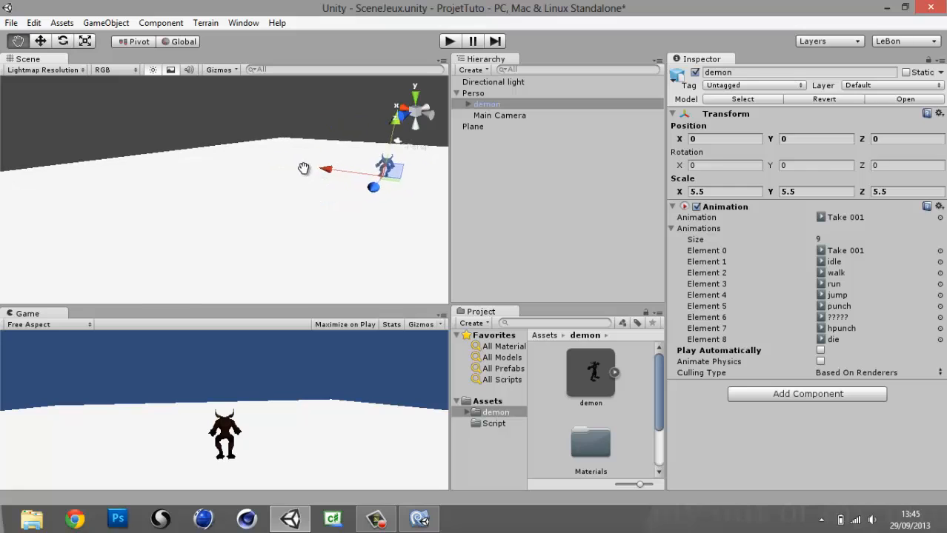
pyautogui.press('f')
pyautogui.click(456, 93)
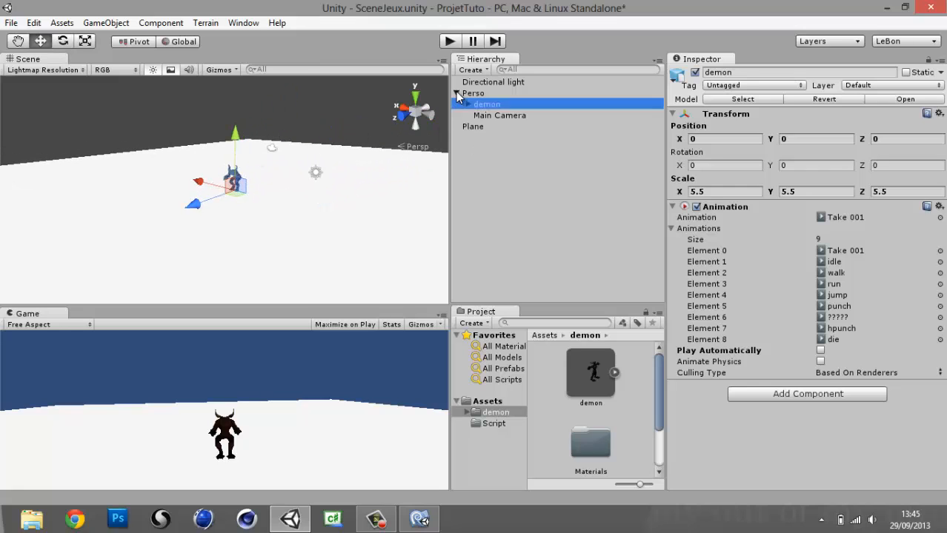
# Add an Animation view alongside the Inspector to show the demon's clips
pyautogui.click(419, 519)
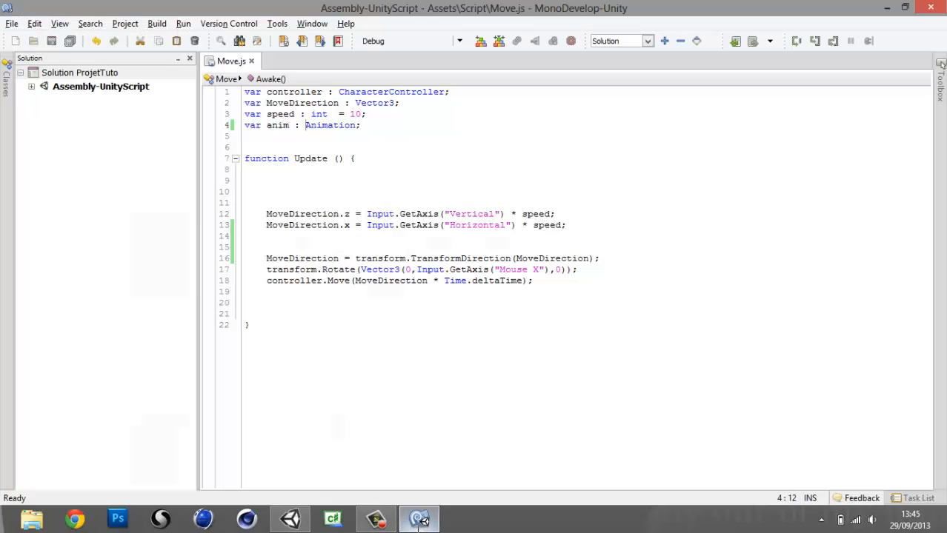
pyautogui.click(887, 8)
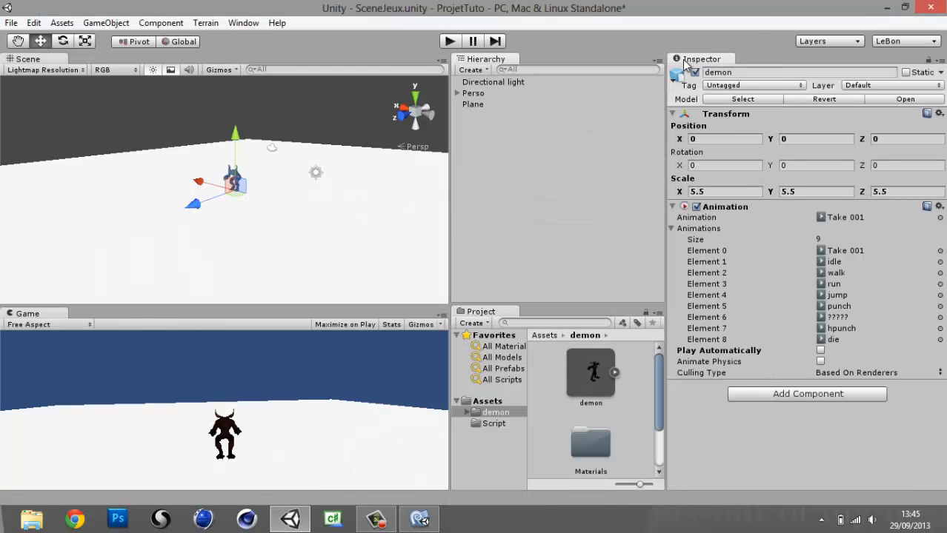
pyautogui.rightClick(686, 65)
pyautogui.moveTo(725, 156)
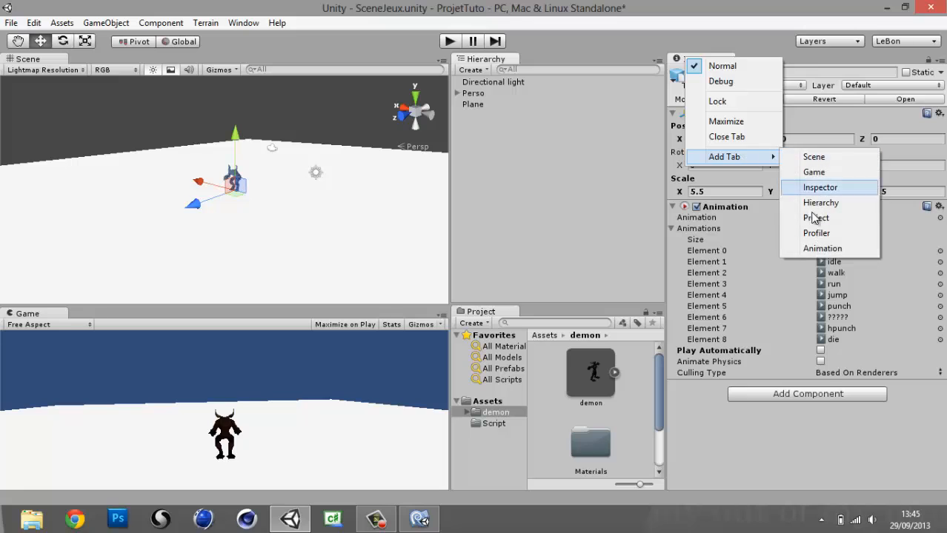
pyautogui.click(822, 248)
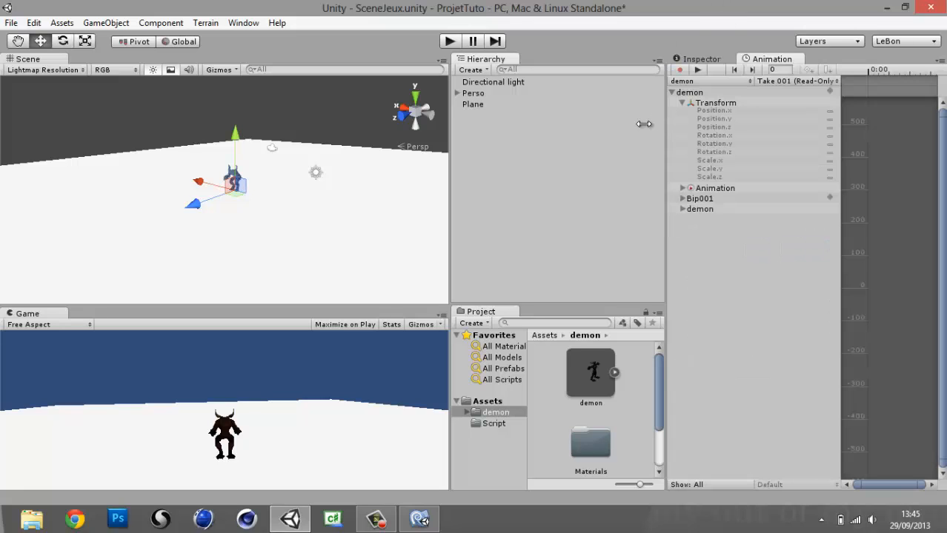
# Widen the Animation view, expand Perso's children and frame the demon close up in the Scene view
pyautogui.moveTo(663, 124); pyautogui.dragTo(557, 124)
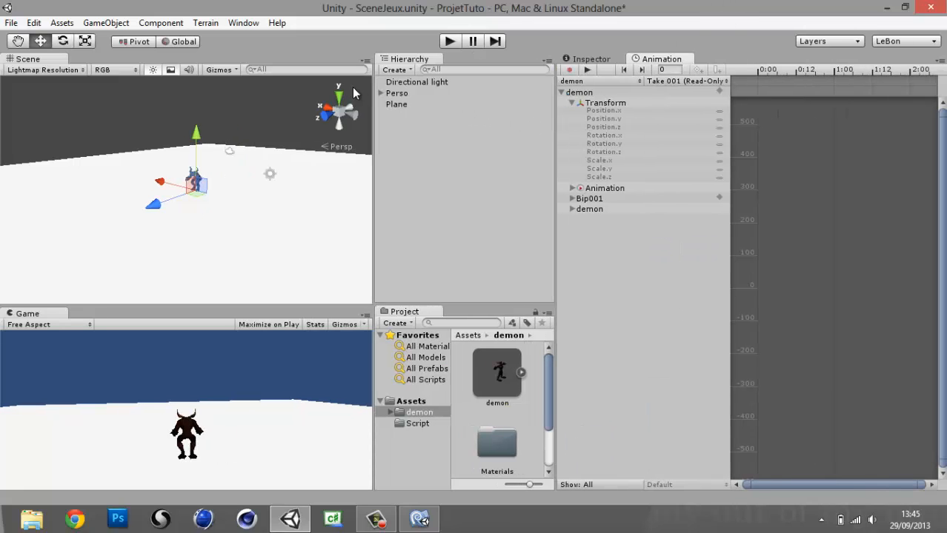
pyautogui.click(381, 94)
pyautogui.scroll(4, 220, 188)
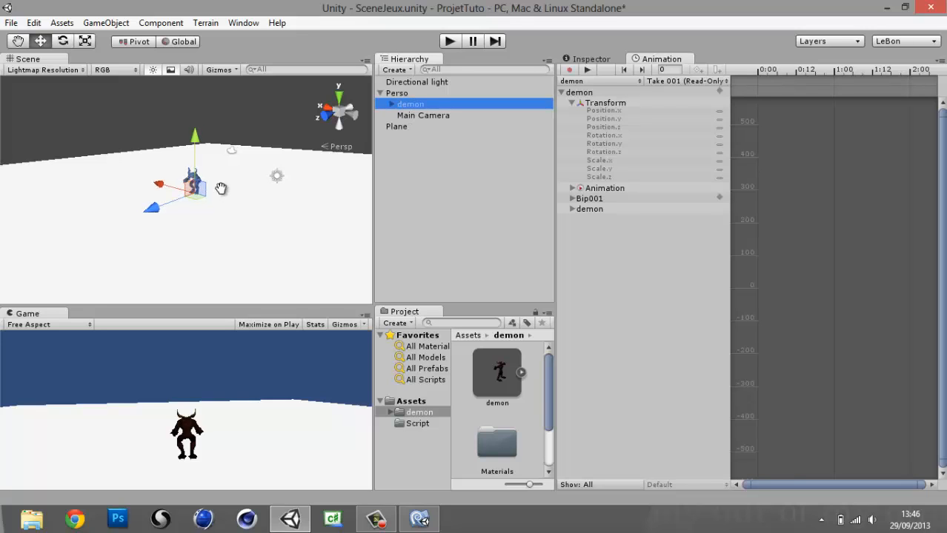
pyautogui.moveTo(220, 188); pyautogui.dragTo(140, 268, button='middle')
pyautogui.scroll(3, 298, 146)
pyautogui.scroll(4, 257, 182)
# Preview the demon's idle and walk clips in the Animation view
pyautogui.click(679, 83)
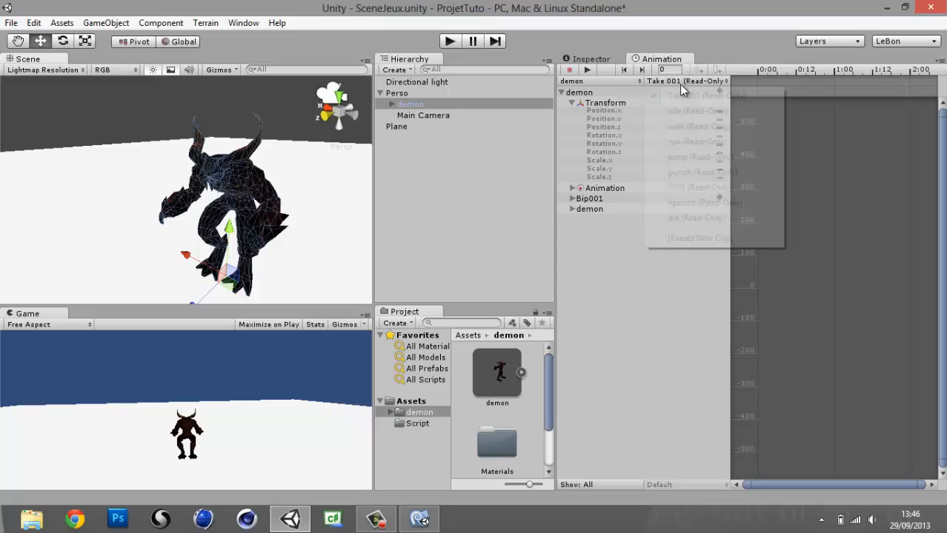
pyautogui.click(683, 112)
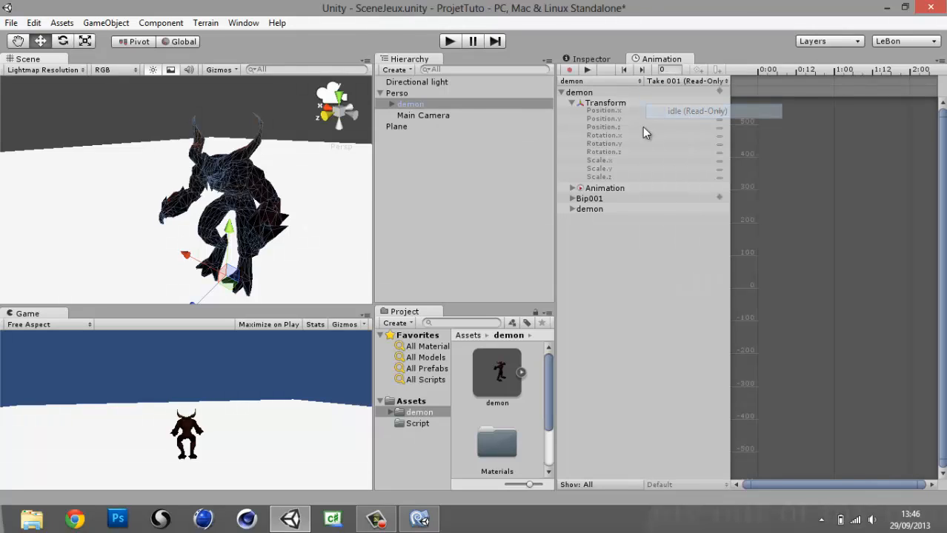
pyautogui.click(587, 69)
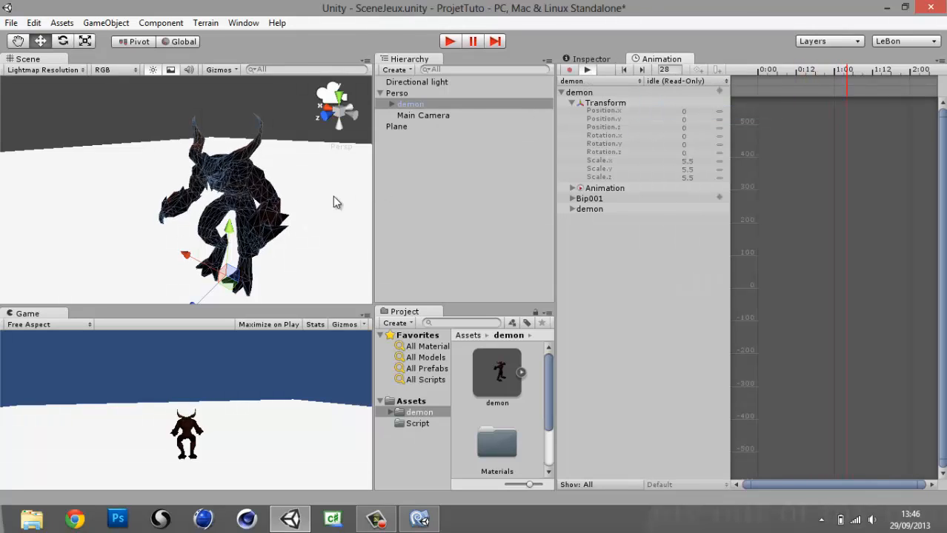
pyautogui.click(655, 83)
pyautogui.click(676, 127)
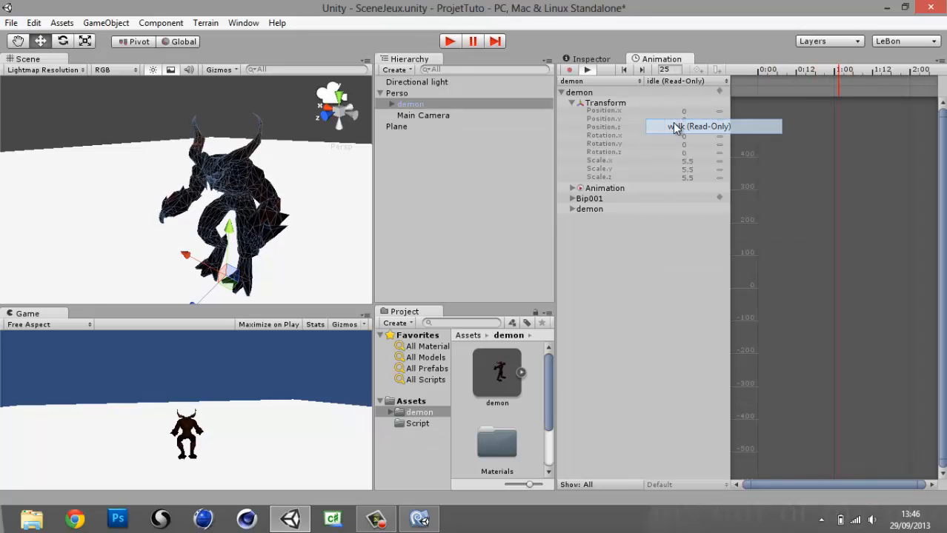
pyautogui.click(589, 71)
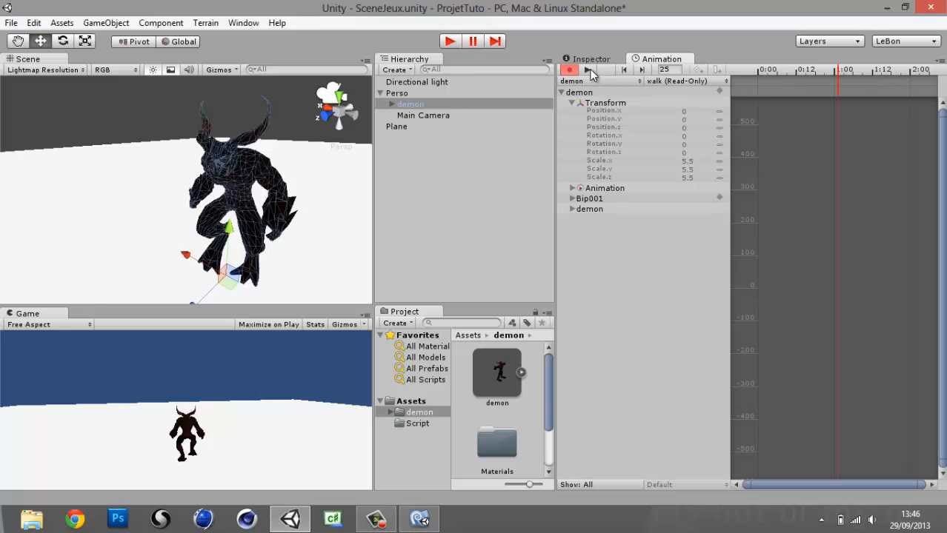
# Preview the demon's run, jump and punch clips
pyautogui.click(701, 82)
pyautogui.click(699, 142)
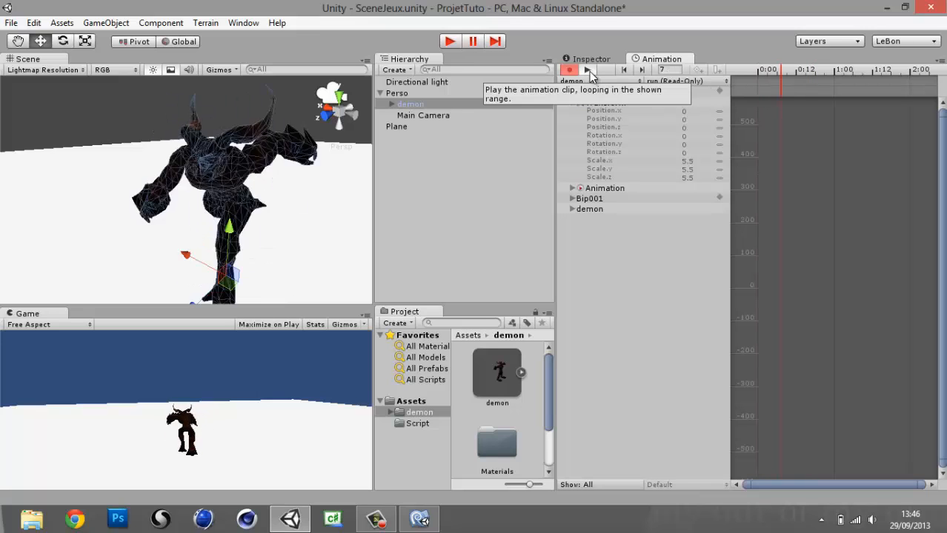
pyautogui.click(712, 80)
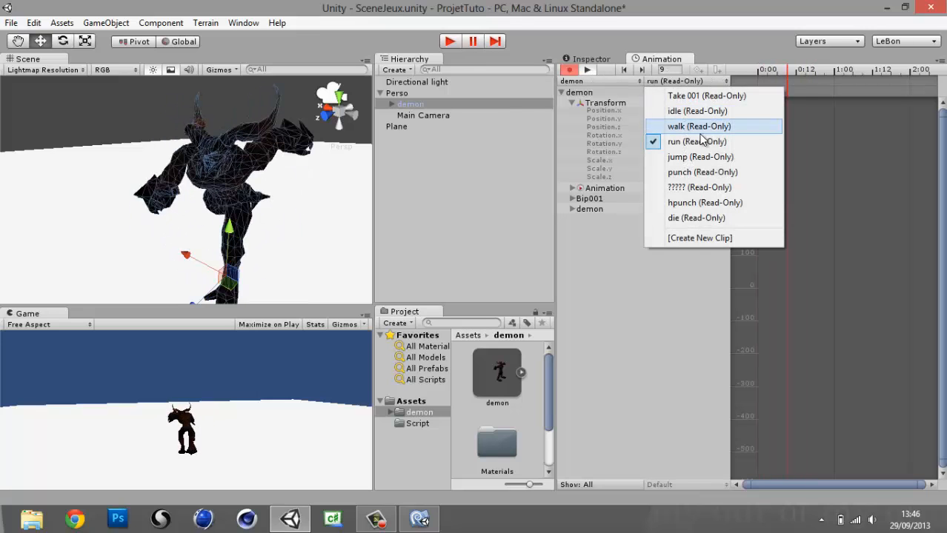
pyautogui.click(701, 161)
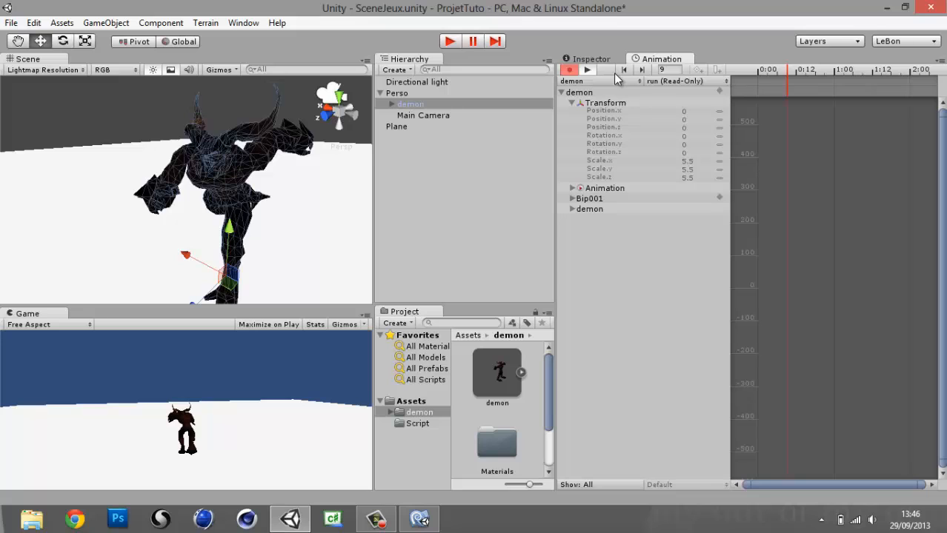
pyautogui.click(678, 82)
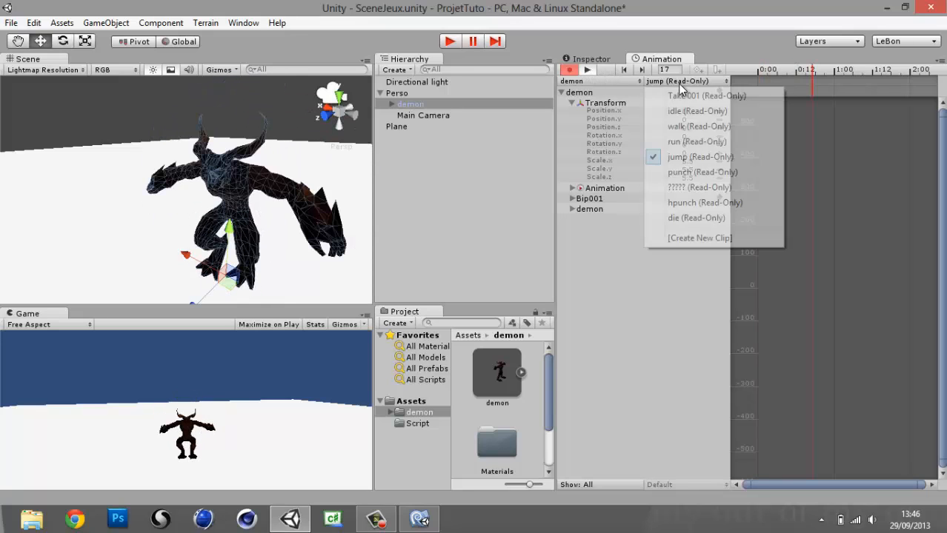
pyautogui.click(701, 172)
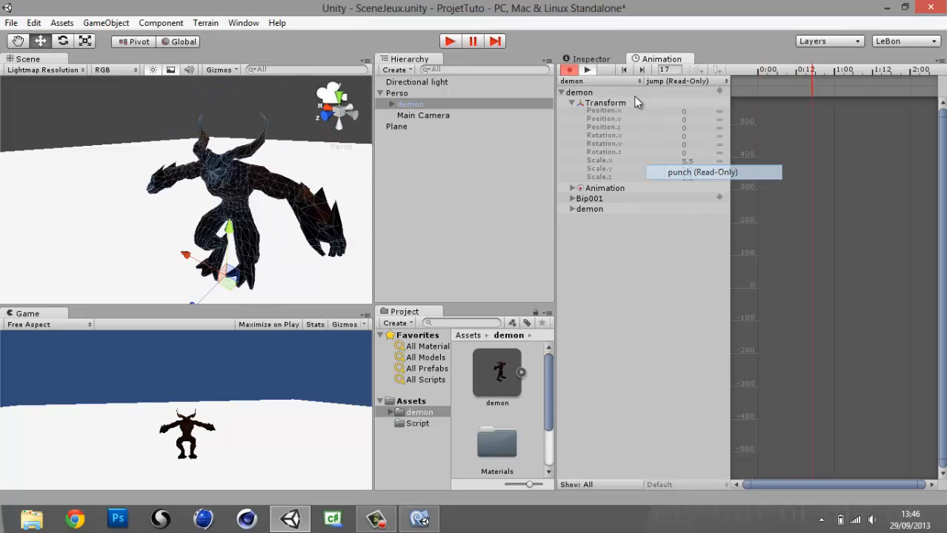
pyautogui.click(589, 70)
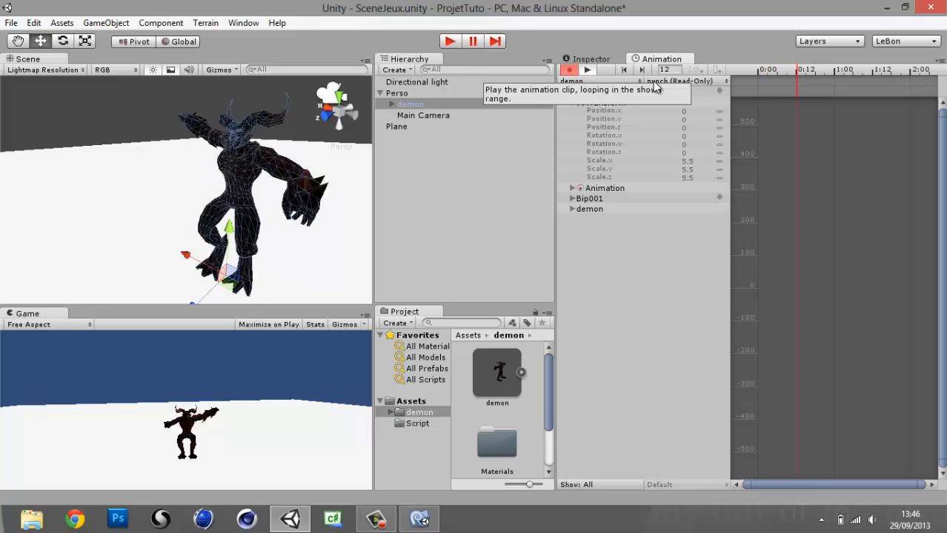
# Preview the demon's ????? and hpunch clips
pyautogui.click(675, 82)
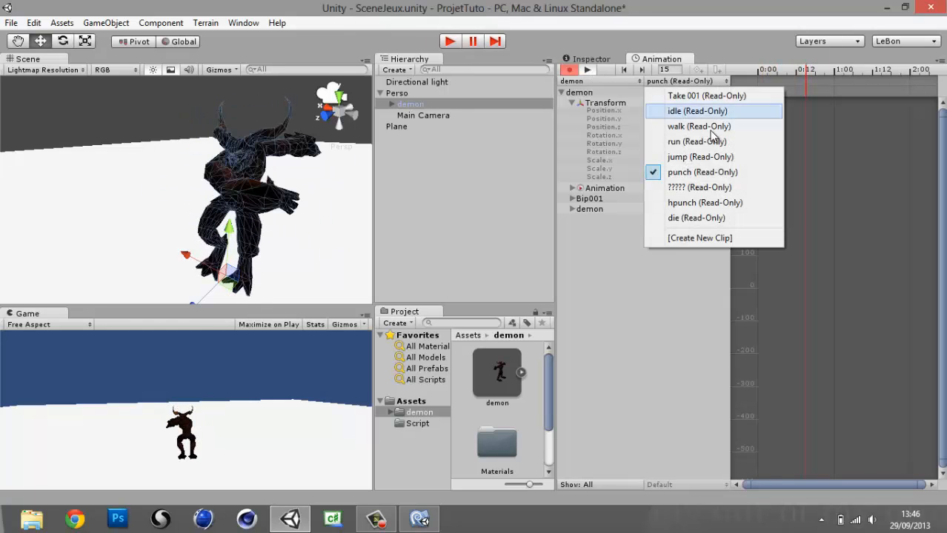
pyautogui.click(717, 187)
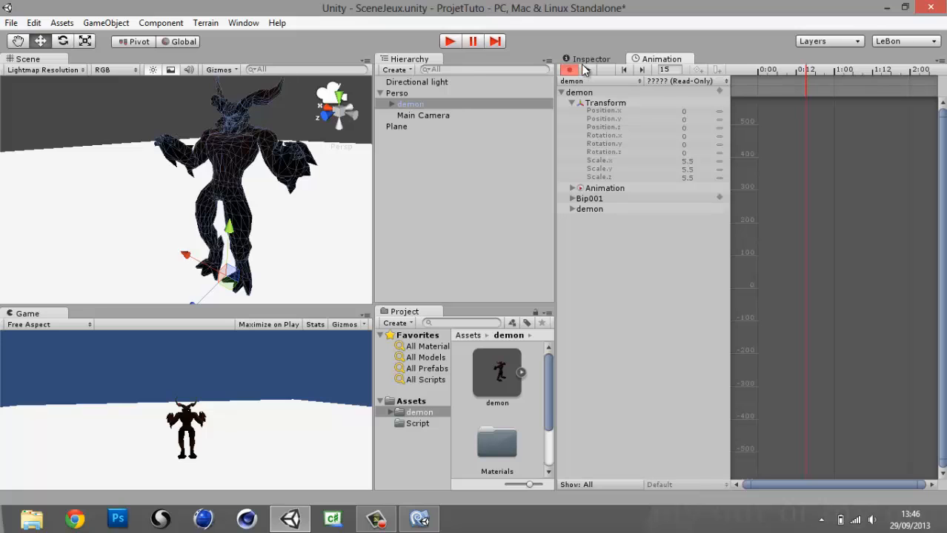
pyautogui.click(586, 70)
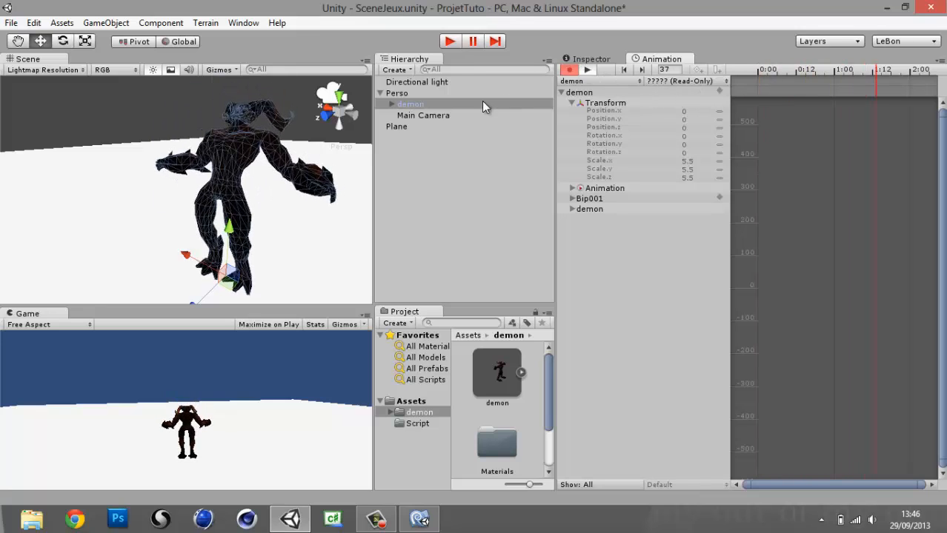
pyautogui.click(693, 80)
pyautogui.click(706, 206)
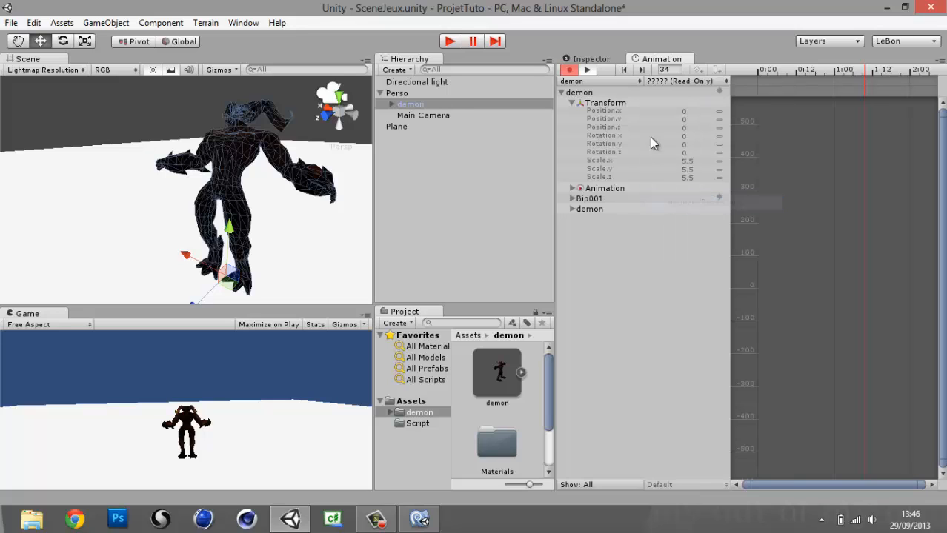
pyautogui.click(586, 72)
pyautogui.click(590, 71)
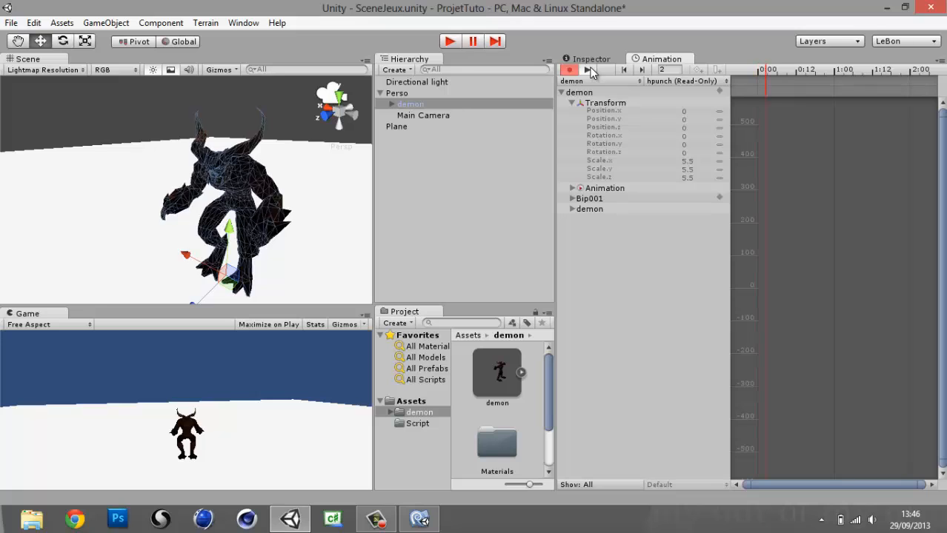
# Preview the demon's die clip and turn off the animation preview mode
pyautogui.click(685, 81)
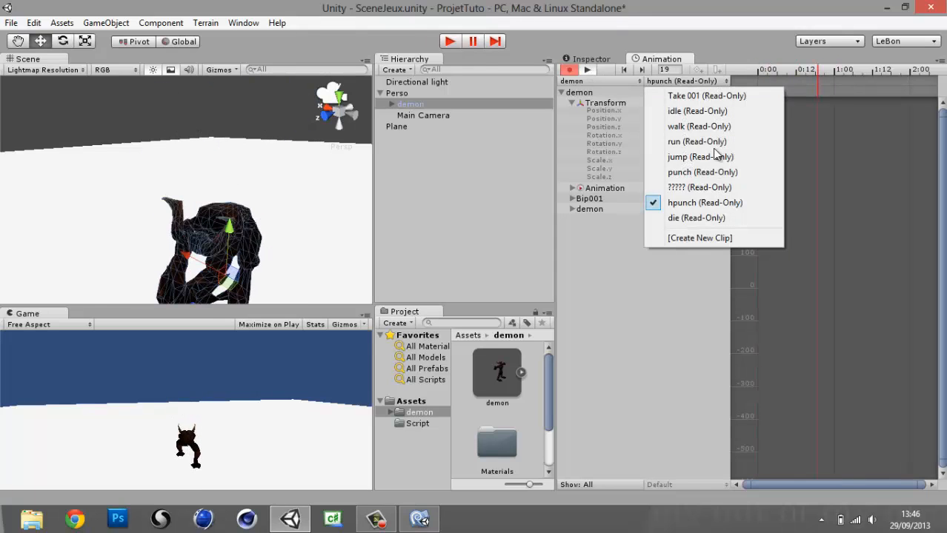
pyautogui.click(715, 225)
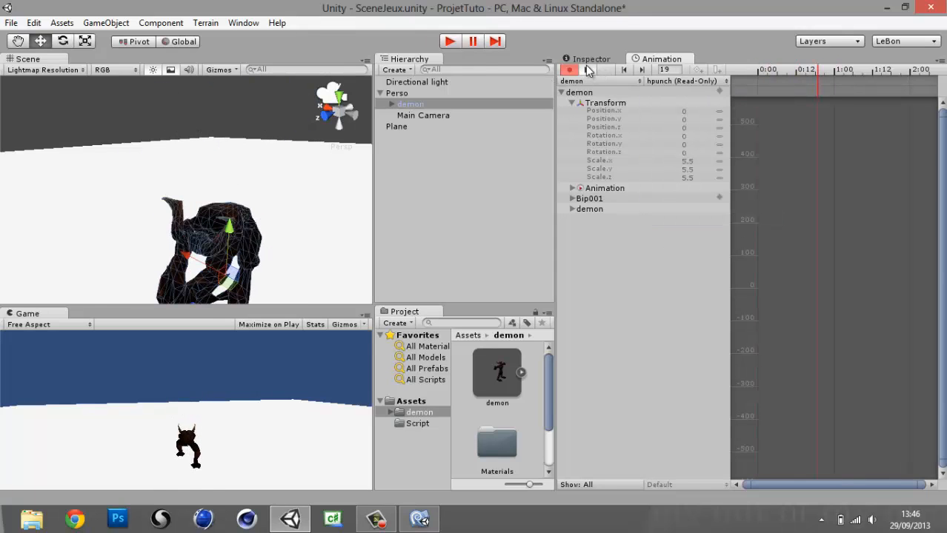
pyautogui.click(588, 69)
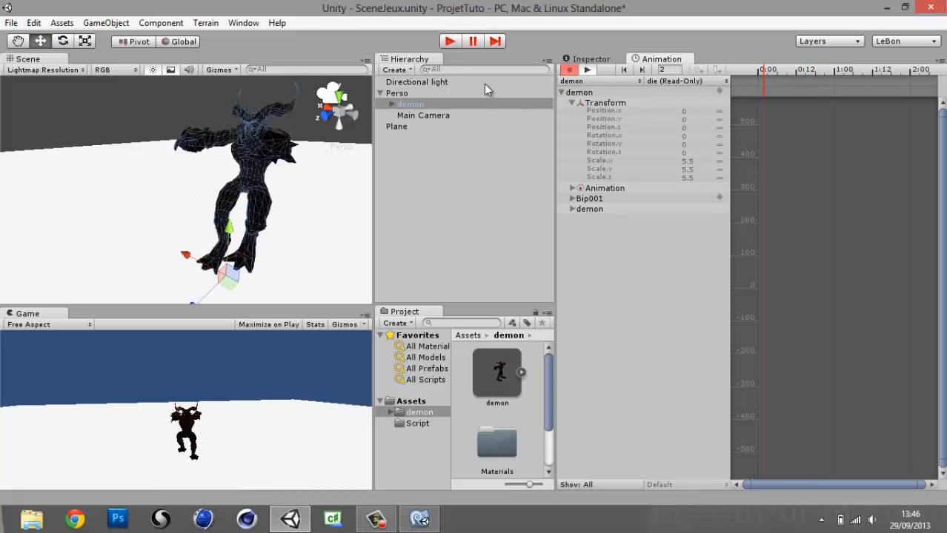
pyautogui.click(640, 101)
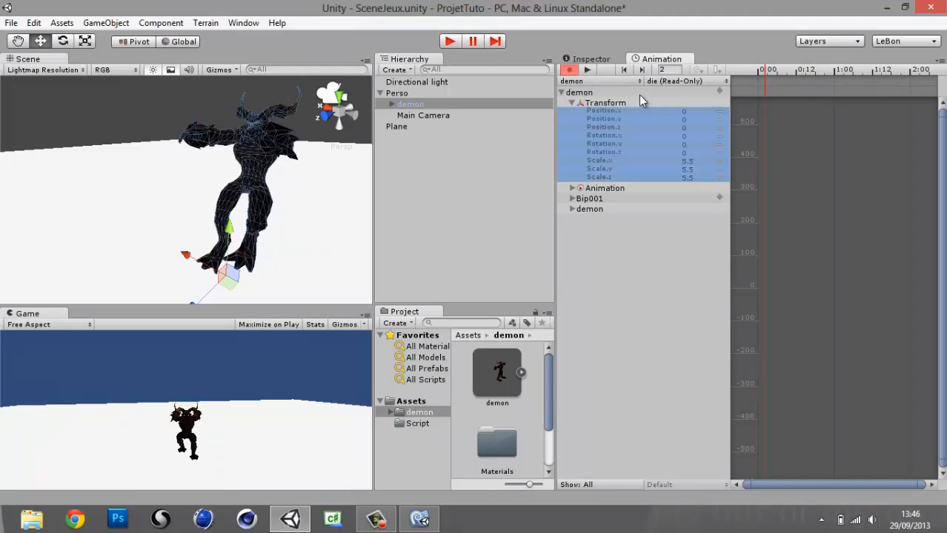
pyautogui.click(569, 70)
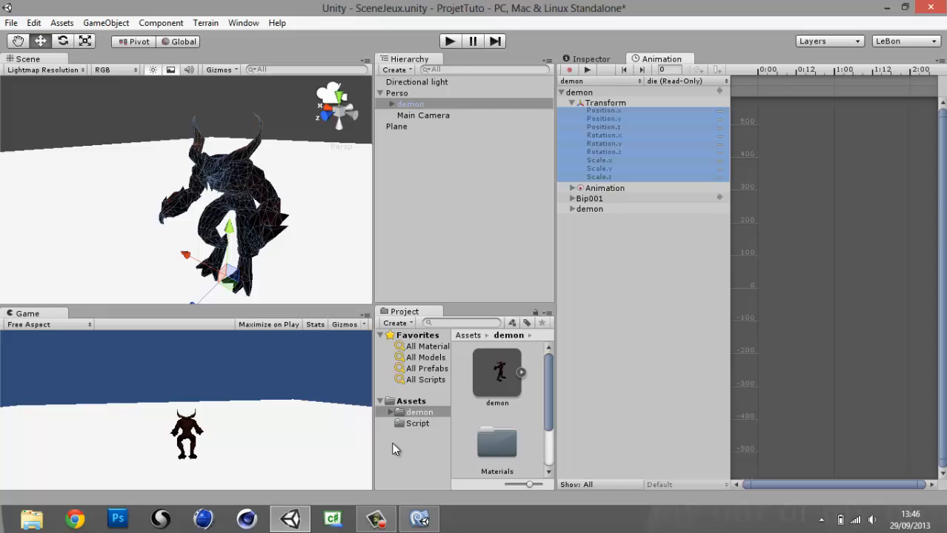
# Switch to MonoDevelop and add the condition if(Input.GetKey(KeyCode.Z)){ below the MoveDirection.x line in Move.js
pyautogui.click(419, 518)
pyautogui.moveTo(401, 269); pyautogui.dragTo(284, 238)
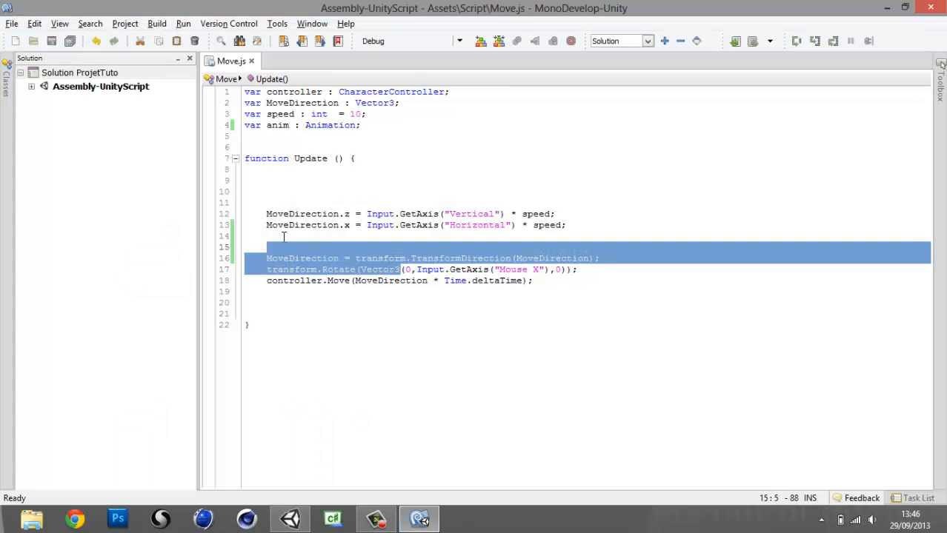
pyautogui.click(284, 237)
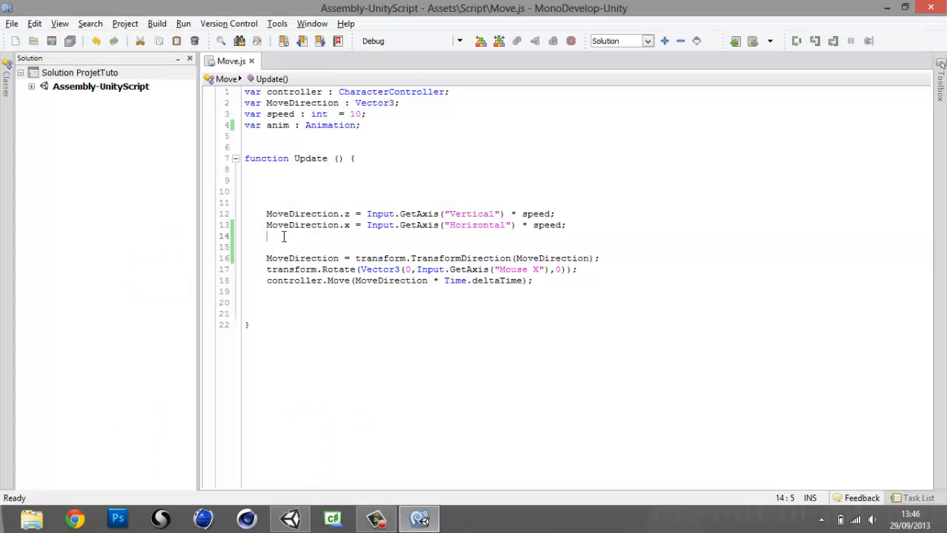
pyautogui.write("if''")
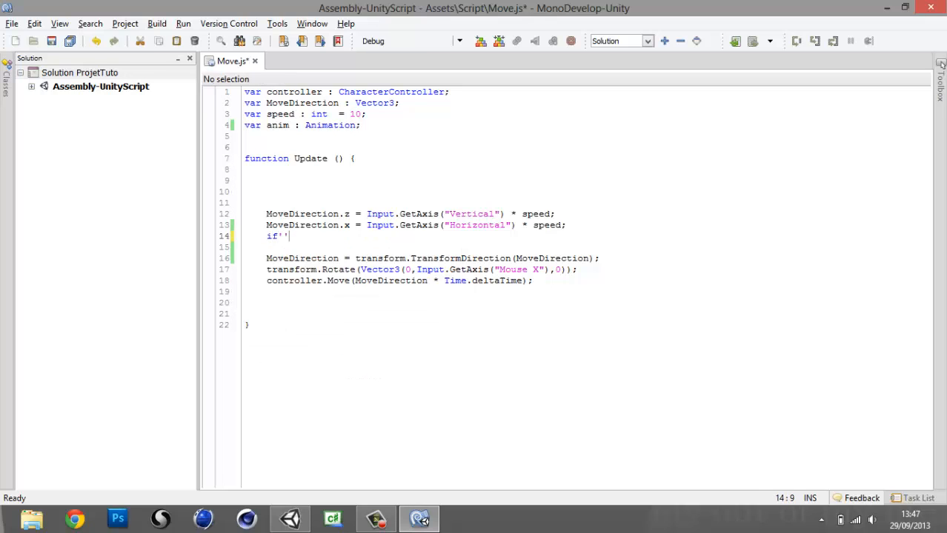
pyautogui.write('(Inpu')
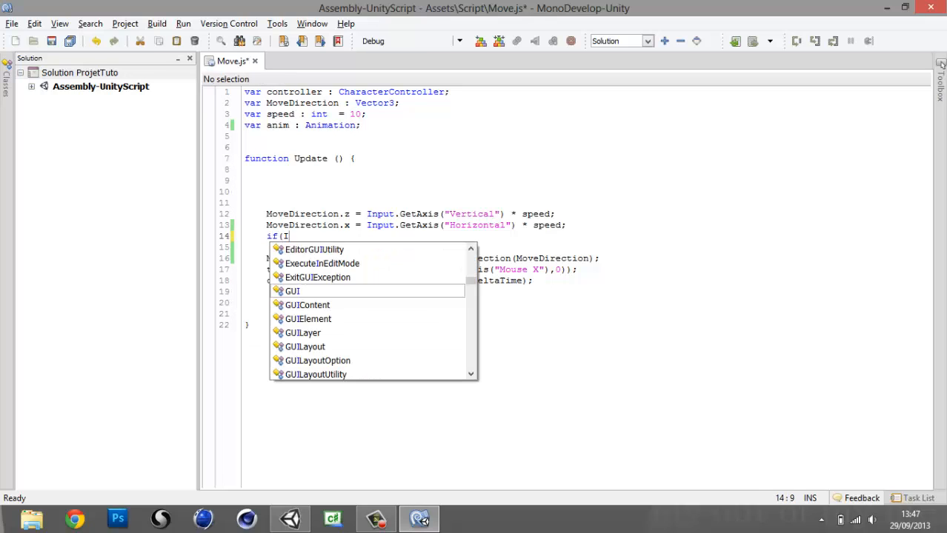
pyautogui.write('.')
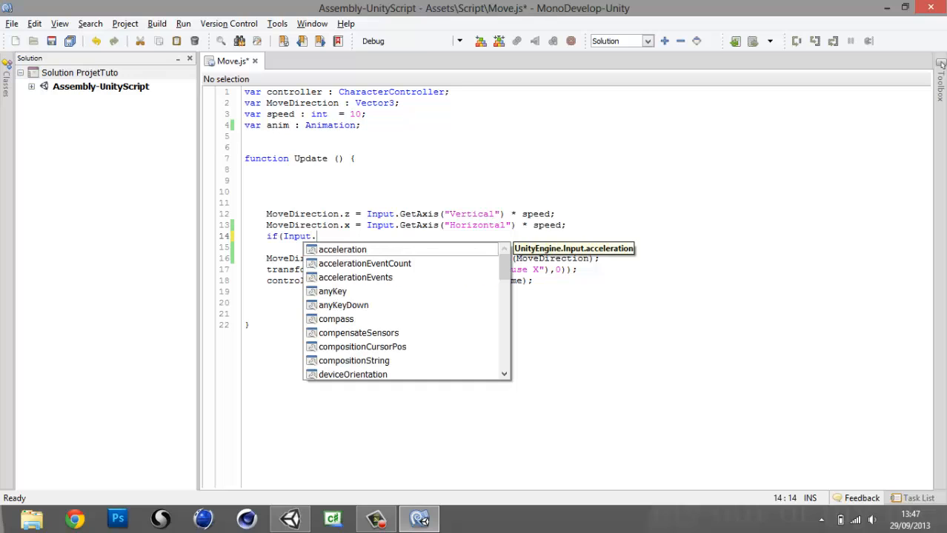
pyautogui.write('Get')
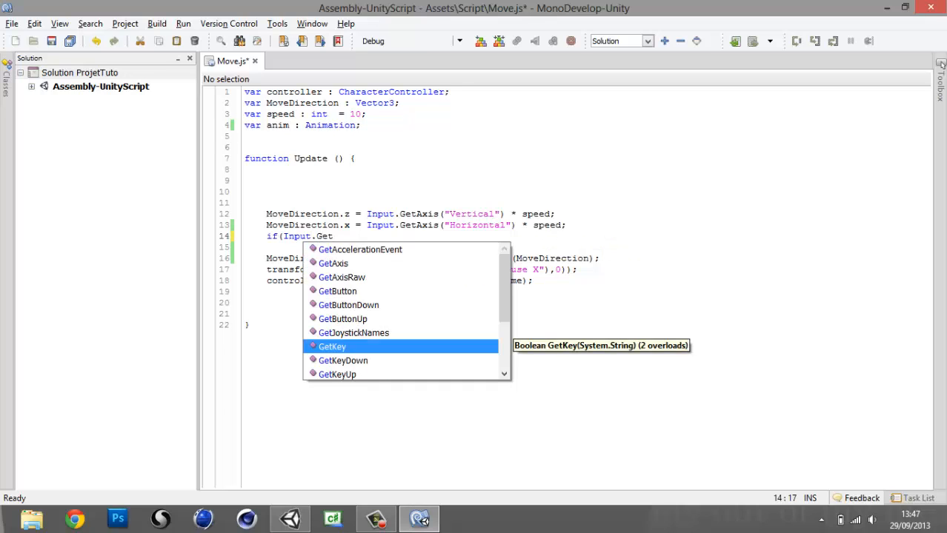
pyautogui.write('Key')
pyautogui.write('(')
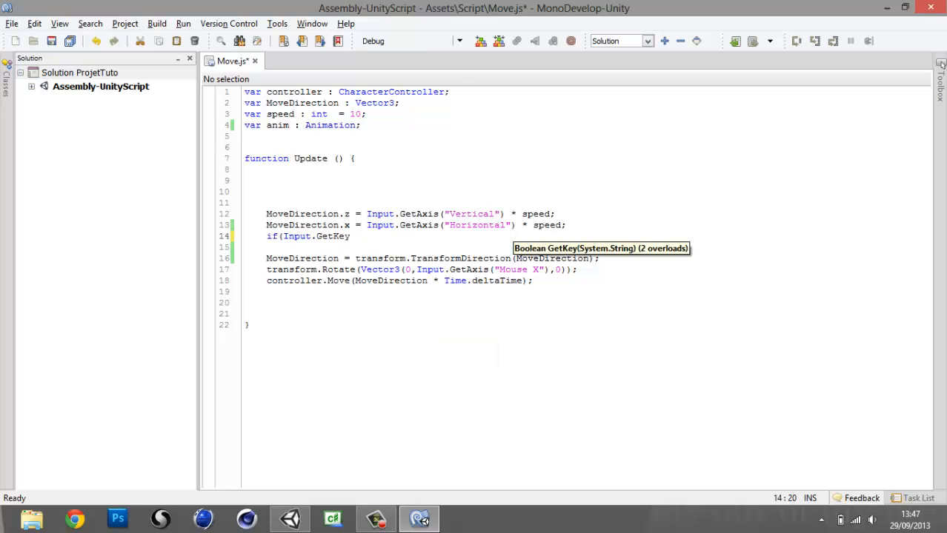
pyautogui.write('Key')
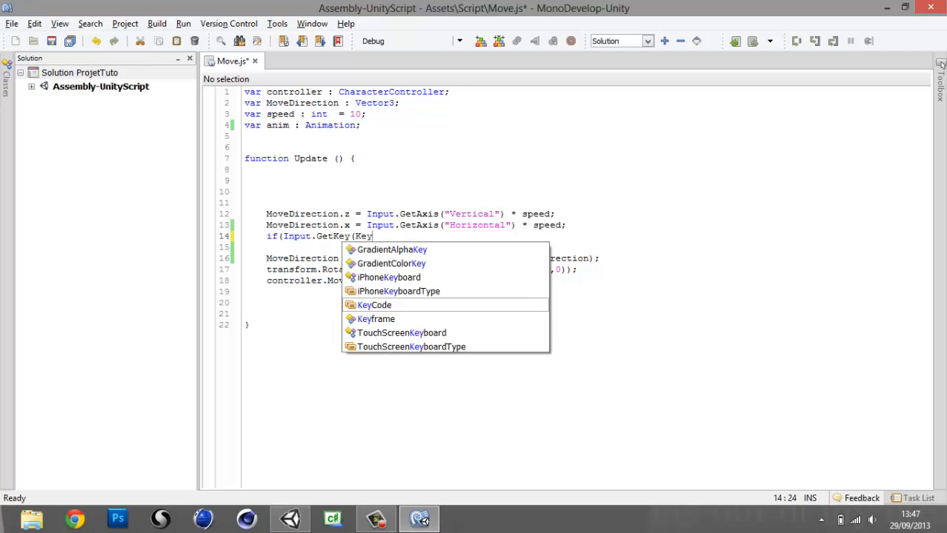
pyautogui.write('Code.')
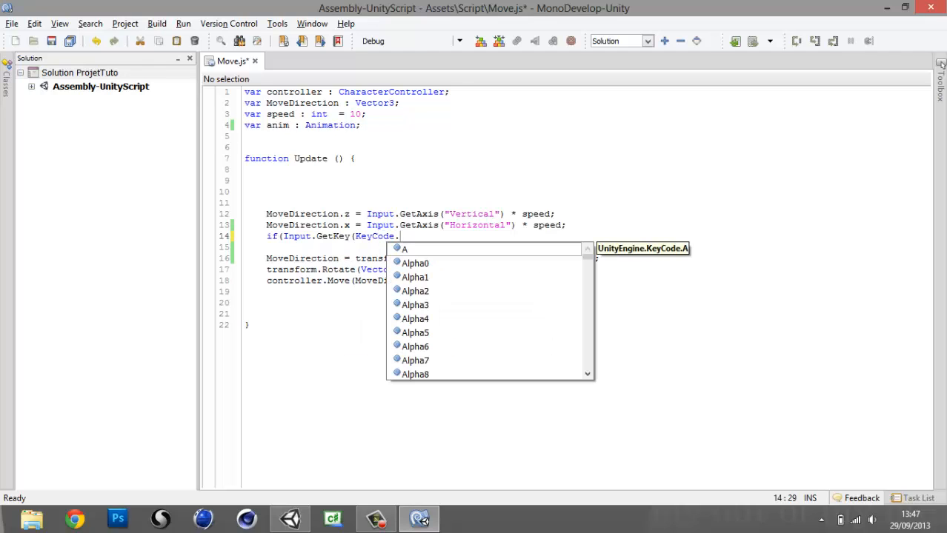
pyautogui.write('Z)){')
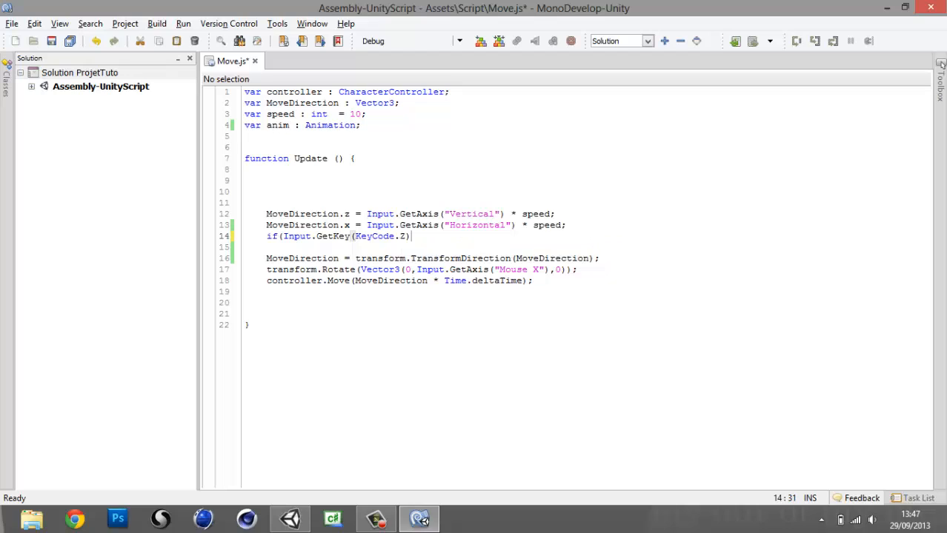
# Close the KeyCode.Z if block with a brace and place the cursor on the empty line inside it
pyautogui.press('Return')
pyautogui.press('Return')
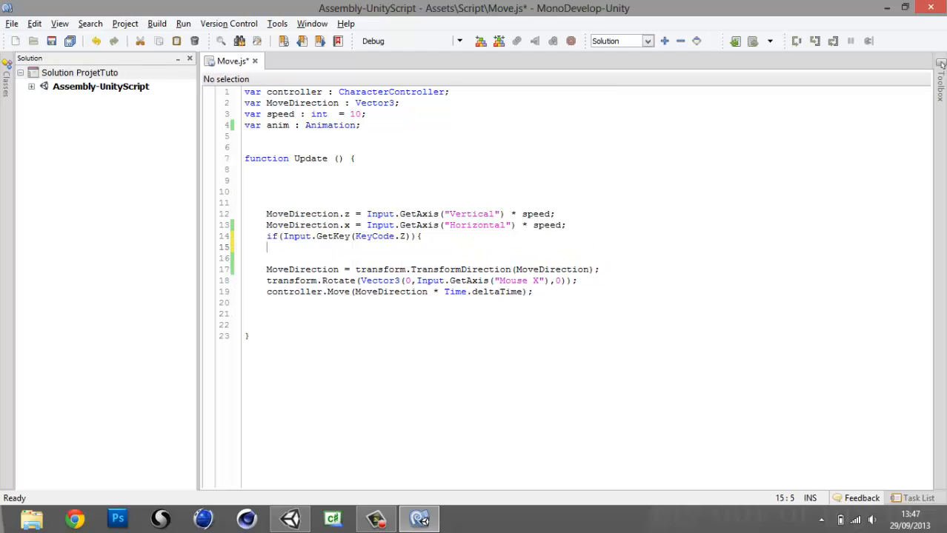
pyautogui.write('}')
pyautogui.click(280, 247)
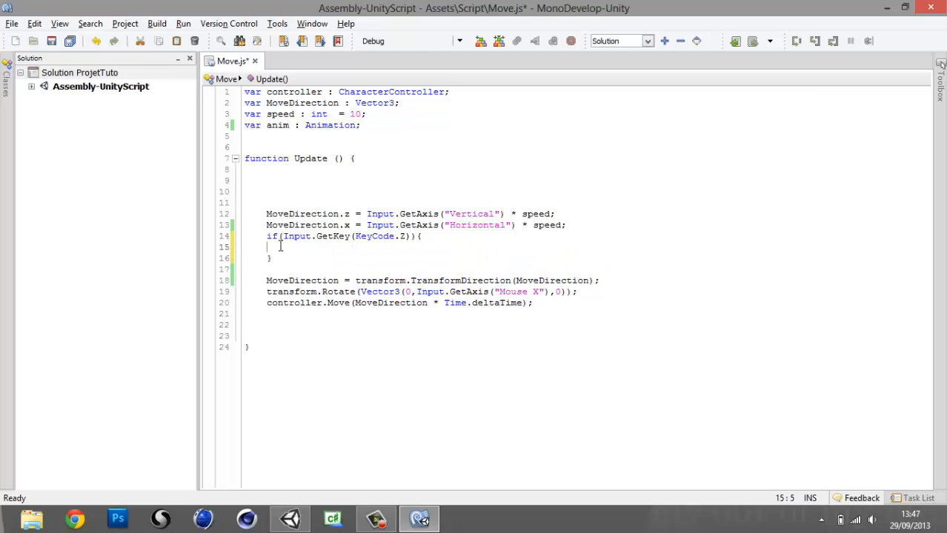
# Add anim.CrossFade("walk"); inside the KeyCode.Z if block of Move.js and save the script
pyautogui.doubleClick(279, 127)
pyautogui.hotkey('ctrl', 'c')
pyautogui.click(304, 249)
pyautogui.hotkey('ctrl', 'v')
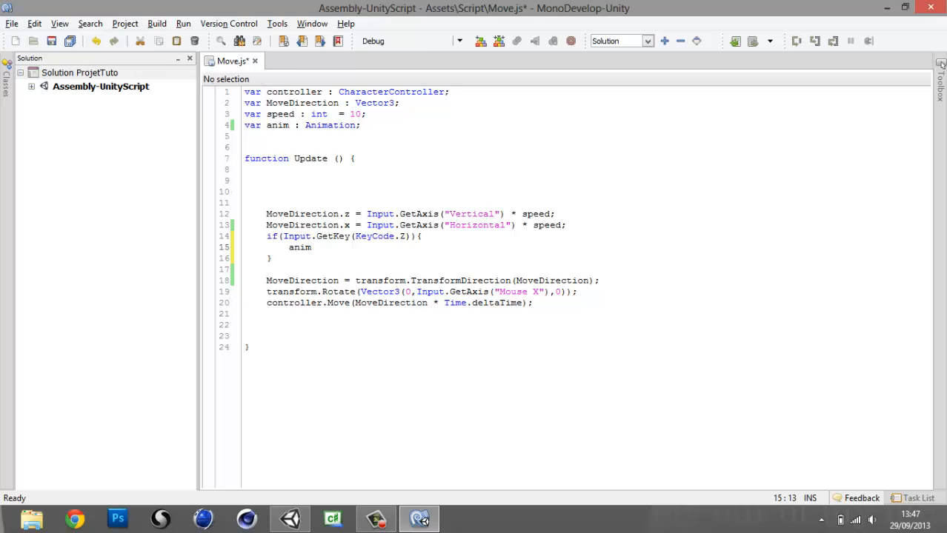
pyautogui.write('.C')
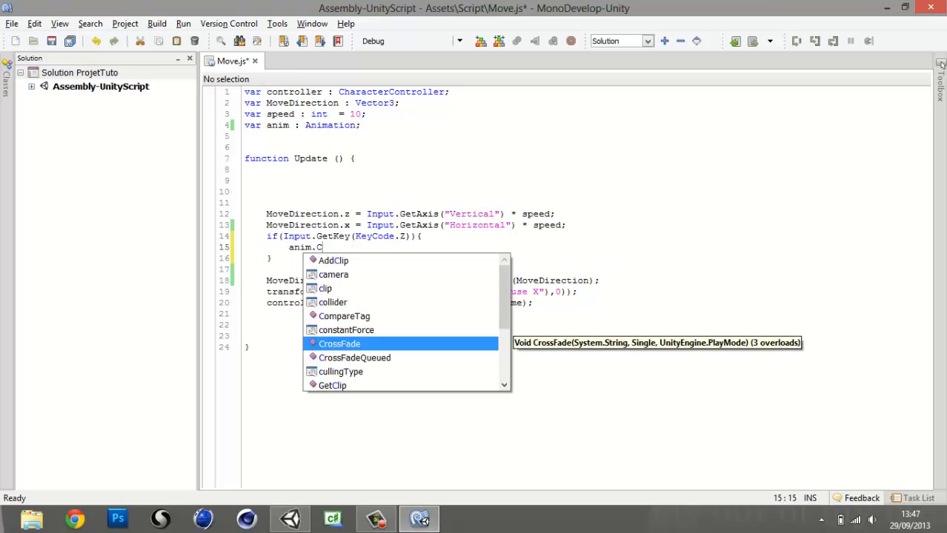
pyautogui.press('Return')
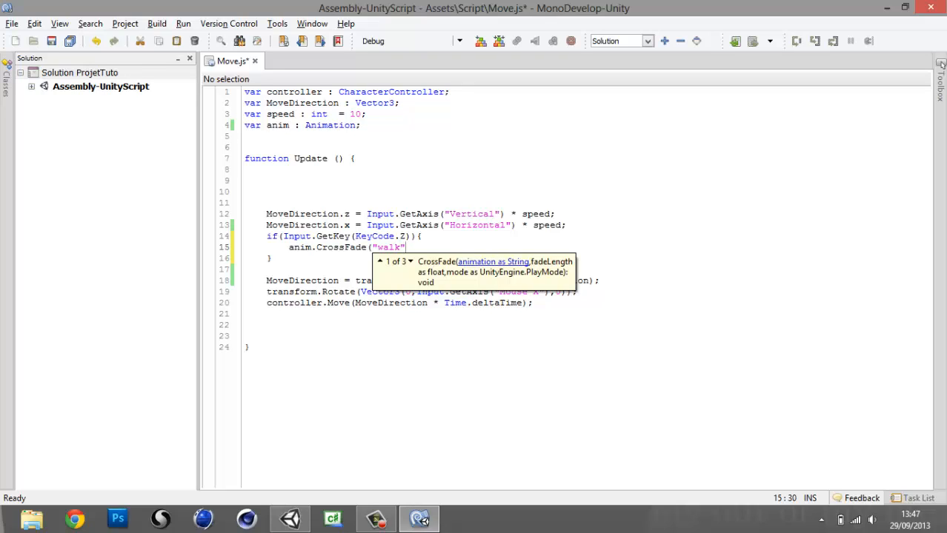
pyautogui.write(');')
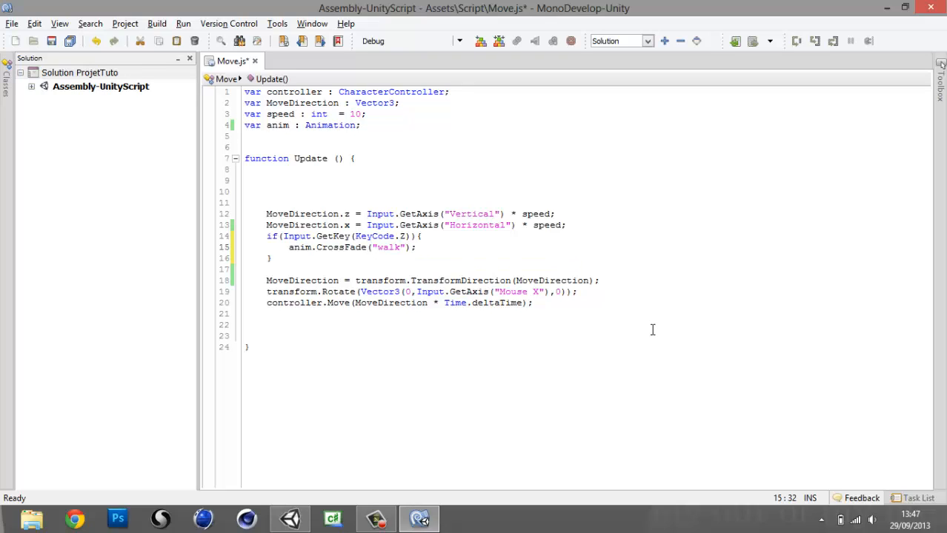
pyautogui.hotkey('ctrl', 's')
# Switch to Unity and resize the layout to widen the Scene and Game views and make the Game view taller
pyautogui.click(887, 7)
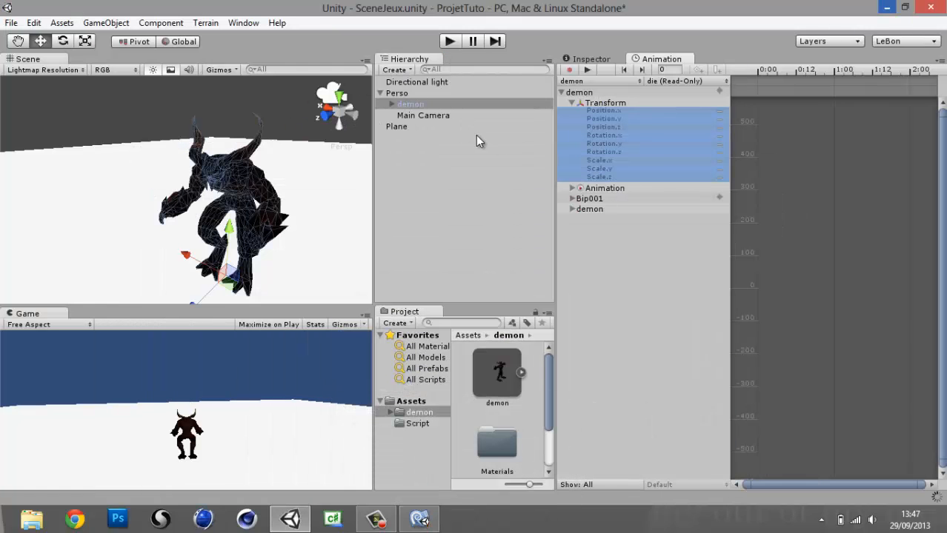
pyautogui.moveTo(578, 132); pyautogui.dragTo(669, 132)
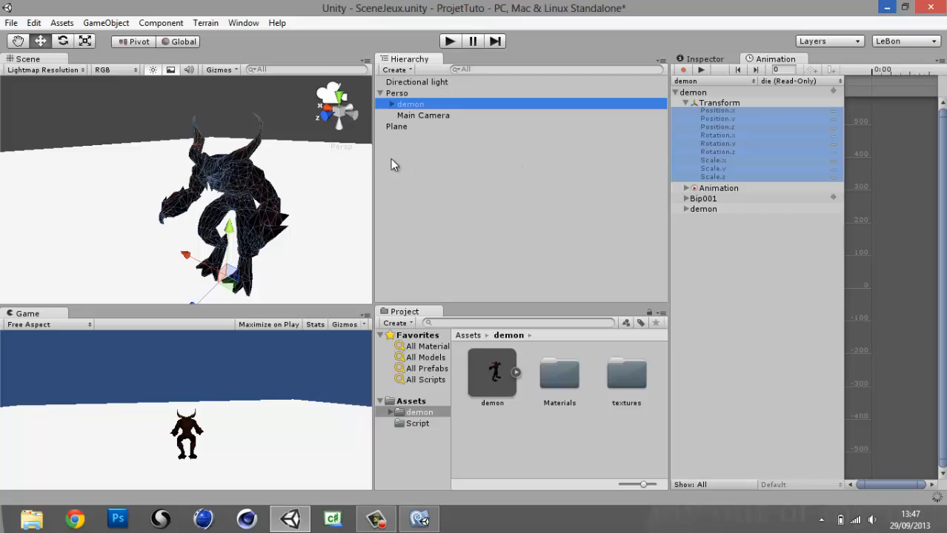
pyautogui.moveTo(376, 156); pyautogui.dragTo(461, 157)
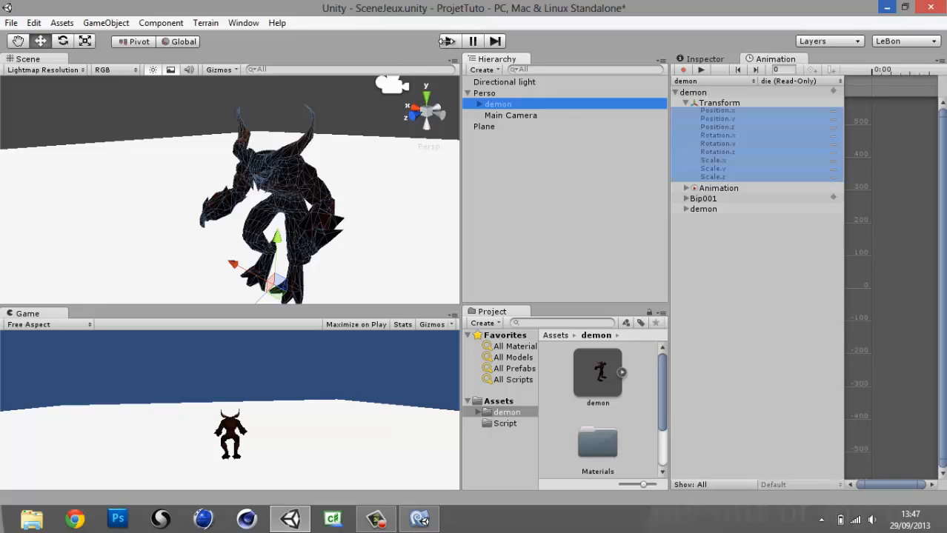
pyautogui.scroll(-3, 326, 191)
pyautogui.scroll(-2, 287, 228)
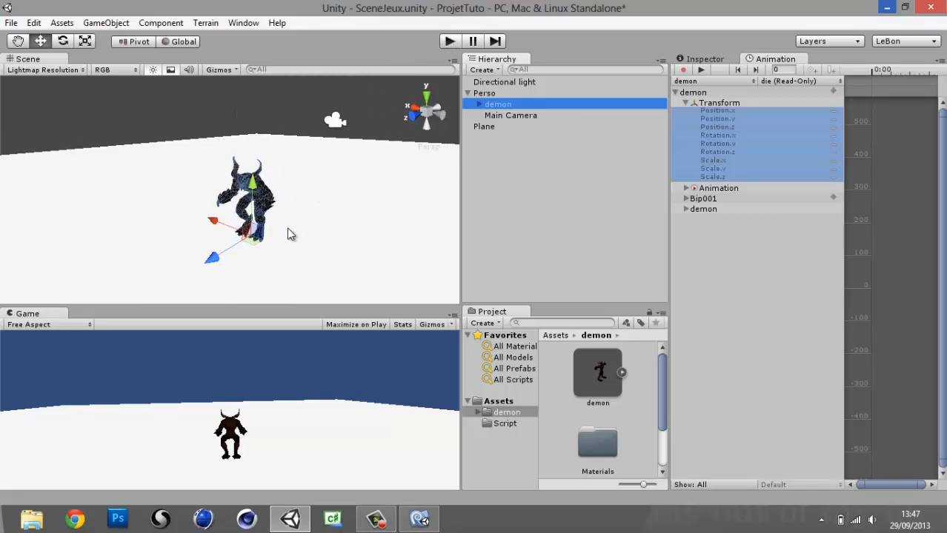
pyautogui.click(347, 303)
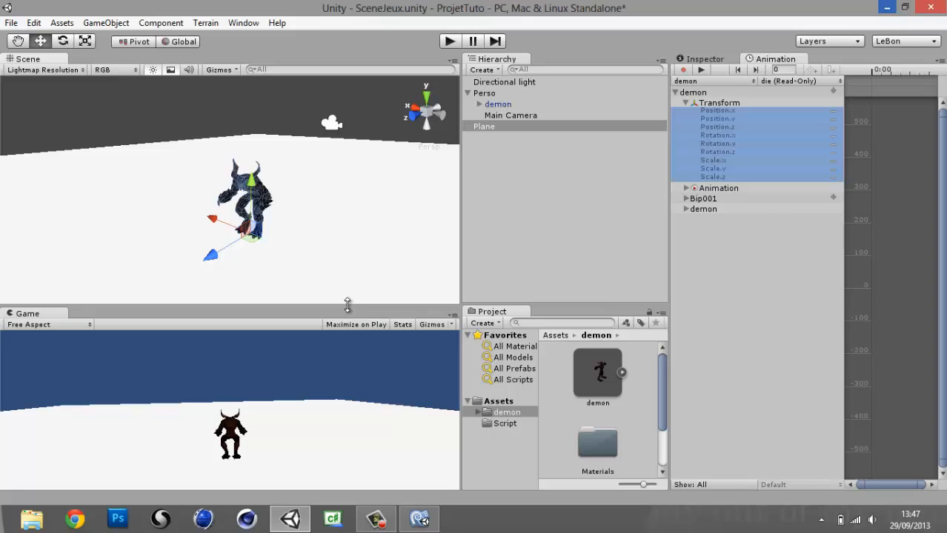
pyautogui.moveTo(346, 305); pyautogui.dragTo(340, 248)
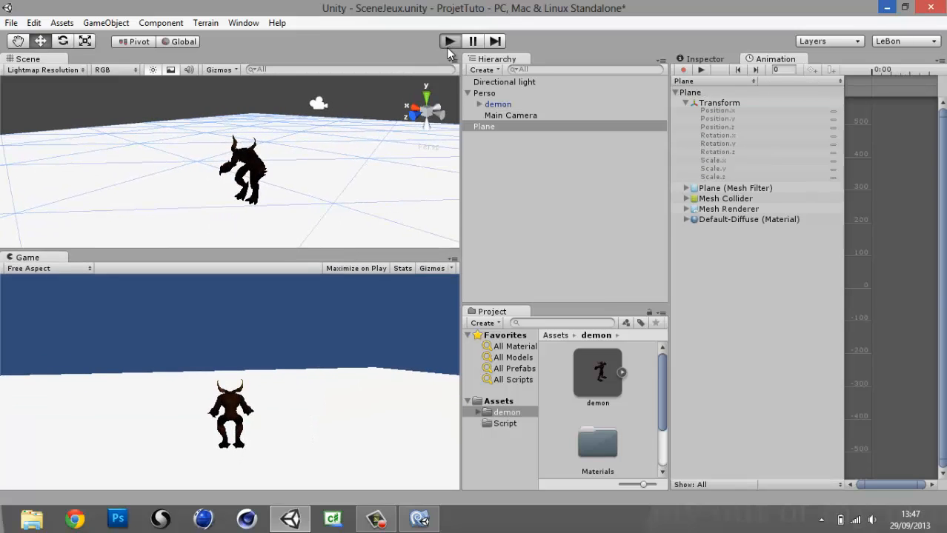
# Play the scene, move the demon forward to test the walk animation, and stop play mode
pyautogui.hotkey('ctrl', 'p')
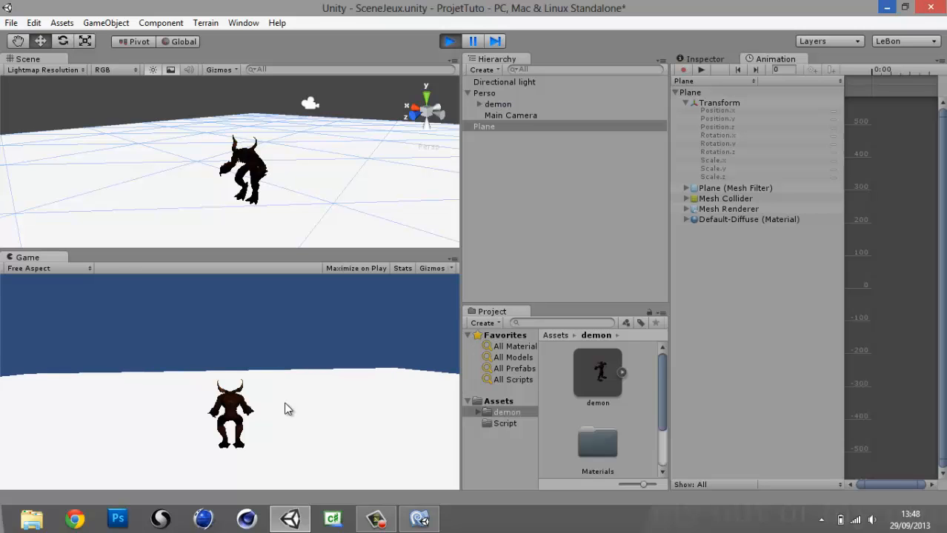
pyautogui.press('Up')
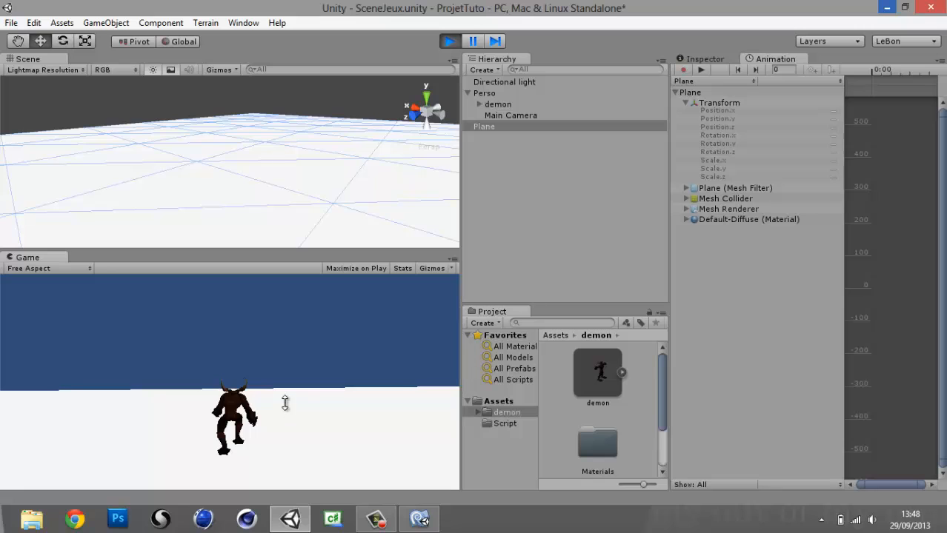
pyautogui.hotkey('ctrl', 'p')
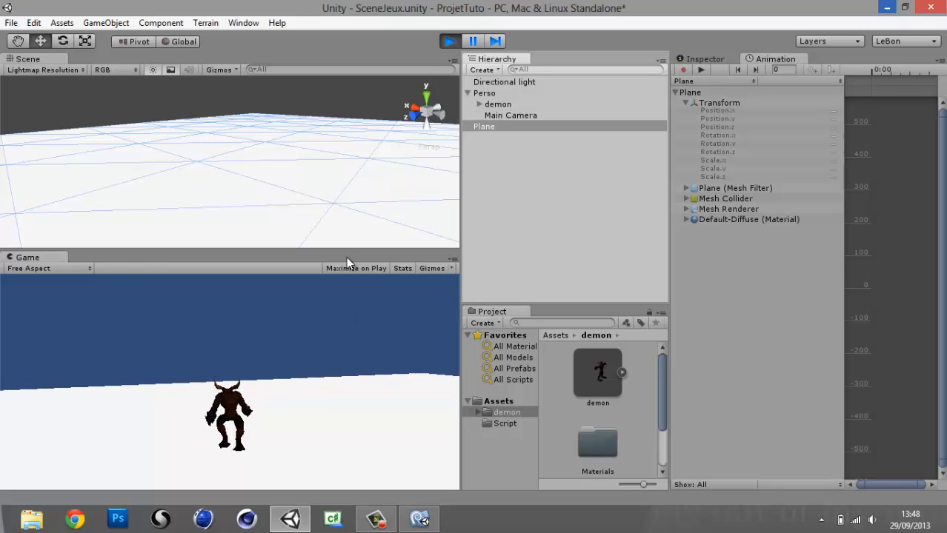
# Switch to MonoDevelop, duplicate the KeyCode.Z if block directly below itself, and change the copy's key to KeyCode.S
pyautogui.click(419, 519)
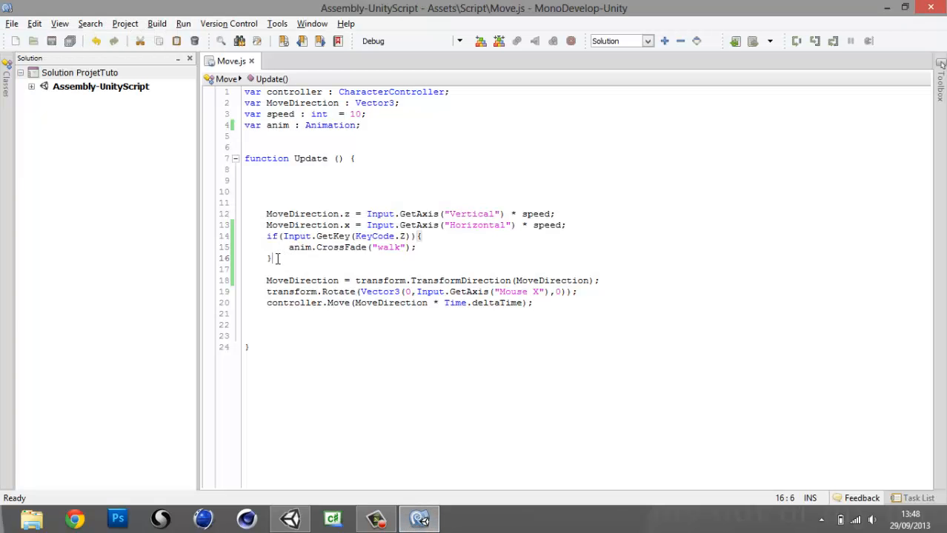
pyautogui.moveTo(272, 258); pyautogui.dragTo(258, 237)
pyautogui.hotkey('ctrl', 'c')
pyautogui.press('Right')
pyautogui.press('Return')
pyautogui.hotkey('ctrl', 'v')
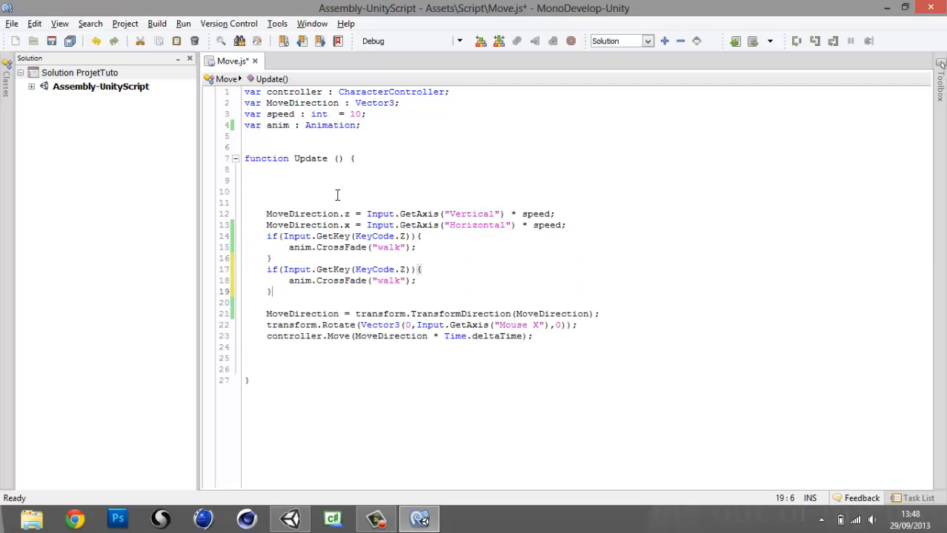
pyautogui.click(410, 270)
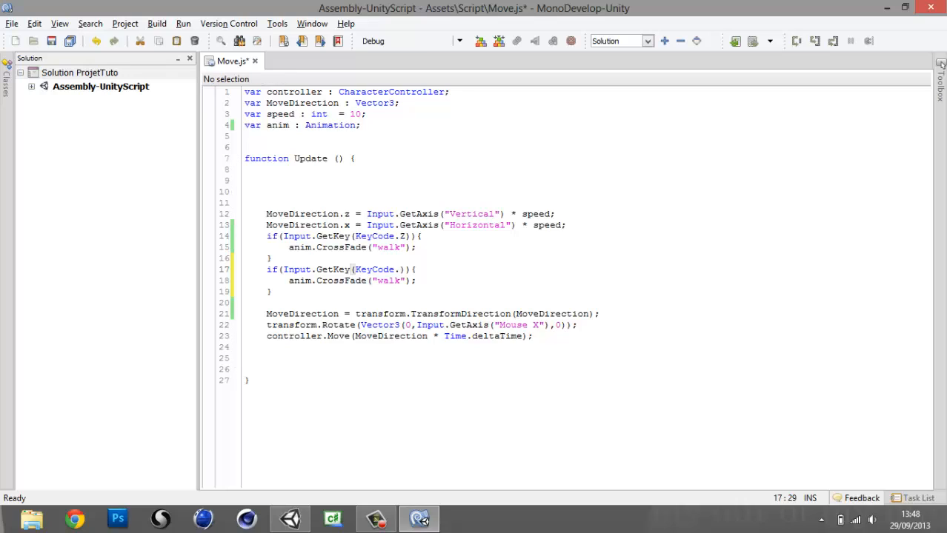
pyautogui.write('S')
pyautogui.click(453, 258)
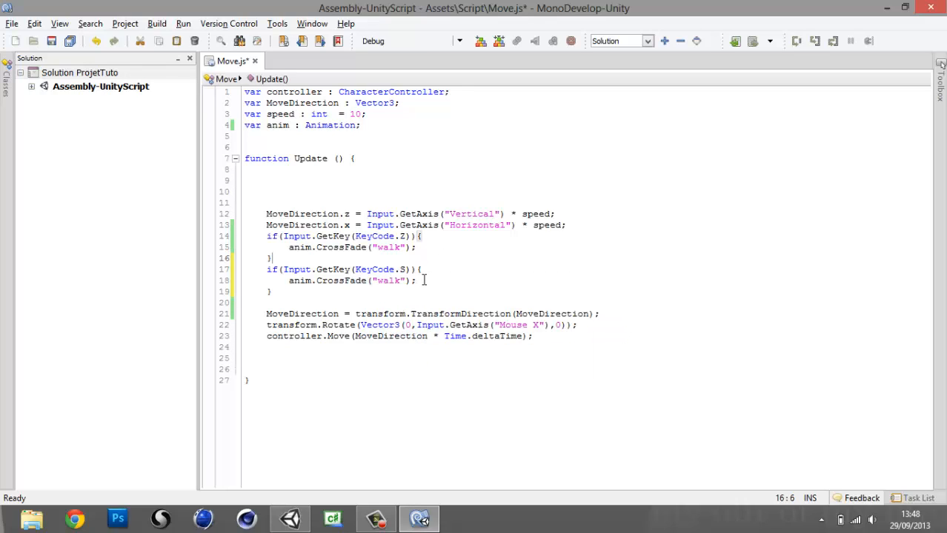
# Below the KeyCode.S block, start a new condition with if(!Input.GetKey(KeyCode.S), reusing the existing GetKey expression
pyautogui.press('Down')
pyautogui.press('Down')
pyautogui.press('Down')
pyautogui.press('Return')
pyautogui.write('if(!')
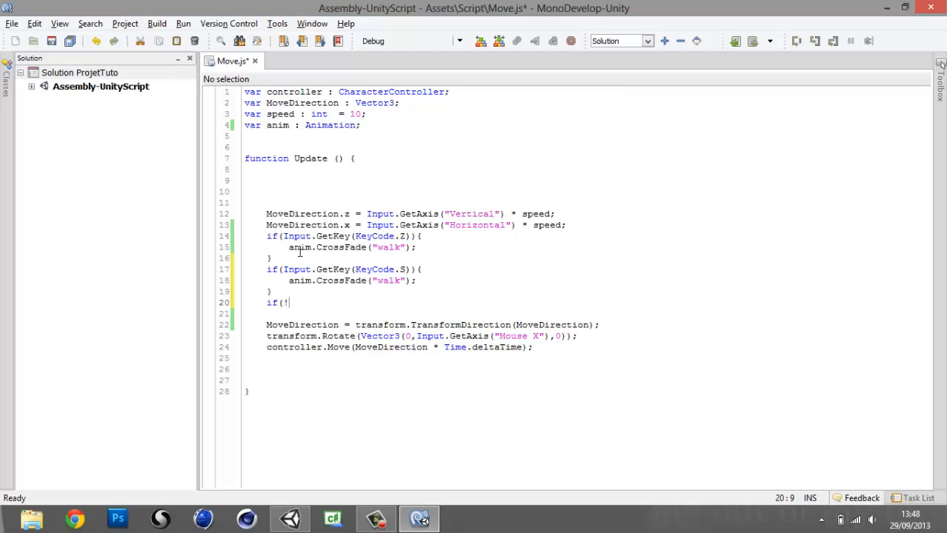
pyautogui.moveTo(283, 269); pyautogui.dragTo(411, 271)
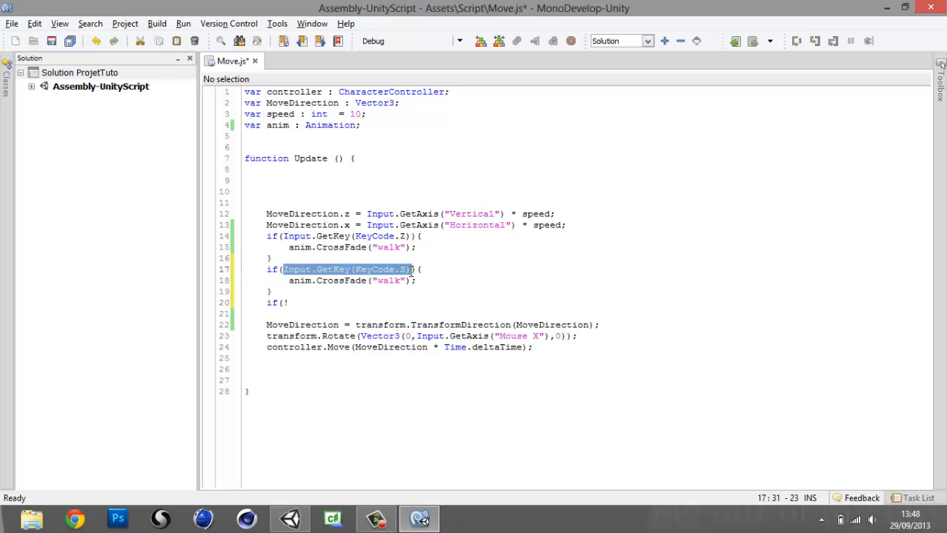
pyautogui.click(290, 303)
pyautogui.hotkey('ctrl', 'v')
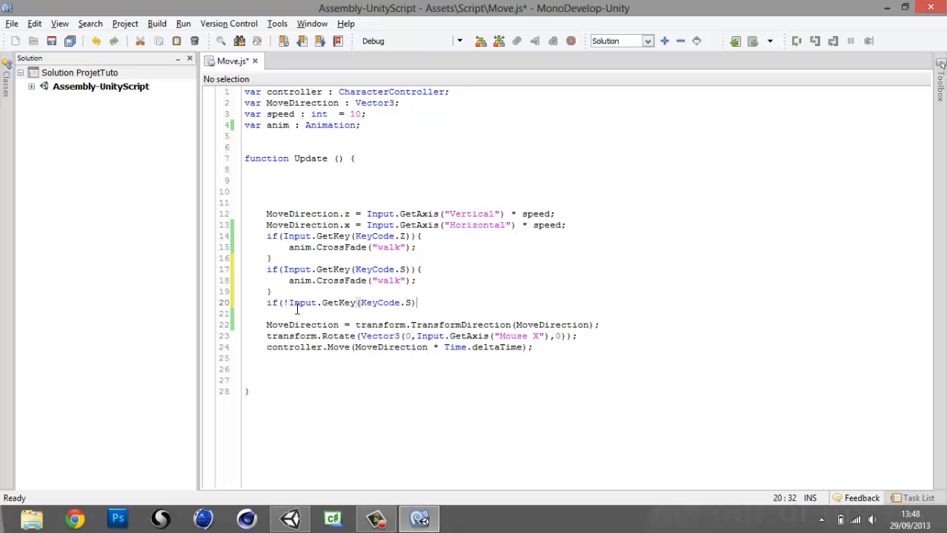
# Extend the negated condition with && !Input.GetKey(KeyCode.Z)) and add opening and closing braces around an empty line
pyautogui.write('&& !')
pyautogui.hotkey('ctrl', 'v')
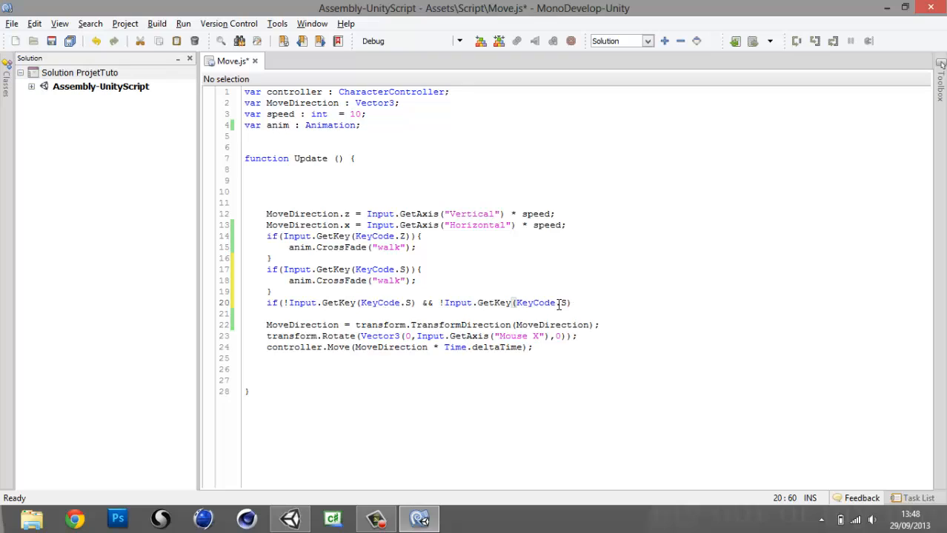
pyautogui.press('BackSpace')
pyautogui.write('Z')
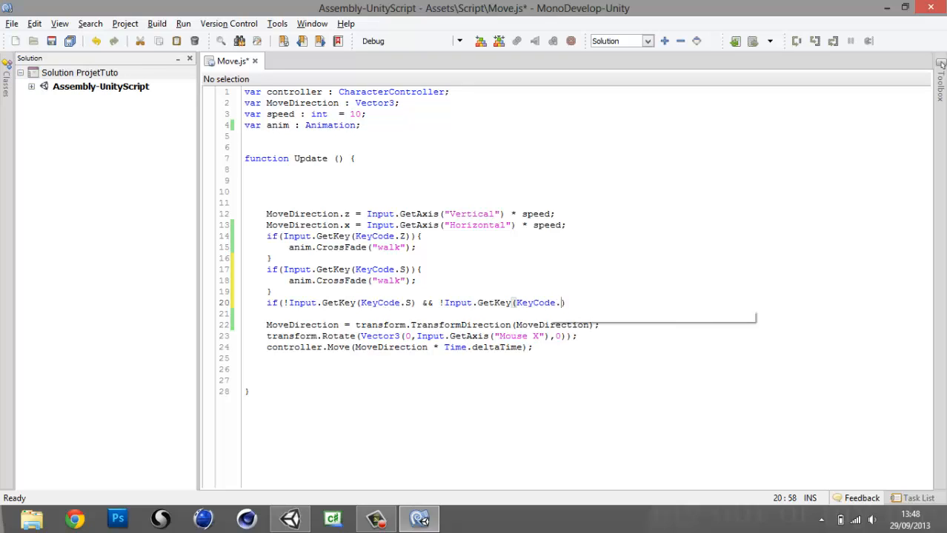
pyautogui.press('Right')
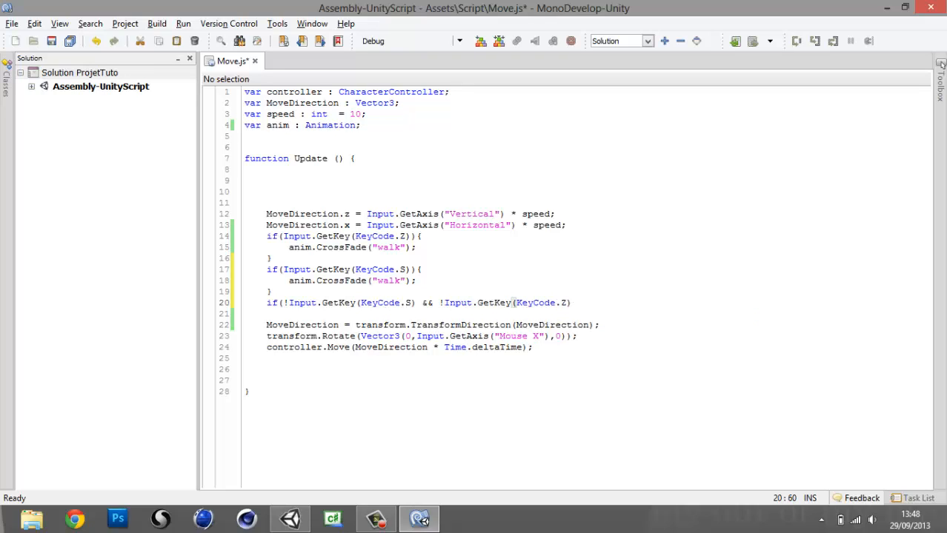
pyautogui.write('){')
pyautogui.press('Return')
pyautogui.press('Return')
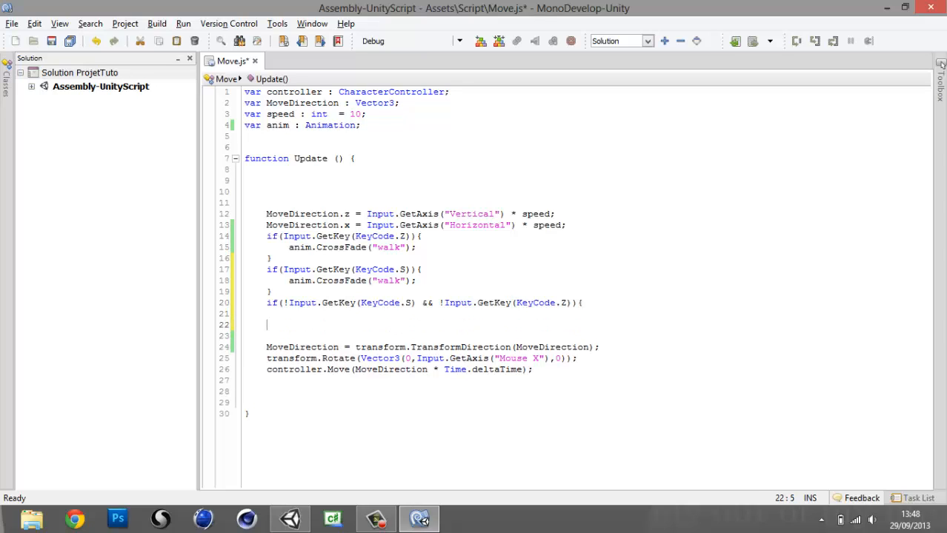
pyautogui.write('}')
# Copy the CrossFade line into the new block, change its clip name to "idle", and save Move.js
pyautogui.moveTo(418, 280); pyautogui.dragTo(289, 280)
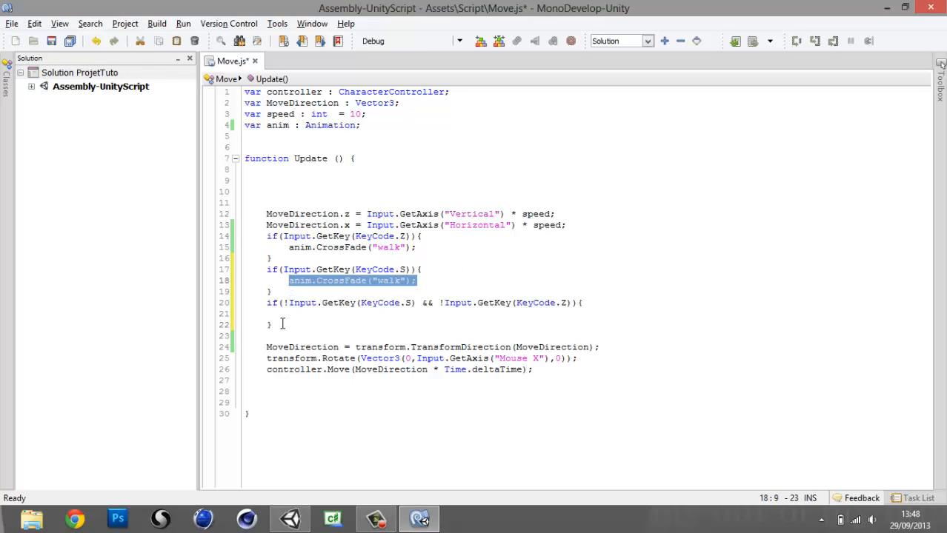
pyautogui.click(281, 313)
pyautogui.hotkey('ctrl', 'v')
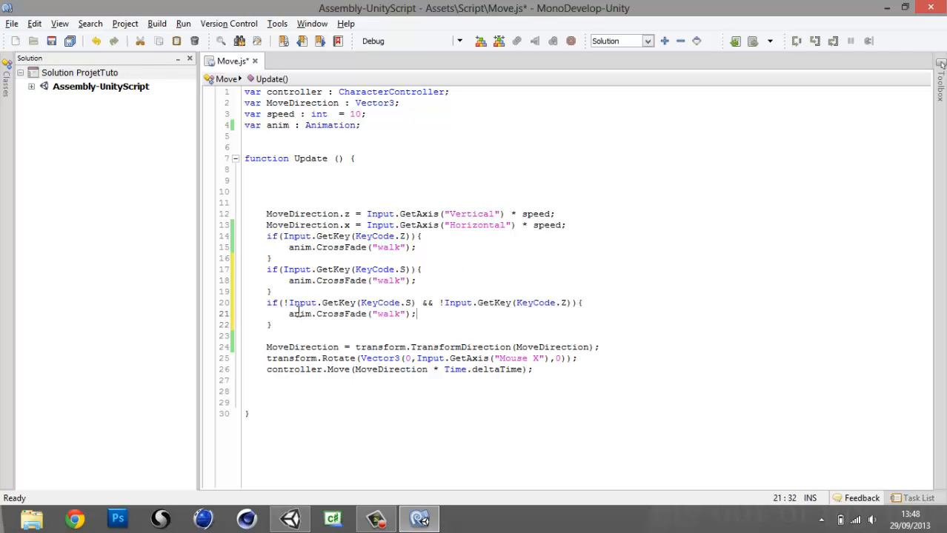
pyautogui.doubleClick(384, 314)
pyautogui.write('idle')
pyautogui.hotkey('ctrl', 's')
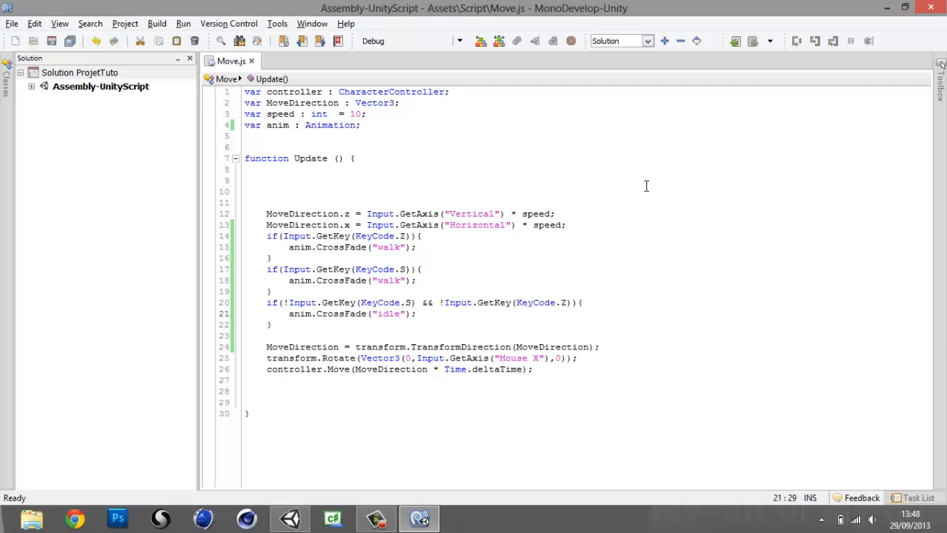
# Switch to Unity, play the scene, and move the demon forward and backward to test the walk and idle animations
pyautogui.click(887, 7)
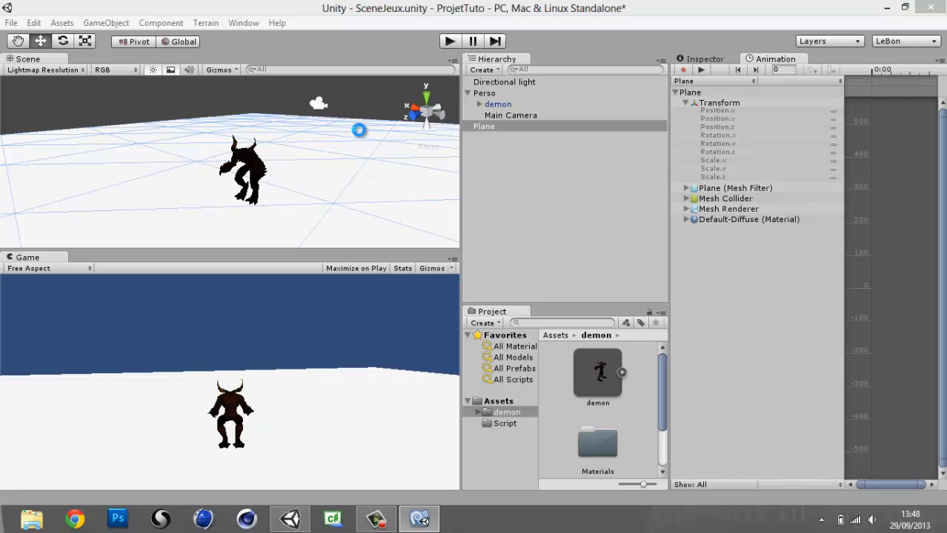
pyautogui.moveTo(937, 496)
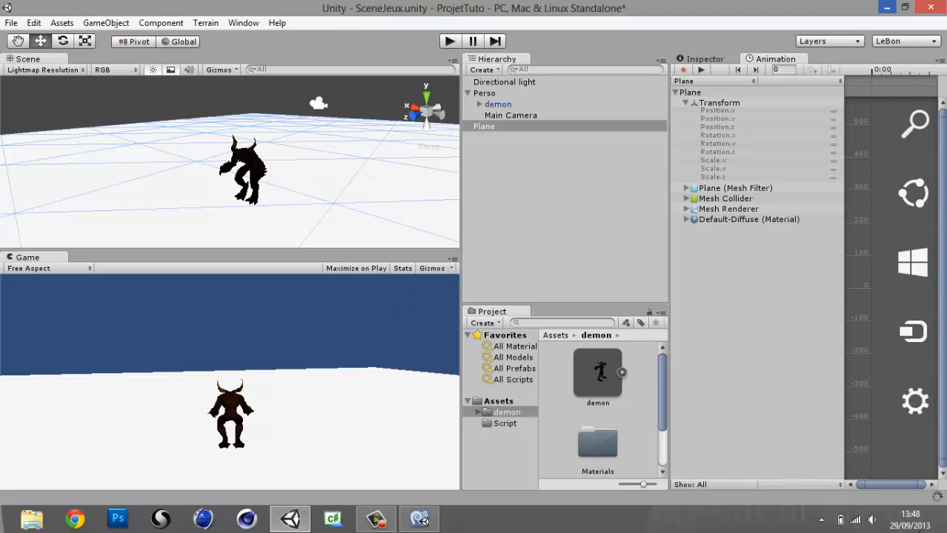
pyautogui.click(449, 42)
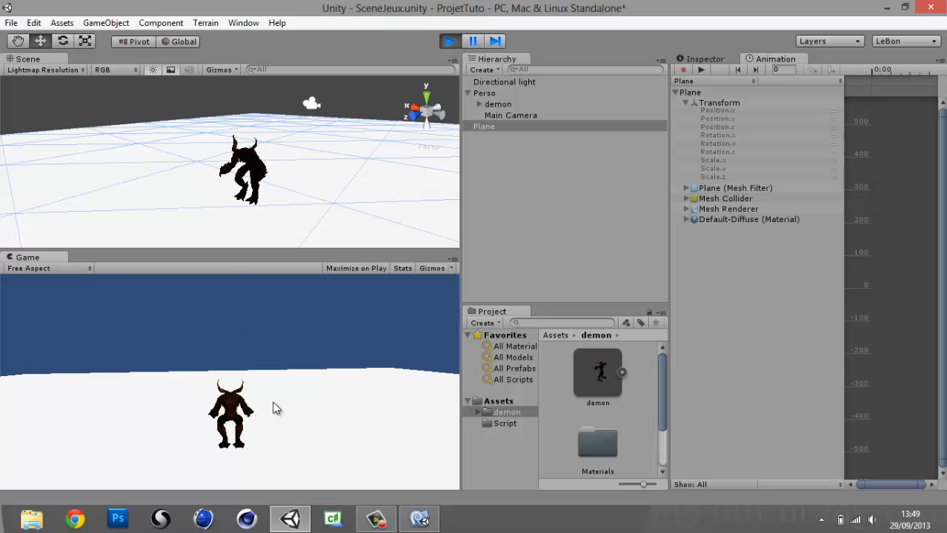
pyautogui.press('Up')
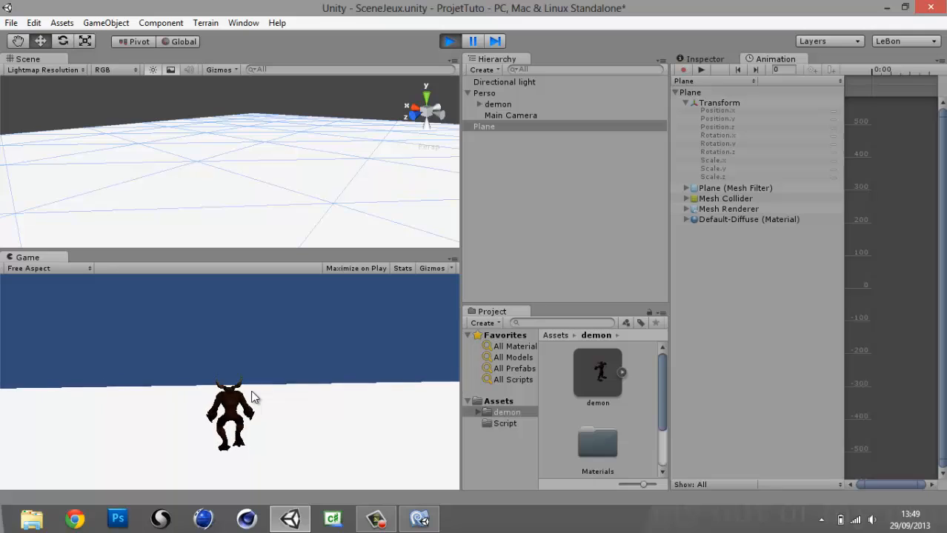
pyautogui.press('Up')
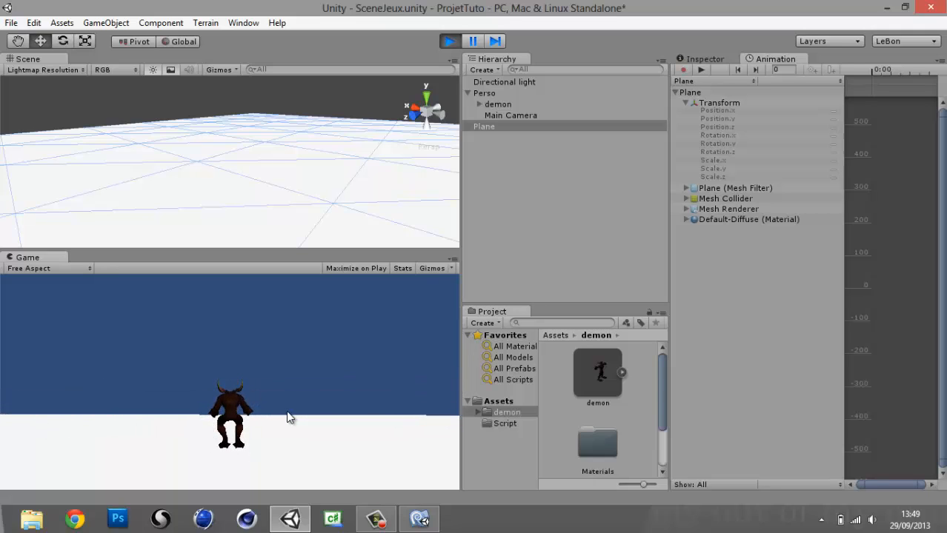
pyautogui.press('Up')
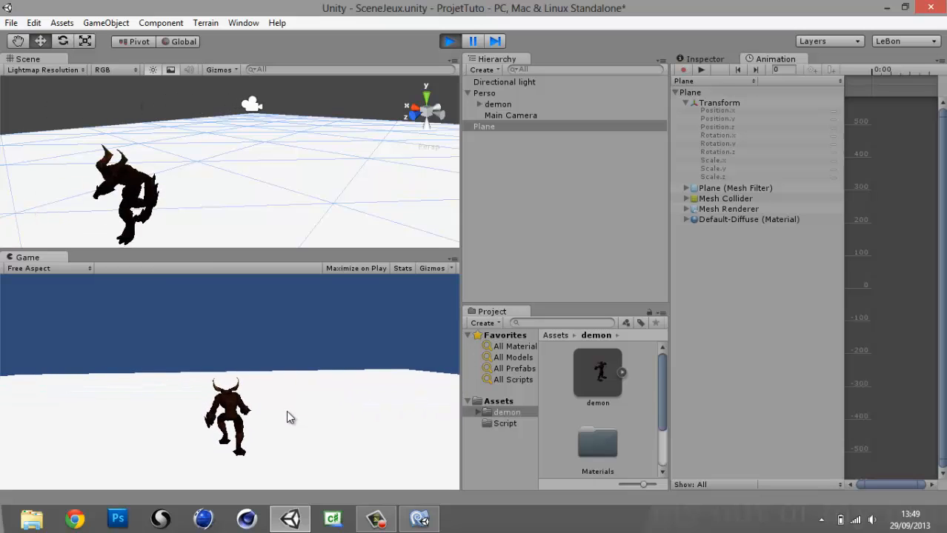
pyautogui.press('Up')
pyautogui.press('Down')
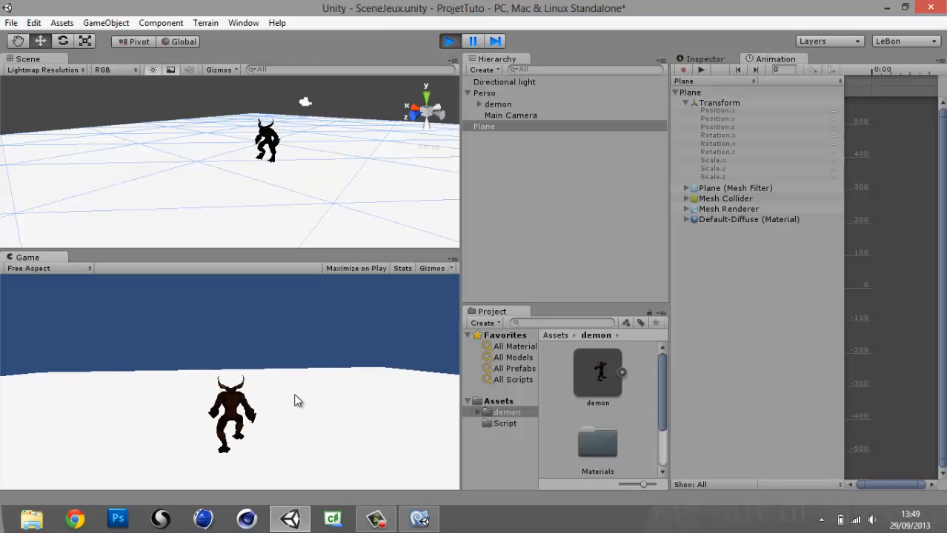
pyautogui.press('Up')
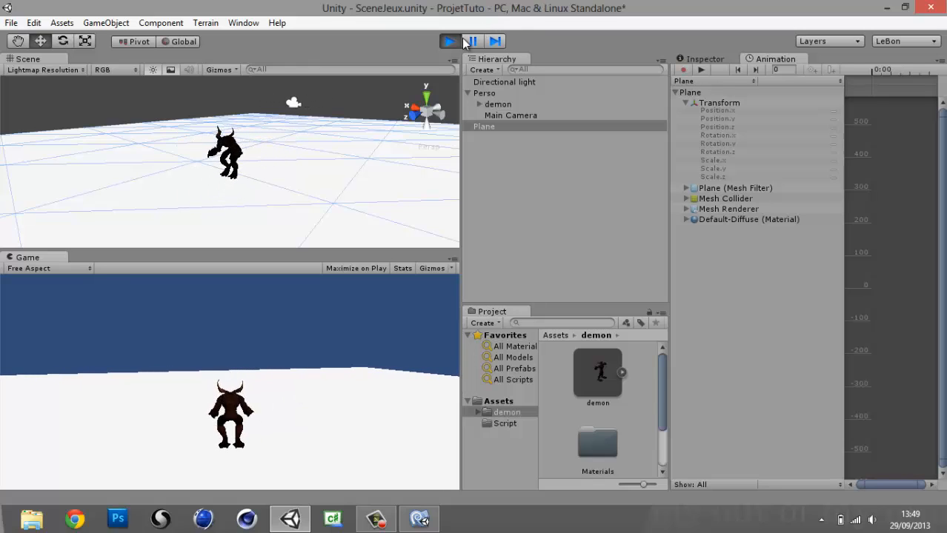
# Stop the play test and, in MonoDevelop, duplicate the KeyCode.Z and KeyCode.S walk blocks directly below the originals
pyautogui.click(453, 40)
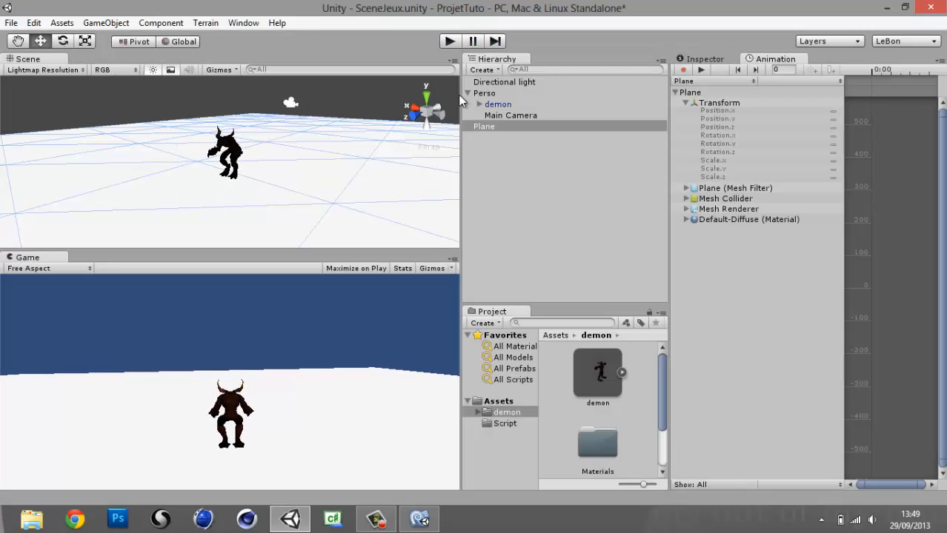
pyautogui.click(420, 519)
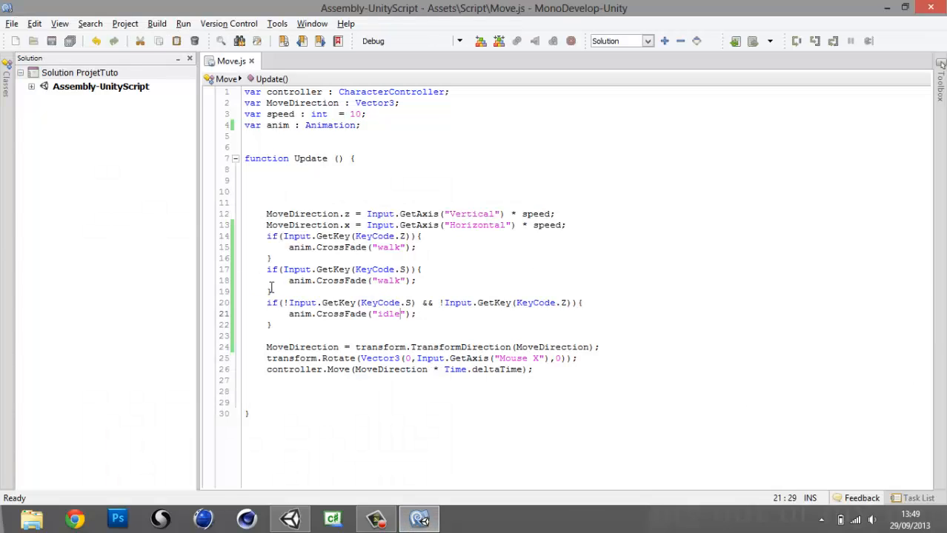
pyautogui.moveTo(273, 291); pyautogui.dragTo(267, 259)
pyautogui.moveTo(255, 226); pyautogui.dragTo(256, 214)
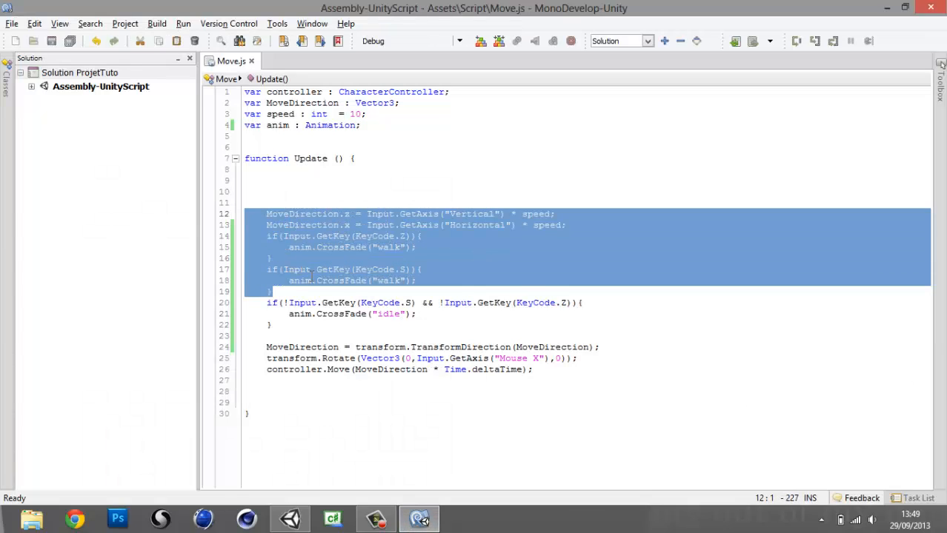
pyautogui.click(413, 288)
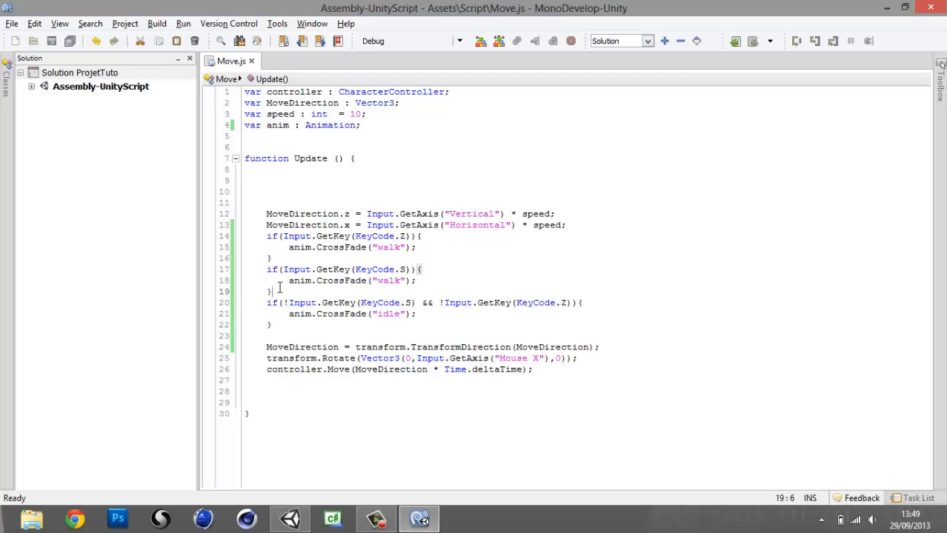
pyautogui.moveTo(272, 292); pyautogui.dragTo(258, 232)
pyautogui.hotkey('ctrl', 'c')
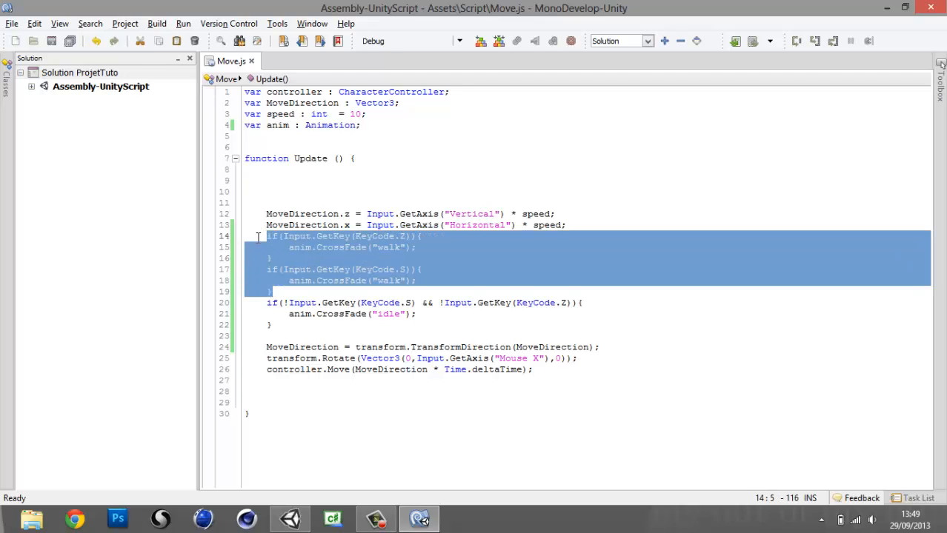
pyautogui.moveTo(282, 292); pyautogui.dragTo(315, 246)
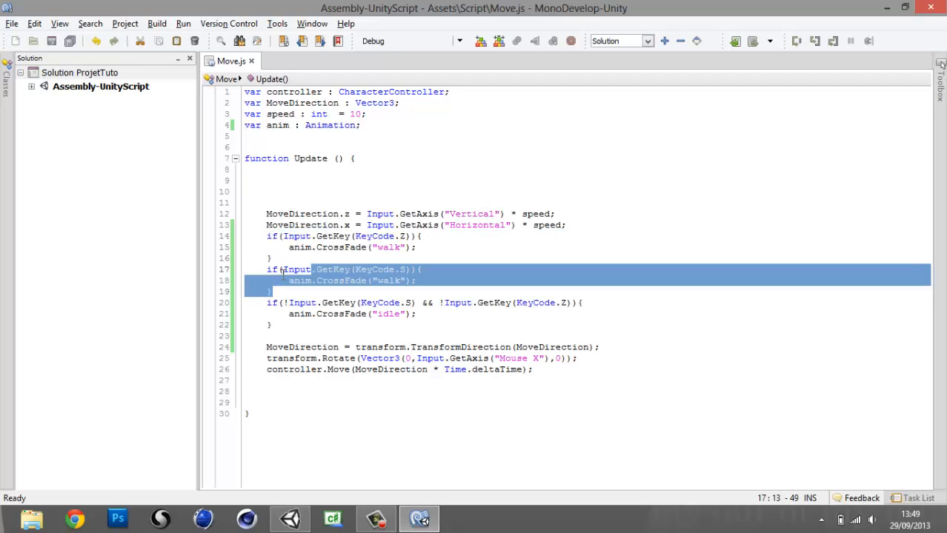
pyautogui.click(282, 292)
pyautogui.press('Return')
pyautogui.hotkey('ctrl', 'v')
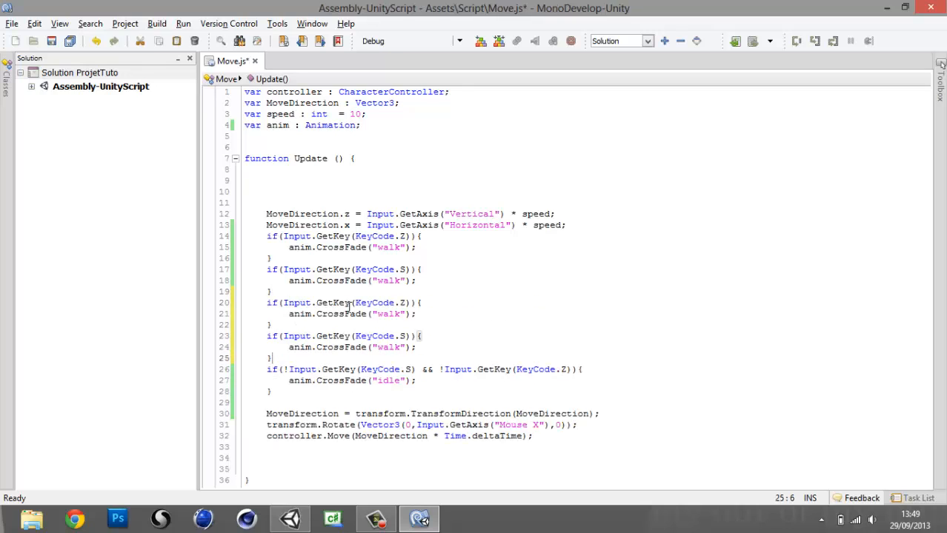
# Extend the duplicated KeyCode.Z condition with && Input.GetKey(KeyCode.LeftShift) and change its CrossFade clip name to "run"
pyautogui.click(414, 304)
pyautogui.write('&& ')
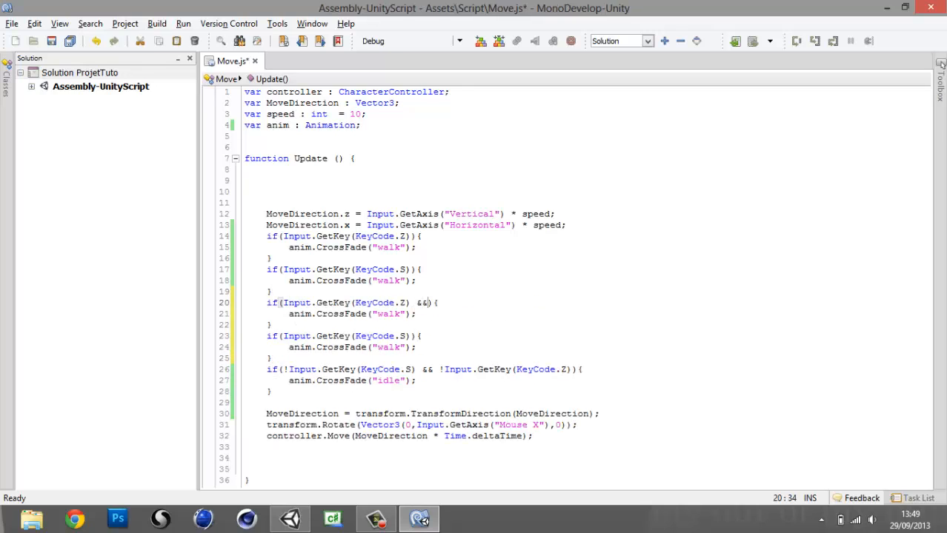
pyautogui.write('In')
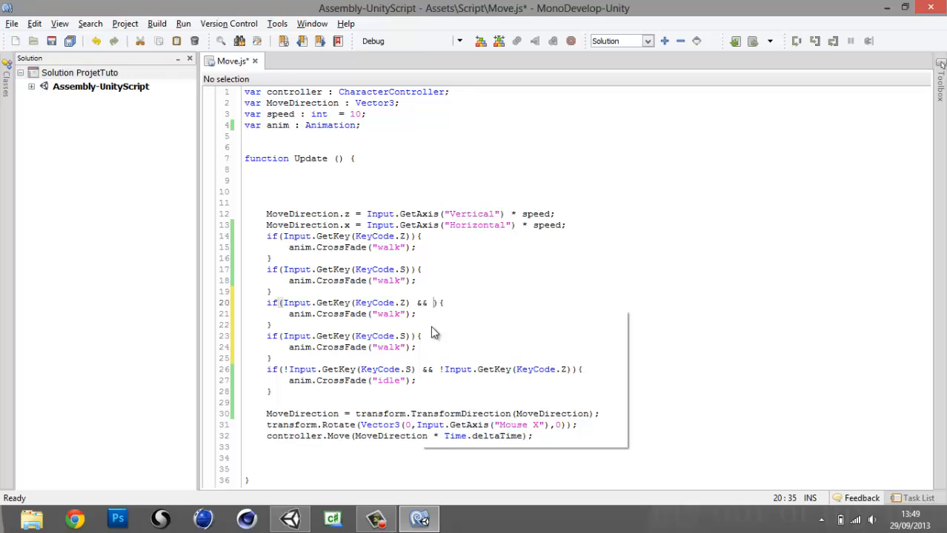
pyautogui.write('put')
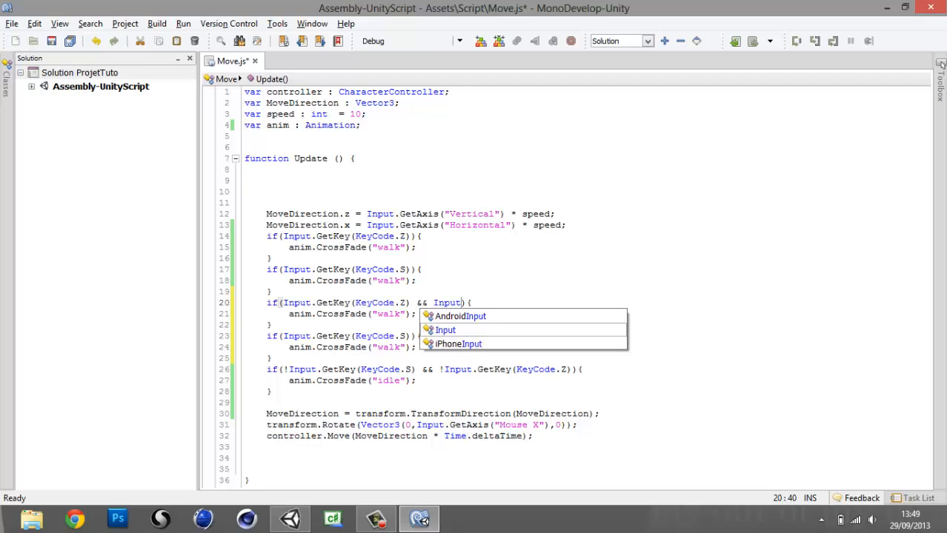
pyautogui.write('.Get')
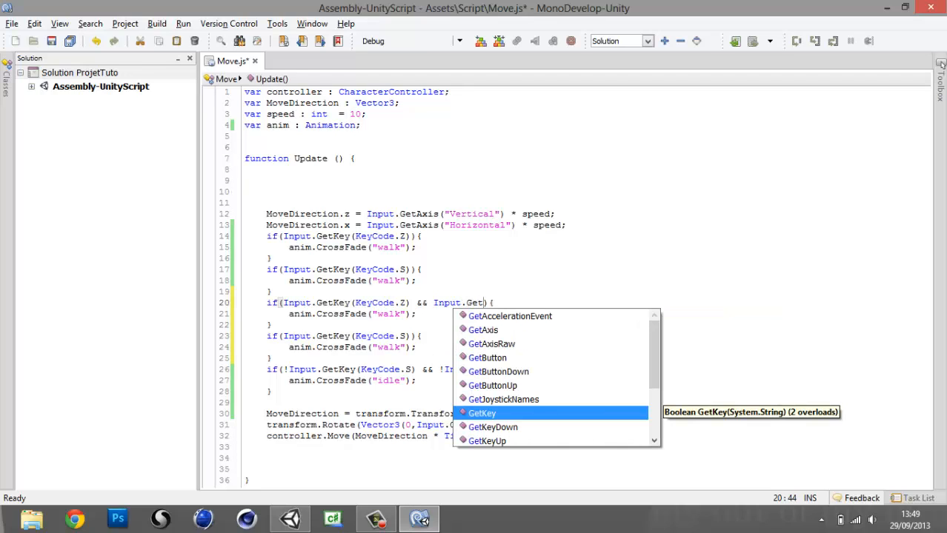
pyautogui.write('Key(Key')
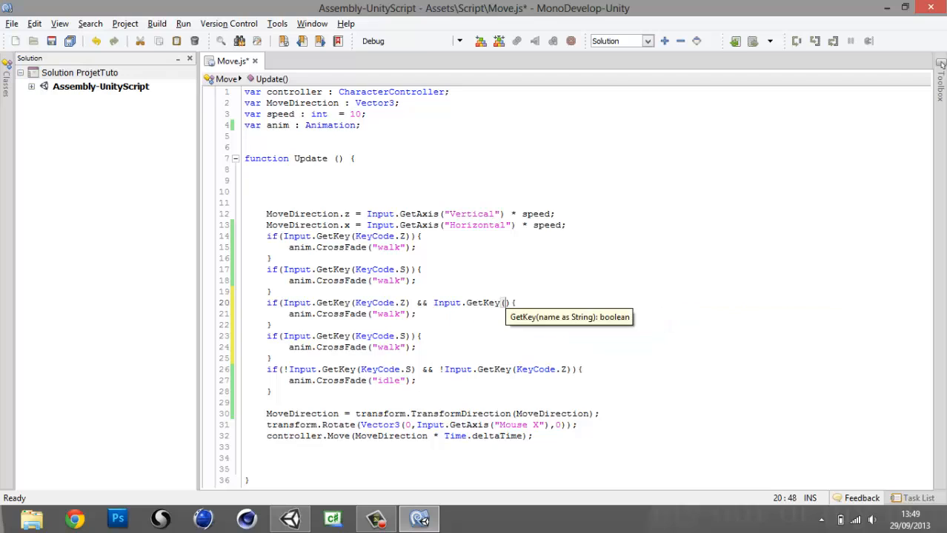
pyautogui.write('Code.')
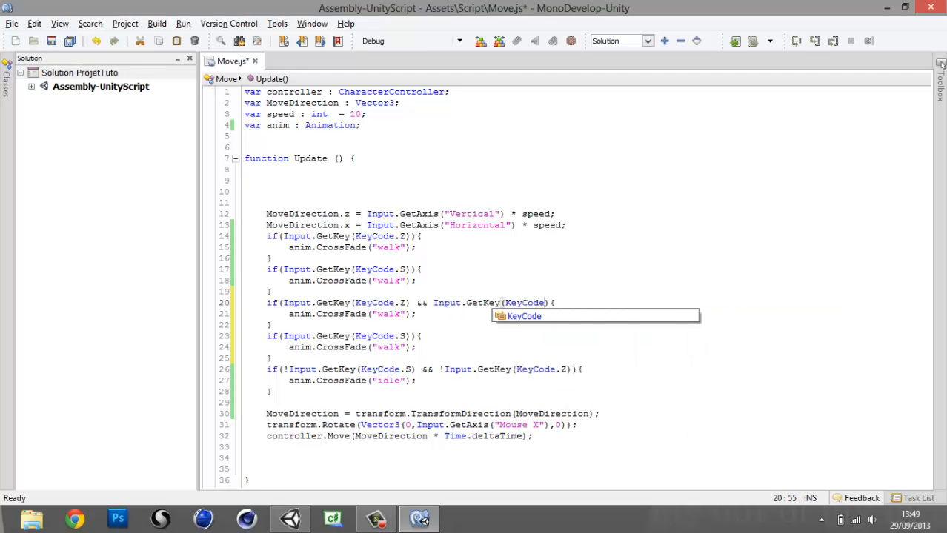
pyautogui.write('Left')
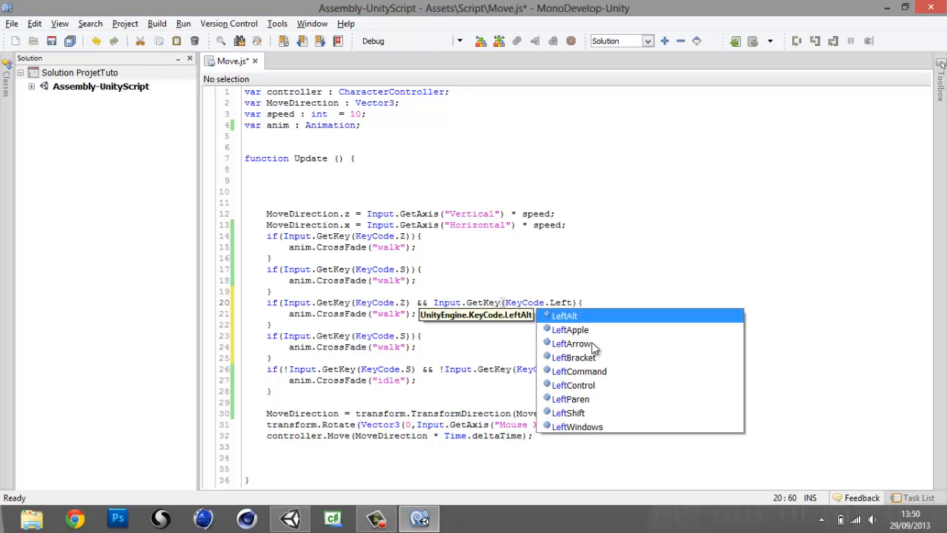
pyautogui.doubleClick(568, 414)
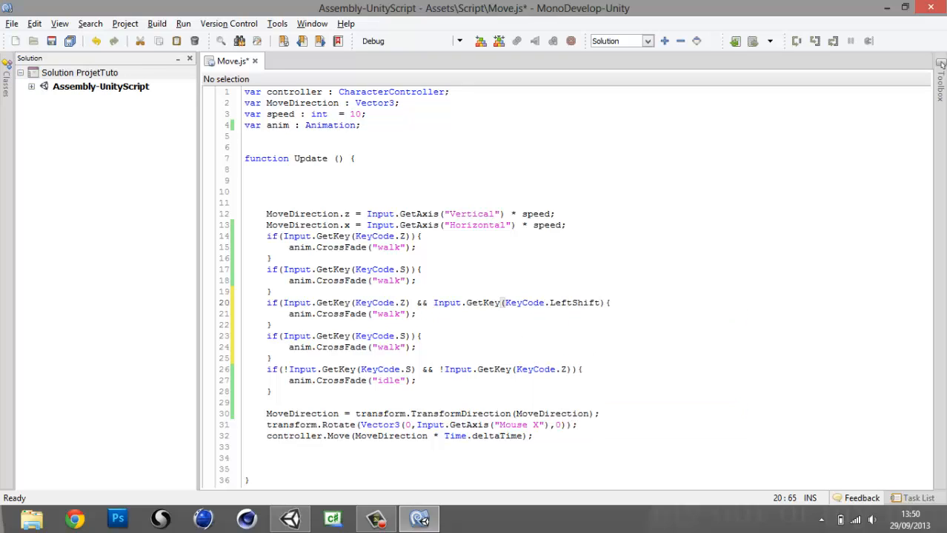
pyautogui.doubleClick(389, 313)
pyautogui.write('run')
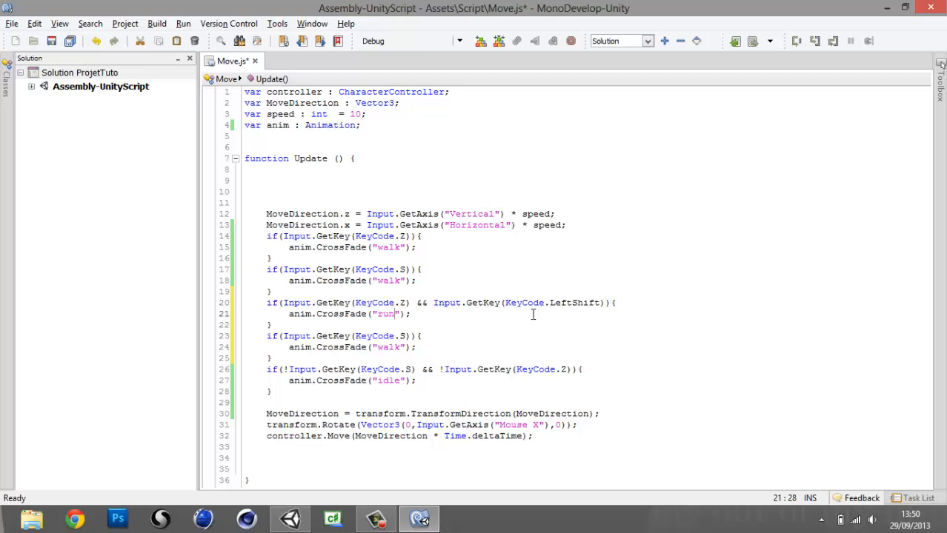
# Copy the LeftShift GetKey expression into the first KeyCode.S condition after &&, add another closing parenthesis, and save Move.js
pyautogui.moveTo(603, 302); pyautogui.dragTo(434, 302)
pyautogui.hotkey('ctrl', 'c')
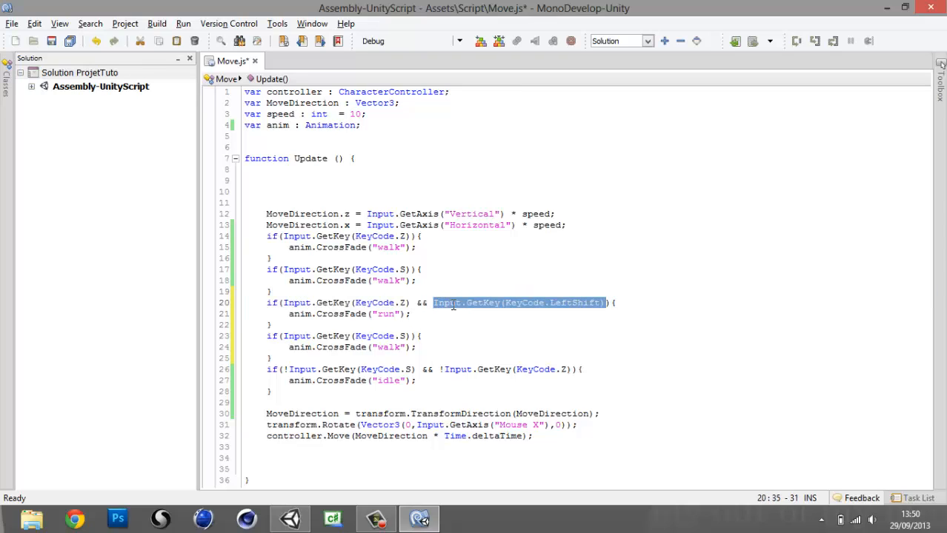
pyautogui.click(412, 270)
pyautogui.hotkey('ctrl', 'v')
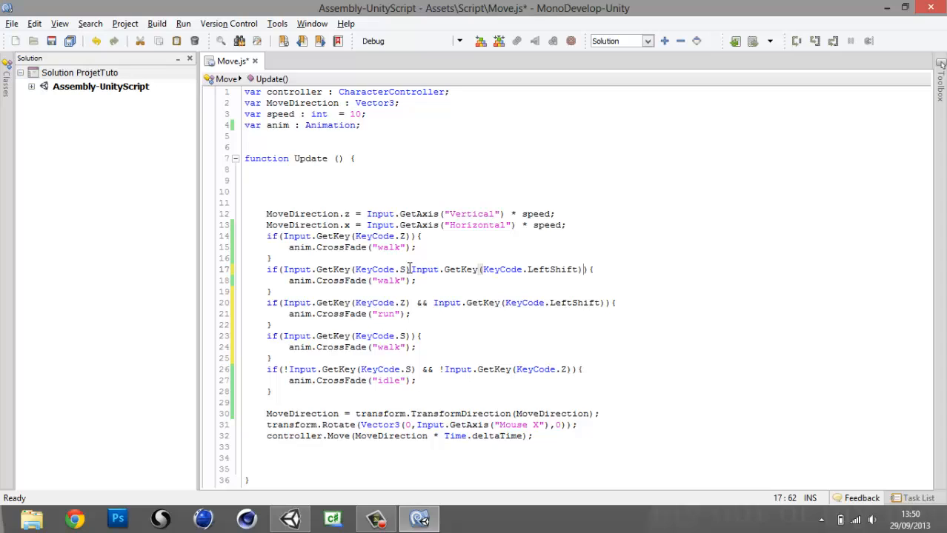
pyautogui.click(412, 270)
pyautogui.write('&&')
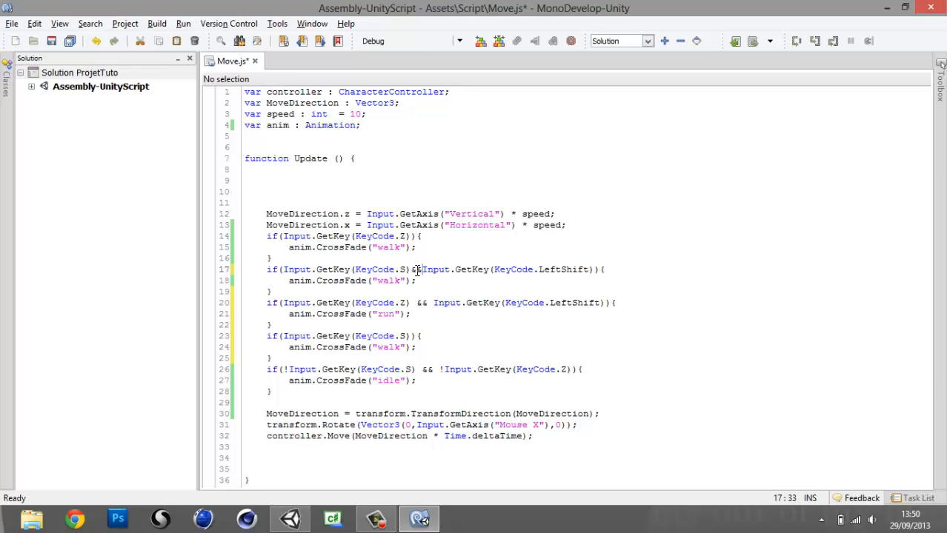
pyautogui.click(602, 270)
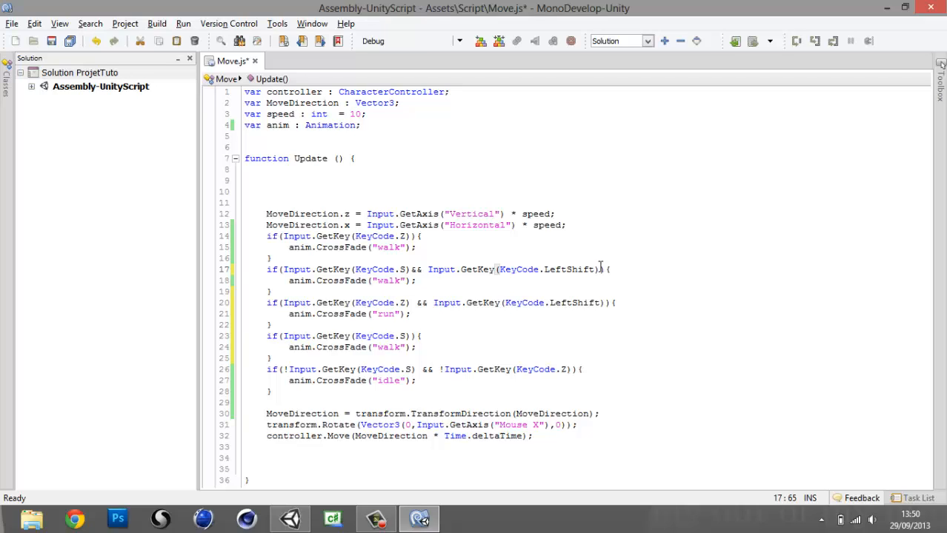
pyautogui.write(')')
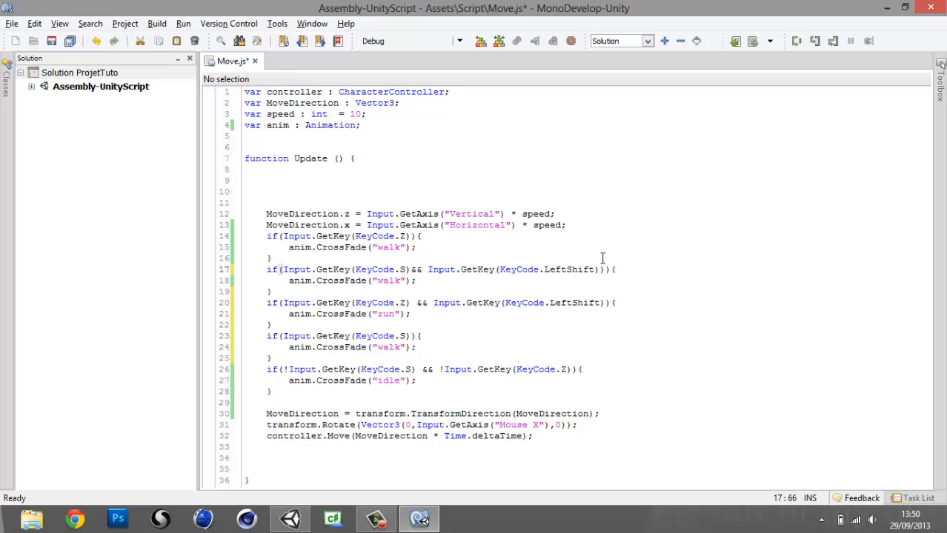
pyautogui.hotkey('ctrl', 's')
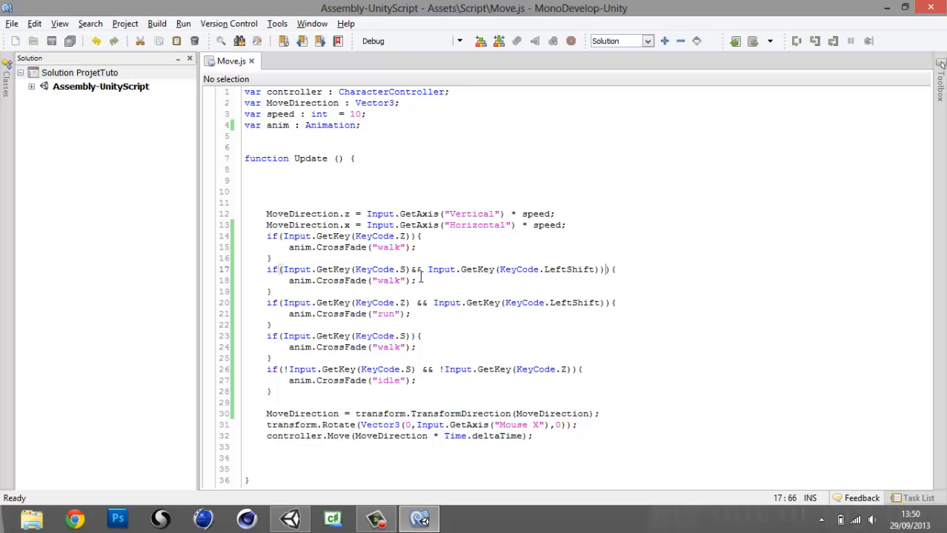
# Change the CrossFade clip name in the first KeyCode.S block to "run" and save Move.js
pyautogui.doubleClick(391, 279)
pyautogui.write('run')
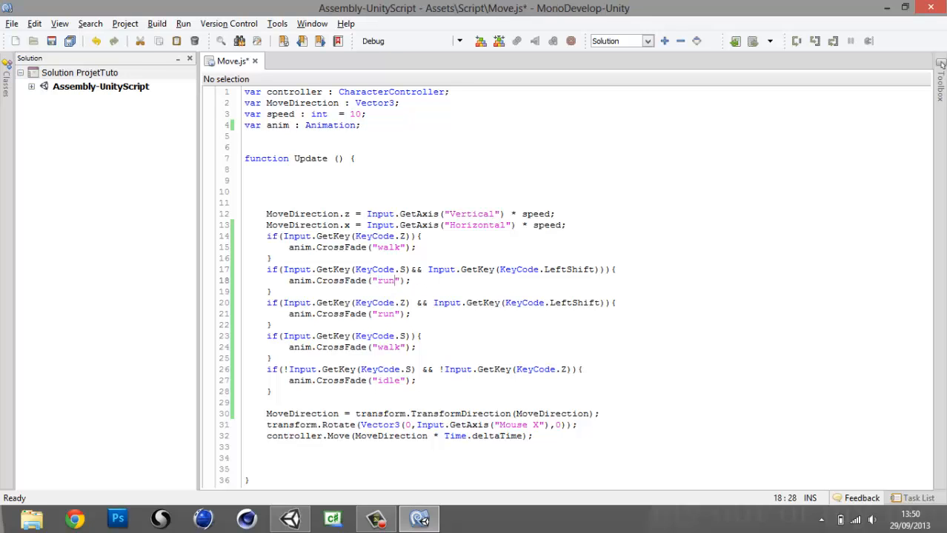
pyautogui.hotkey('ctrl', 's')
# Check for script errors in Unity, return to MonoDevelop, remove the extra closing parenthesis from the KeyCode.S && LeftShift condition, and save Move.js
pyautogui.click(887, 7)
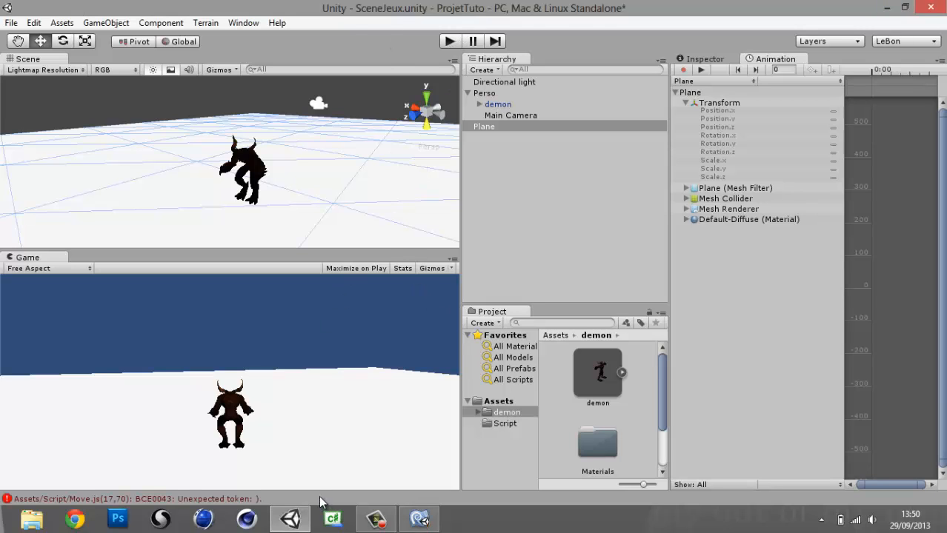
pyautogui.click(442, 524)
pyautogui.click(419, 519)
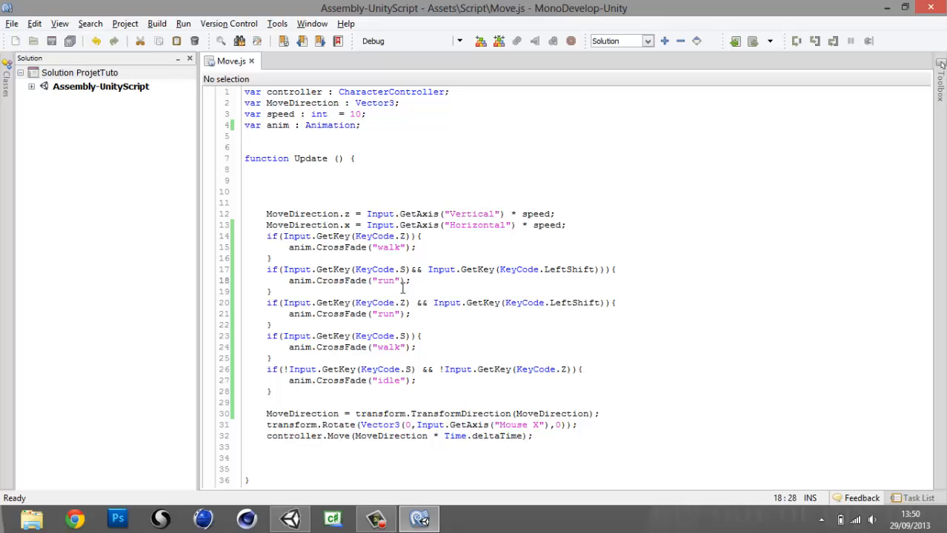
pyautogui.click(284, 269)
pyautogui.click(610, 269)
pyautogui.press('BackSpace')
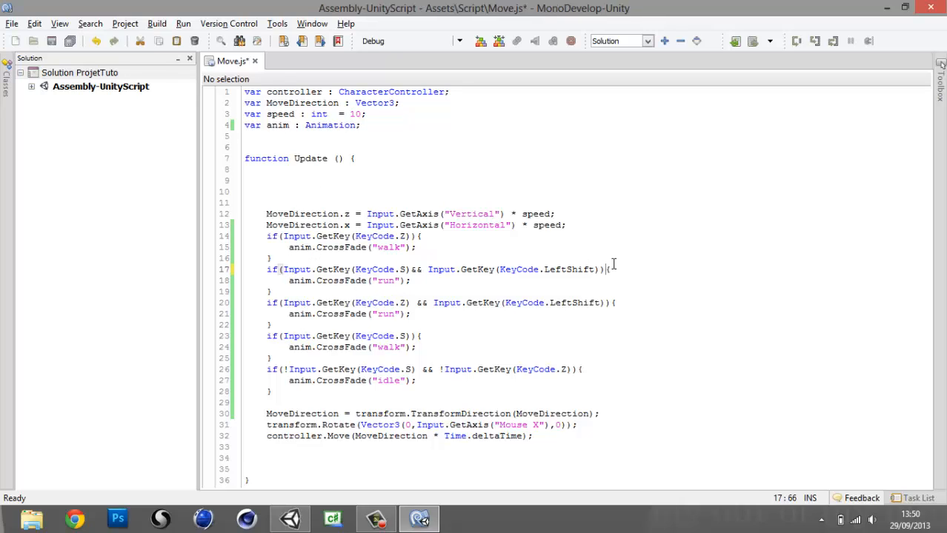
pyautogui.hotkey('ctrl', 's')
# Switch to Unity, open the console, clear its script errors, and close it
pyautogui.click(887, 7)
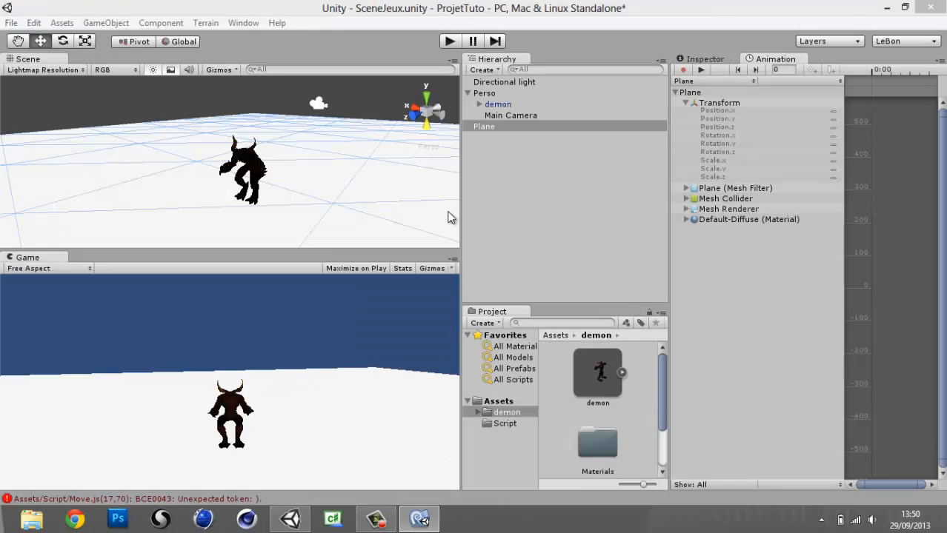
pyautogui.click(355, 495)
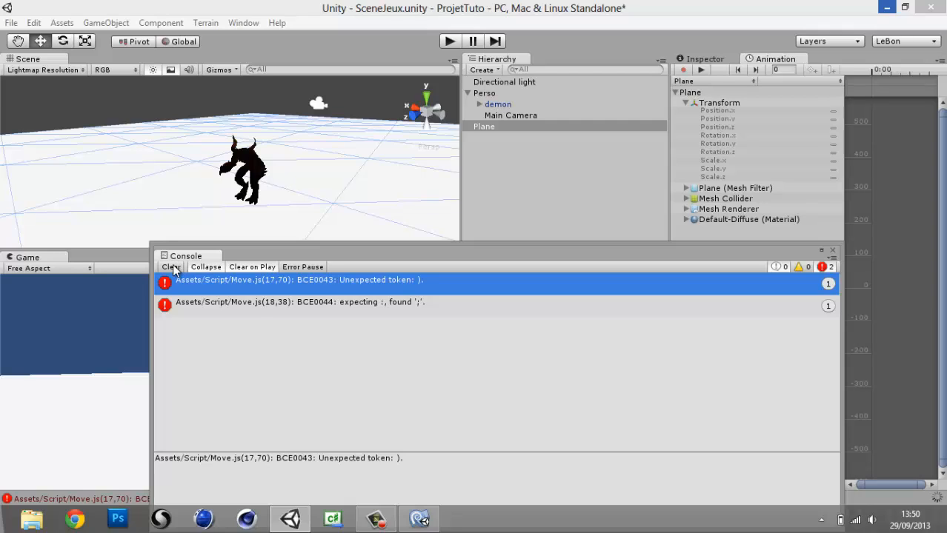
pyautogui.click(171, 266)
pyautogui.click(171, 266)
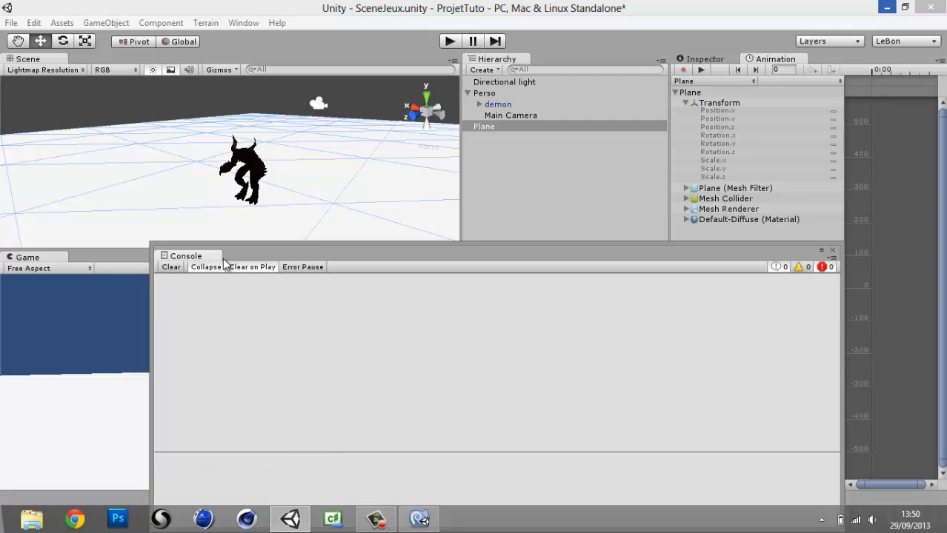
pyautogui.click(832, 250)
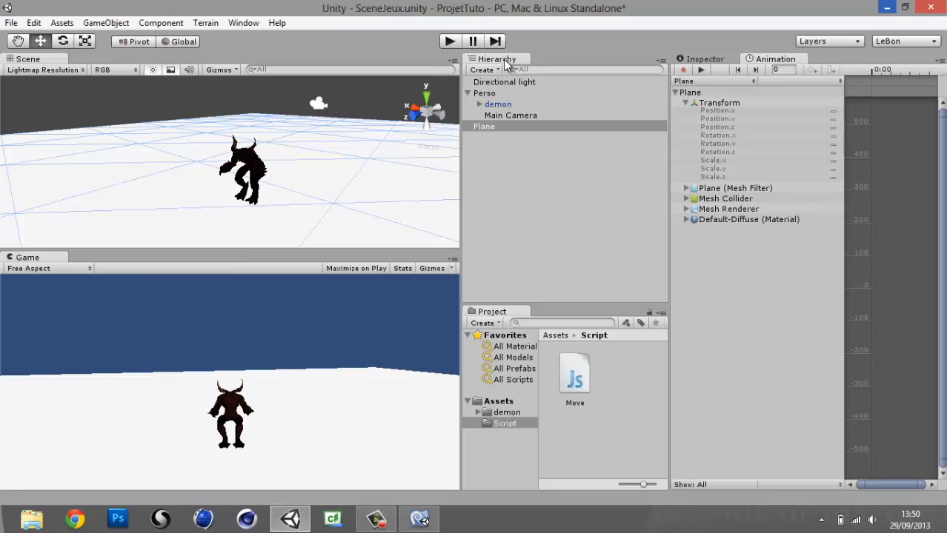
# Play the scene, move the demon backward and forward to test its animations, stop playing, and switch back to Move.js in MonoDevelop
pyautogui.click(450, 43)
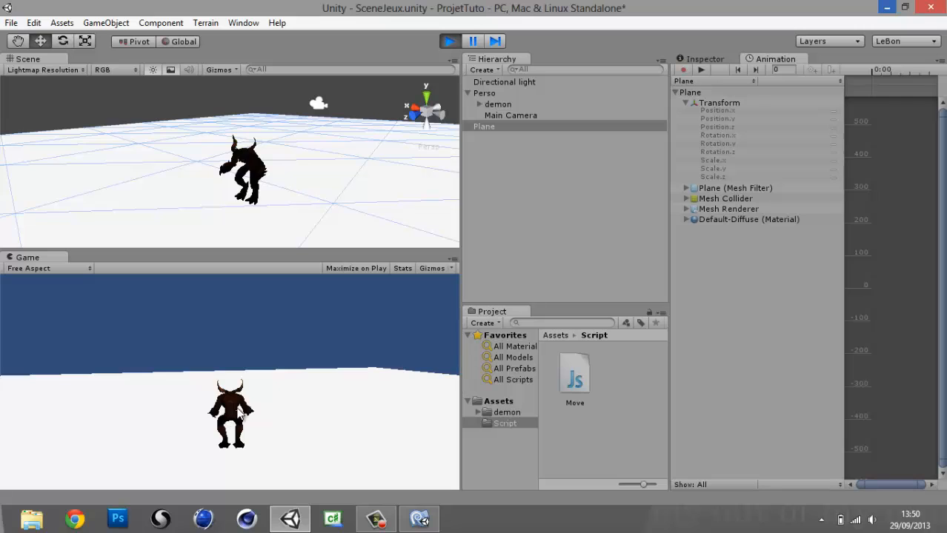
pyautogui.press('Down')
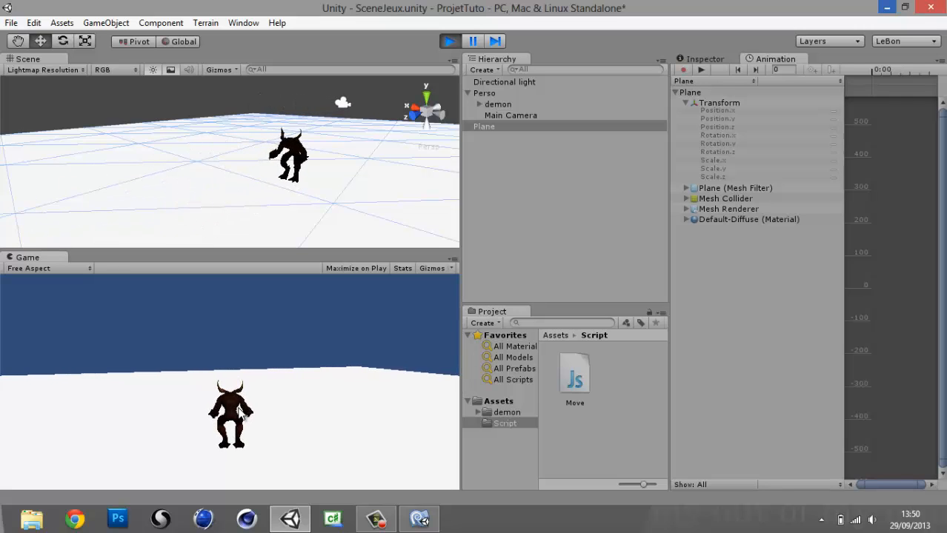
pyautogui.press('Up')
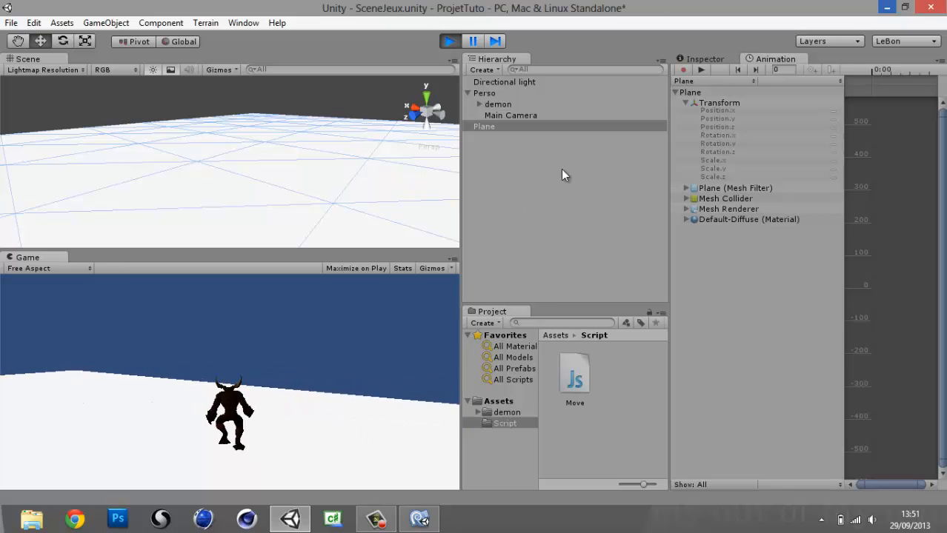
pyautogui.click(448, 42)
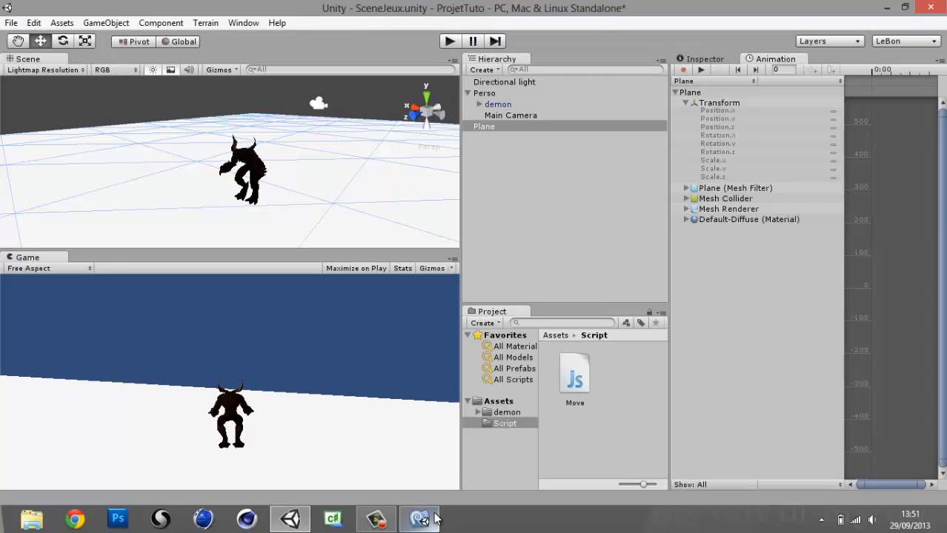
pyautogui.moveTo(419, 519)
pyautogui.click(420, 481)
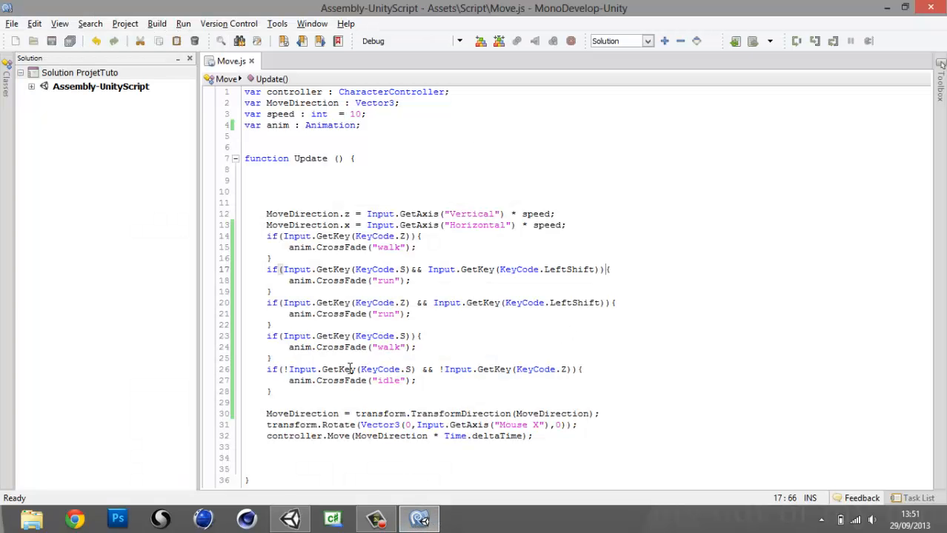
# Declare a boolean variable RunZ initialised to false below the anim variable in Move.js
pyautogui.moveTo(374, 380); pyautogui.dragTo(401, 380)
pyautogui.moveTo(343, 370); pyautogui.dragTo(271, 385)
pyautogui.click(473, 380)
pyautogui.moveTo(624, 271); pyautogui.dragTo(268, 281)
pyautogui.click(270, 136)
pyautogui.write('var ')
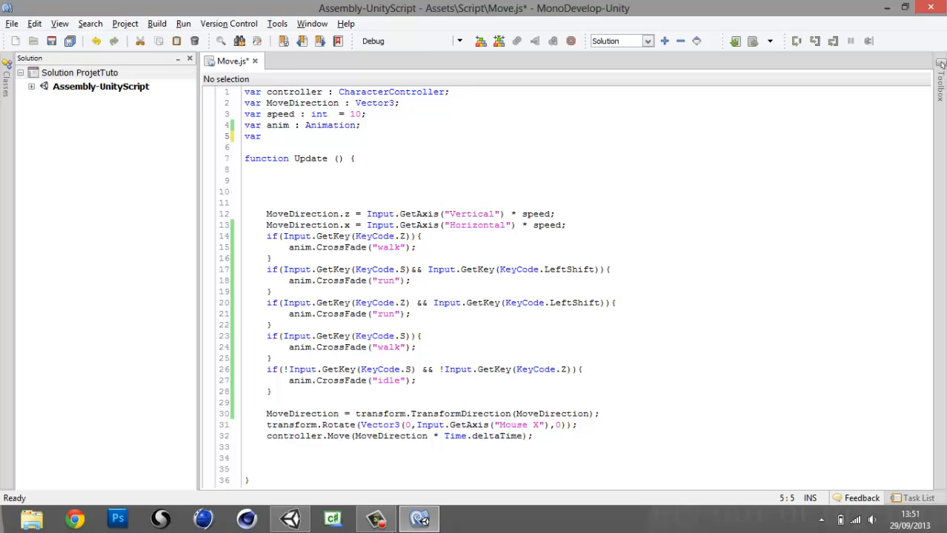
pyautogui.write('RunZ : bool')
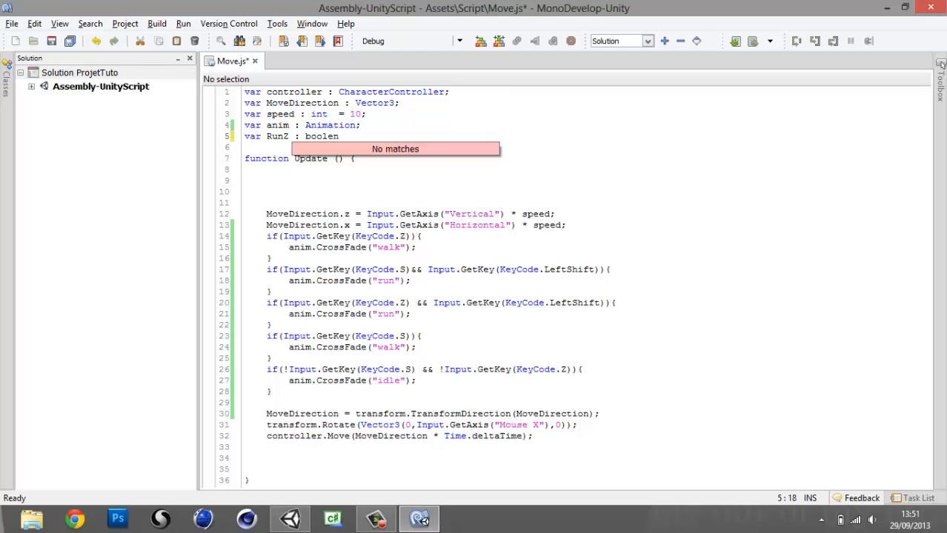
pyautogui.write('ean =')
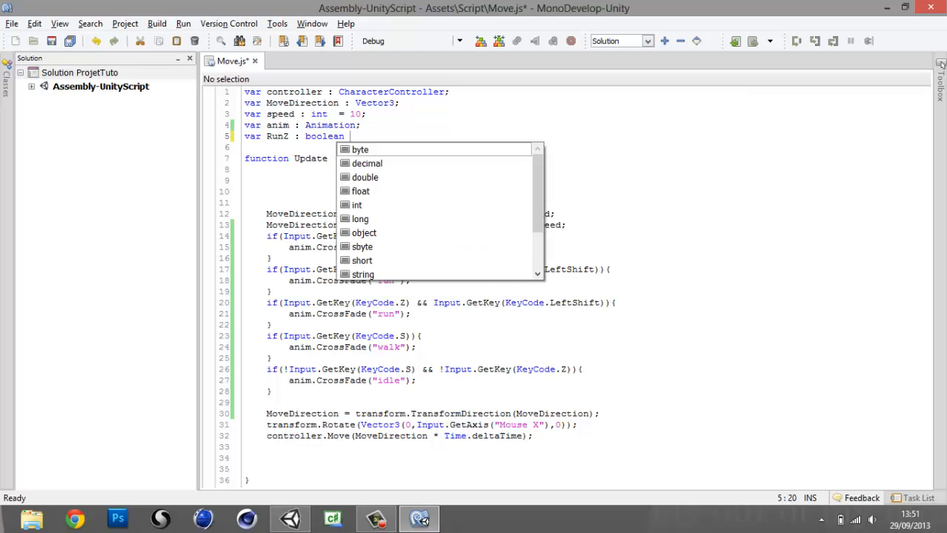
pyautogui.write(' fal')
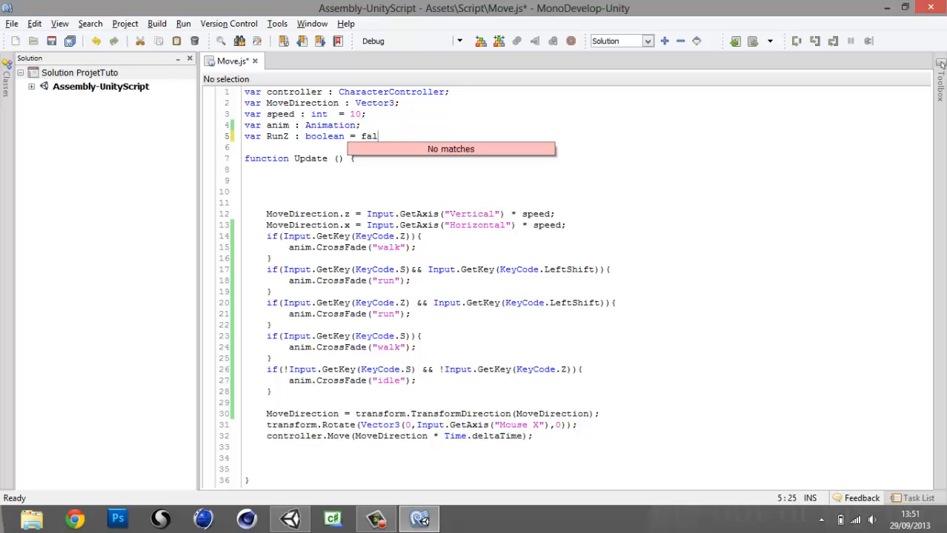
pyautogui.write('se;')
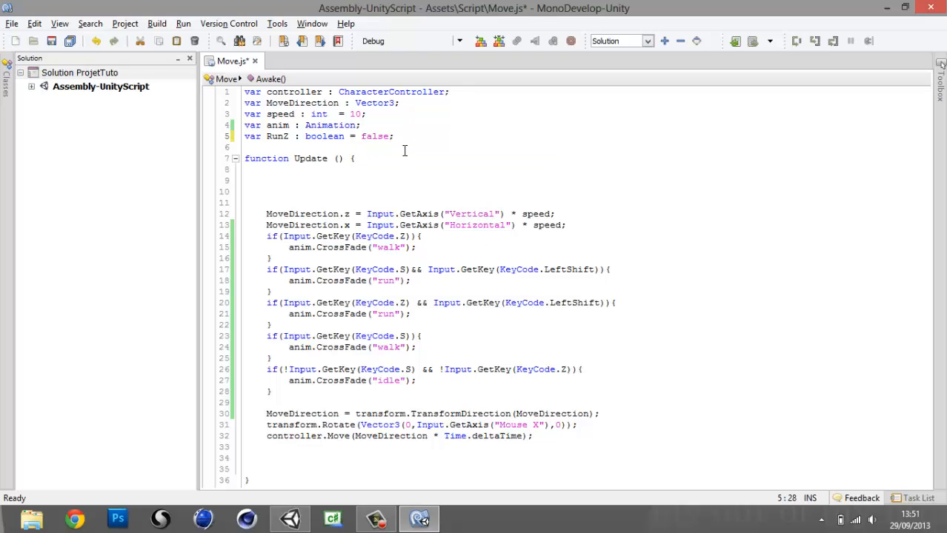
# Duplicate the RunZ declaration on the following line, rename the copy RunS, and leave a blank line before the Update function
pyautogui.moveTo(414, 137); pyautogui.dragTo(231, 136)
pyautogui.hotkey('ctrl', 'c')
pyautogui.click(409, 129)
pyautogui.click(374, 140)
pyautogui.click(375, 144)
pyautogui.hotkey('ctrl', 'v')
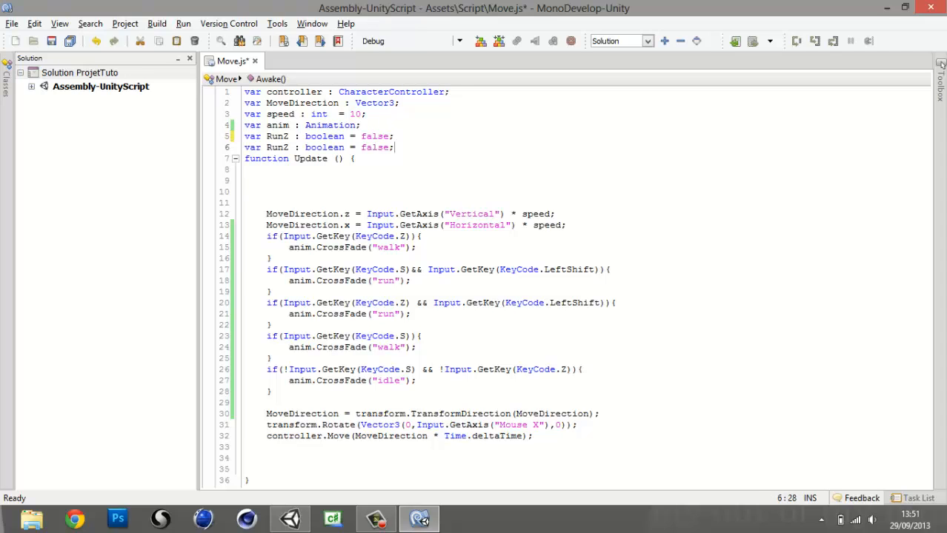
pyautogui.press('Return')
pyautogui.click(294, 142)
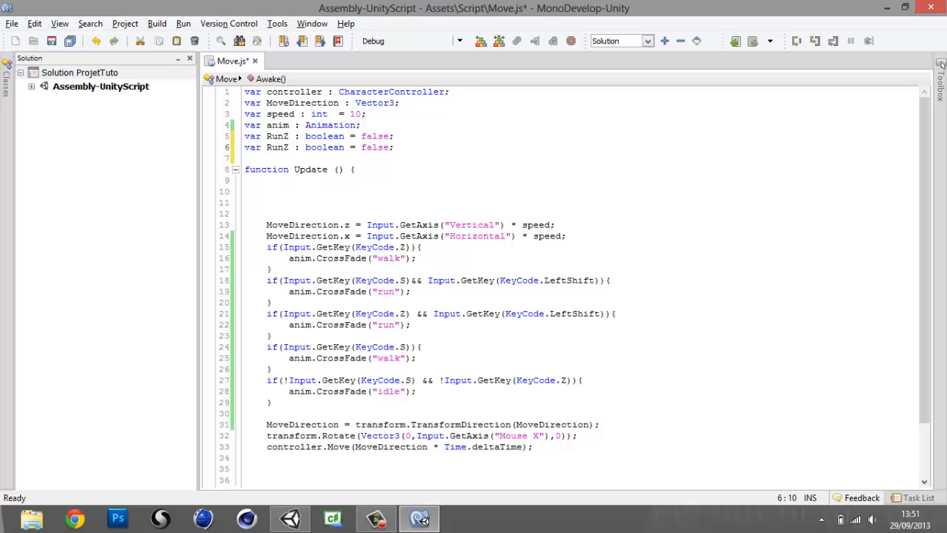
pyautogui.press('Left')
pyautogui.press('BackSpace')
pyautogui.write('S')
# Add "RunZ = true;" after the walk CrossFade in the KeyCode.Z block
pyautogui.scroll(-1, 363, 213)
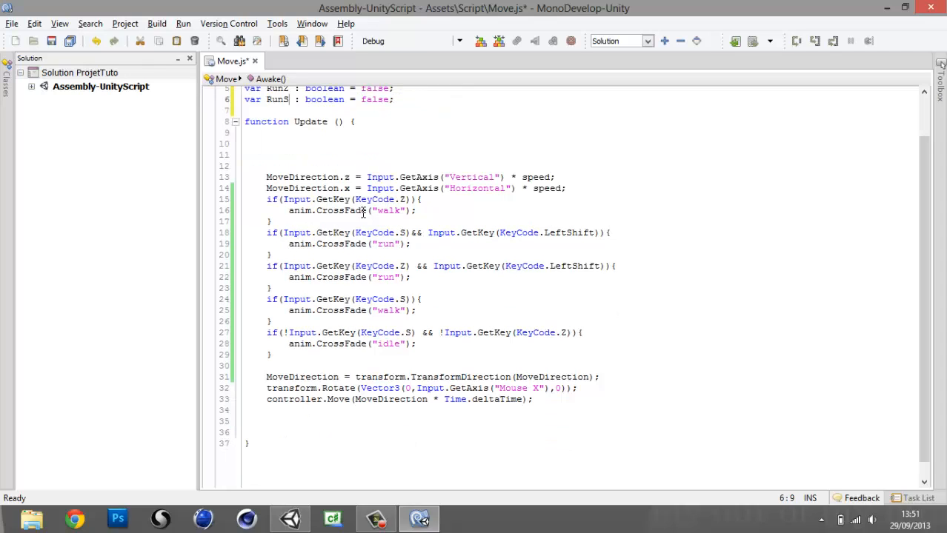
pyautogui.click(416, 211)
pyautogui.press('Return')
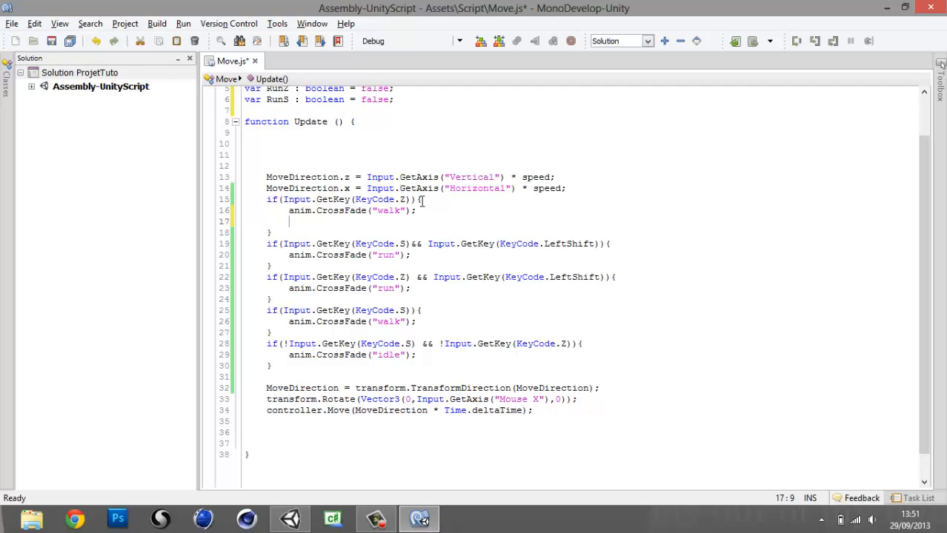
pyautogui.doubleClick(273, 89)
pyautogui.click(303, 224)
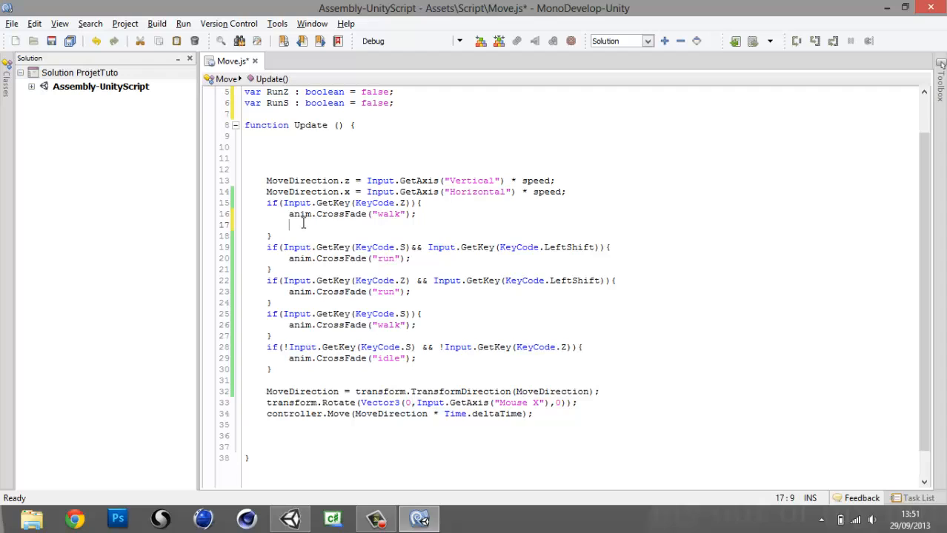
pyautogui.write('RunZ')
pyautogui.write('=')
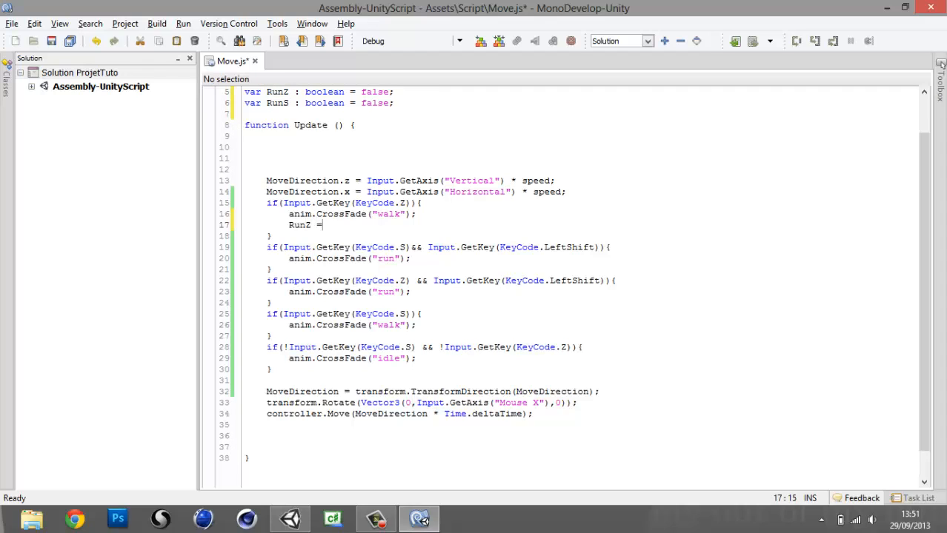
pyautogui.write('true;')
pyautogui.press('Left')
pyautogui.press('Left')
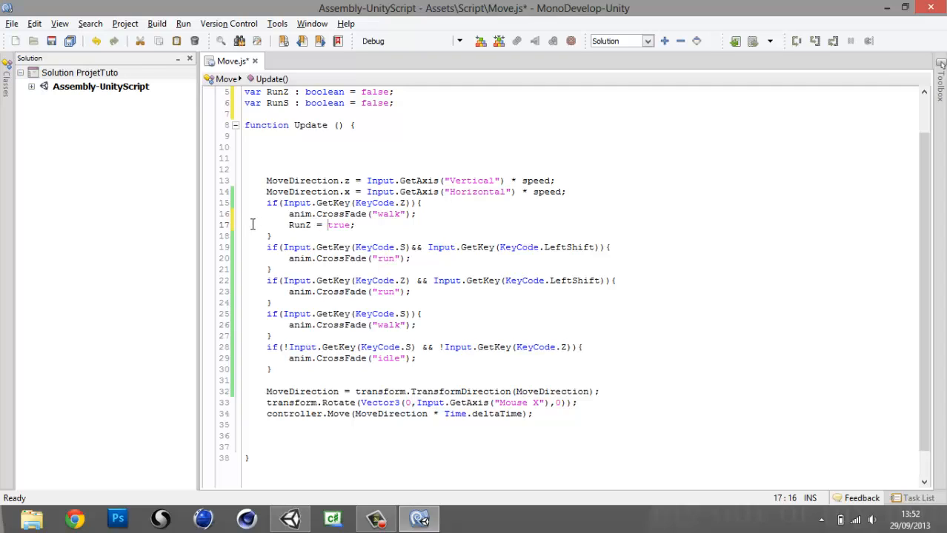
# Add an else block to the KeyCode.Z walk condition containing "RunZ = false;"
pyautogui.click(278, 244)
pyautogui.click(285, 234)
pyautogui.write('else')
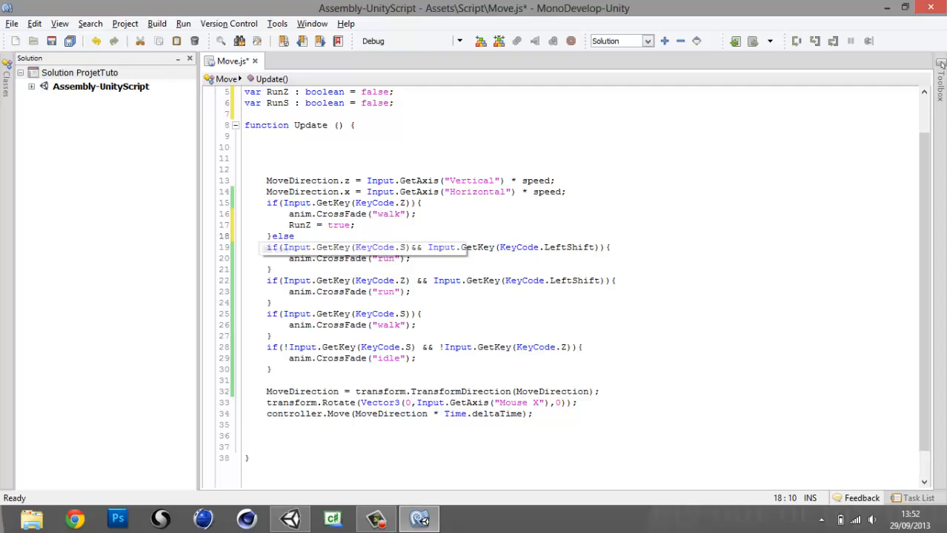
pyautogui.write('{')
pyautogui.press('Return')
pyautogui.press('Return')
pyautogui.write('}')
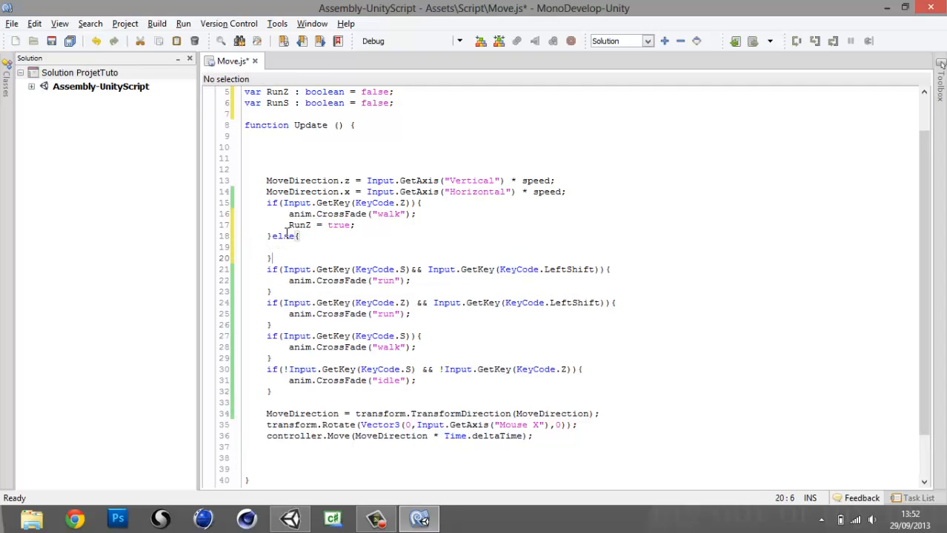
pyautogui.click(279, 246)
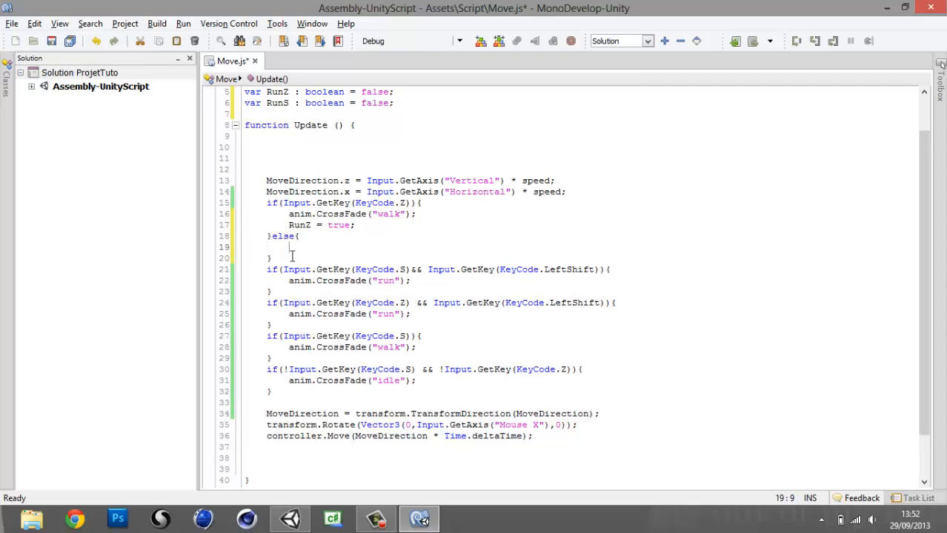
pyautogui.write('RunZ = false')
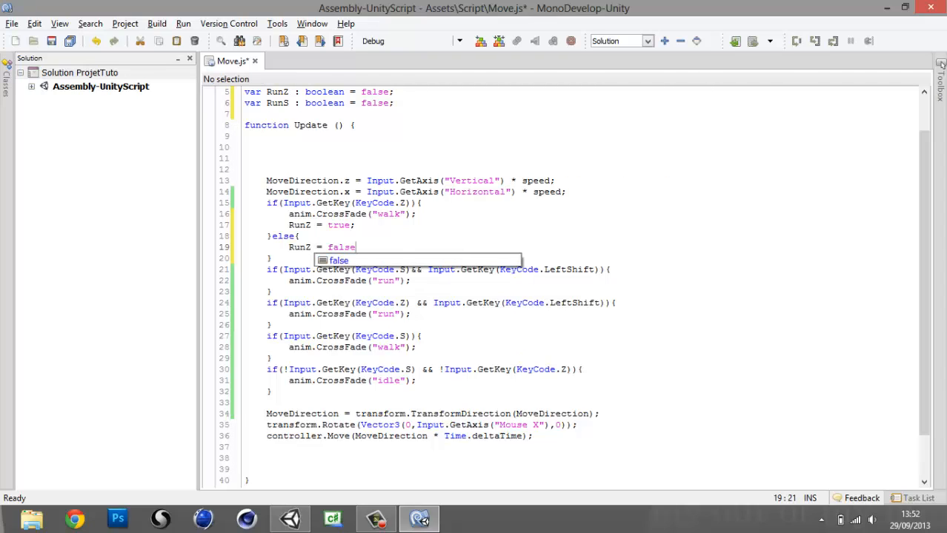
pyautogui.write(';')
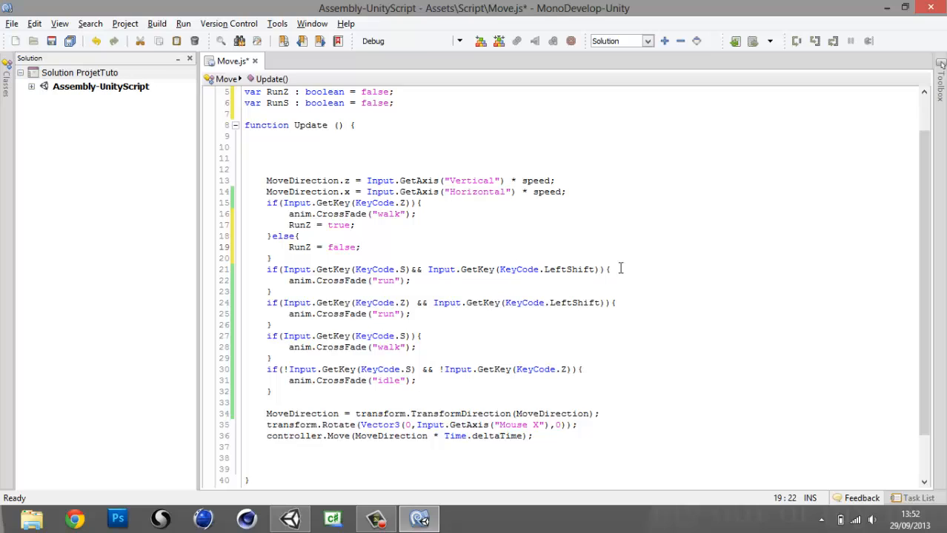
# Add "RunS = true;" after the run CrossFade in the KeyCode.S && LeftShift block
pyautogui.click(424, 278)
pyautogui.press('Return')
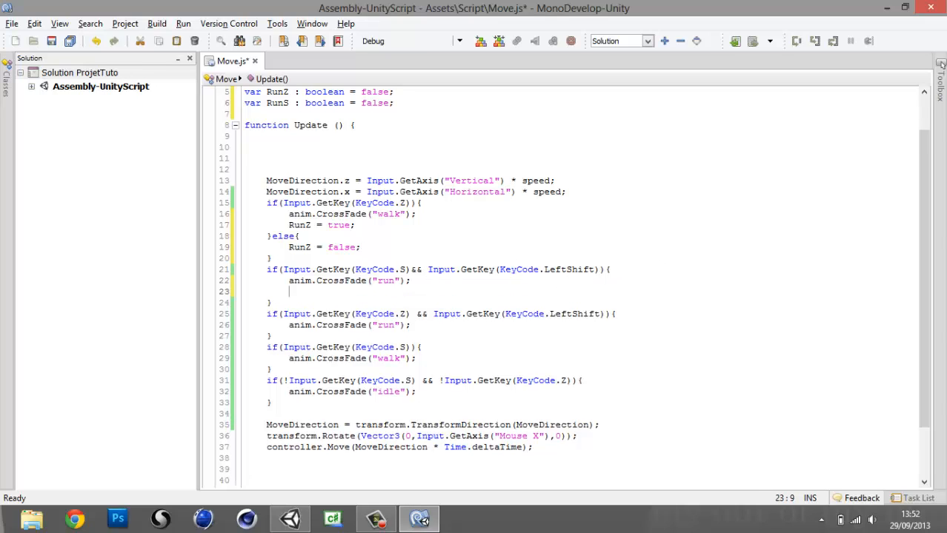
pyautogui.write('Run')
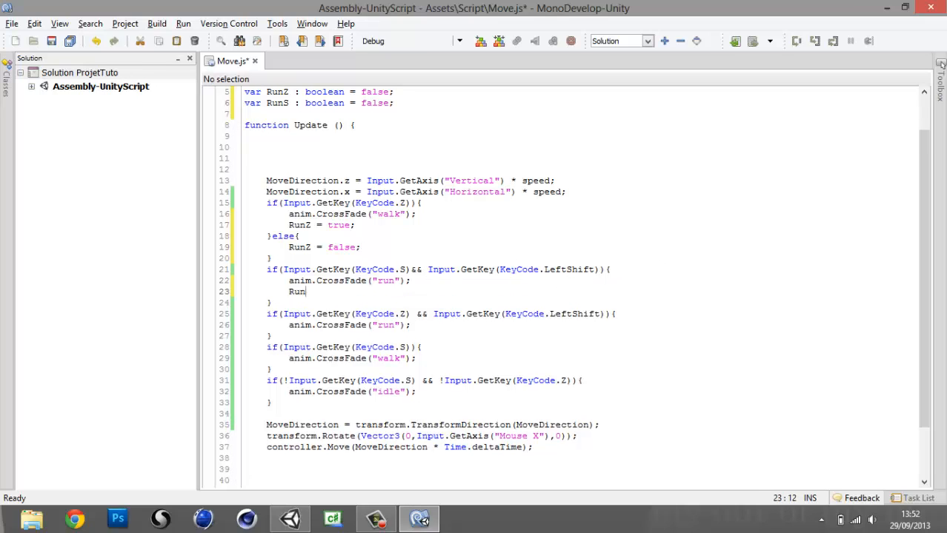
pyautogui.write('S = true;')
# Add an empty else block to the KeyCode.S && LeftShift condition and place the cursor inside it
pyautogui.press('Down')
pyautogui.write('else')
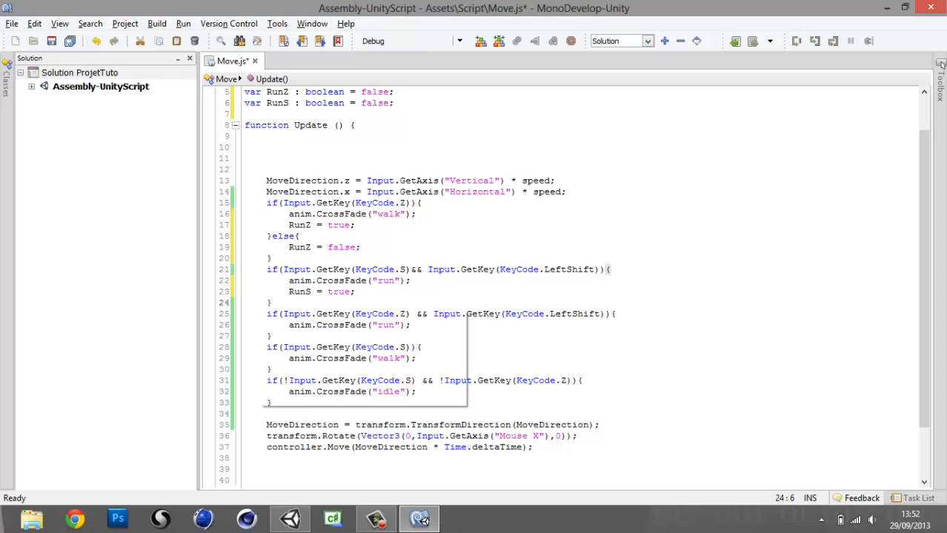
pyautogui.write('{')
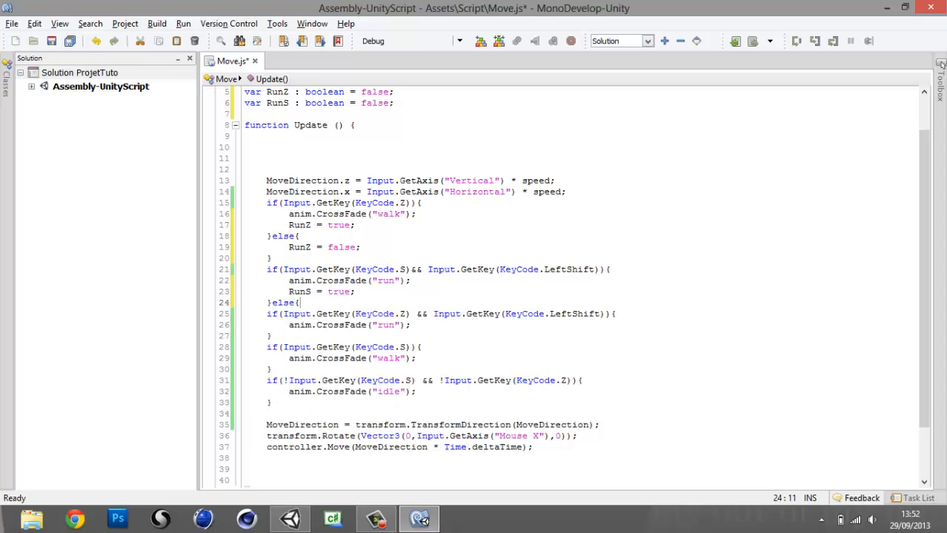
pyautogui.press('Return')
pyautogui.press('Return')
pyautogui.write('}')
pyautogui.click(294, 313)
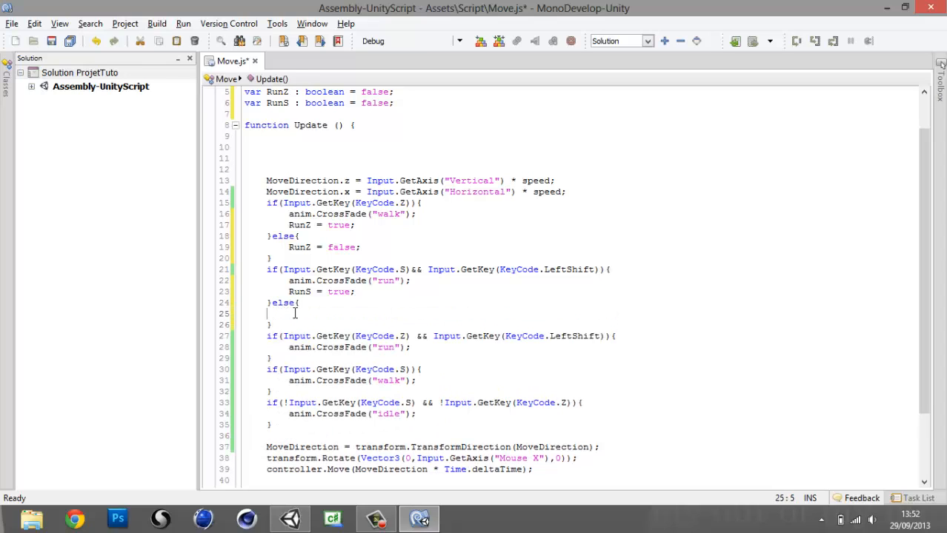
# Complete the else branch of the S plus LeftShift check with the statement RunS = false;
pyautogui.write('Run')
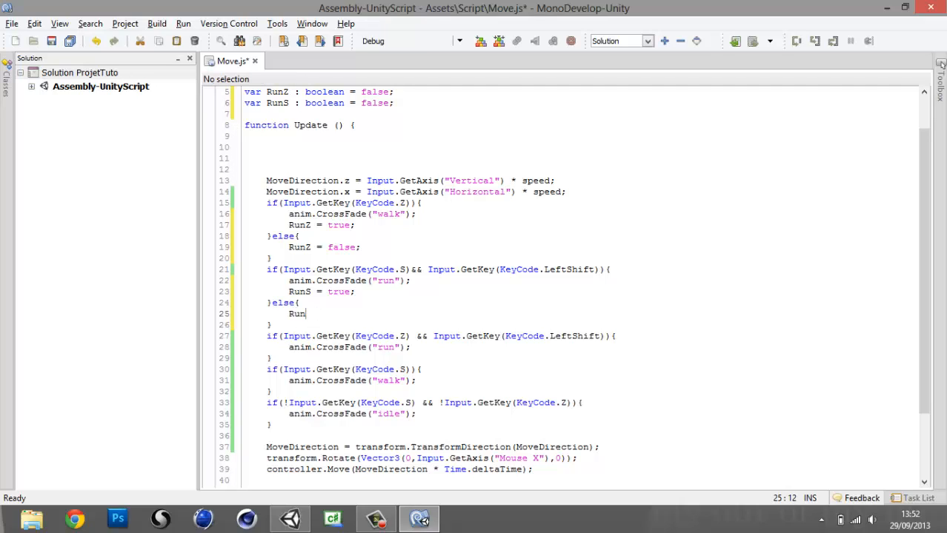
pyautogui.write('Z = ')
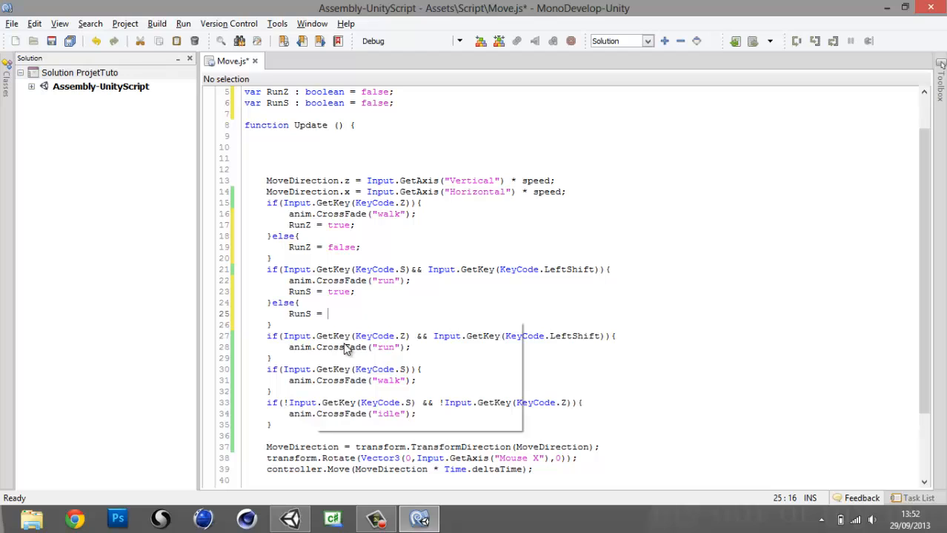
pyautogui.write('false;')
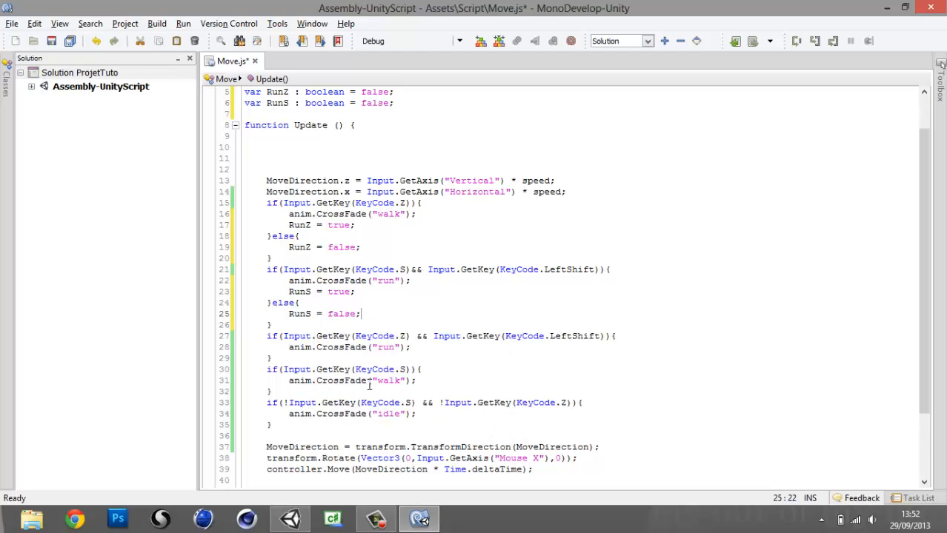
# Extend the idle animation's if condition with && RunZ == false && RunS == false and save the script
pyautogui.click(573, 402)
pyautogui.write(') ')
pyautogui.write('&& RunZ')
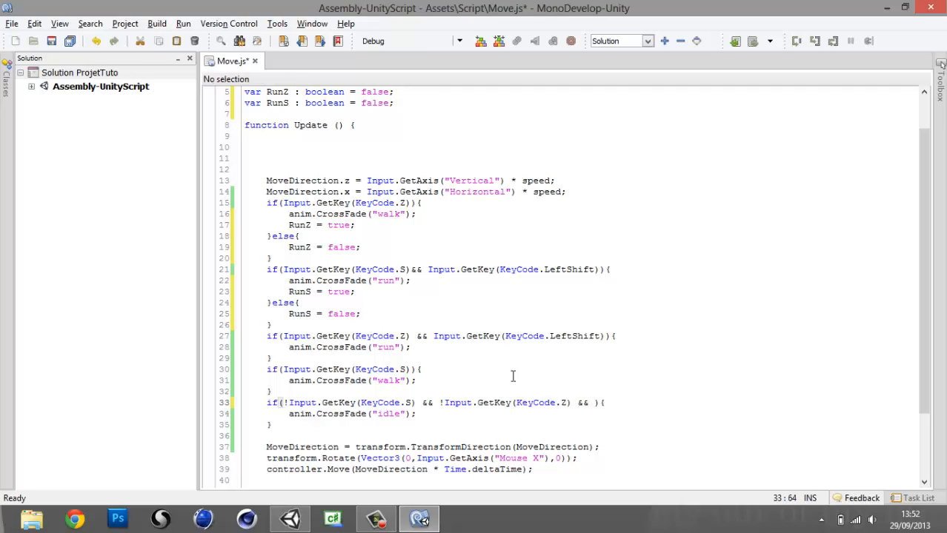
pyautogui.write(' == ')
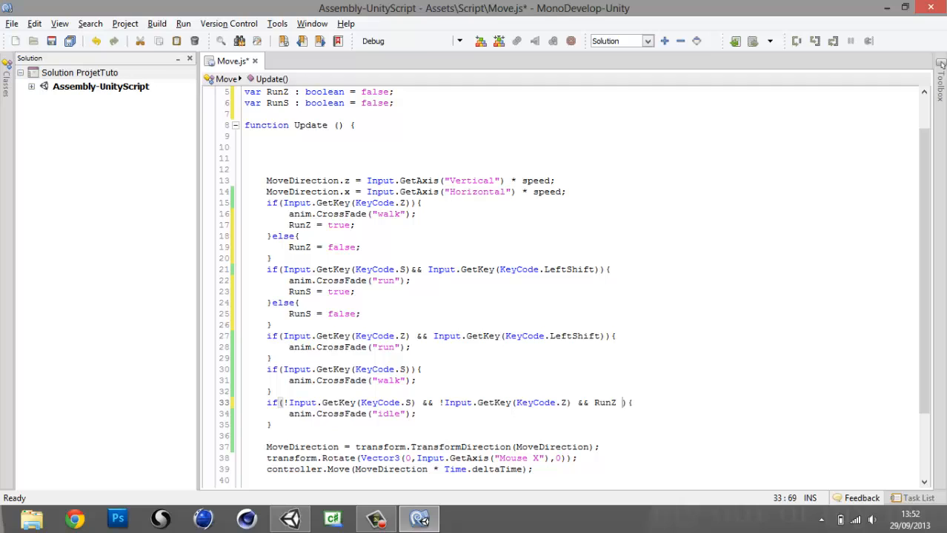
pyautogui.write('false && RunZ')
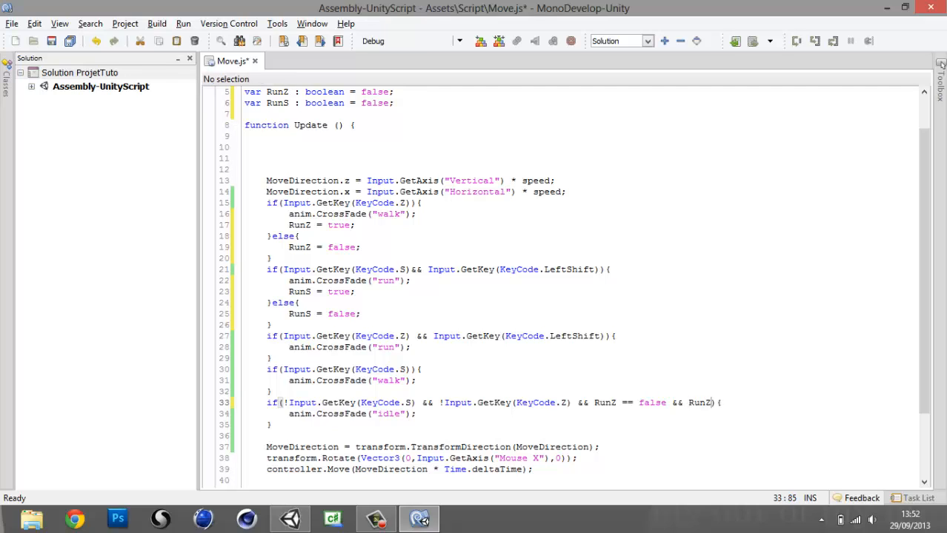
pyautogui.press('BackSpace')
pyautogui.write('S ')
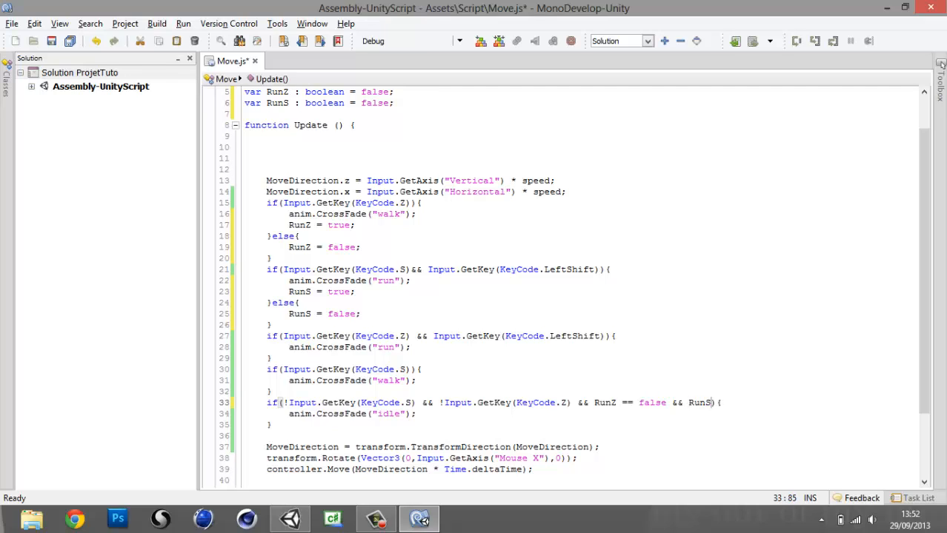
pyautogui.write('== fa')
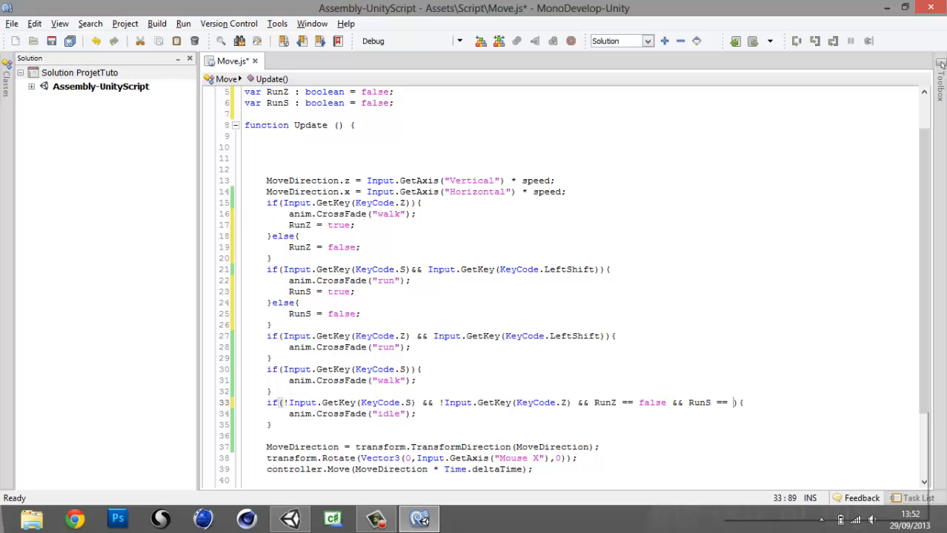
pyautogui.write('lse')
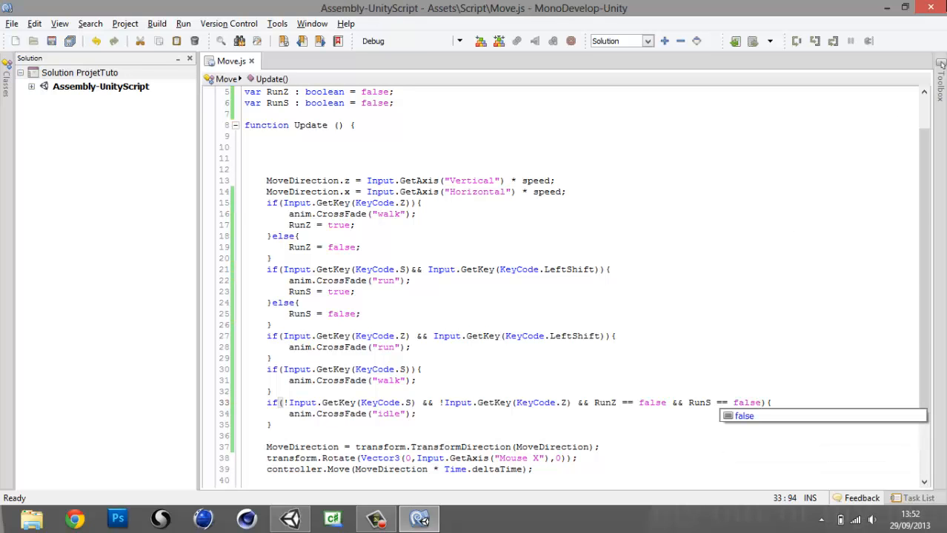
# Switch to Unity and play the scene, moving the demon forward and backward to test its animations
pyautogui.click(888, 8)
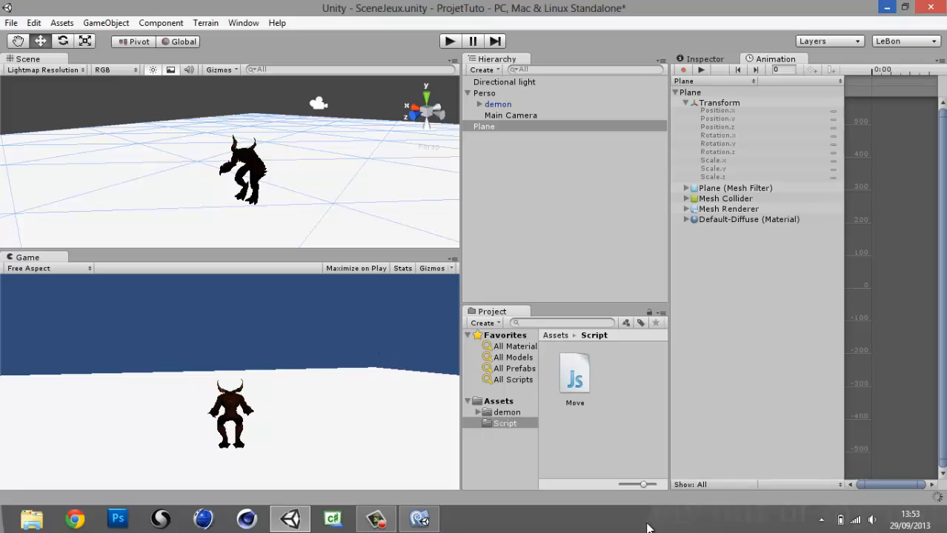
pyautogui.click(450, 42)
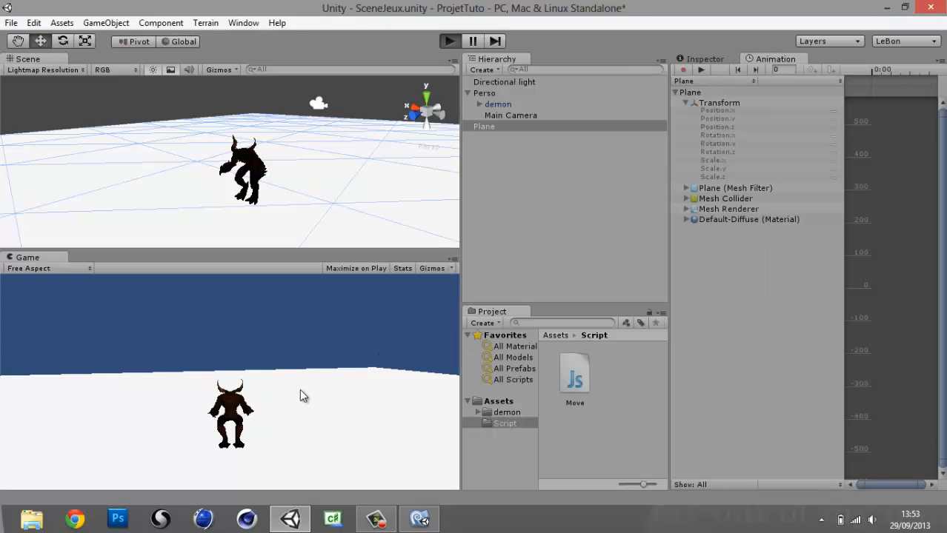
pyautogui.press('Up')
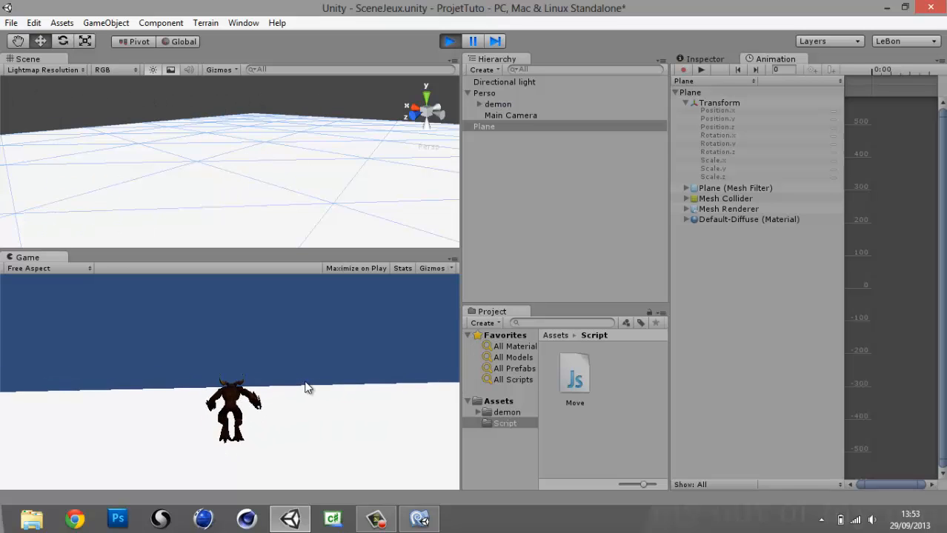
pyautogui.press('Down')
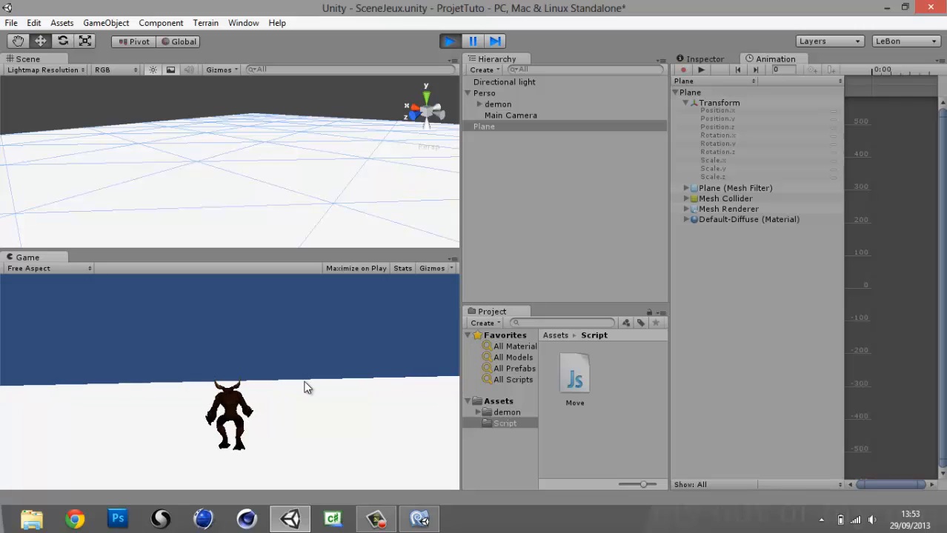
pyautogui.press('Up')
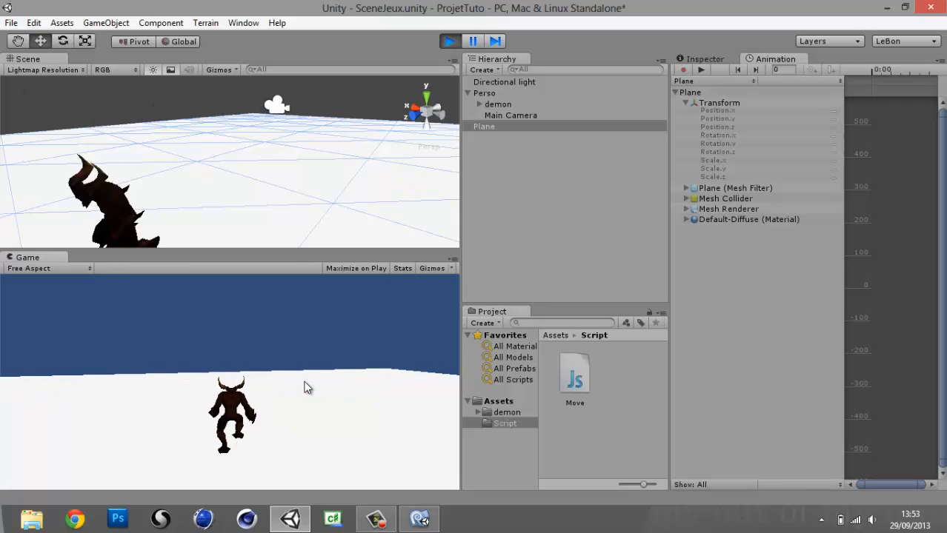
pyautogui.press('Down')
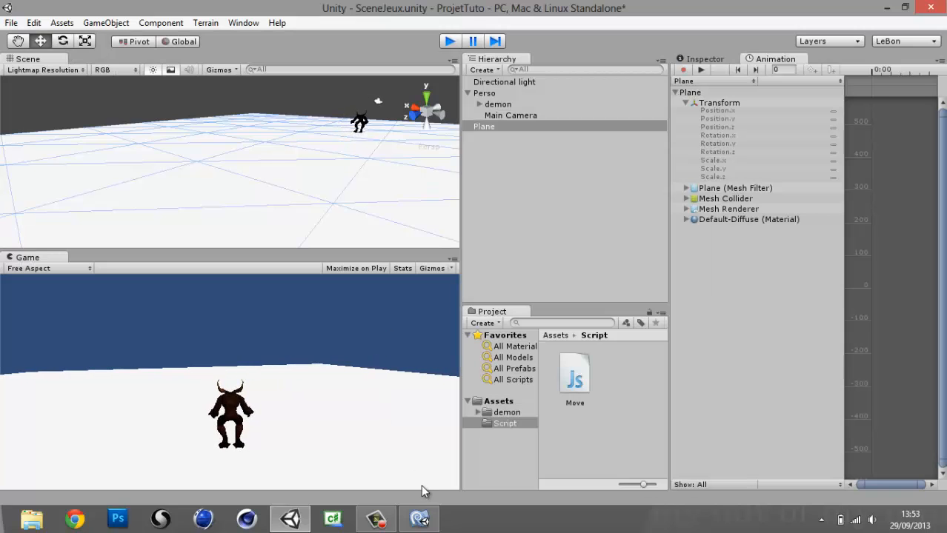
# Return to Move.js in MonoDevelop and examine the S plus LeftShift condition and its run CrossFade call
pyautogui.click(419, 518)
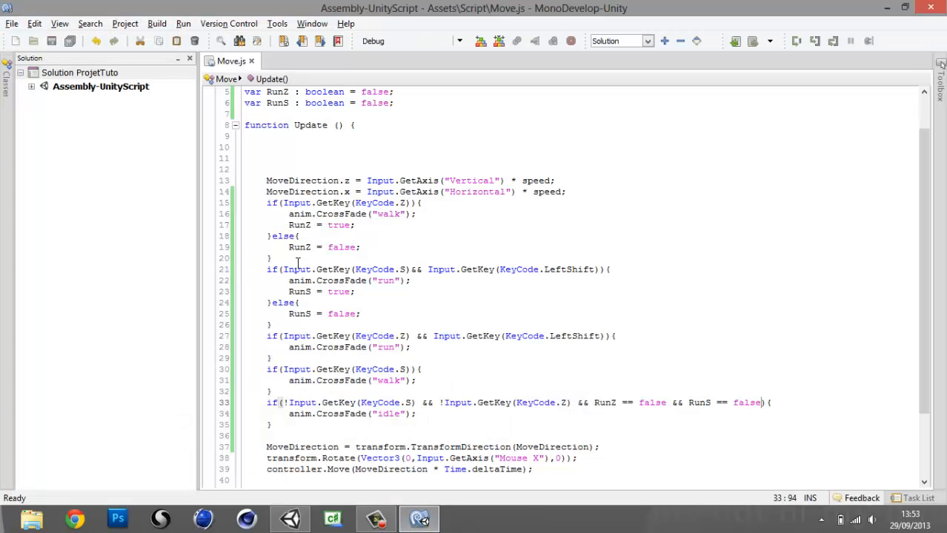
pyautogui.scroll(-2, 298, 263)
pyautogui.moveTo(268, 220); pyautogui.dragTo(361, 222)
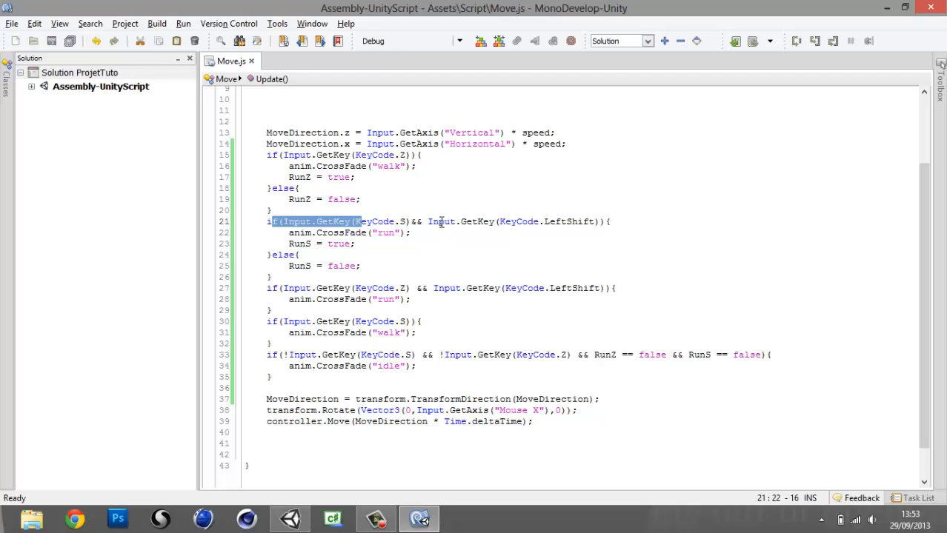
pyautogui.moveTo(422, 221); pyautogui.dragTo(578, 230)
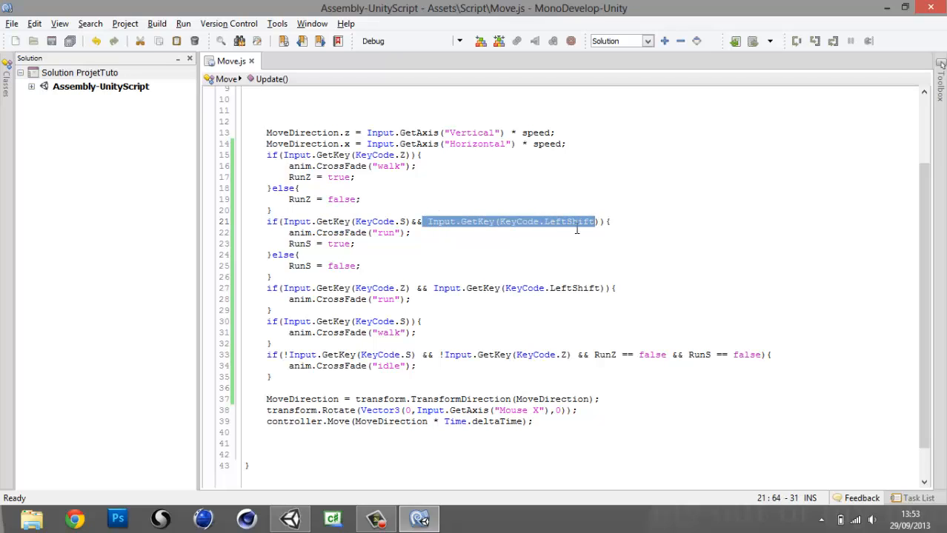
pyautogui.moveTo(413, 234); pyautogui.dragTo(286, 230)
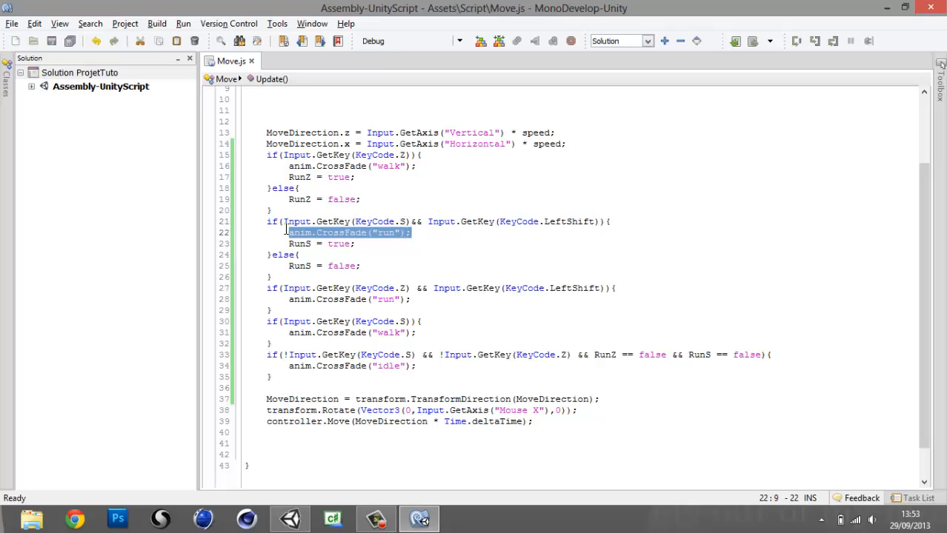
pyautogui.click(440, 170)
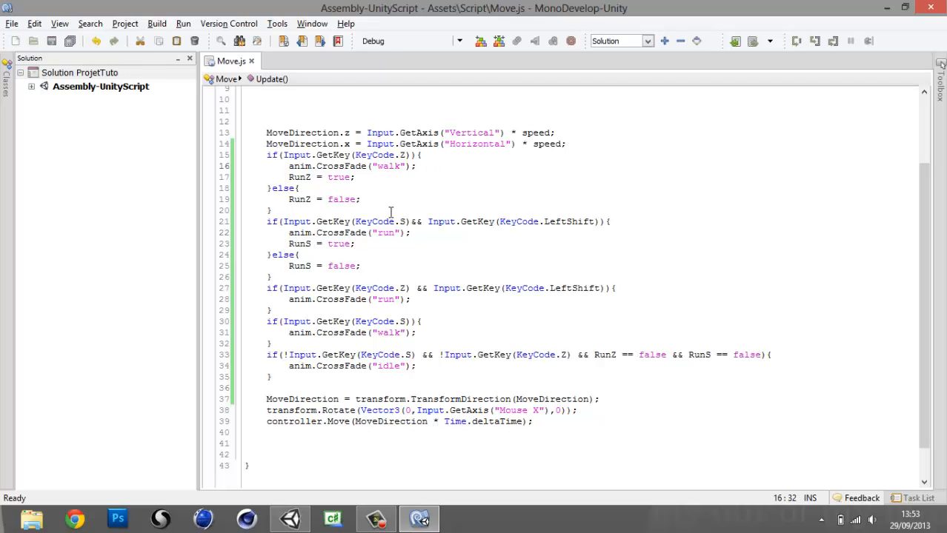
pyautogui.moveTo(406, 232); pyautogui.dragTo(452, 211)
pyautogui.click(526, 269)
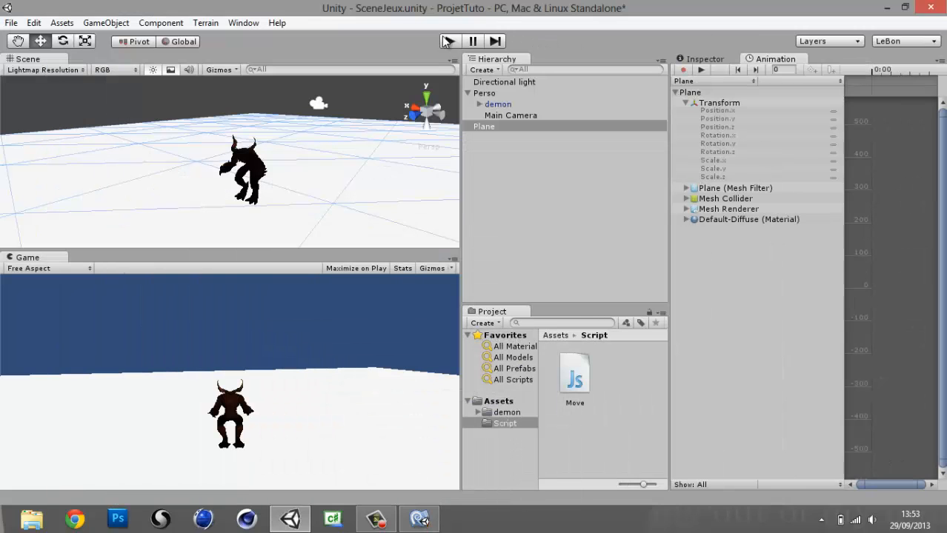
# Run the scene again in Unity to check the demon's movement animation, and stop playback
pyautogui.click(448, 40)
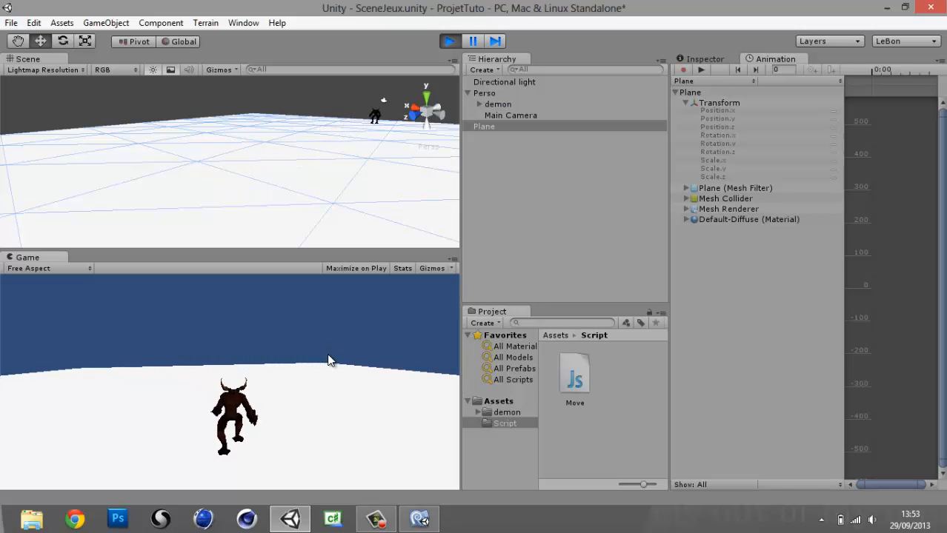
pyautogui.click(449, 40)
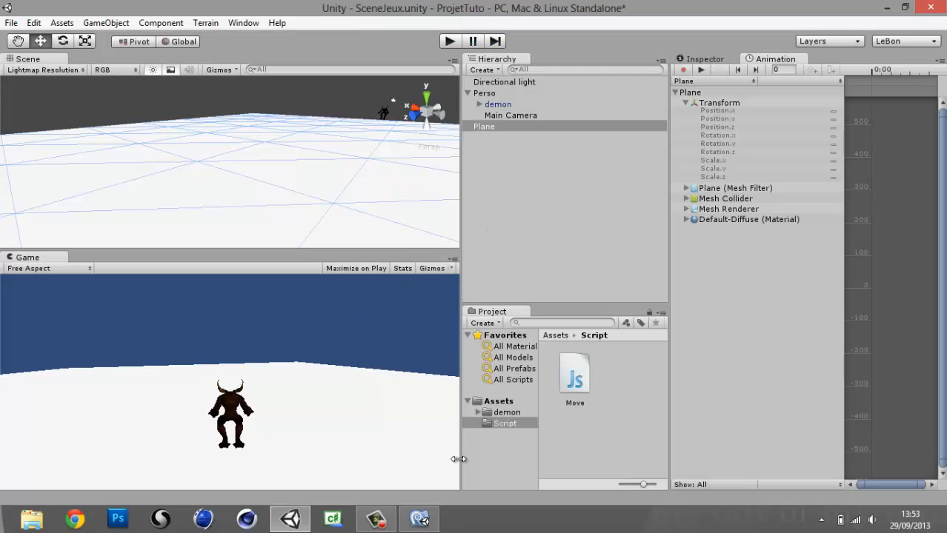
pyautogui.click(378, 519)
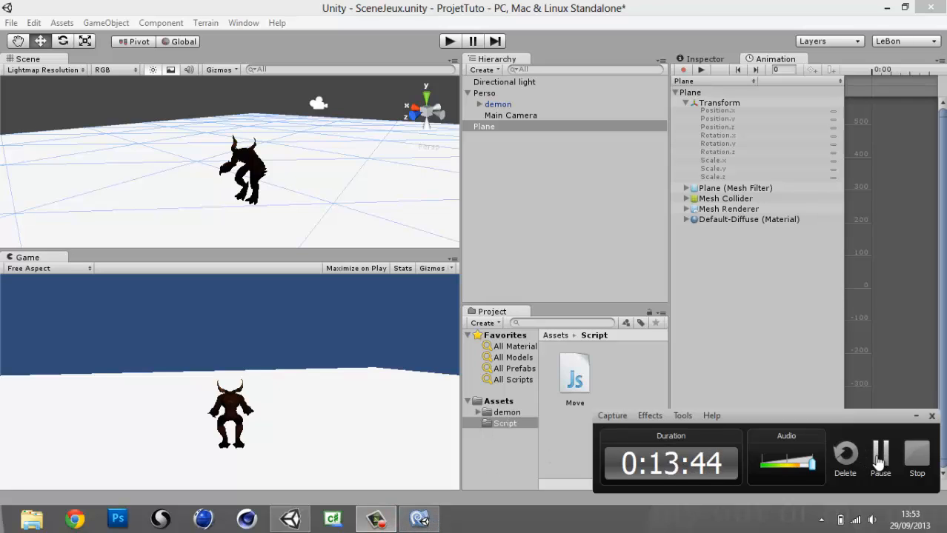
pyautogui.click(880, 460)
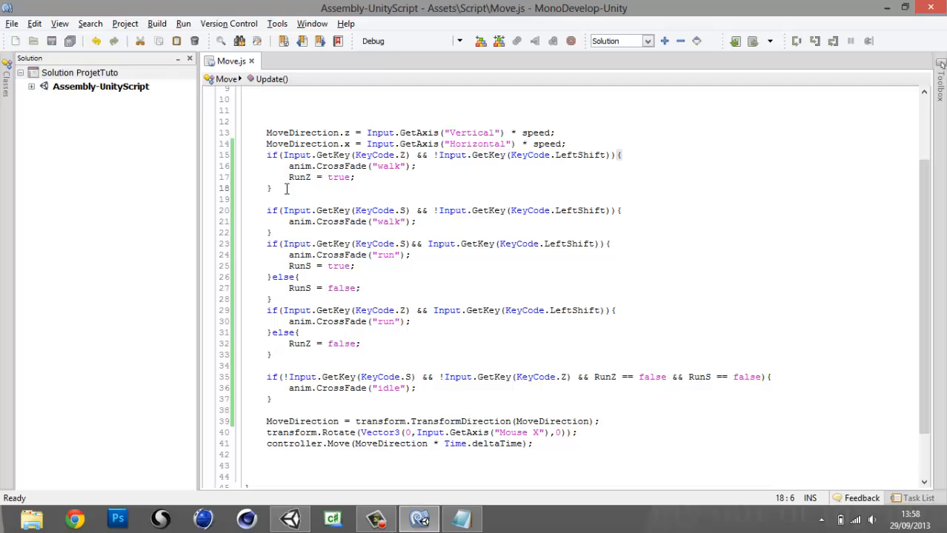
# Examine the else branch that sets RunZ to false after the Z plus LeftShift run block in Move.js
pyautogui.click(274, 354)
pyautogui.keyDown('shift'); pyautogui.click(255, 334); pyautogui.keyUp('shift')
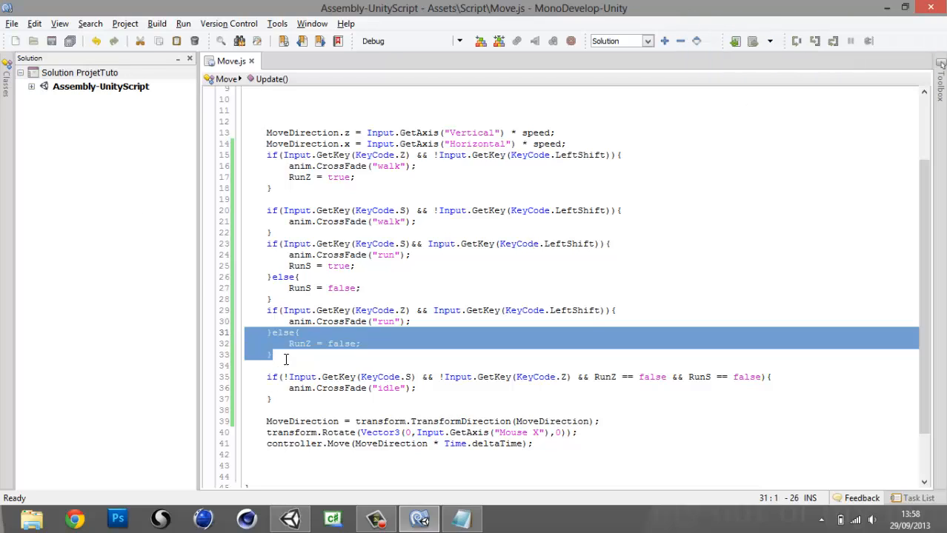
pyautogui.moveTo(285, 355); pyautogui.dragTo(248, 338)
pyautogui.click(330, 354)
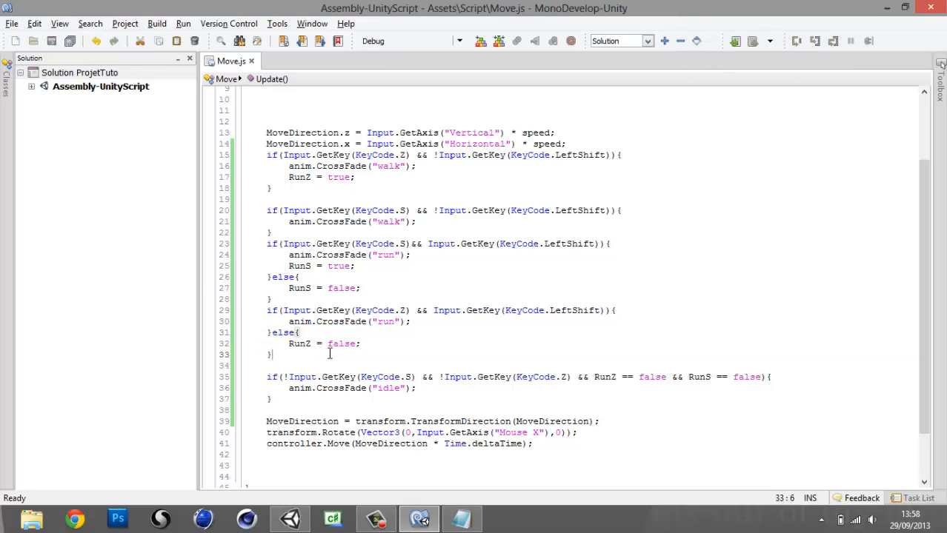
pyautogui.moveTo(331, 348); pyautogui.dragTo(344, 348)
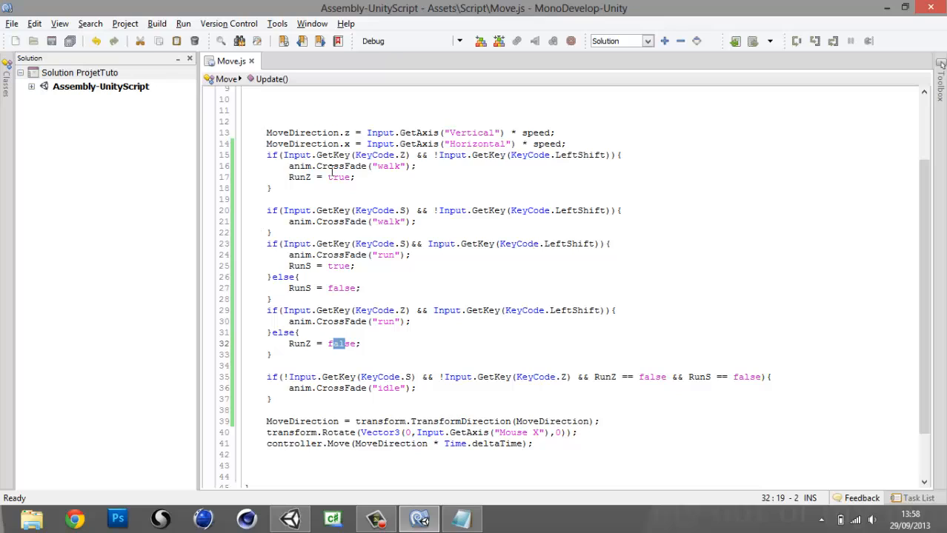
# Examine the Z and S walk blocks in Move.js, especially their added !Input.GetKey(KeyCode.LeftShift) conditions
pyautogui.doubleClick(384, 167)
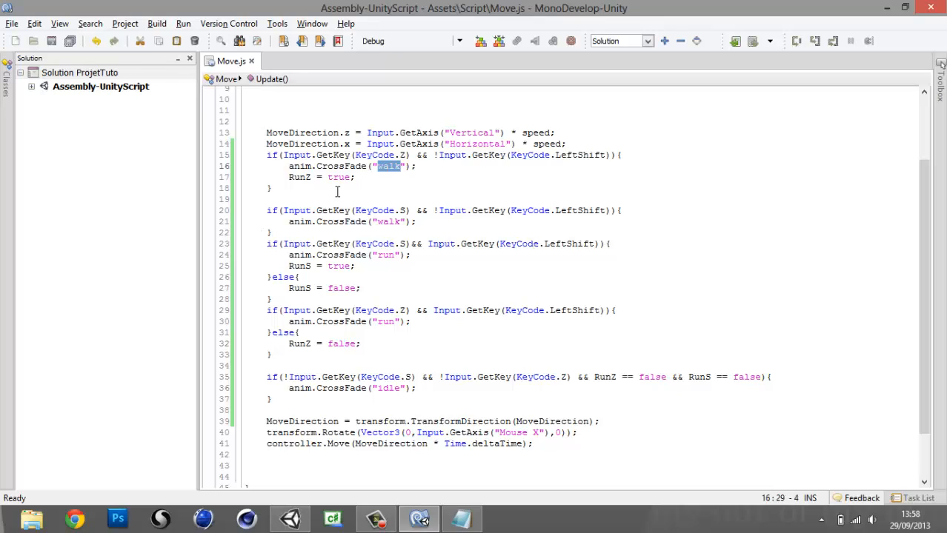
pyautogui.click(273, 190)
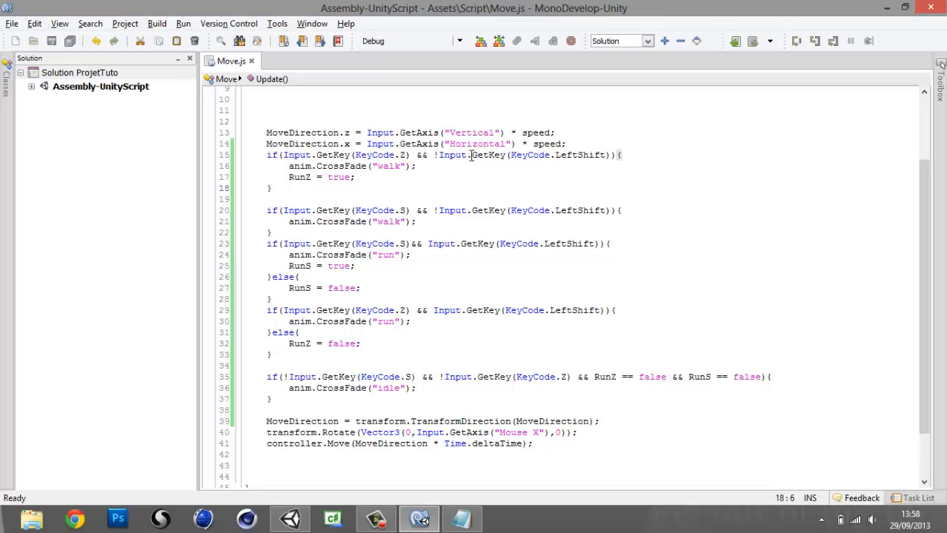
pyautogui.moveTo(411, 155); pyautogui.dragTo(613, 156)
pyautogui.click(598, 160)
pyautogui.doubleClick(540, 157)
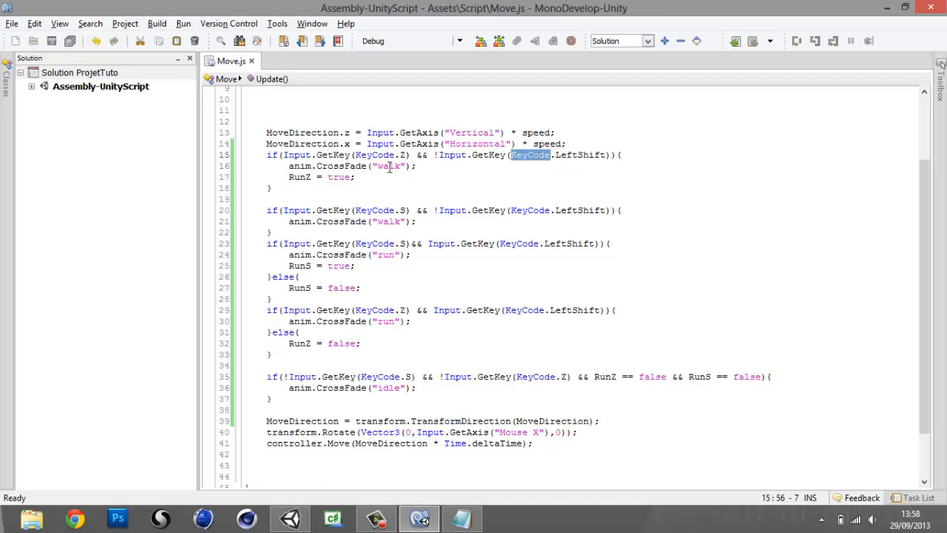
pyautogui.moveTo(400, 166)
pyautogui.mouseDown()
pyautogui.moveTo(384, 165)
pyautogui.moveTo(394, 167)
pyautogui.mouseUp()
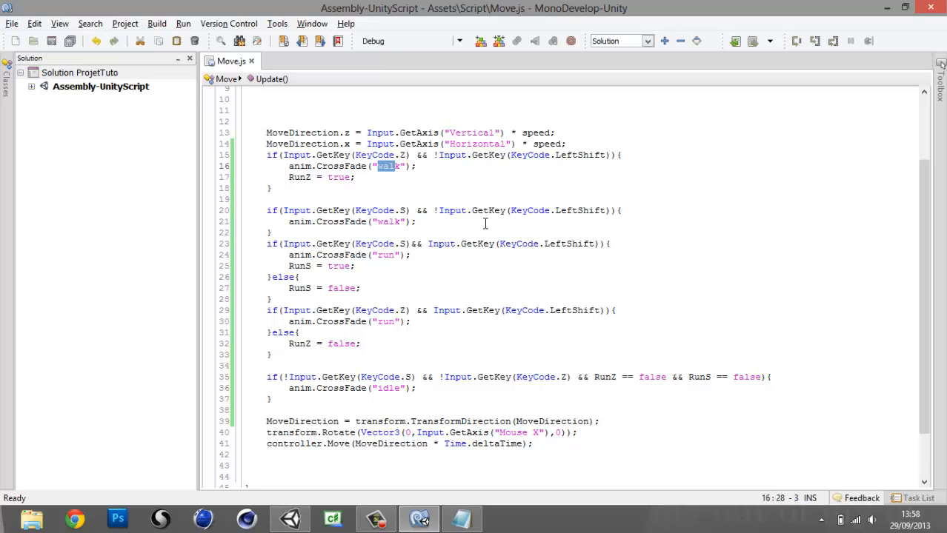
pyautogui.click(377, 201)
pyautogui.moveTo(278, 232); pyautogui.dragTo(271, 198)
pyautogui.click(795, 234)
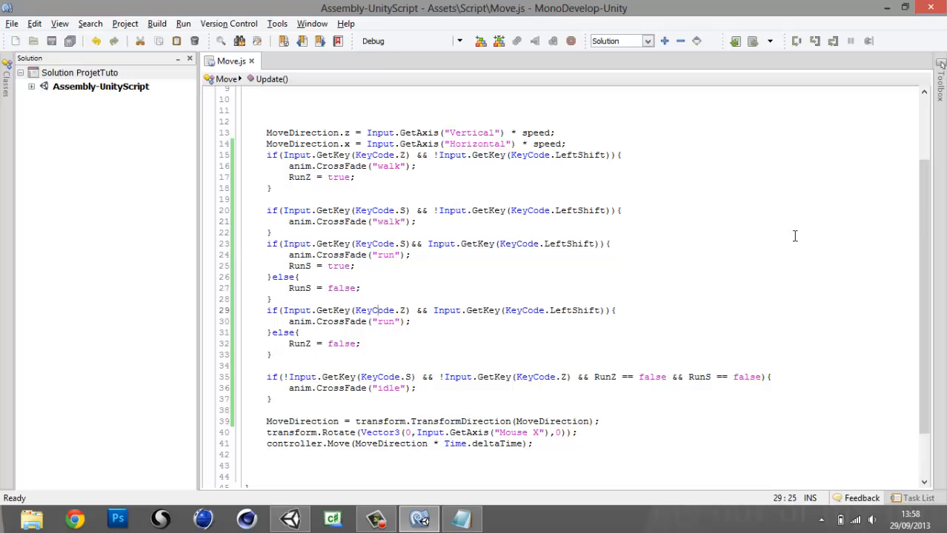
# Switch to Unity and run the scene to test the demon's movement animations
pyautogui.click(887, 8)
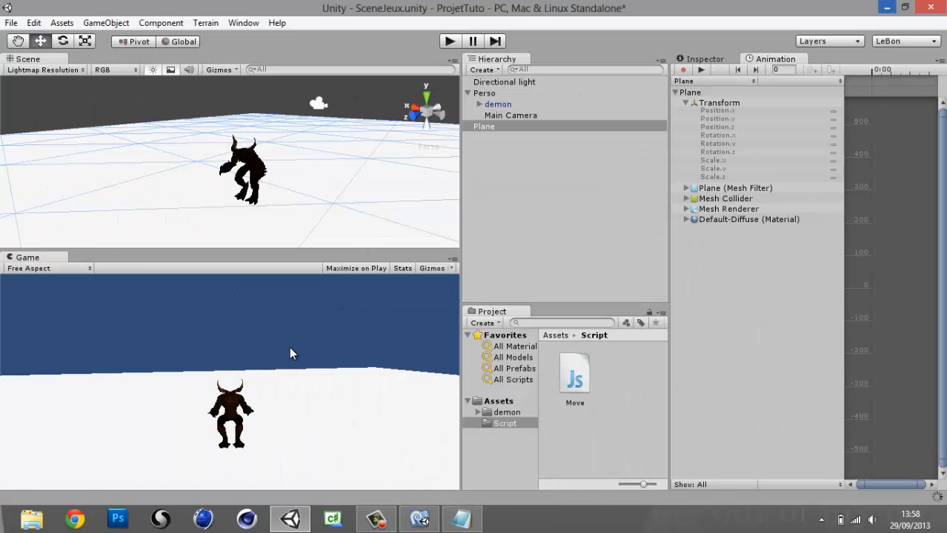
pyautogui.click(451, 43)
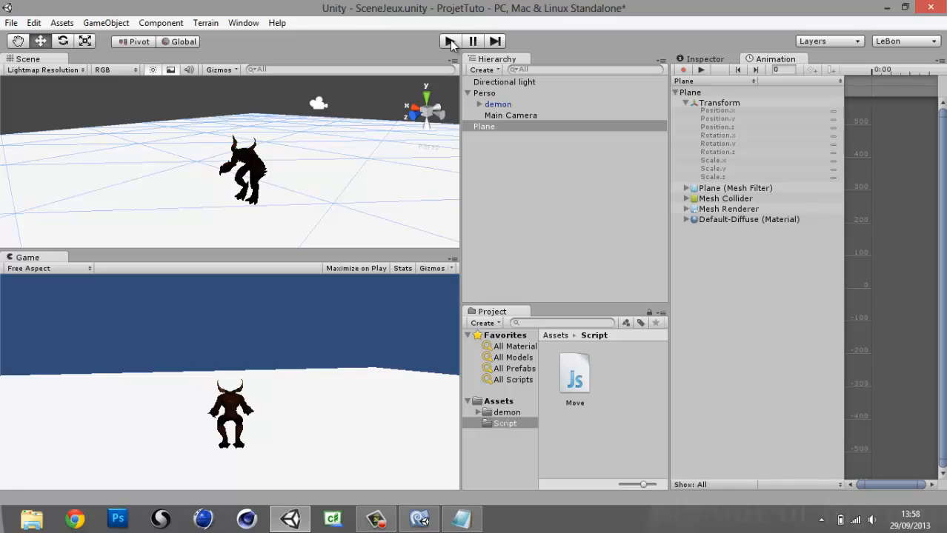
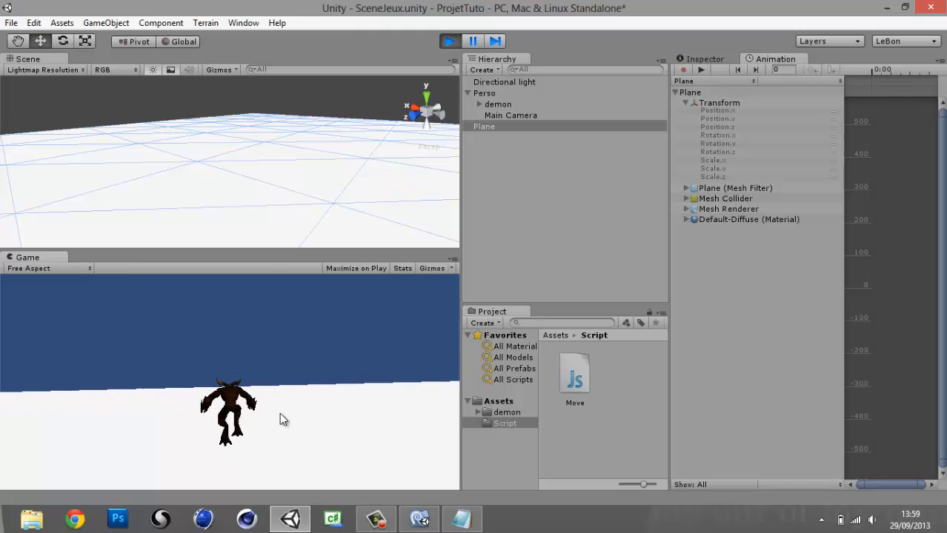
pyautogui.press('Down')
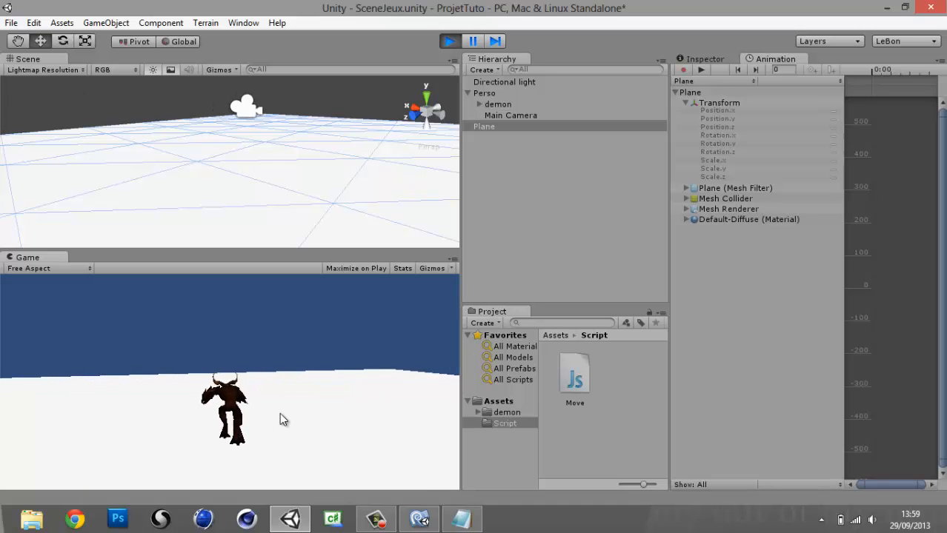
# Examine the demon from several angles in the Scene view while the game runs, and stop playback
pyautogui.moveTo(230, 226); pyautogui.dragTo(277, 133, button='right')
pyautogui.scroll(3, 259, 136)
pyautogui.moveTo(283, 216); pyautogui.dragTo(270, 164, button='middle')
pyautogui.scroll(2, 308, 208)
pyautogui.scroll(3, 270, 165)
pyautogui.moveTo(270, 166); pyautogui.dragTo(296, 175, button='right')
pyautogui.moveTo(402, 176); pyautogui.dragTo(159, 178, button='right')
pyautogui.moveTo(308, 150); pyautogui.dragTo(896, 184, button='middle')
pyautogui.scroll(-5, 291, 186)
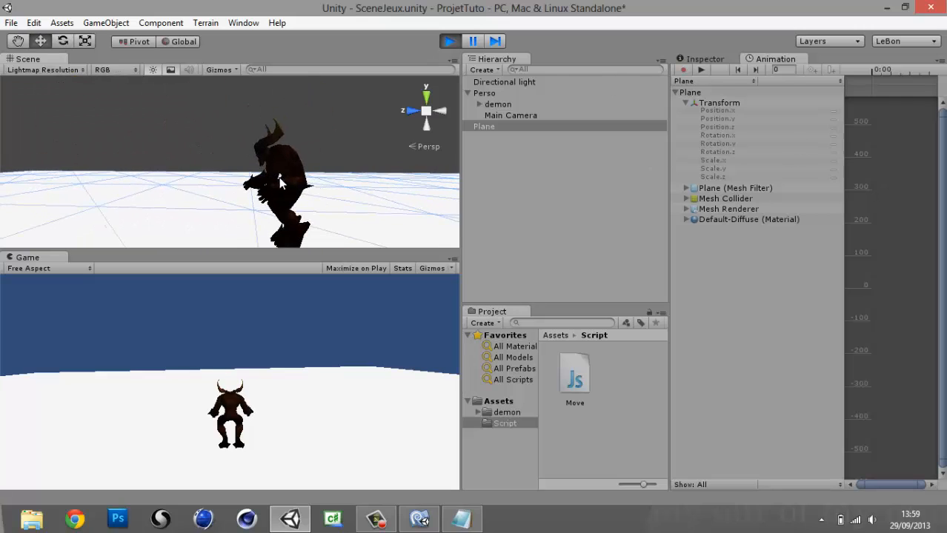
pyautogui.moveTo(324, 215); pyautogui.dragTo(415, 182, button='right')
pyautogui.moveTo(415, 181); pyautogui.dragTo(143, 146, button='middle')
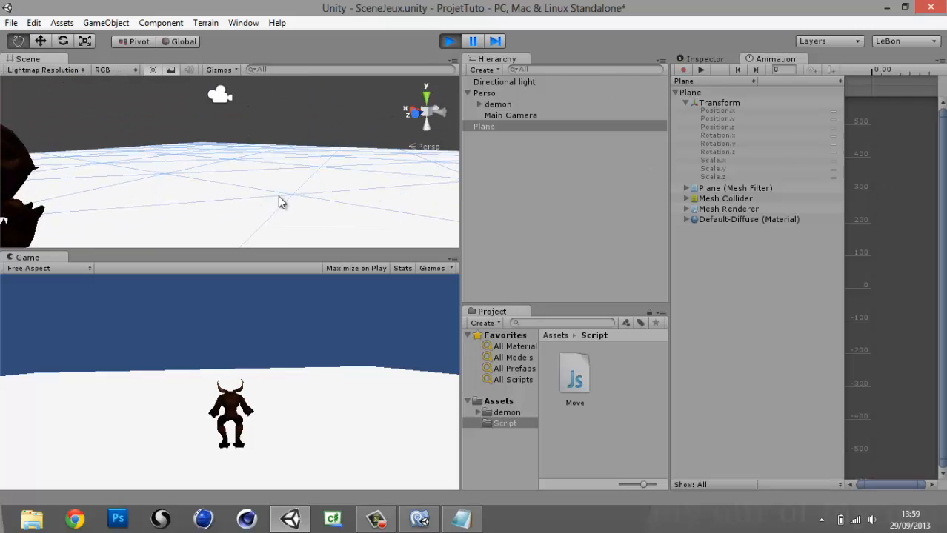
pyautogui.moveTo(279, 197); pyautogui.dragTo(339, 191, button='middle')
pyautogui.scroll(-1, 326, 200)
pyautogui.scroll(3, 308, 207)
pyautogui.scroll(-2, 302, 212)
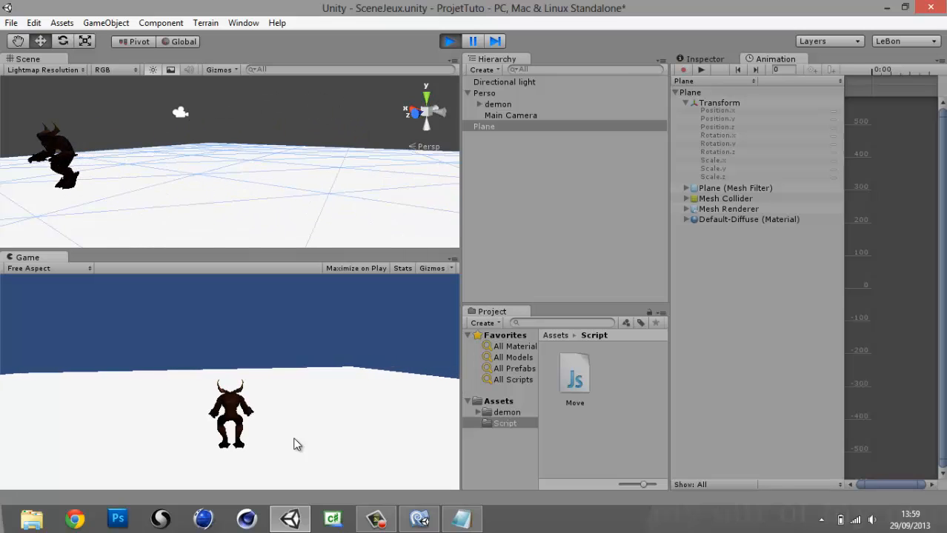
pyautogui.click(451, 41)
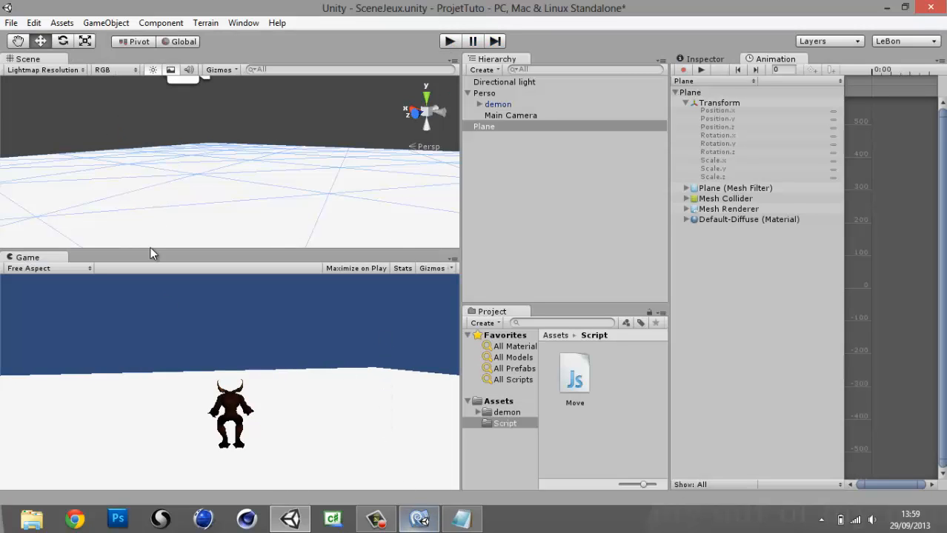
# Try moving the demon along its Z axis in the Scene view, and undo the moves
pyautogui.scroll(-5, 210, 186)
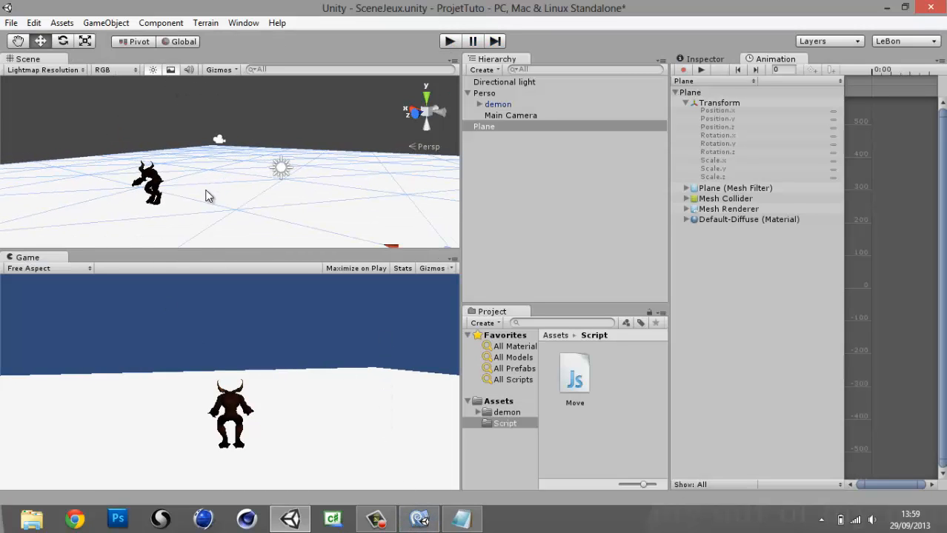
pyautogui.click(160, 187)
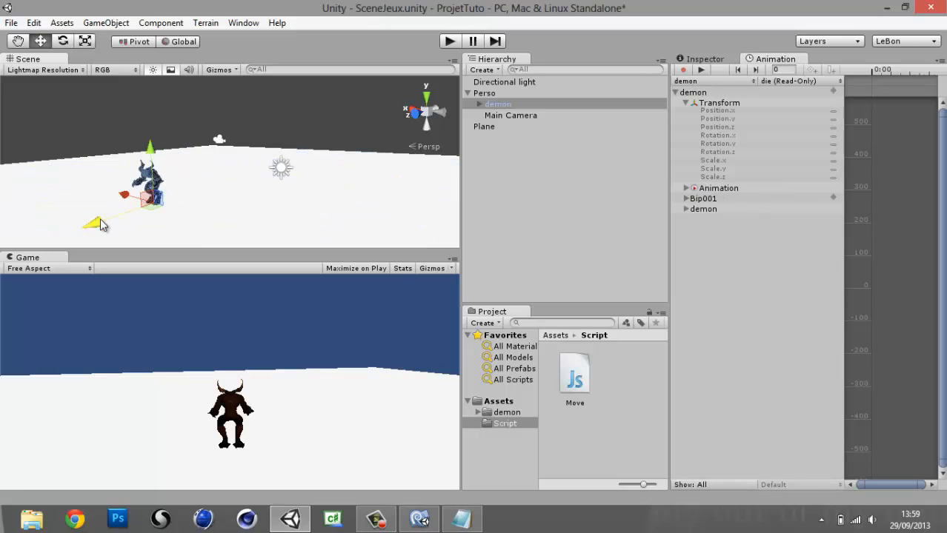
pyautogui.moveTo(100, 219); pyautogui.dragTo(85, 226)
pyautogui.scroll(-3, 85, 226)
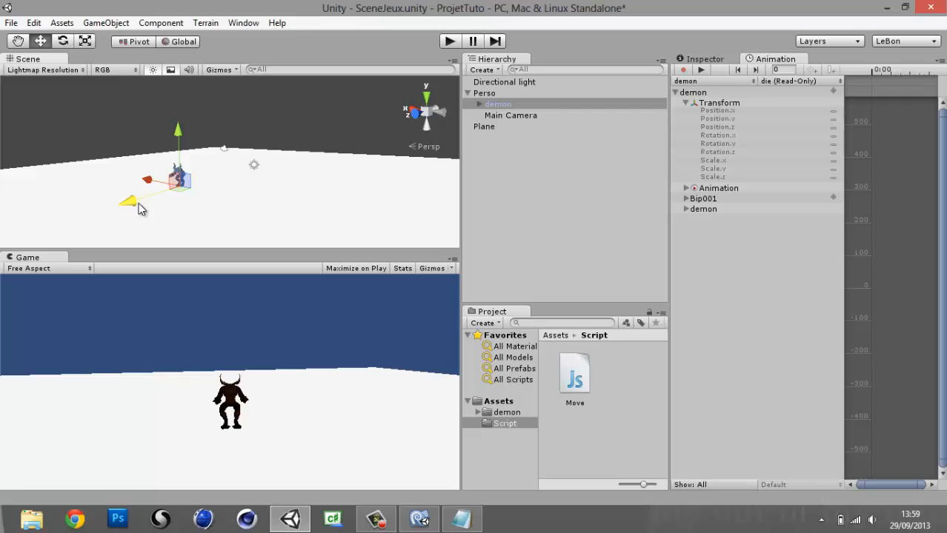
pyautogui.moveTo(140, 208); pyautogui.dragTo(122, 220)
pyautogui.hotkey('ctrl', 'z')
pyautogui.hotkey('ctrl', 'z')
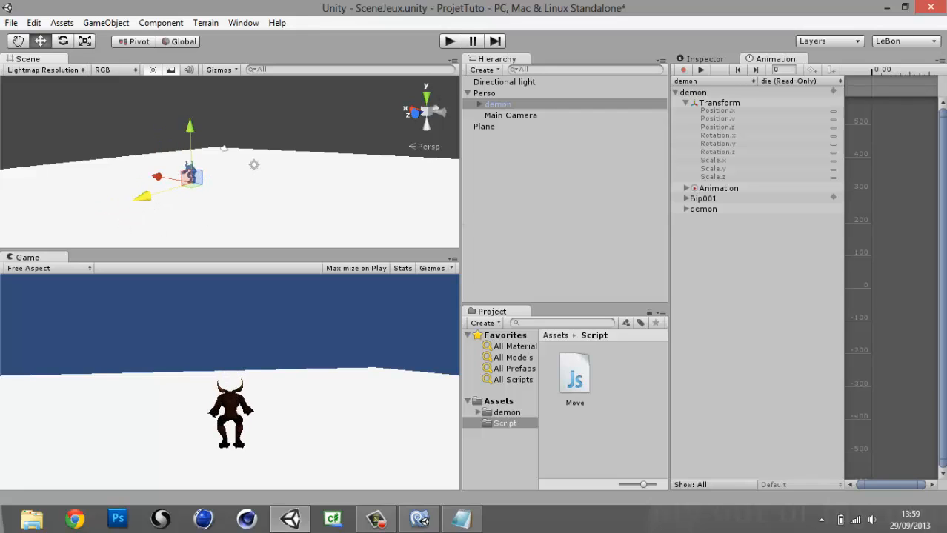
# Return to Move.js in MonoDevelop and indent the MoveDirection.z line in Update by one level
pyautogui.click(419, 518)
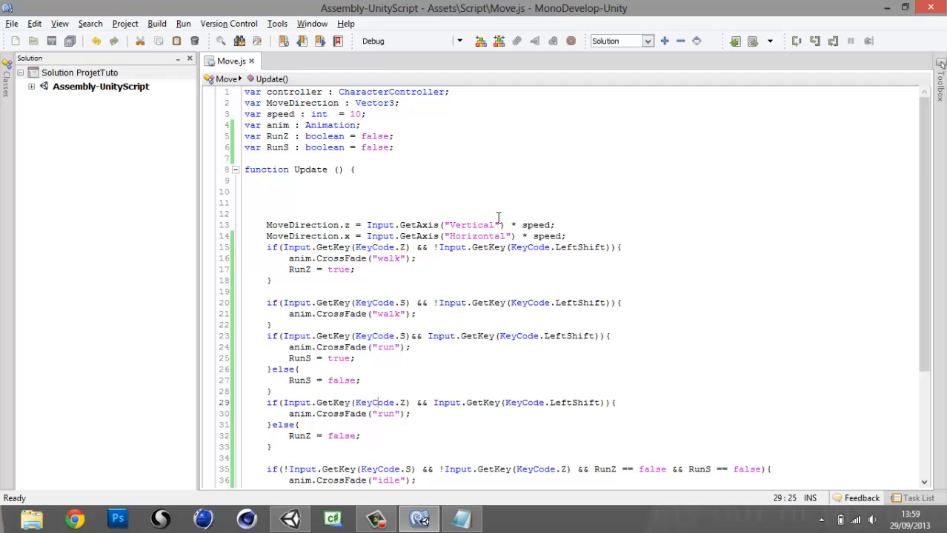
pyautogui.scroll(-2, 324, 219)
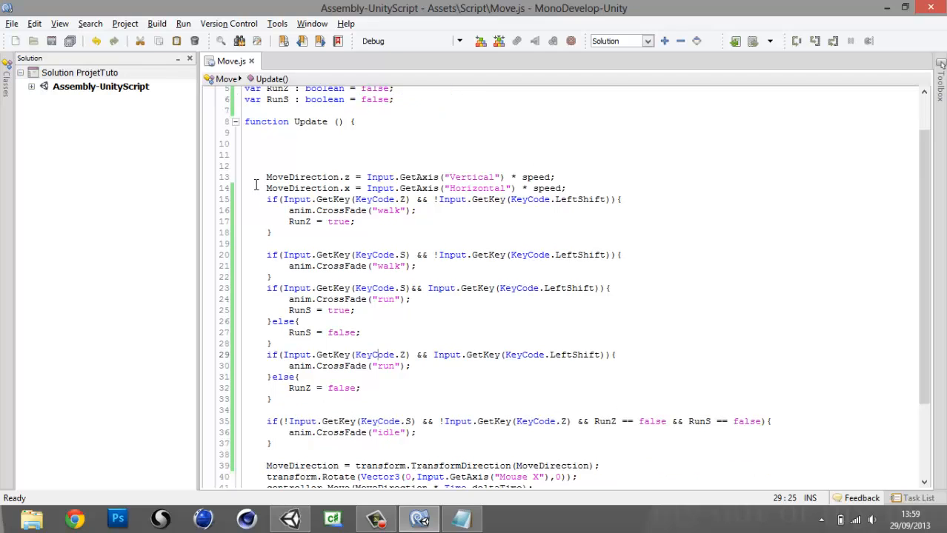
pyautogui.click(264, 177)
pyautogui.press('Tab')
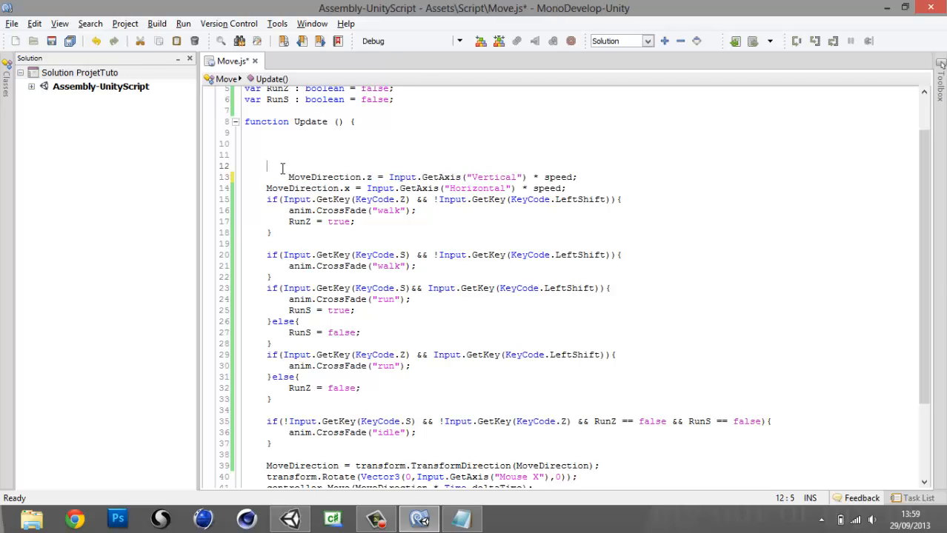
# Write the opening condition if(RunZ == false){ on the empty line above the MoveDirection.z assignment
pyautogui.write('if(')
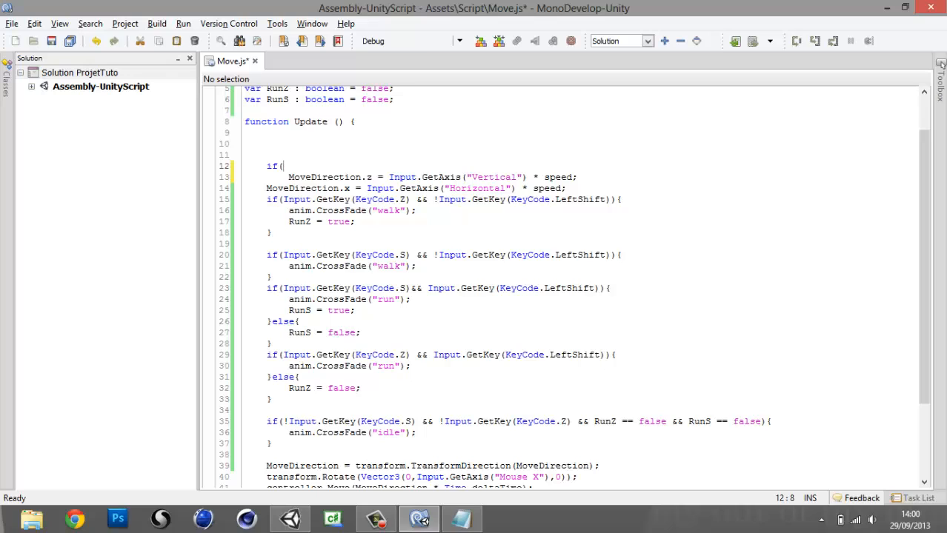
pyautogui.write('RUn')
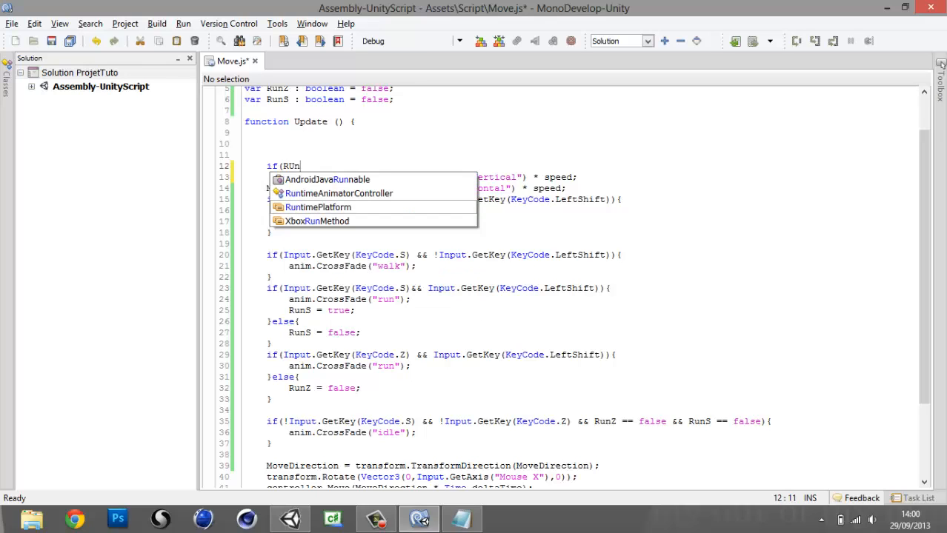
pyautogui.press('BackSpace')
pyautogui.press('BackSpace')
pyautogui.write('unZ')
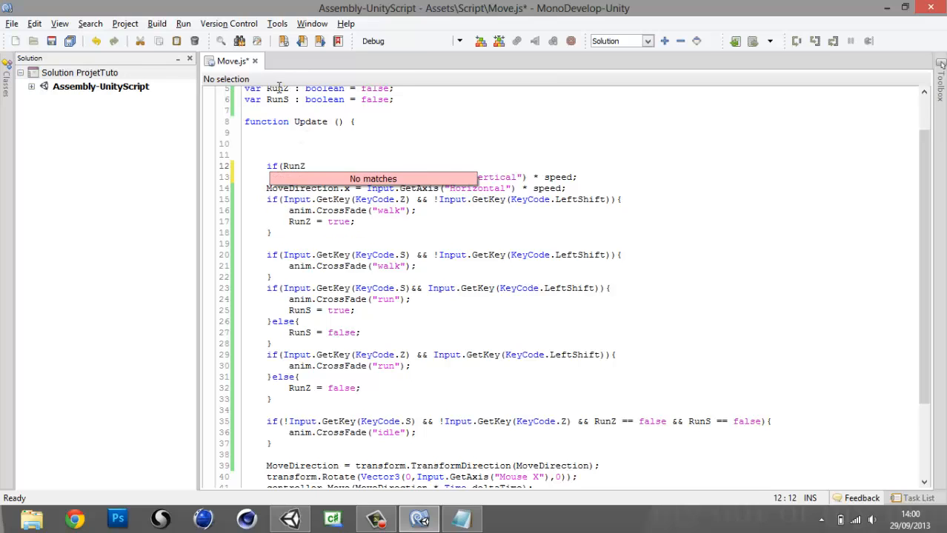
pyautogui.doubleClick(278, 90)
pyautogui.doubleClick(296, 169)
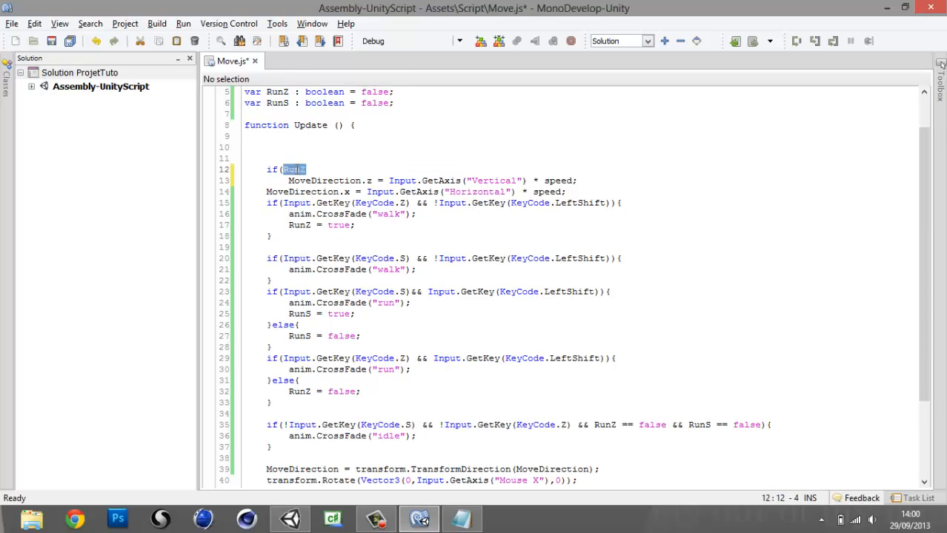
pyautogui.click(320, 169)
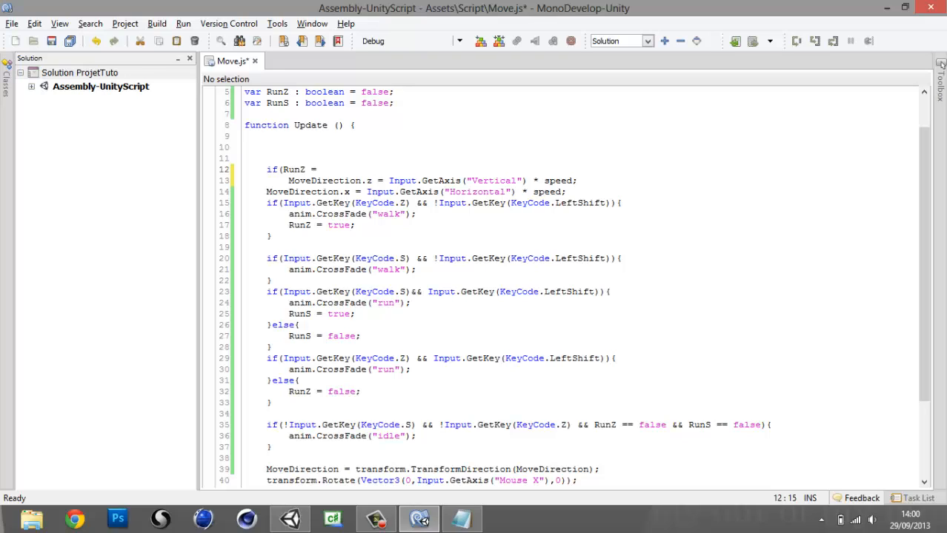
pyautogui.write('== false')
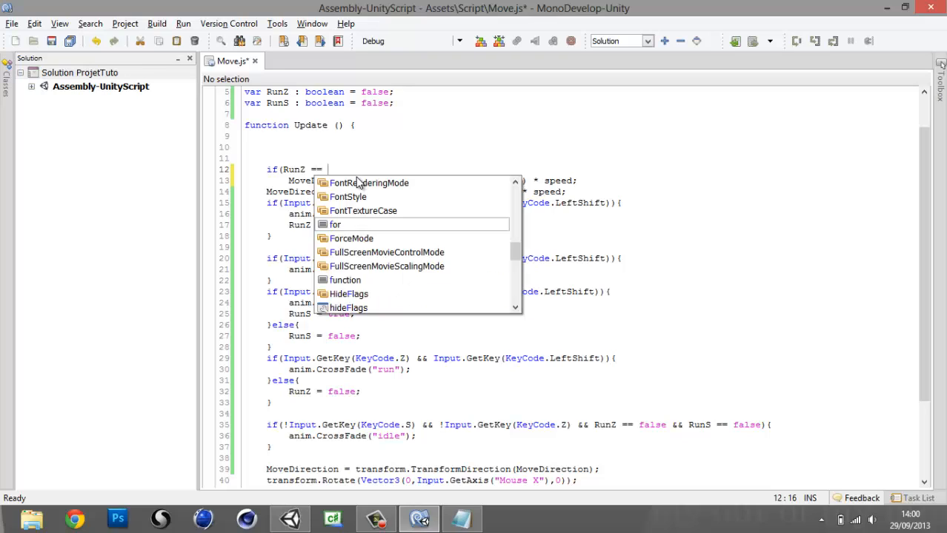
pyautogui.write('){')
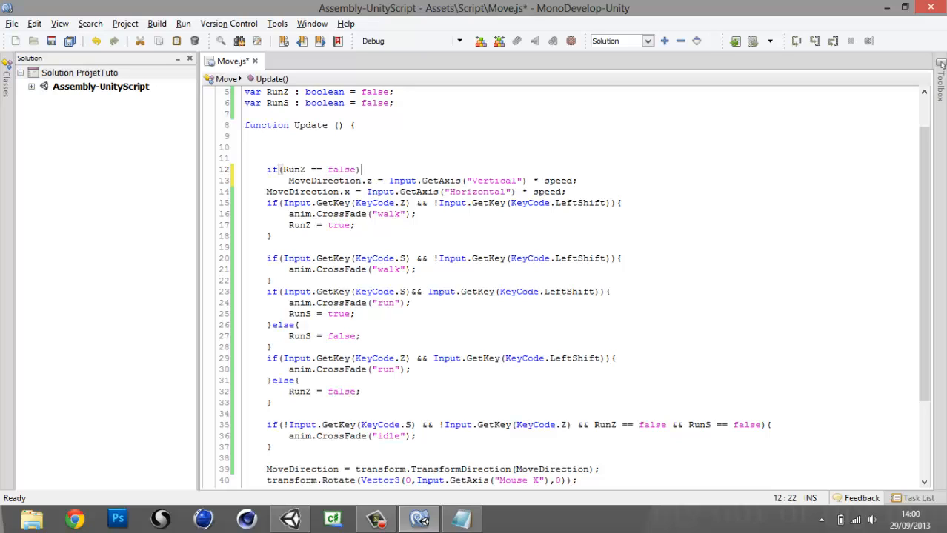
# Close the RunZ condition with a brace below the MoveDirection.z line, and review that line's speed multiplier
pyautogui.click(601, 181)
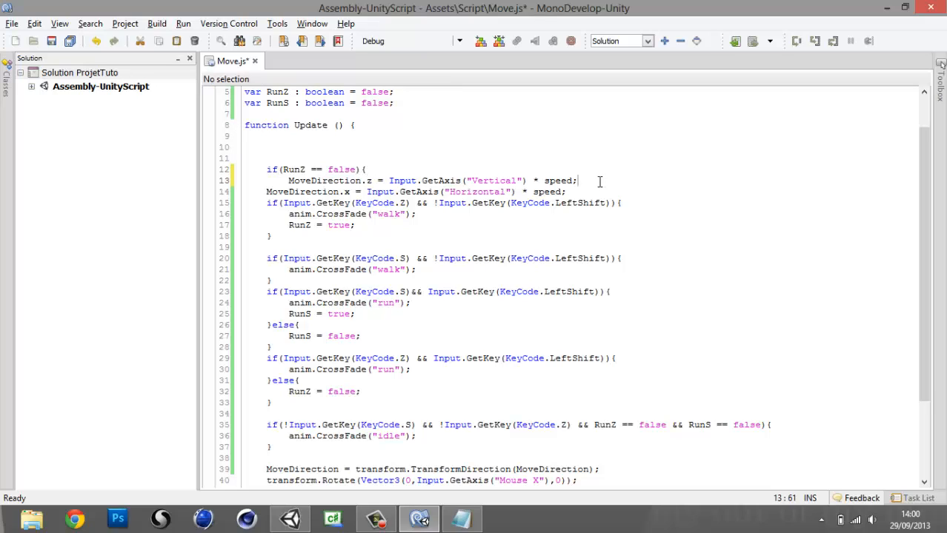
pyautogui.press('Return')
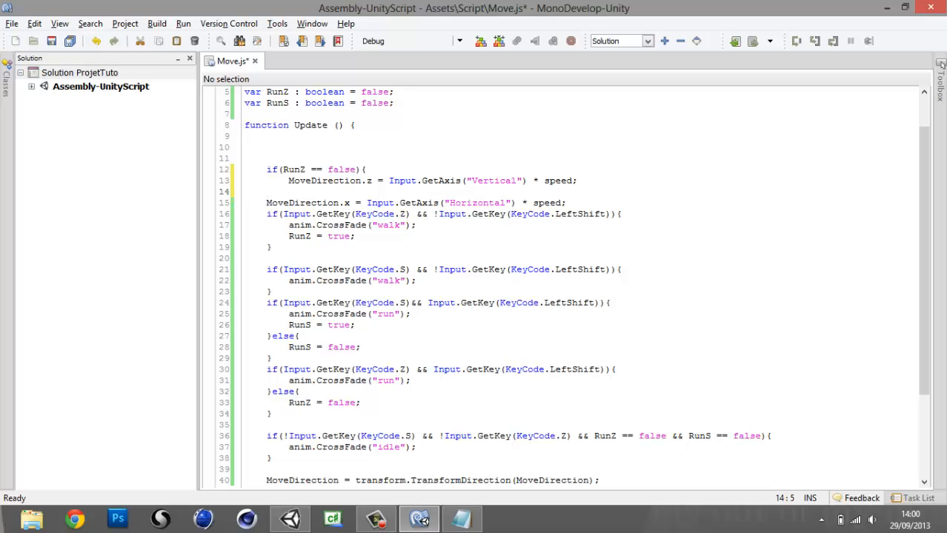
pyautogui.write('}')
pyautogui.moveTo(289, 180); pyautogui.dragTo(511, 181)
pyautogui.doubleClick(511, 181)
pyautogui.doubleClick(561, 181)
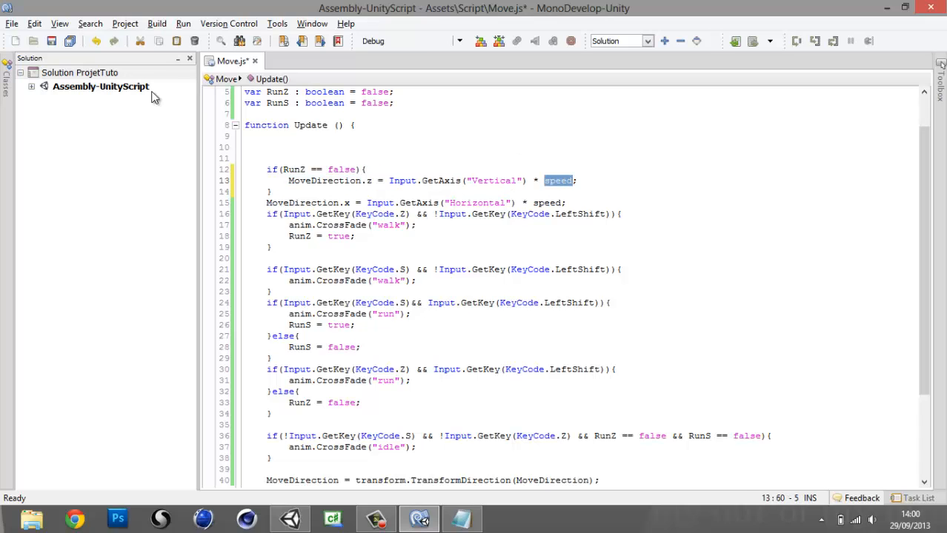
# Duplicate the declaration var speed : int = 10; onto a new line directly below the original
pyautogui.scroll(2, 360, 118)
pyautogui.moveTo(374, 115); pyautogui.dragTo(243, 115)
pyautogui.hotkey('ctrl', 'c')
pyautogui.click(372, 125)
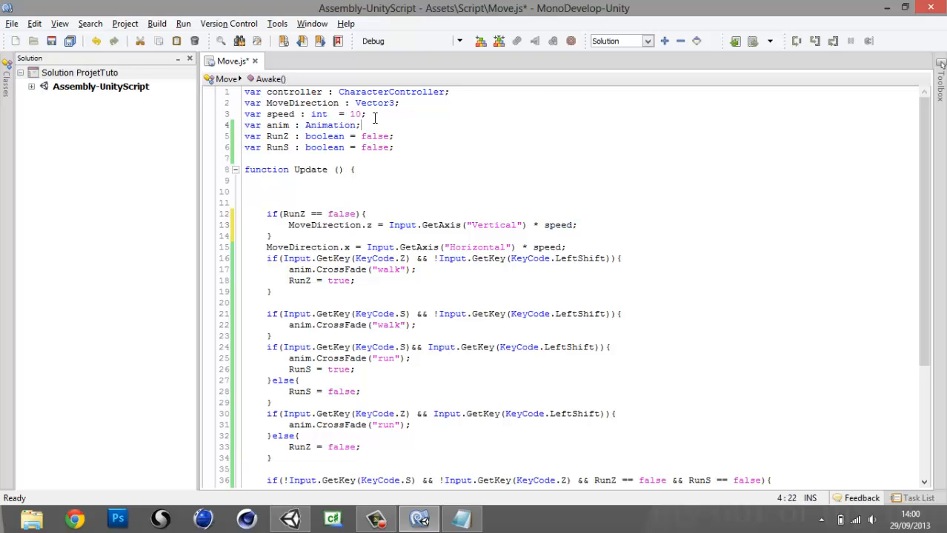
pyautogui.press('Return')
pyautogui.hotkey('ctrl', 'v')
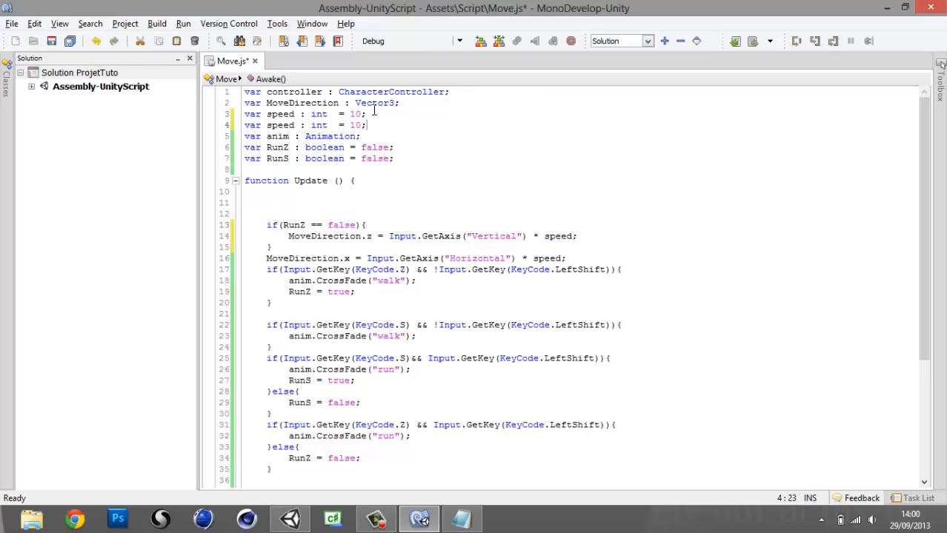
# Rename the duplicated speed variable to speedRun and save the script
pyautogui.doubleClick(296, 125)
pyautogui.write('Run :')
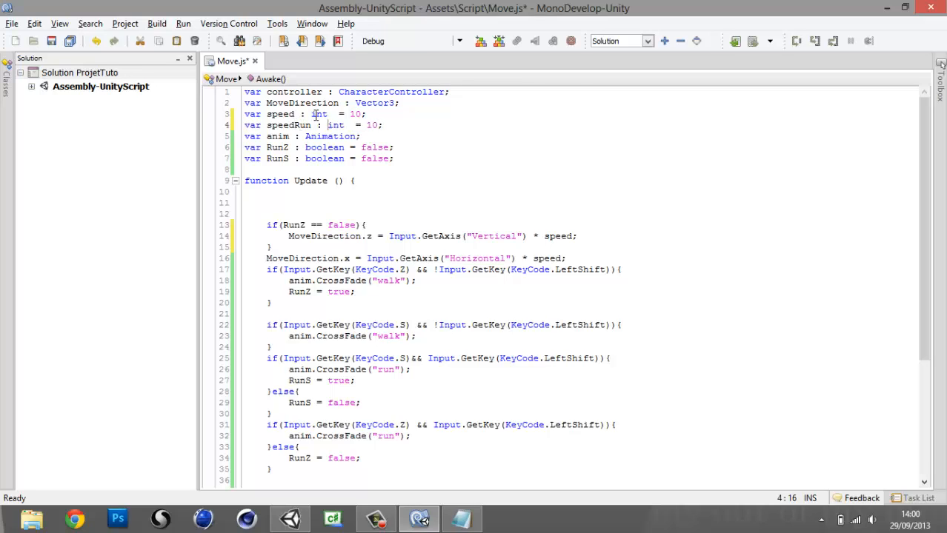
pyautogui.hotkey('ctrl', 's')
# Start an else if( branch on a new line below the closing brace of the RunZ == false block
pyautogui.doubleClick(283, 125)
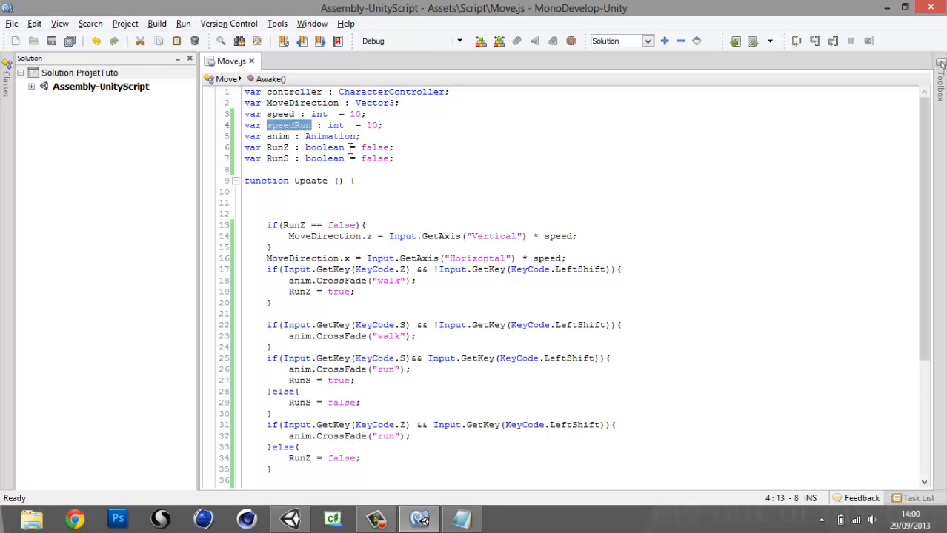
pyautogui.scroll(-4, 444, 226)
pyautogui.scroll(3, 282, 180)
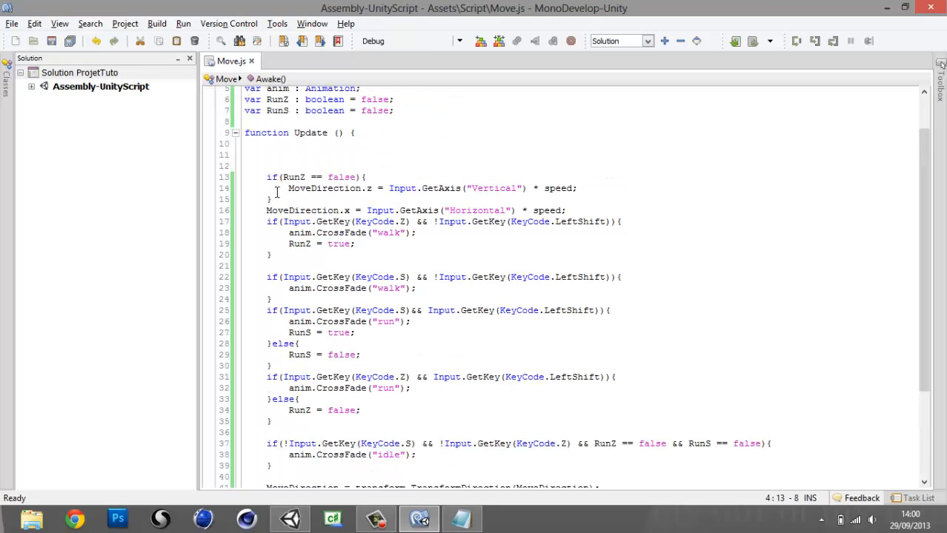
pyautogui.click(276, 199)
pyautogui.press('Return')
pyautogui.write('el')
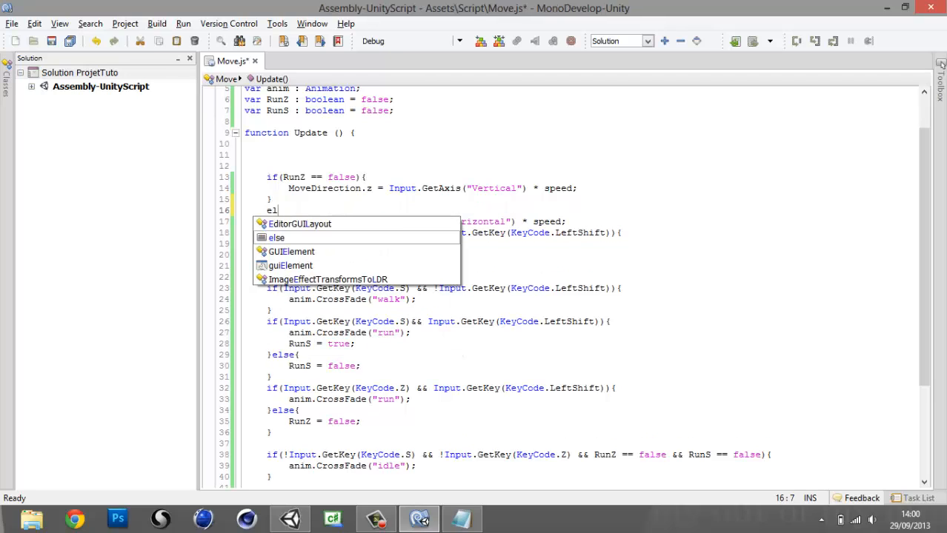
pyautogui.write('seif')
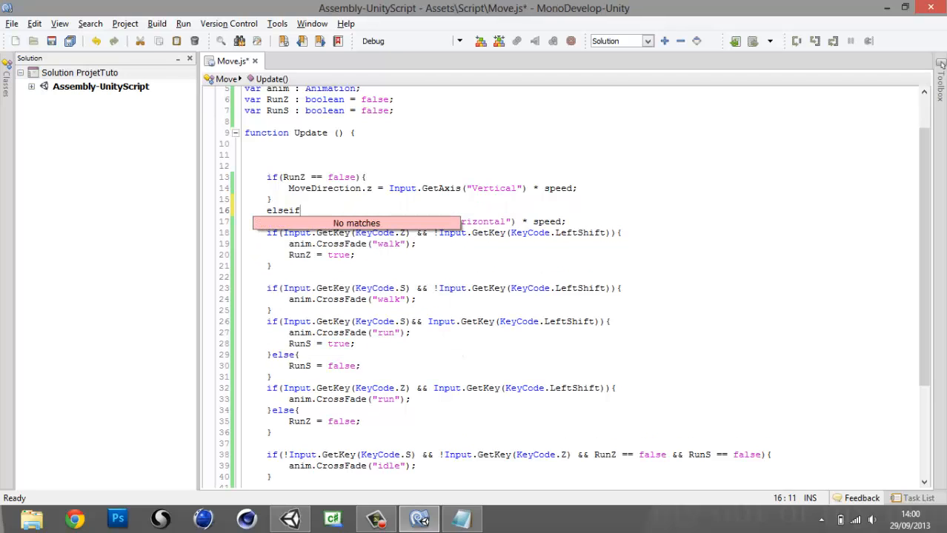
pyautogui.press('Left')
pyautogui.press('Left')
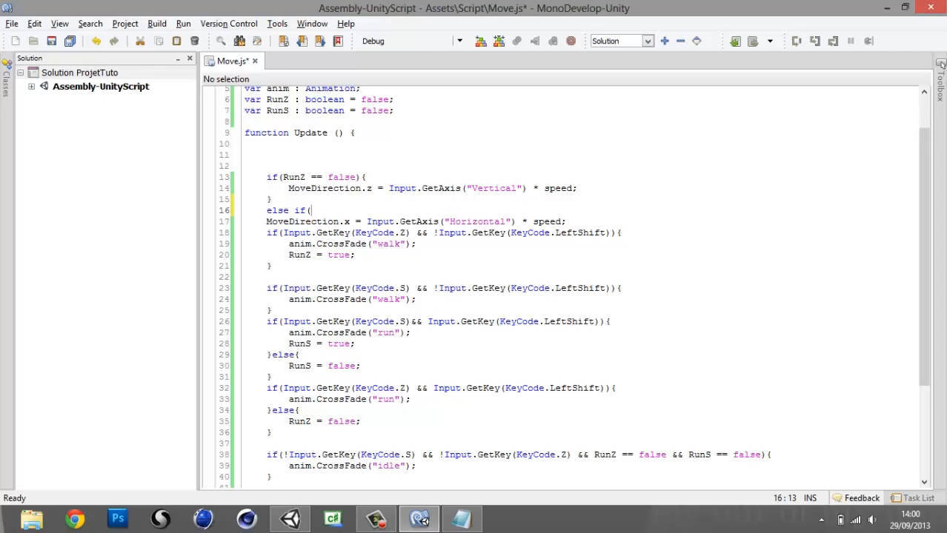
# Complete the else if condition with RunZ == true and add its opening and closing braces around an empty line
pyautogui.write('Run')
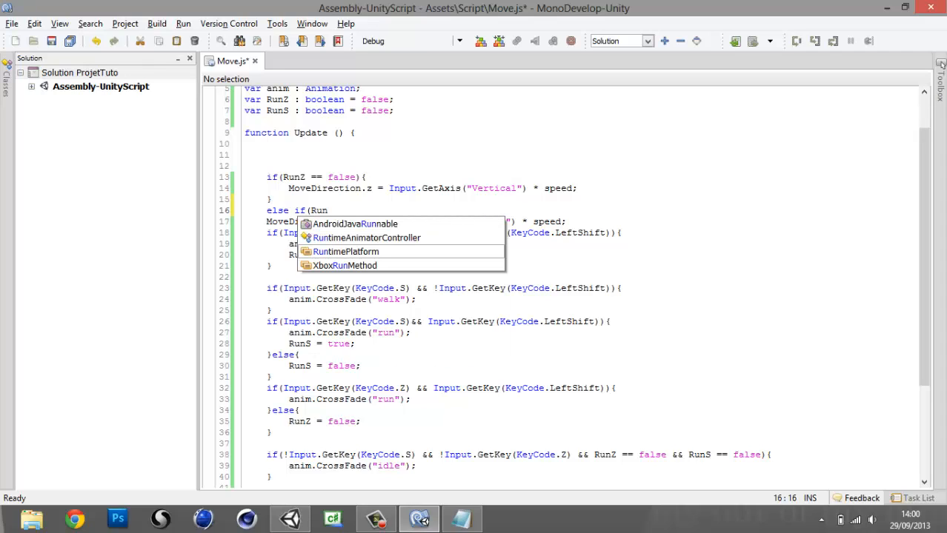
pyautogui.write('Z =')
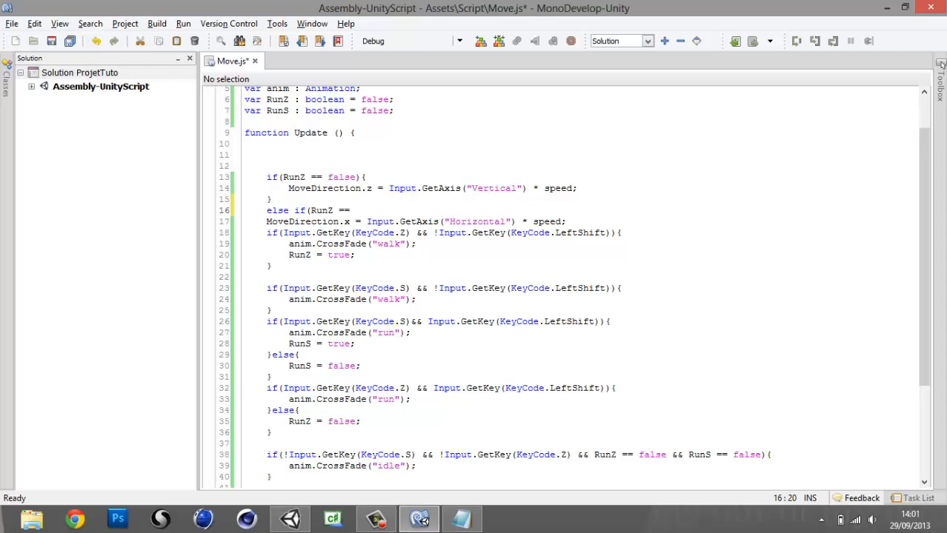
pyautogui.write('= tru')
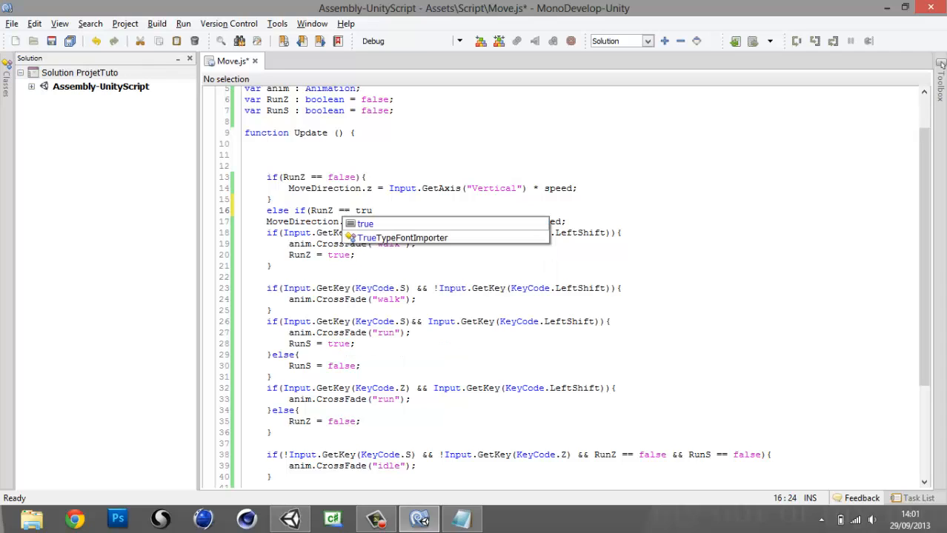
pyautogui.write('e){')
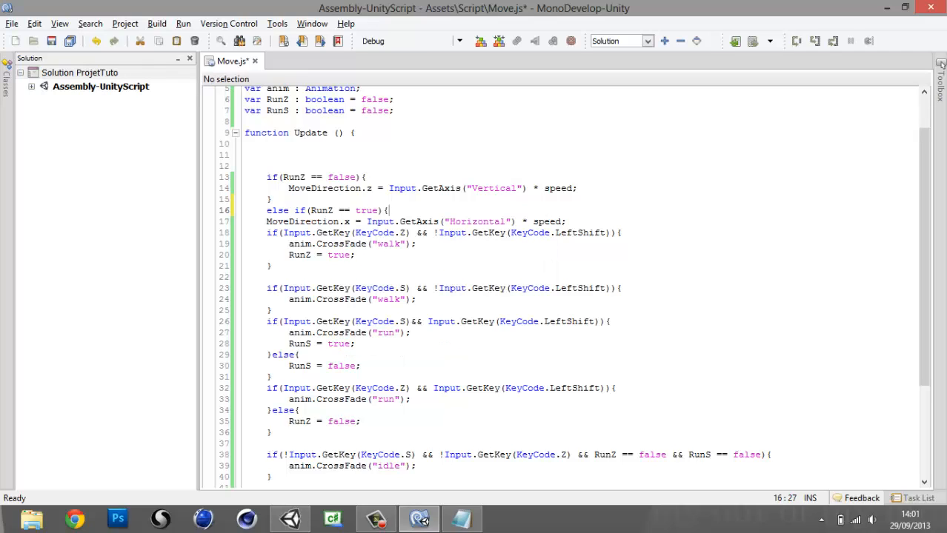
pyautogui.press('Return')
pyautogui.press('Return')
pyautogui.write('}')
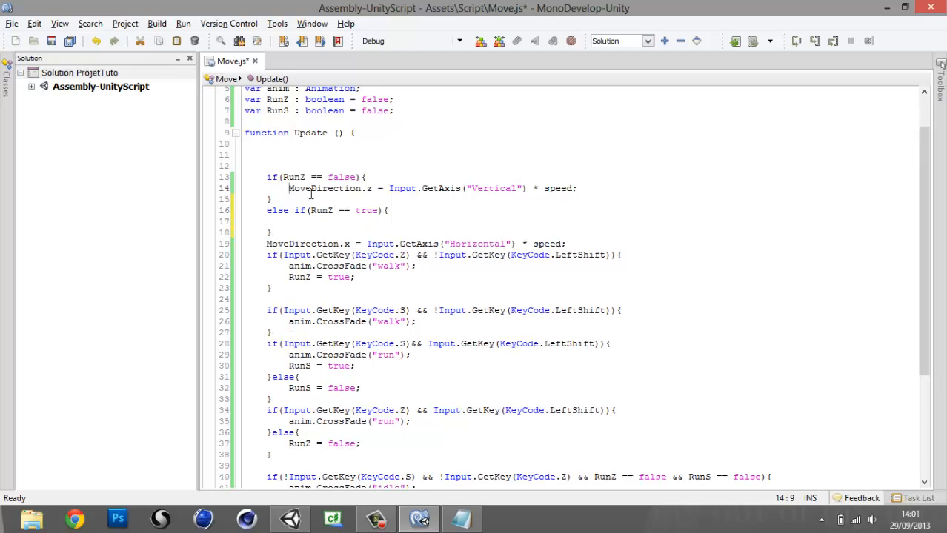
# Copy the MoveDirection.z assignment from the first block into the empty line of the else if block
pyautogui.moveTo(289, 190); pyautogui.dragTo(512, 190)
pyautogui.moveTo(571, 202); pyautogui.dragTo(581, 195)
pyautogui.hotkey('ctrl', 'c')
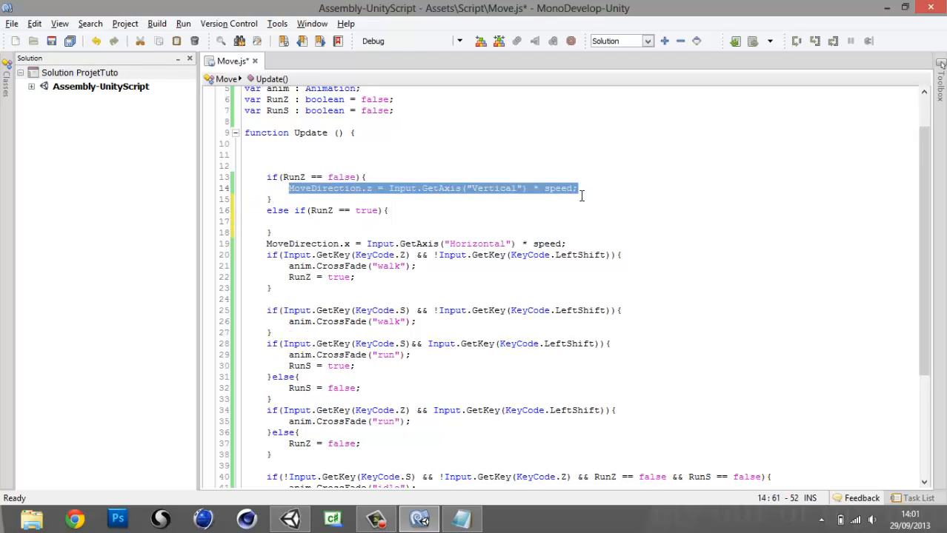
pyautogui.click(351, 222)
pyautogui.hotkey('ctrl', 'v')
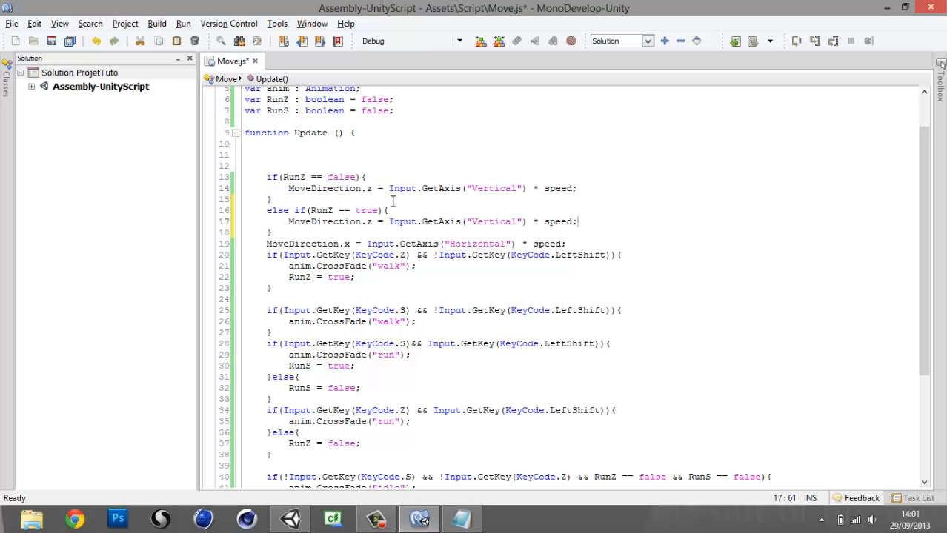
# Replace the speed multiplier with speedRun in the else if block's MoveDirection.z line
pyautogui.scroll(2, 268, 91)
pyautogui.doubleClick(288, 125)
pyautogui.hotkey('ctrl', 'c')
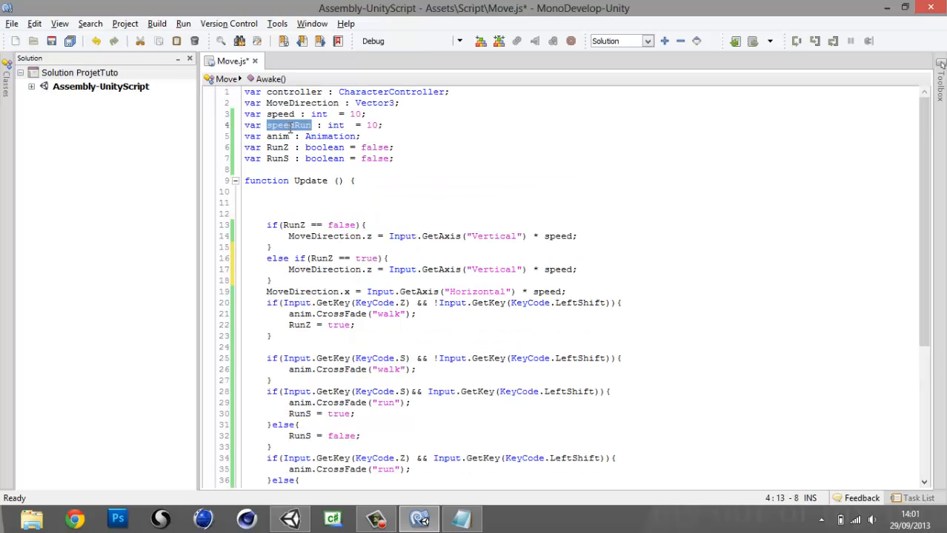
pyautogui.click(553, 269)
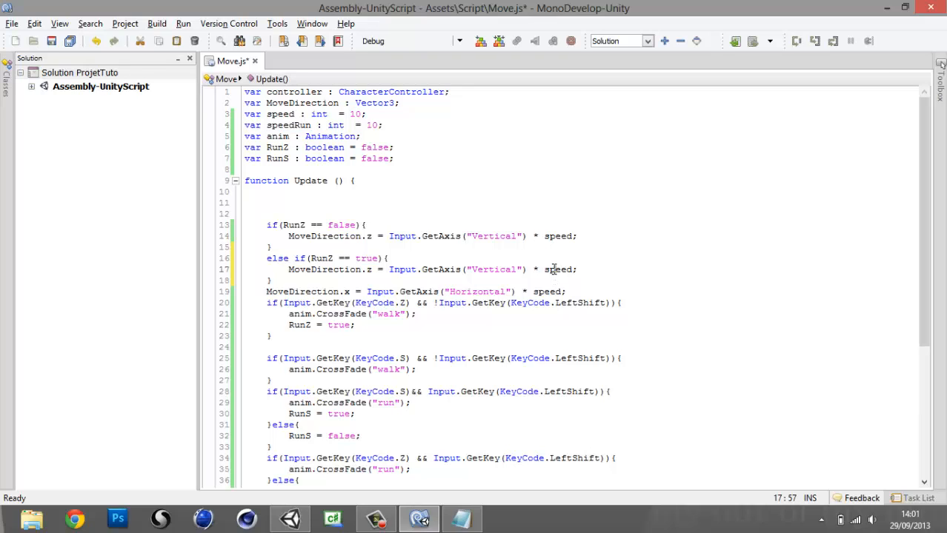
pyautogui.hotkey('ctrl', 'v')
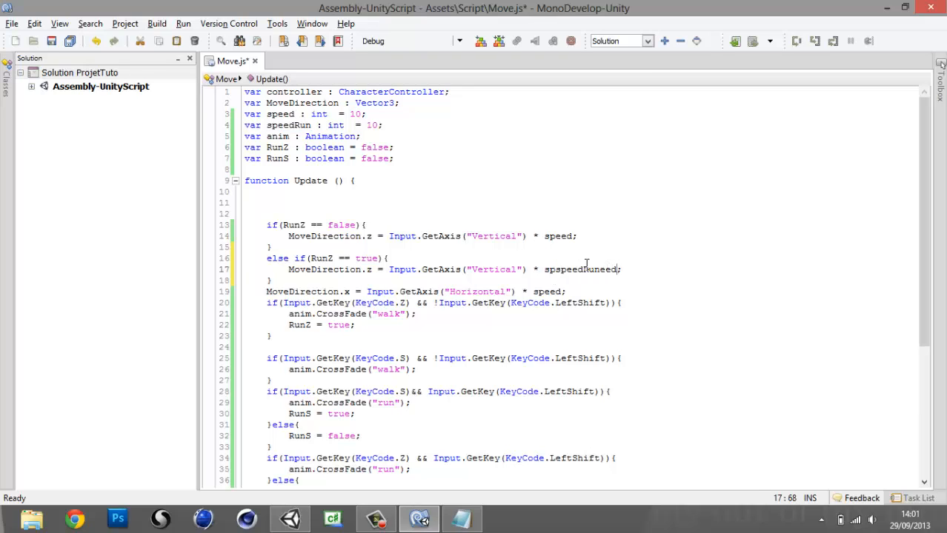
pyautogui.tripleClick(586, 270)
pyautogui.doubleClick(548, 270)
pyautogui.write('speedRun')
# Set the initial value of speedRun to 20 and save the script
pyautogui.doubleClick(371, 127)
pyautogui.write('20')
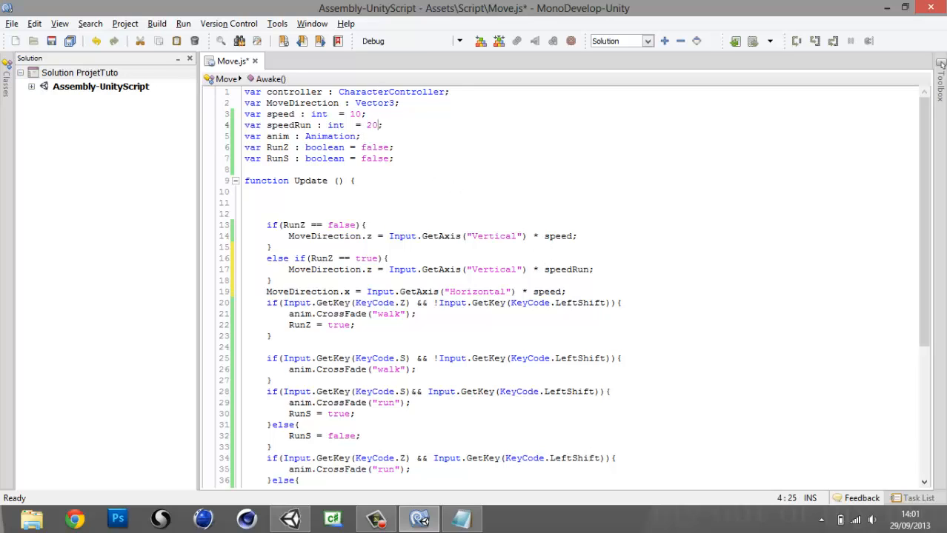
pyautogui.hotkey('ctrl', 's')
# Extend the else if condition with || RunS == true after RunZ == true
pyautogui.scroll(-2, 579, 213)
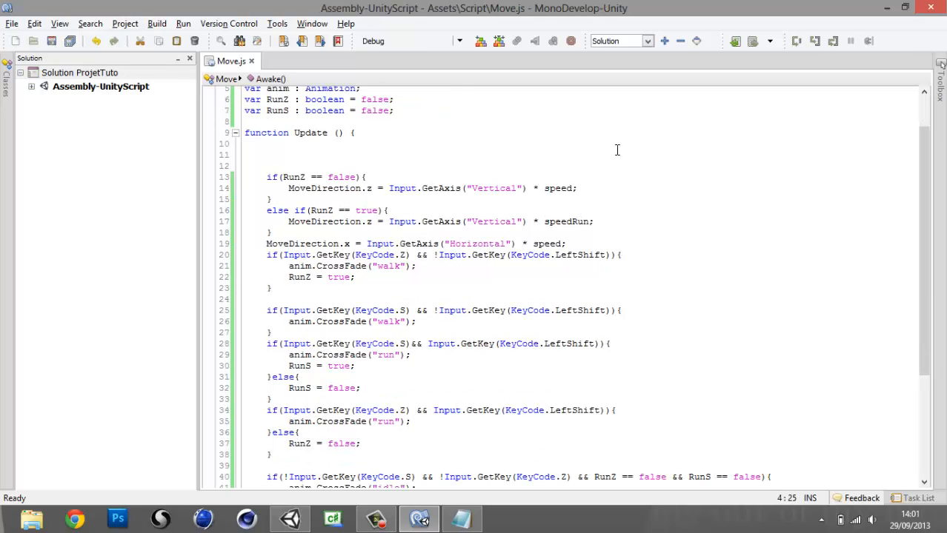
pyautogui.moveTo(318, 210); pyautogui.dragTo(340, 210)
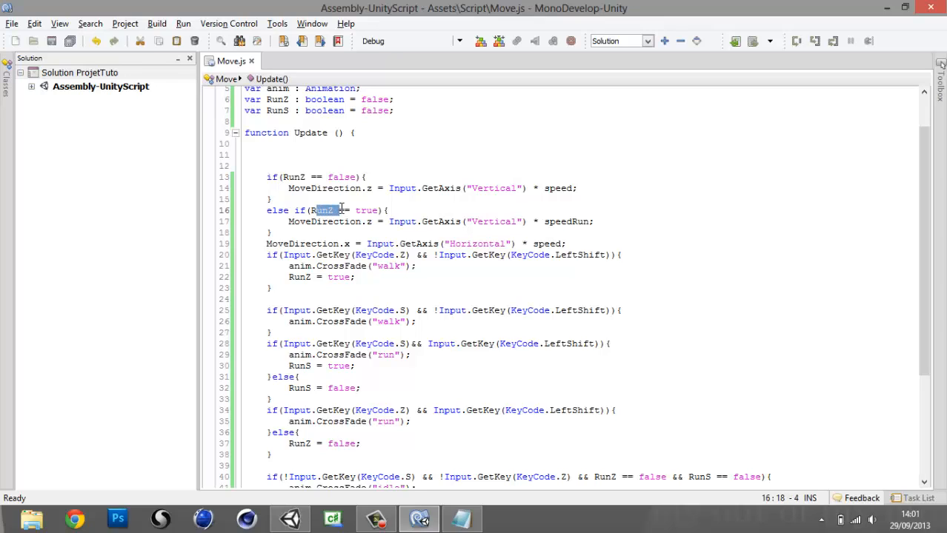
pyautogui.click(342, 210)
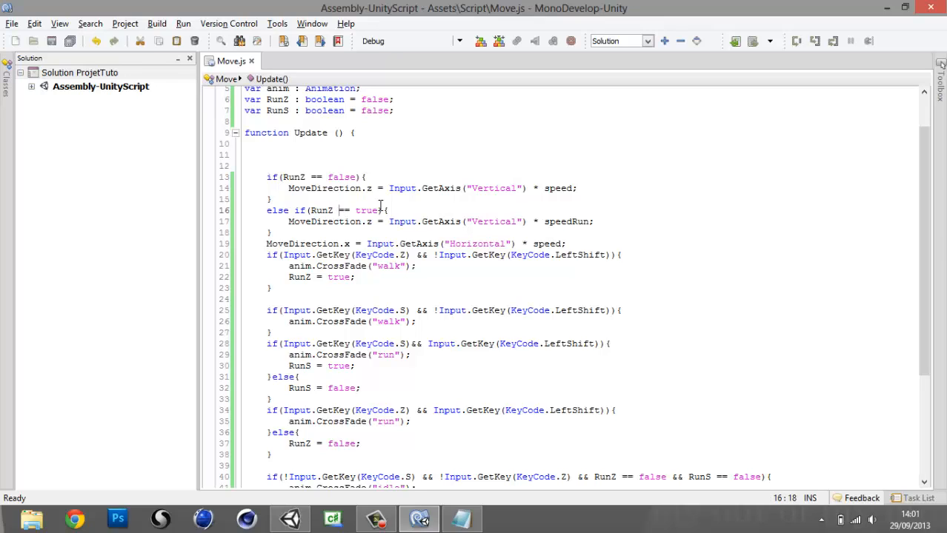
pyautogui.click(381, 210)
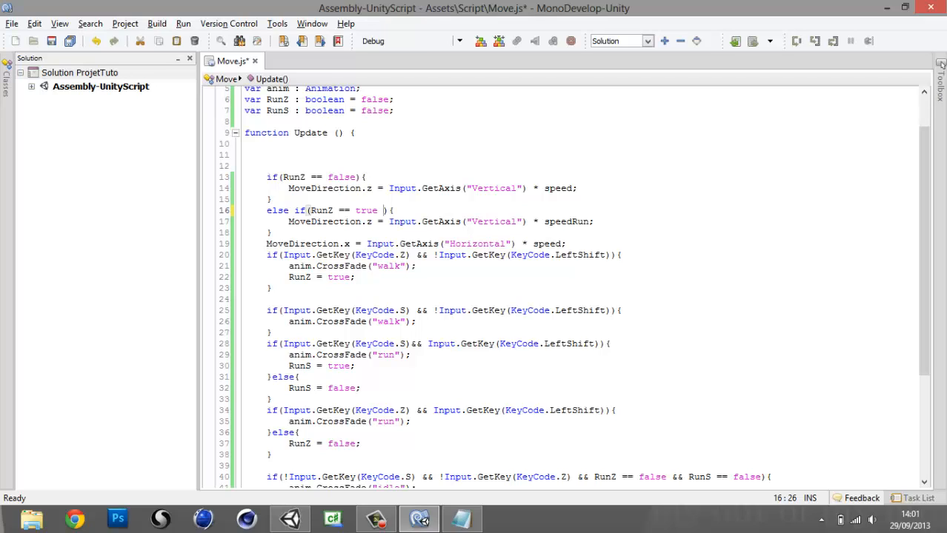
pyautogui.write('||')
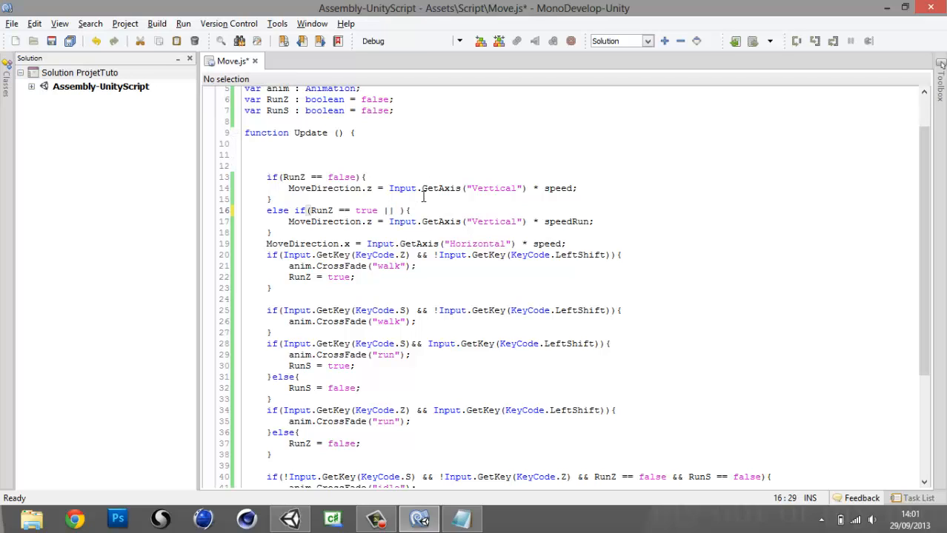
pyautogui.moveTo(310, 210); pyautogui.dragTo(378, 211)
pyautogui.click(399, 210)
pyautogui.write('RunZ == true')
pyautogui.click(423, 210)
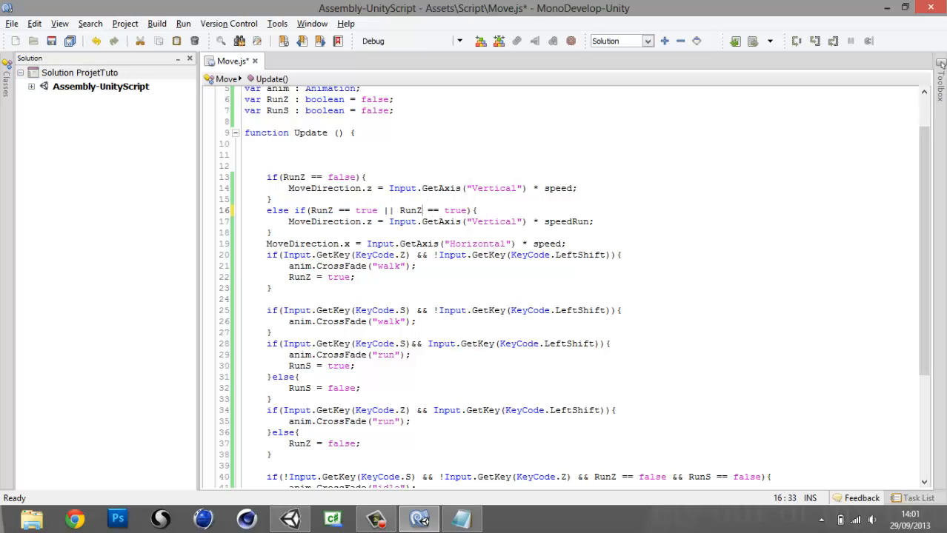
pyautogui.press('BackSpace')
pyautogui.write('S')
# Extend the first if condition with && RunS == false after RunZ == false, and save the script
pyautogui.click(359, 178)
pyautogui.write('&é')
pyautogui.press('Escape')
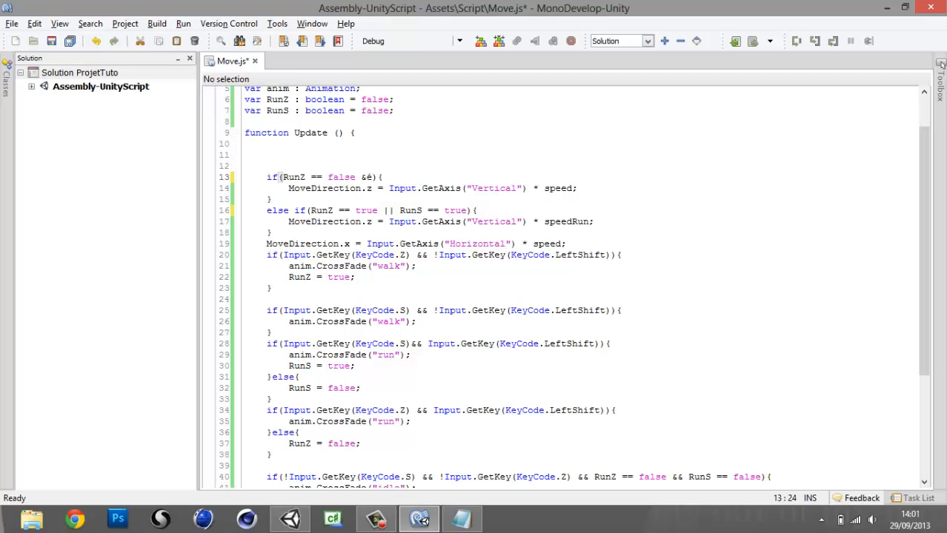
pyautogui.write('é')
pyautogui.press('BackSpace')
pyautogui.moveTo(282, 177); pyautogui.dragTo(357, 175)
pyautogui.hotkey('ctrl', 'c')
pyautogui.click(377, 177)
pyautogui.hotkey('ctrl', 'v')
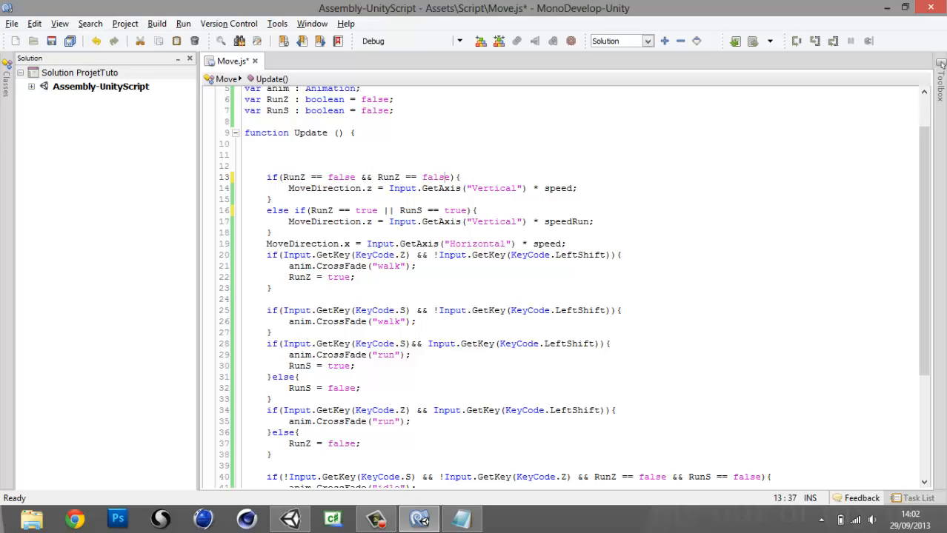
pyautogui.write('S')
pyautogui.press('BackSpace')
pyautogui.hotkey('ctrl', 's')
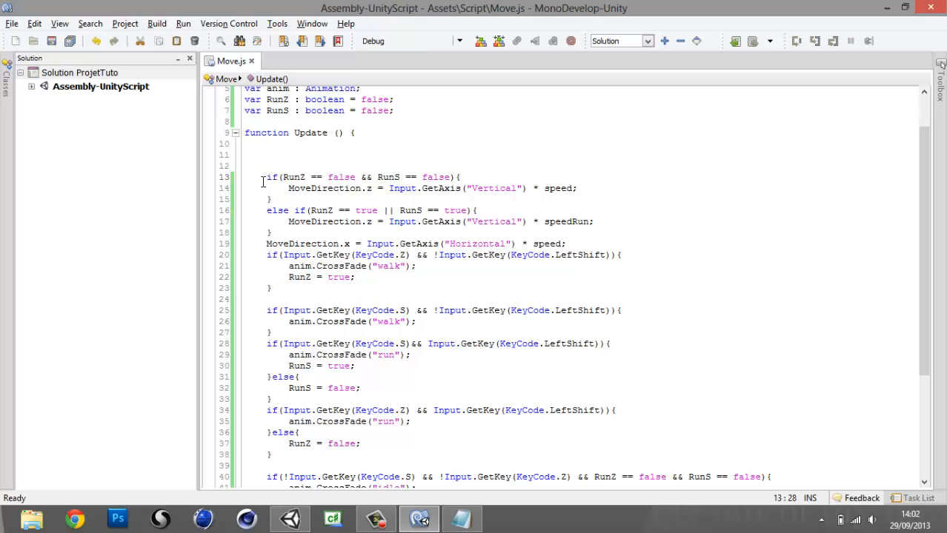
# Review the first if block, its MoveDirection.z line, and the speed variable it uses
pyautogui.moveTo(266, 177); pyautogui.dragTo(463, 172)
pyautogui.moveTo(289, 188); pyautogui.dragTo(582, 187)
pyautogui.click(584, 188)
pyautogui.doubleClick(559, 188)
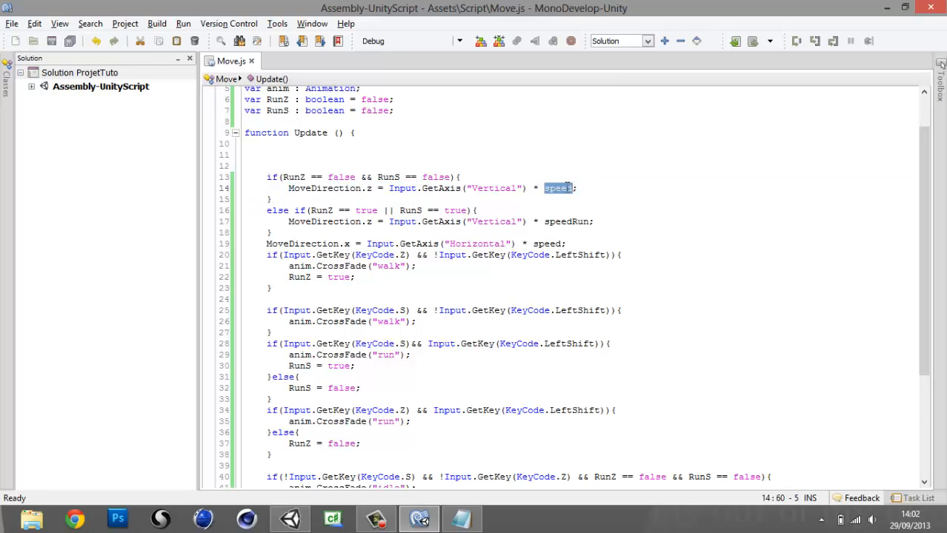
pyautogui.scroll(2, 554, 182)
pyautogui.click(357, 113)
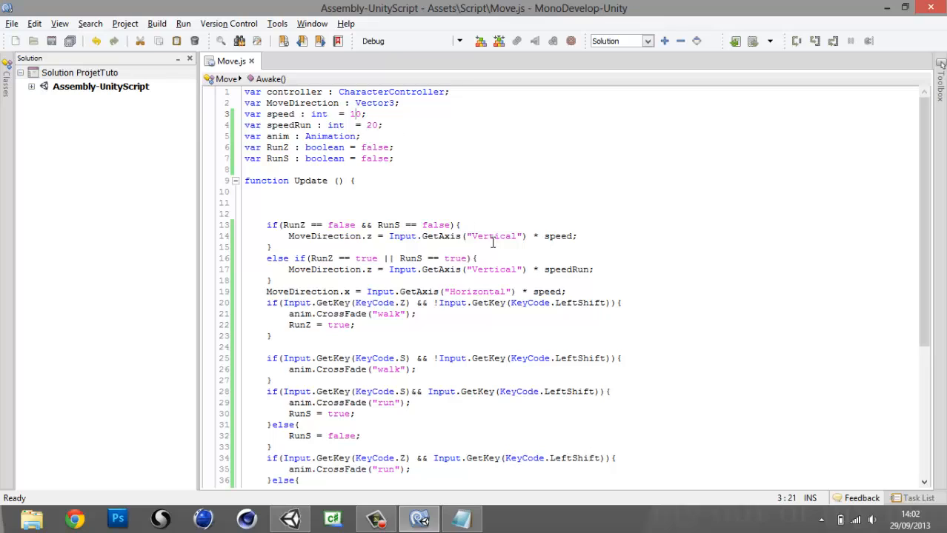
pyautogui.click(549, 236)
# Review the else if condition, its MoveDirection.z line, and the value declared for speedRun
pyautogui.moveTo(267, 258); pyautogui.dragTo(332, 260)
pyautogui.doubleClick(331, 259)
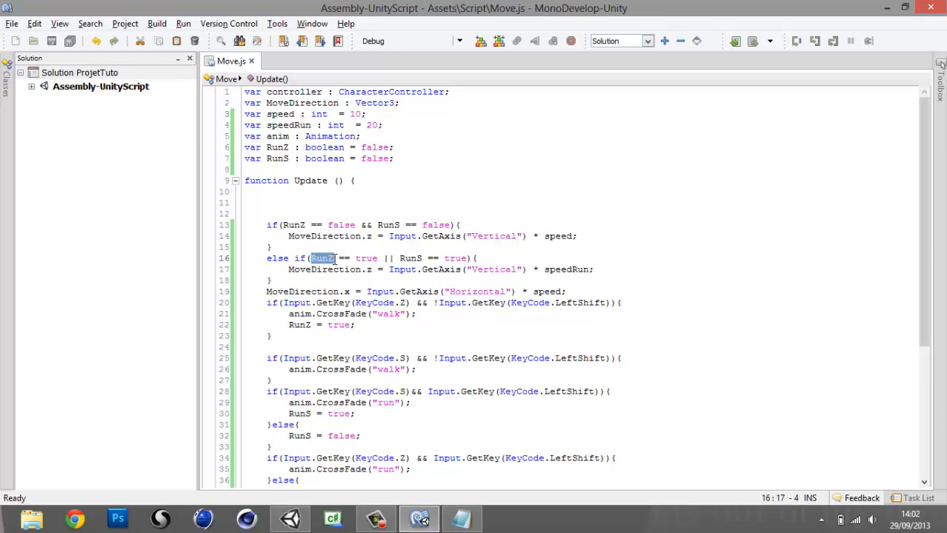
pyautogui.doubleClick(368, 259)
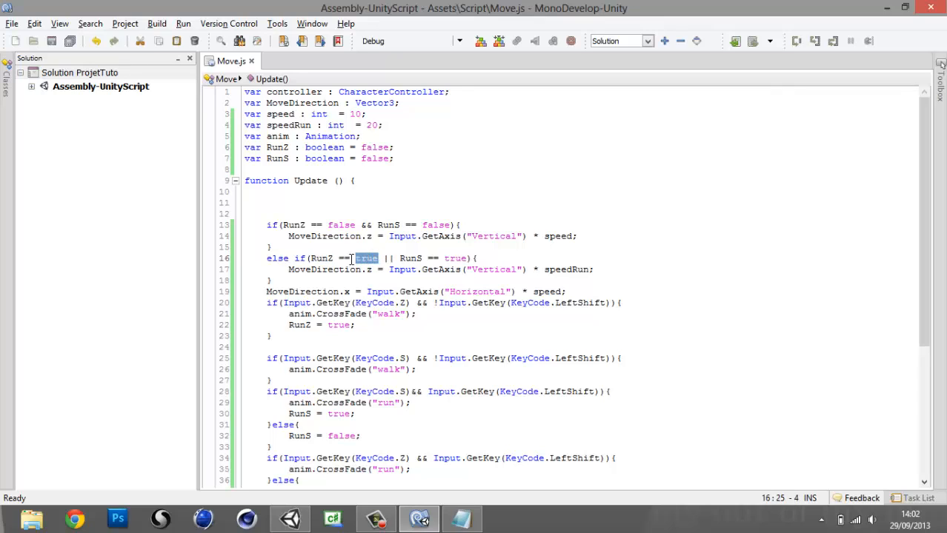
pyautogui.click(334, 258)
pyautogui.moveTo(424, 255); pyautogui.dragTo(418, 254)
pyautogui.click(280, 279)
pyautogui.moveTo(275, 275); pyautogui.dragTo(606, 270)
pyautogui.click(606, 269)
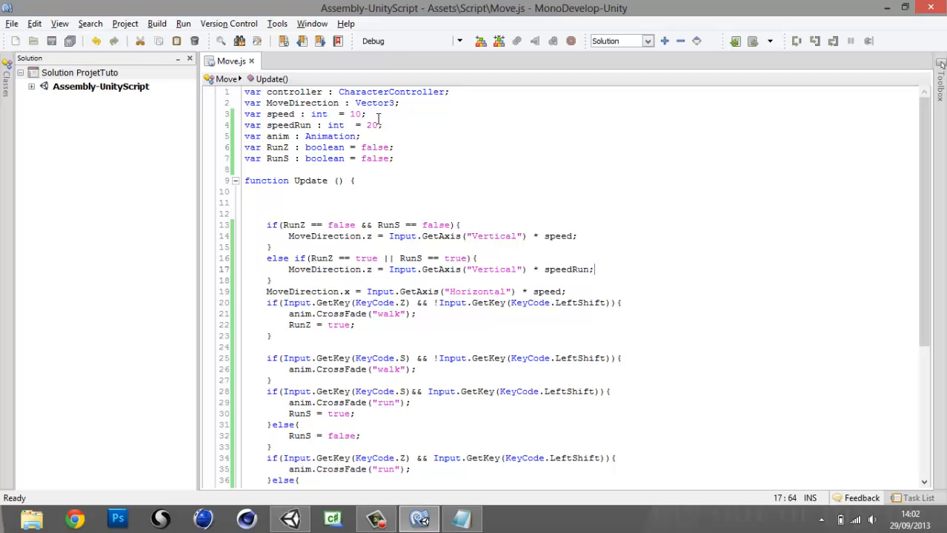
pyautogui.doubleClick(372, 126)
pyautogui.click(645, 189)
# Switch to Unity and play the scene with the demon's Inspector shown, moving the demon forward to test its speed
pyautogui.click(887, 8)
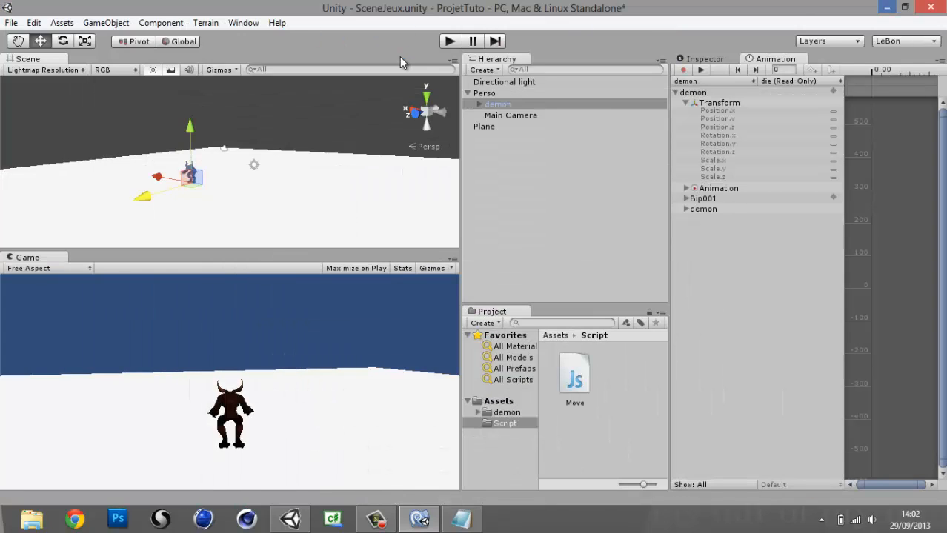
pyautogui.click(690, 60)
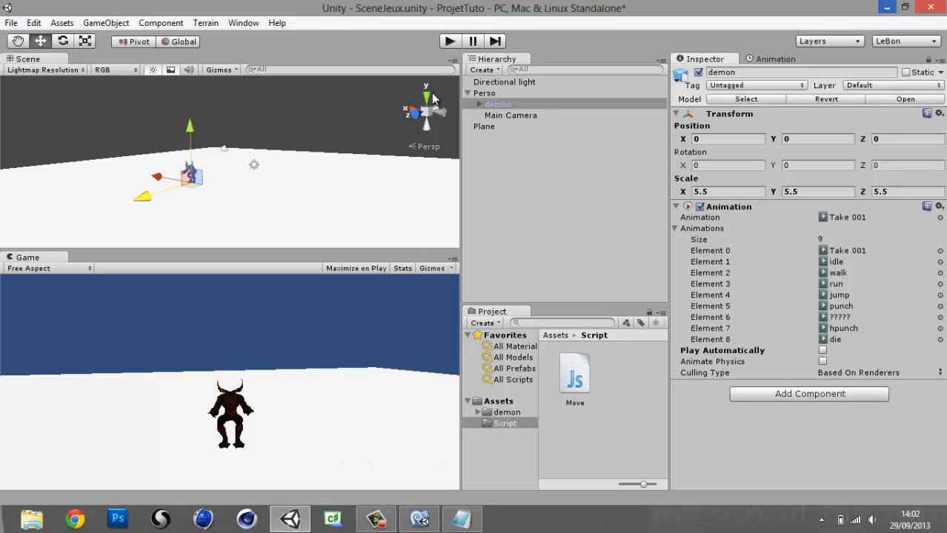
pyautogui.click(449, 42)
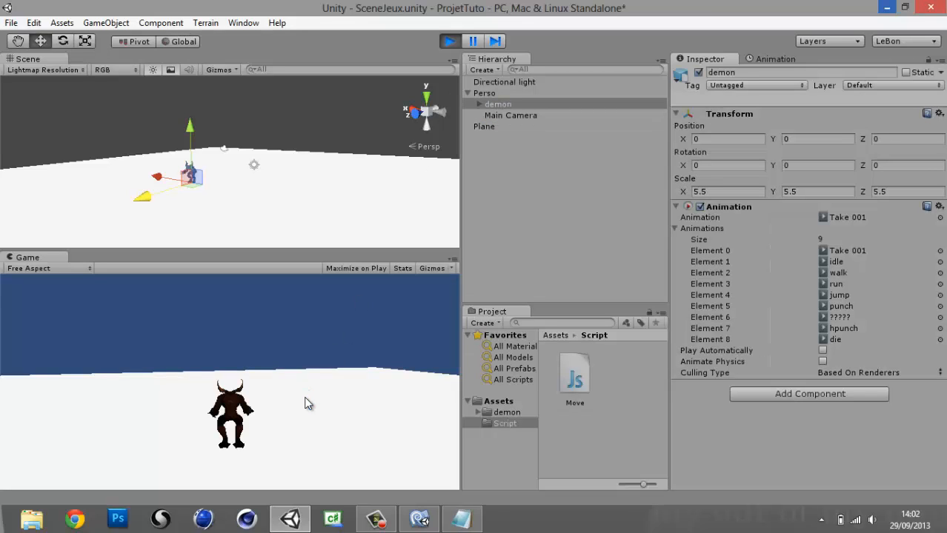
pyautogui.press('Up')
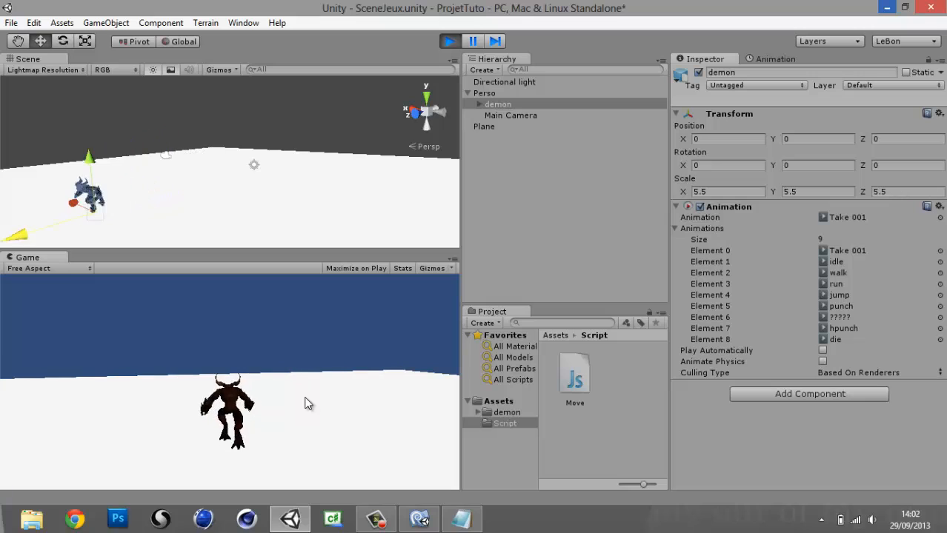
pyautogui.press('Up')
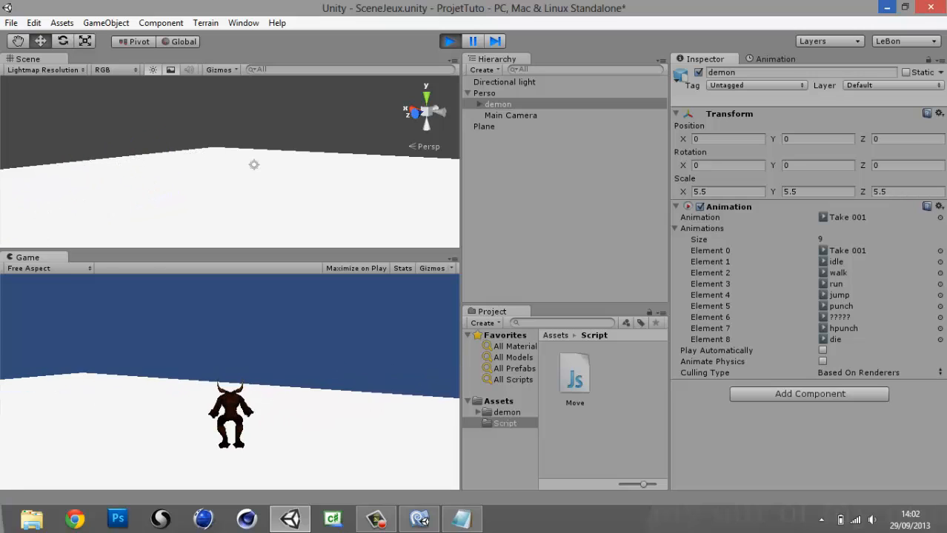
# Test the demon's forward and backward movement in the running game
pyautogui.press('Up')
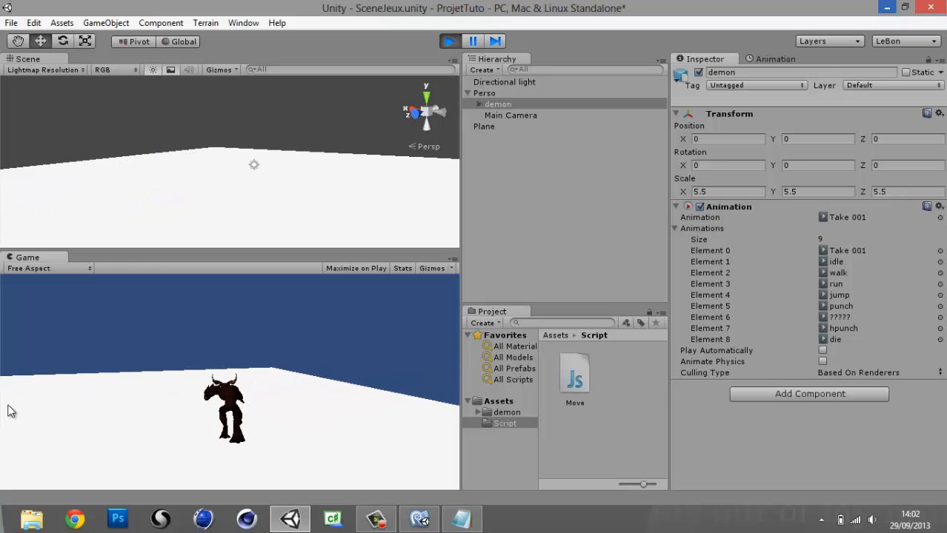
pyautogui.press('Up')
pyautogui.press('Down')
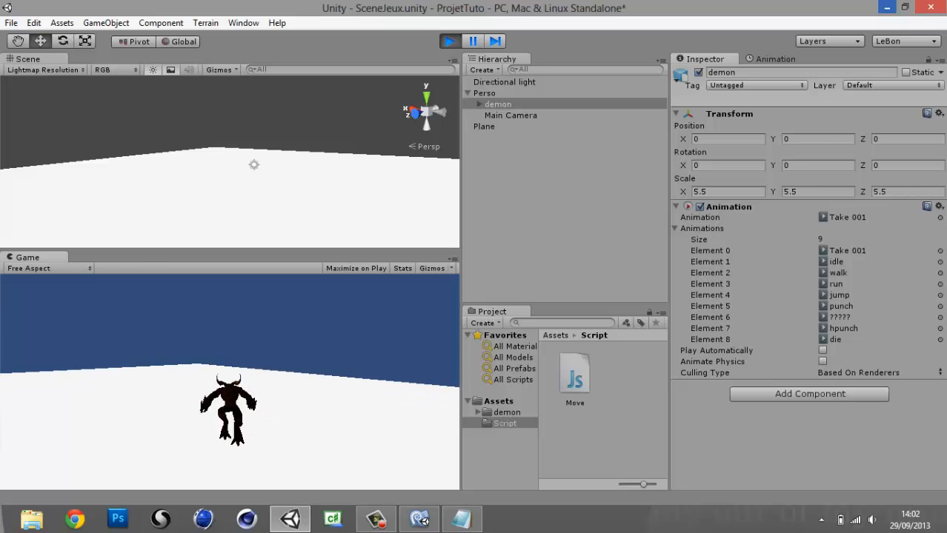
pyautogui.press('Up')
pyautogui.press('Up')
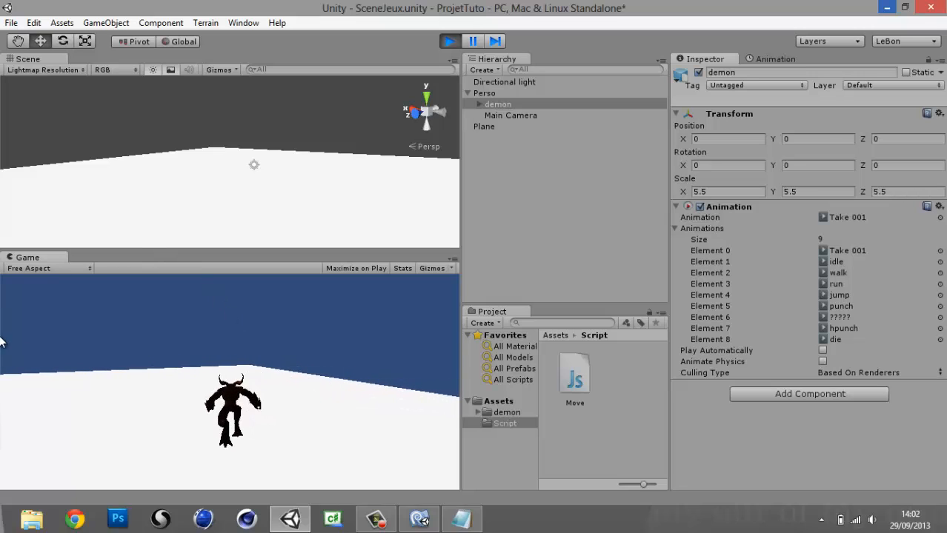
# Select Perso during play and frame it in the Scene view from the side, with the surrounding plane in view
pyautogui.click(486, 93)
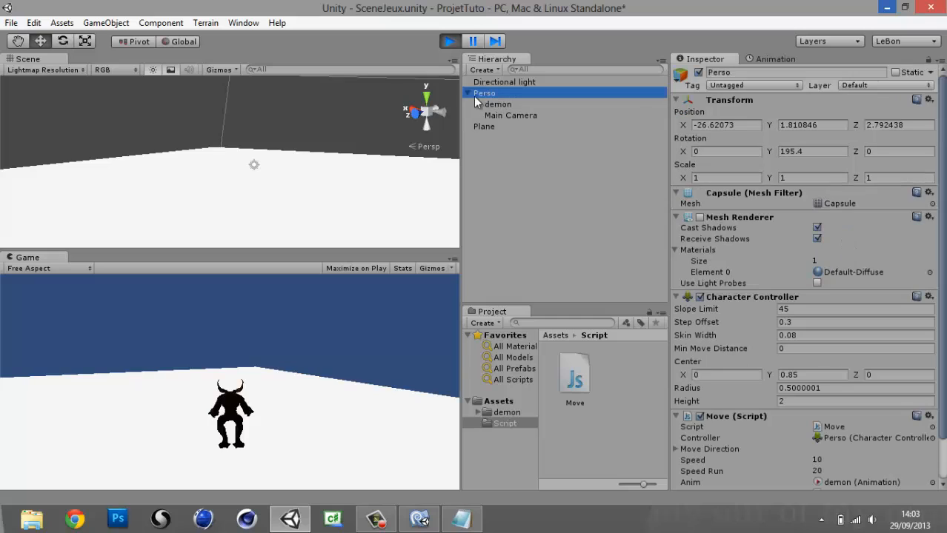
pyautogui.press('f')
pyautogui.moveTo(338, 160); pyautogui.dragTo(137, 259, button='right')
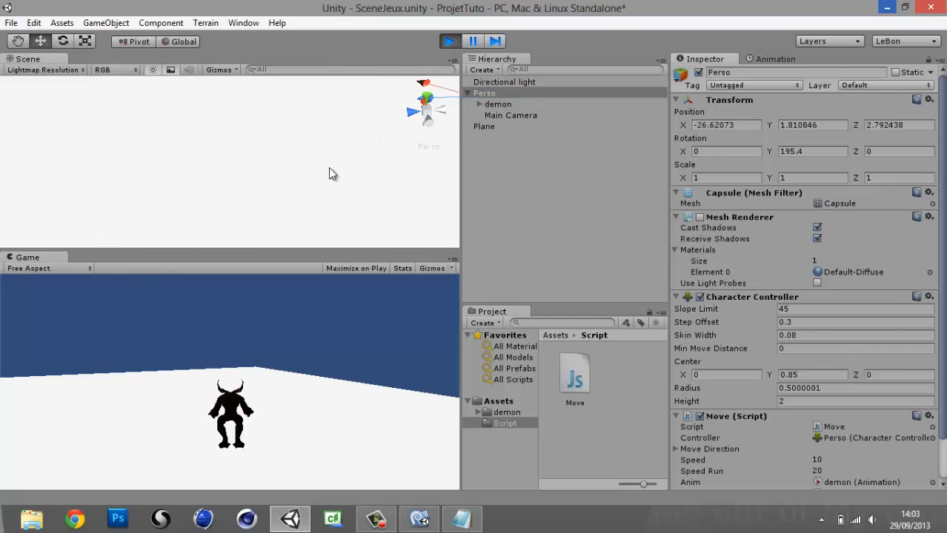
pyautogui.click(498, 92)
pyautogui.press('f')
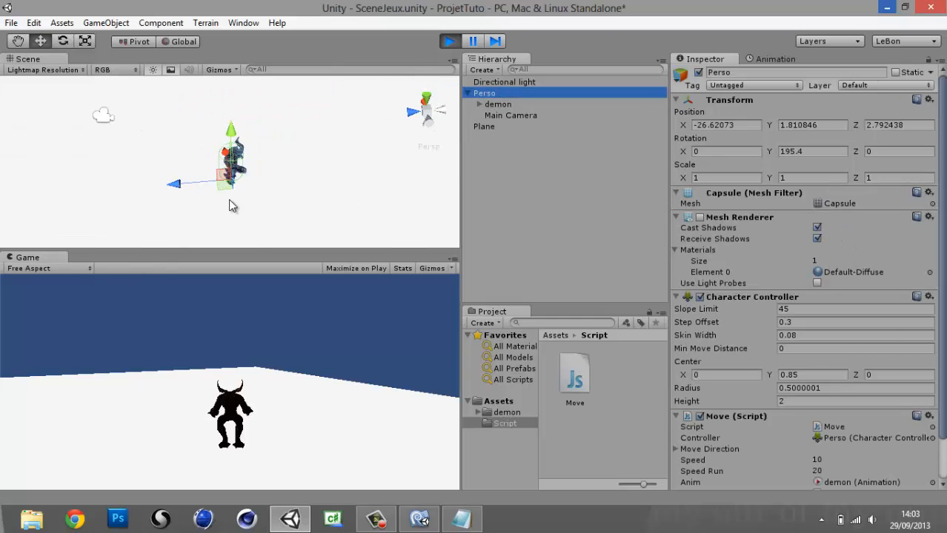
pyautogui.moveTo(232, 203); pyautogui.dragTo(251, 180, button='right')
pyautogui.moveTo(239, 125); pyautogui.dragTo(245, 69, button='middle')
pyautogui.scroll(5, 271, 155)
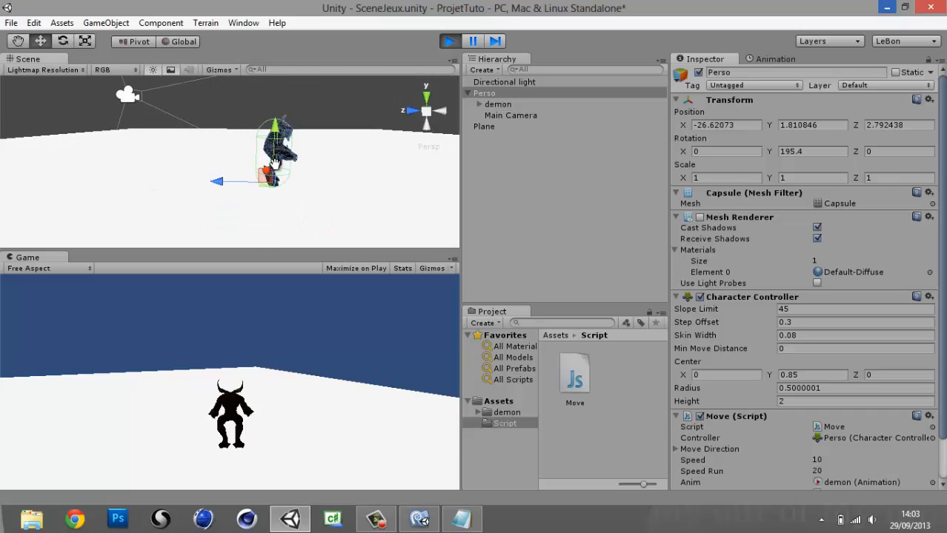
pyautogui.scroll(-4, 269, 164)
pyautogui.moveTo(261, 180); pyautogui.dragTo(236, 175, button='middle')
pyautogui.scroll(-4, 246, 156)
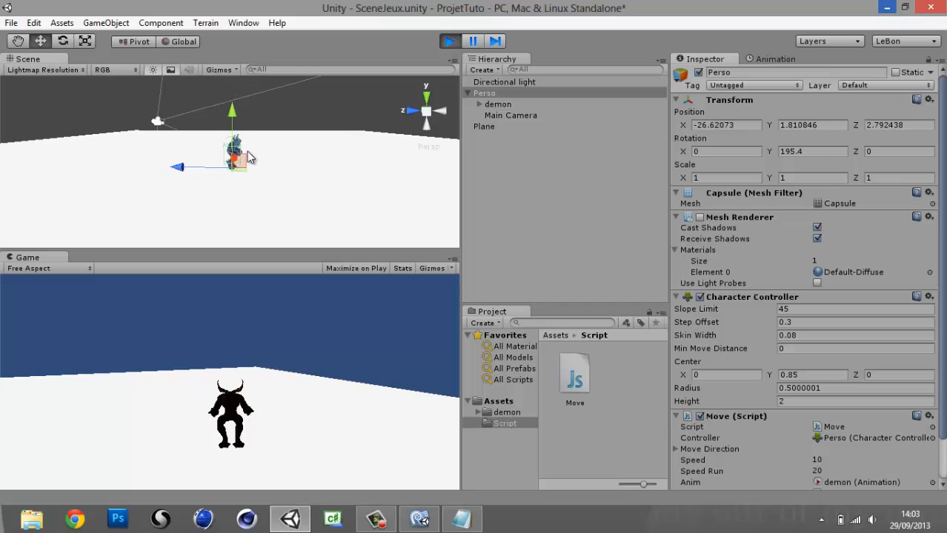
# Move the demon forward in the running game while following Perso across the plane in the Scene view
pyautogui.click(284, 372)
pyautogui.press('Up')
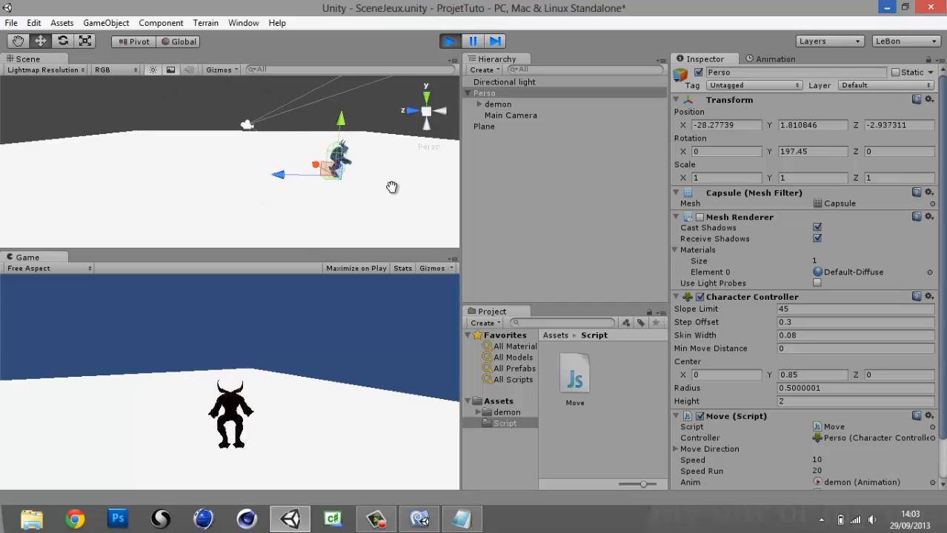
pyautogui.moveTo(391, 185); pyautogui.dragTo(201, 163, button='middle')
pyautogui.scroll(-3, 201, 169)
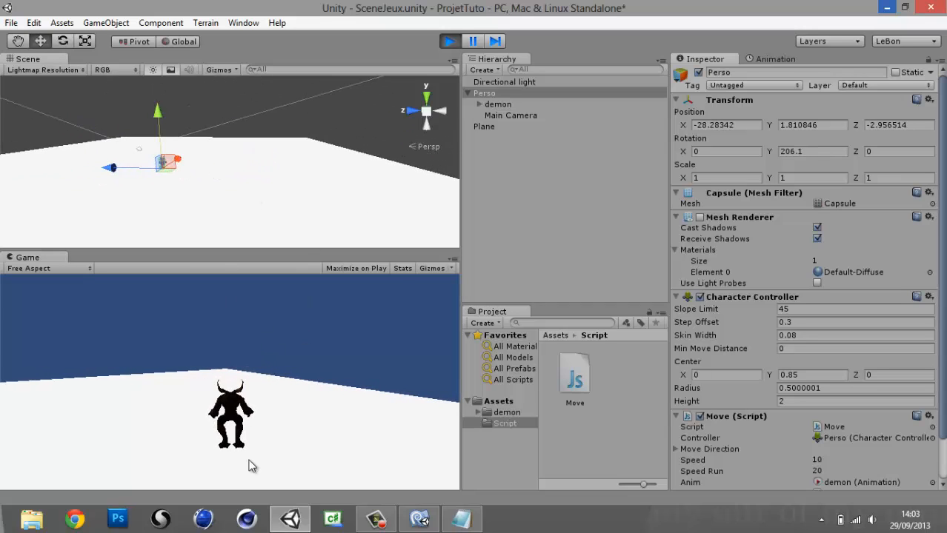
pyautogui.click(304, 414)
pyautogui.press('Up')
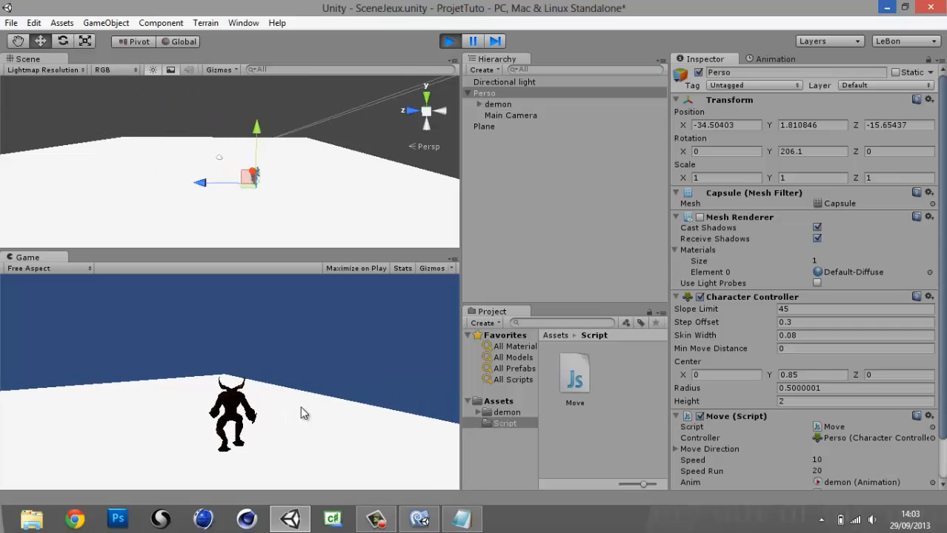
pyautogui.scroll(-3, 307, 135)
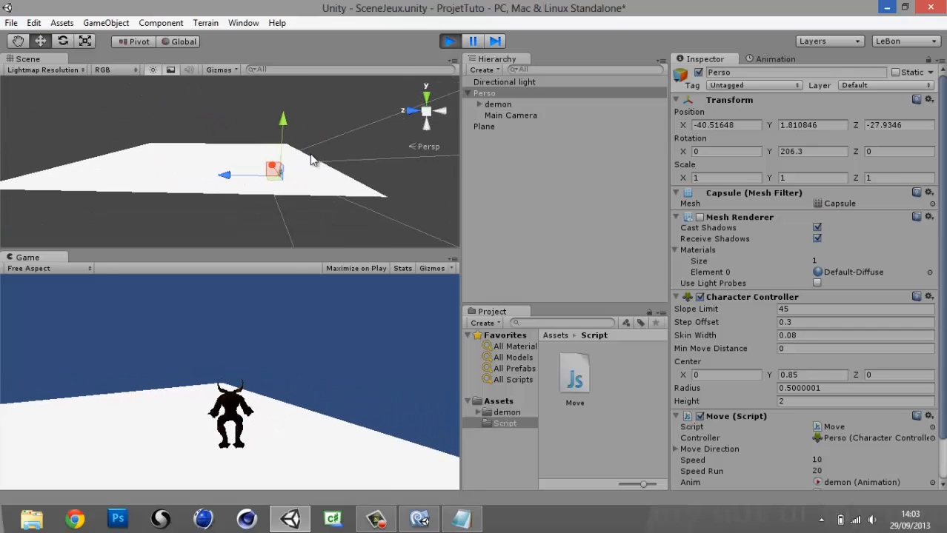
# Turn the demon around, move it forward back across the plane, and stop playing the scene
pyautogui.press('Left')
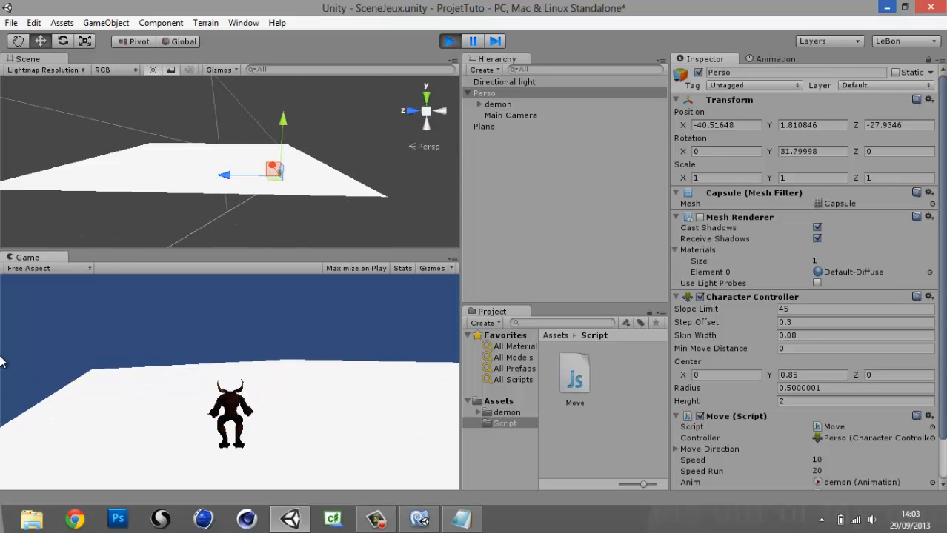
pyautogui.press('Up')
pyautogui.press('Up')
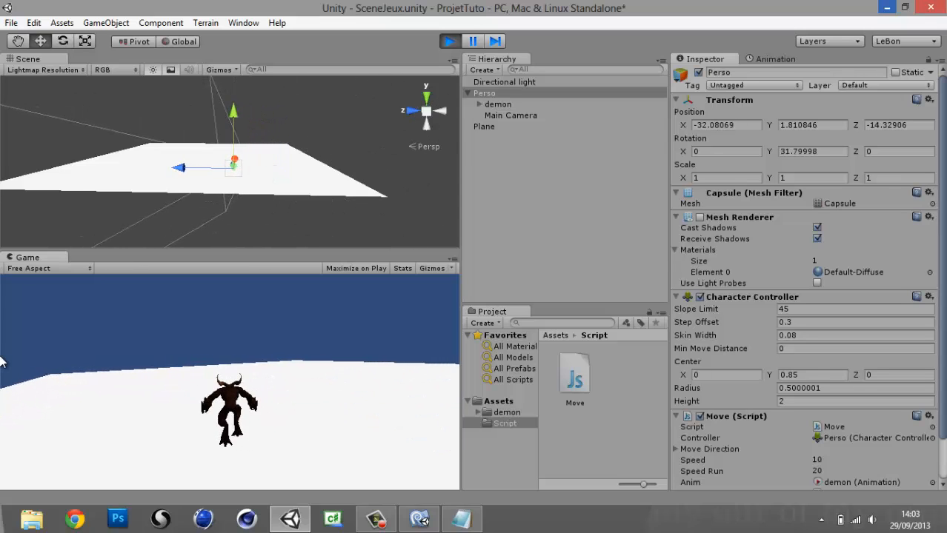
pyautogui.press('Up')
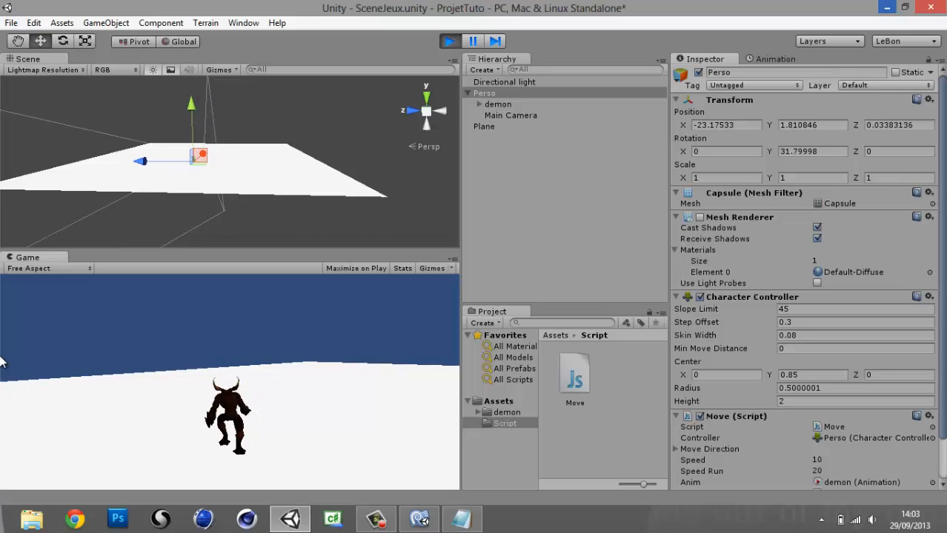
pyautogui.press('Up')
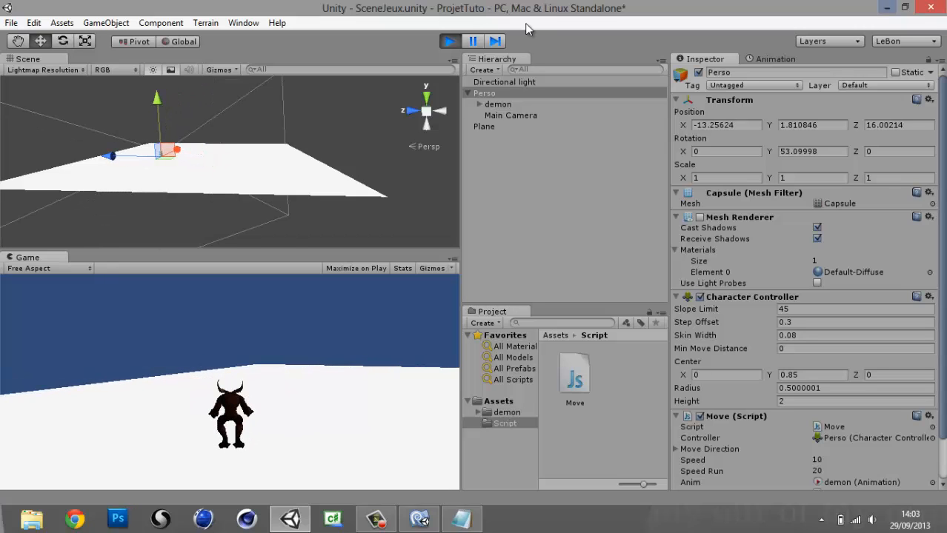
pyautogui.click(447, 43)
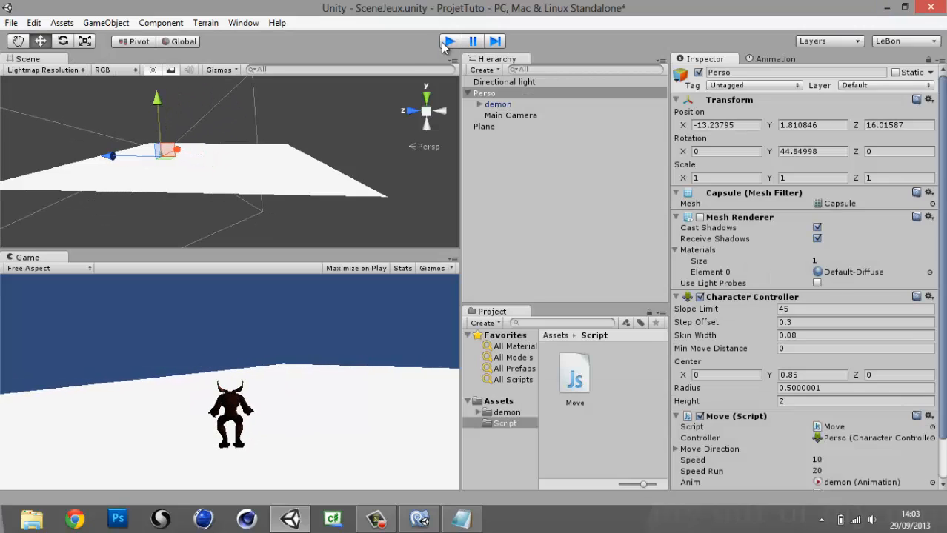
# Frame Perso in the Scene view and set the transform handles to Local orientation
pyautogui.doubleClick(507, 93)
pyautogui.click(177, 41)
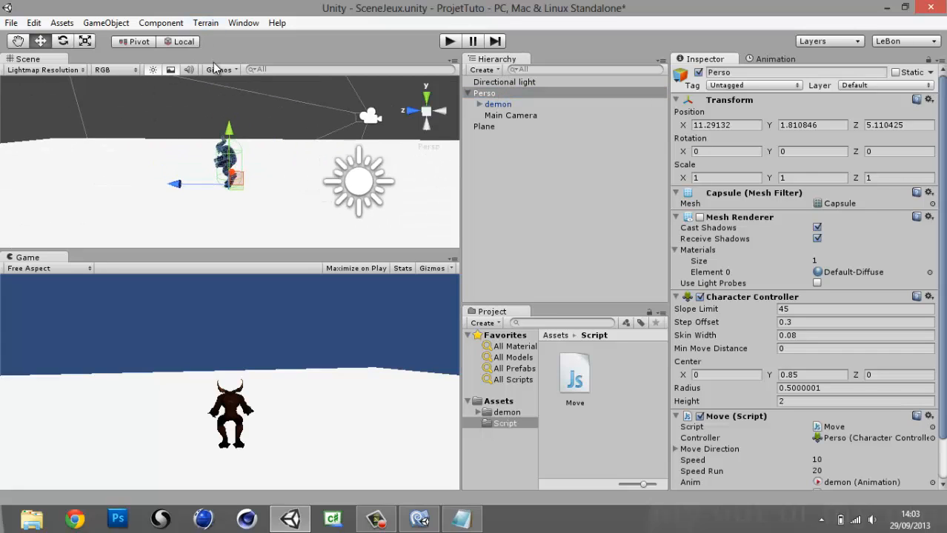
pyautogui.scroll(-2, 252, 173)
pyautogui.scroll(-2, 244, 170)
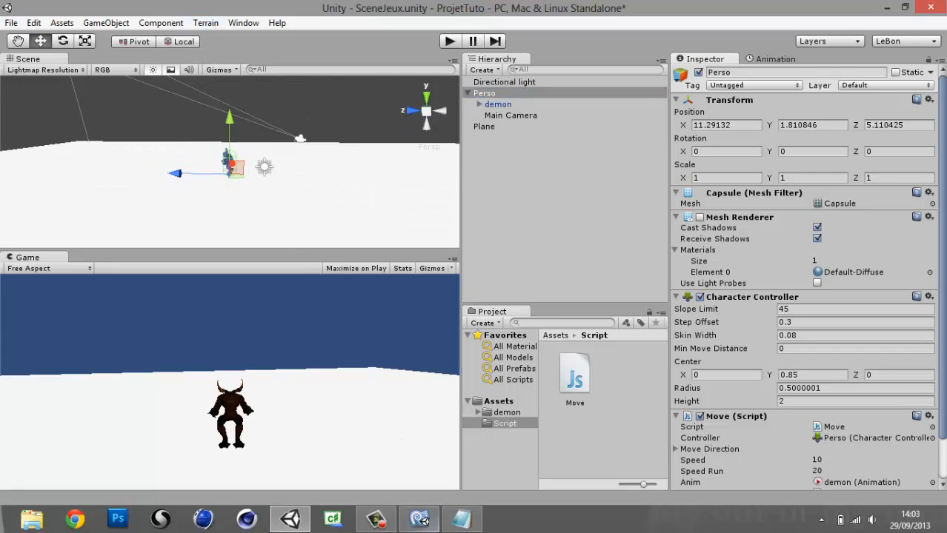
# Switch to MonoDevelop to review the walk, run and idle conditions in Move.js, and return to Unity
pyautogui.click(419, 519)
pyautogui.scroll(-6, 455, 317)
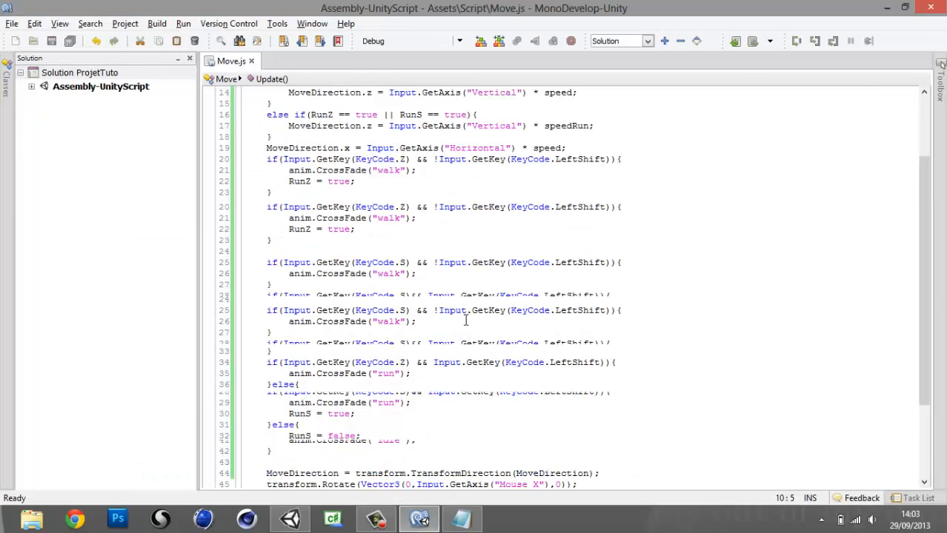
pyautogui.scroll(2, 455, 317)
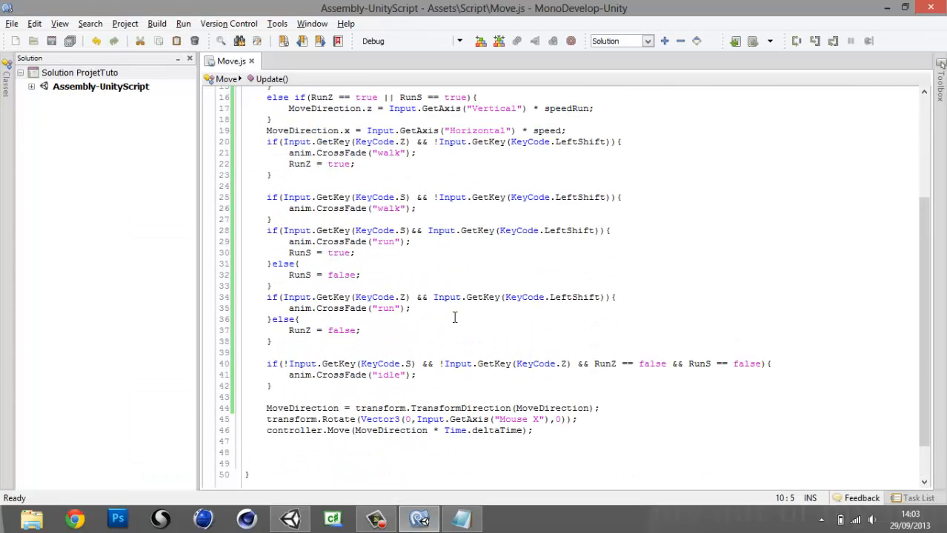
pyautogui.click(887, 7)
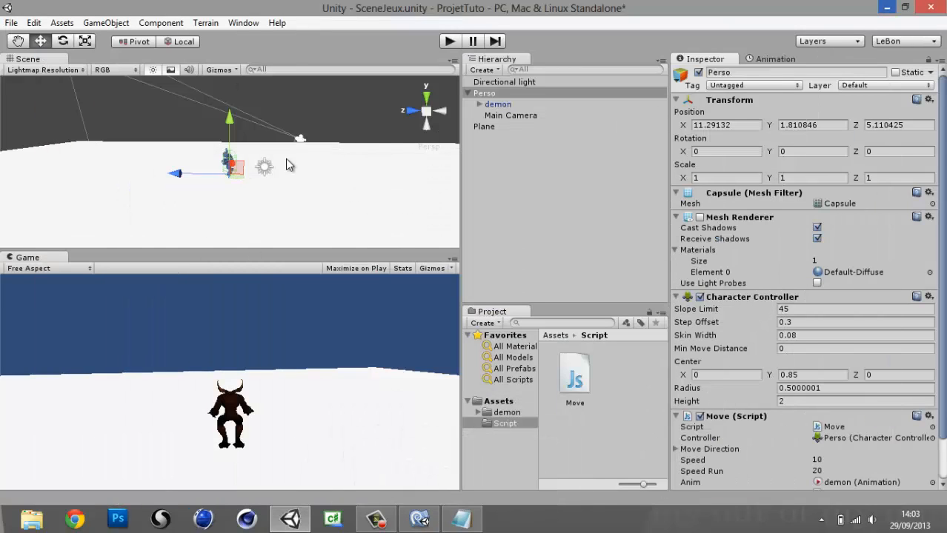
# Select Perso and raise it above the plane to a Y position of about 2.29
pyautogui.click(169, 183)
pyautogui.scroll(3, 164, 191)
pyautogui.scroll(3, 164, 190)
pyautogui.moveTo(165, 190); pyautogui.dragTo(341, 135, button='right')
pyautogui.moveTo(325, 141); pyautogui.dragTo(404, 144, button='middle')
pyautogui.moveTo(267, 142); pyautogui.dragTo(220, 135, button='middle')
pyautogui.click(220, 135)
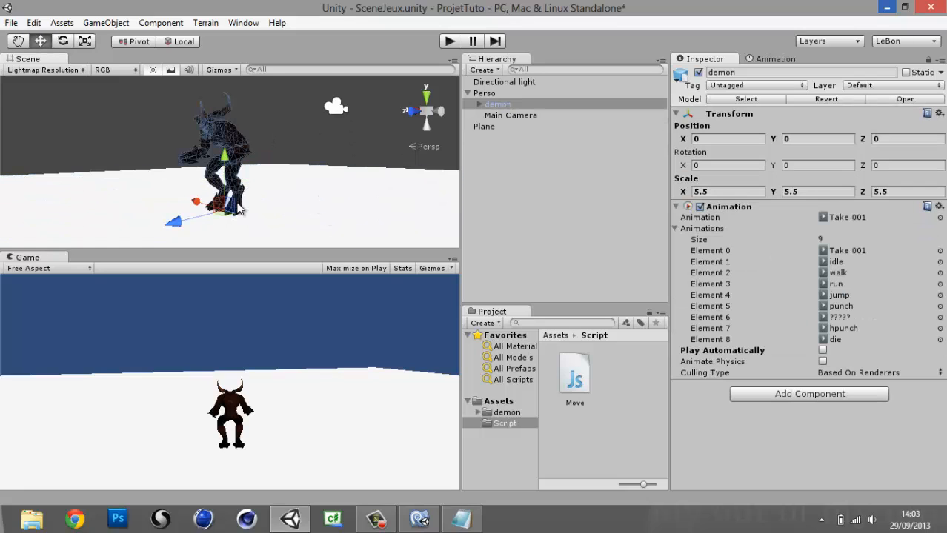
pyautogui.click(484, 93)
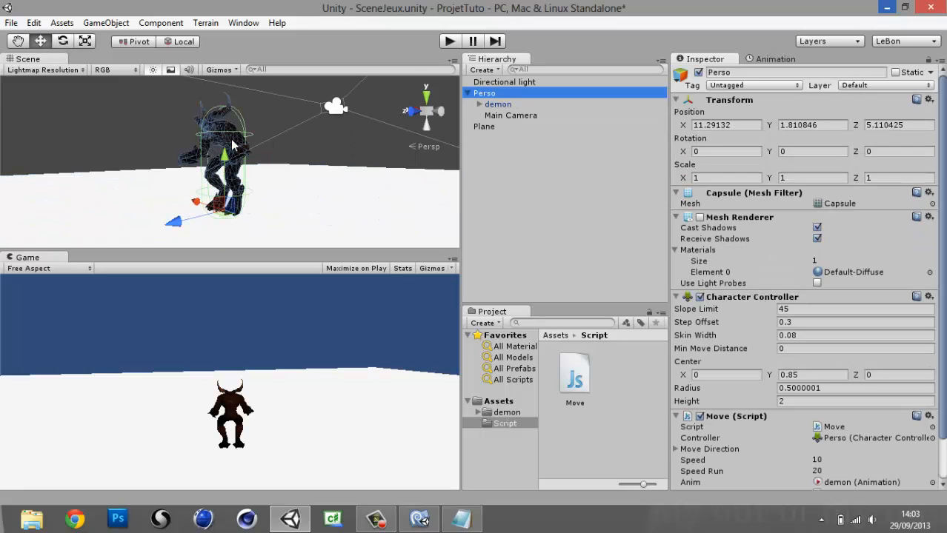
pyautogui.moveTo(224, 153)
pyautogui.mouseDown()
pyautogui.moveTo(219, 104)
pyautogui.moveTo(210, 144)
pyautogui.mouseUp()
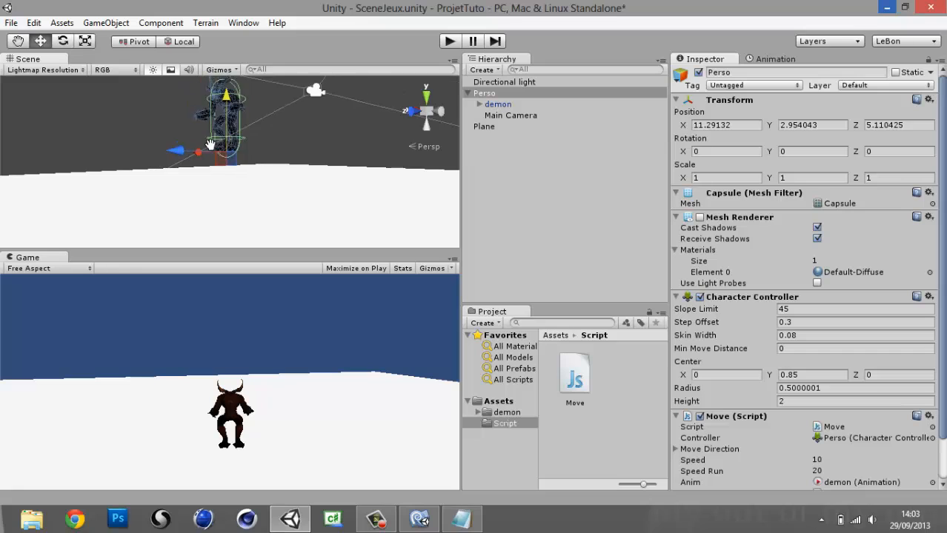
pyautogui.moveTo(211, 144); pyautogui.dragTo(200, 162, button='middle')
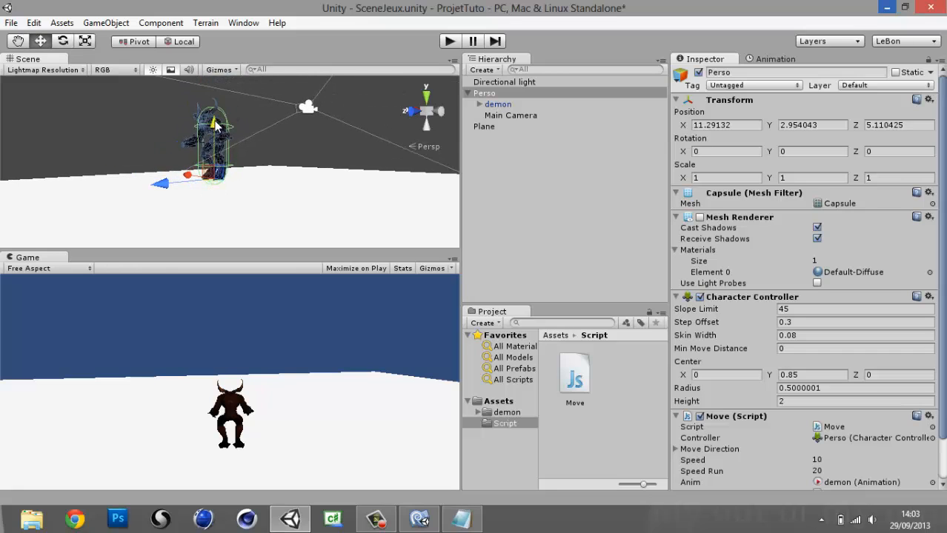
pyautogui.moveTo(214, 126); pyautogui.dragTo(218, 135)
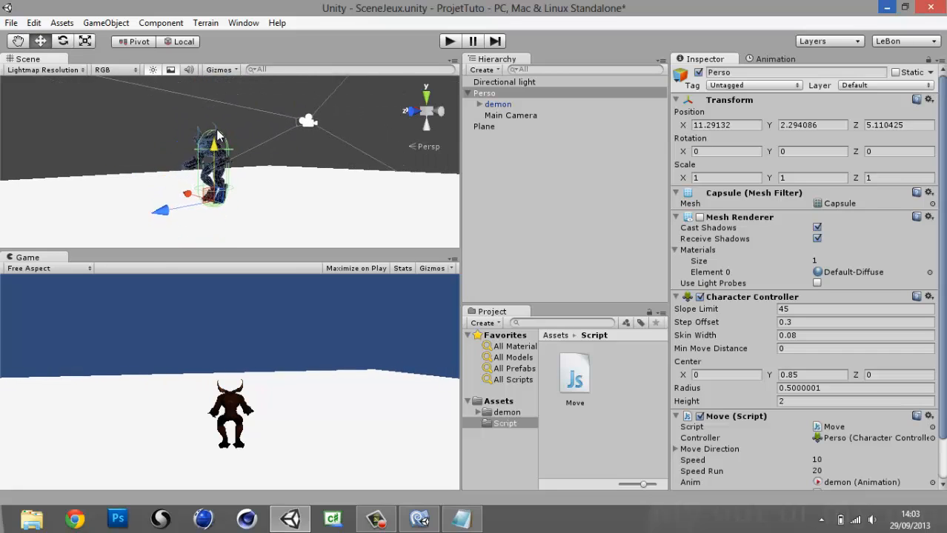
# Switch to MonoDevelop and start an if condition on controller.isGrounded below the idle block in Move.js
pyautogui.hotkey('alt', 'Tab')
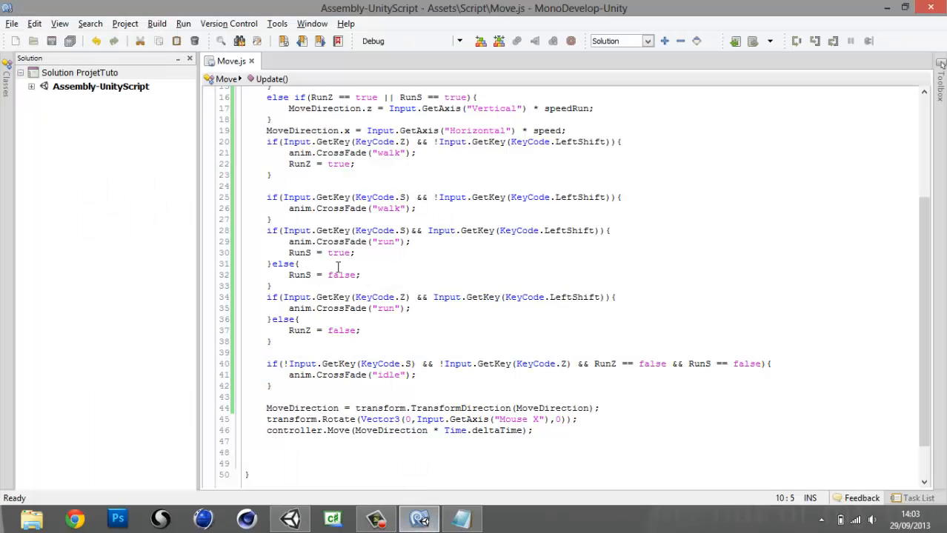
pyautogui.scroll(3, 337, 267)
pyautogui.scroll(-4, 308, 358)
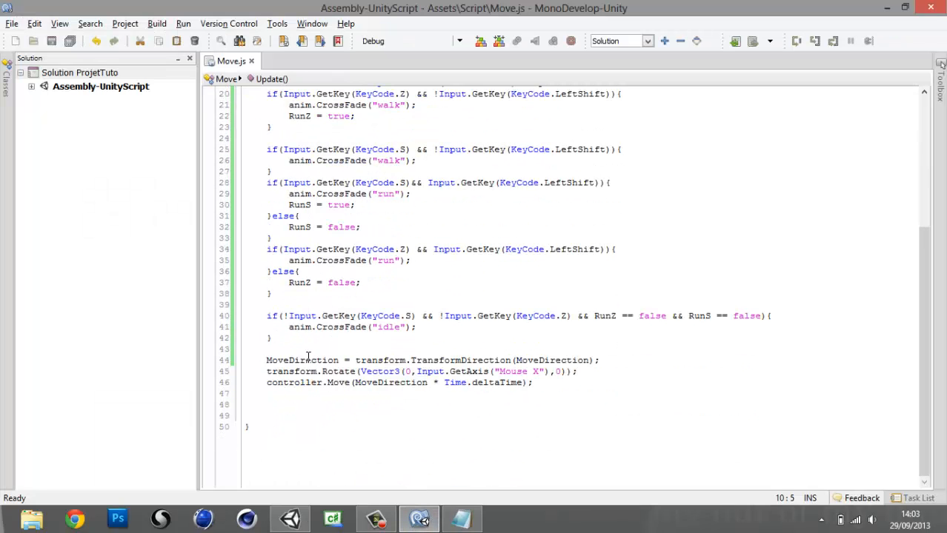
pyautogui.click(285, 340)
pyautogui.press('Return')
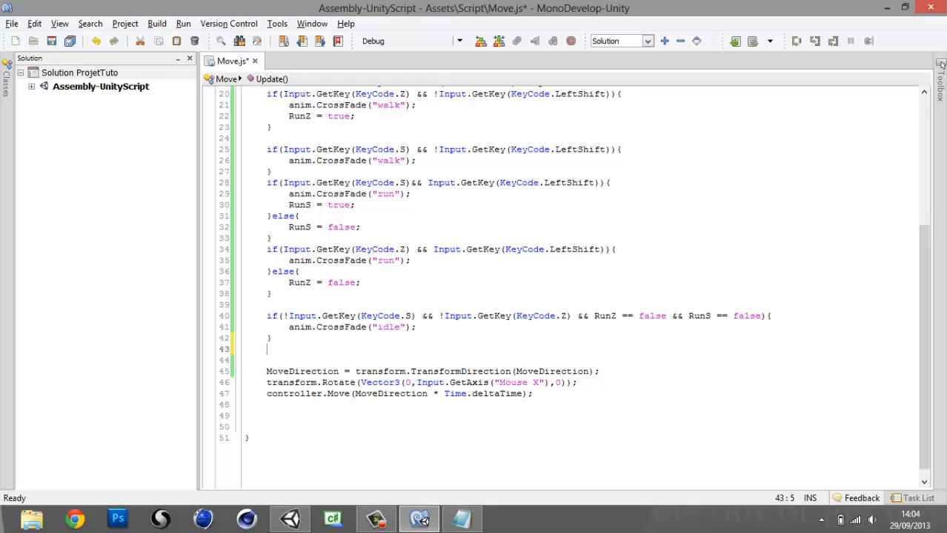
pyautogui.write('if(')
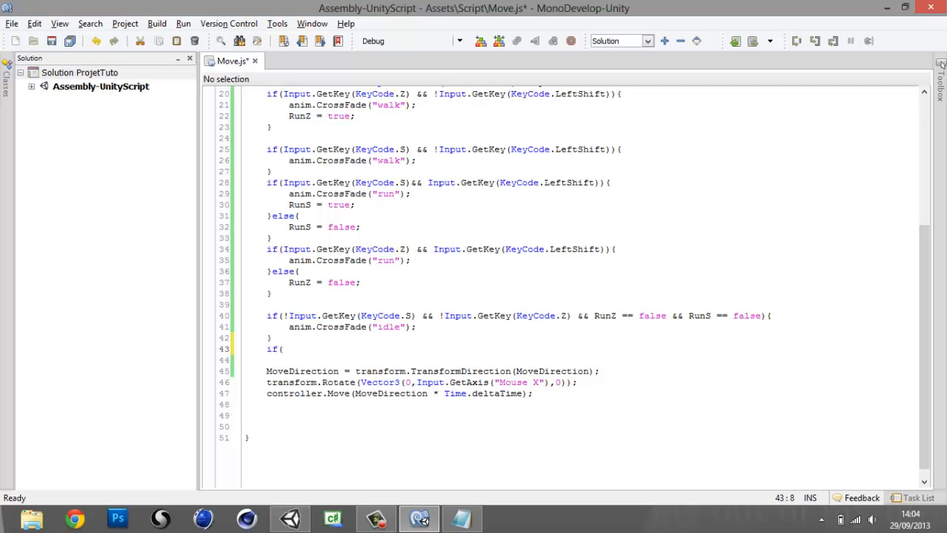
pyautogui.write('control')
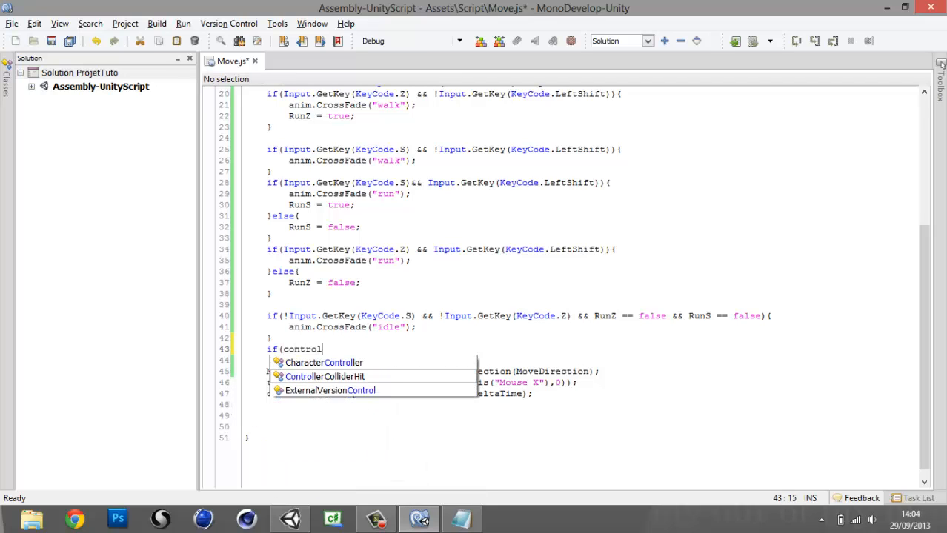
pyautogui.write('ler.is')
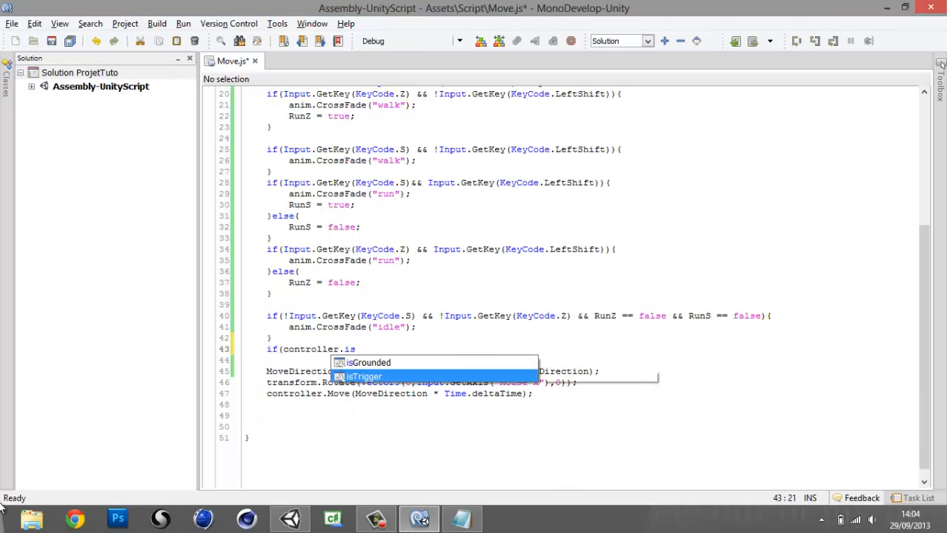
pyautogui.press('Up')
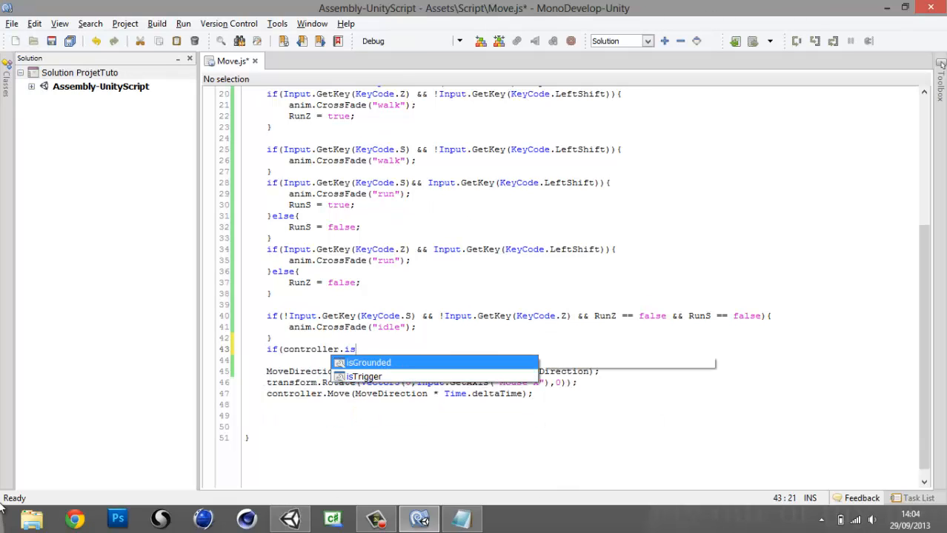
pyautogui.press('Return')
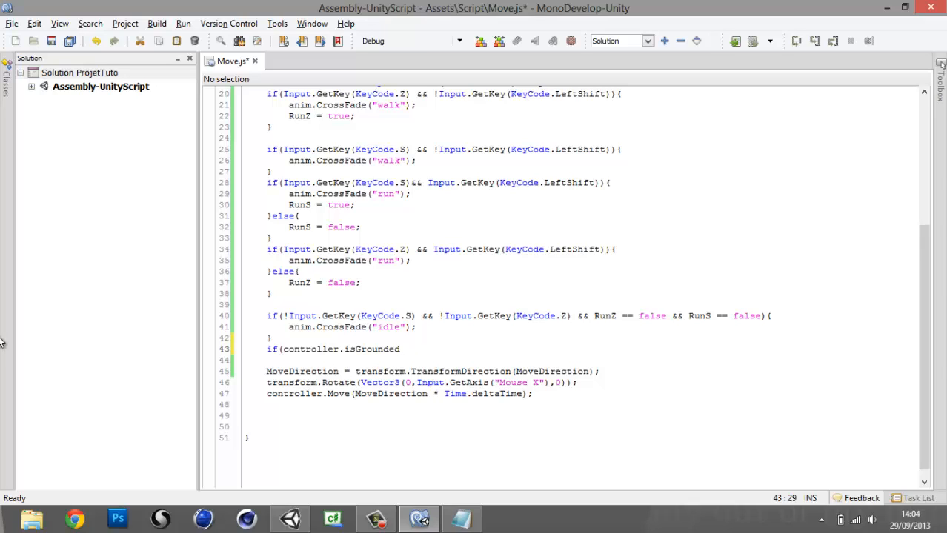
# Complete the isGrounded condition with == false and add the braces of its empty block
pyautogui.doubleClick(324, 349)
pyautogui.doubleClick(370, 349)
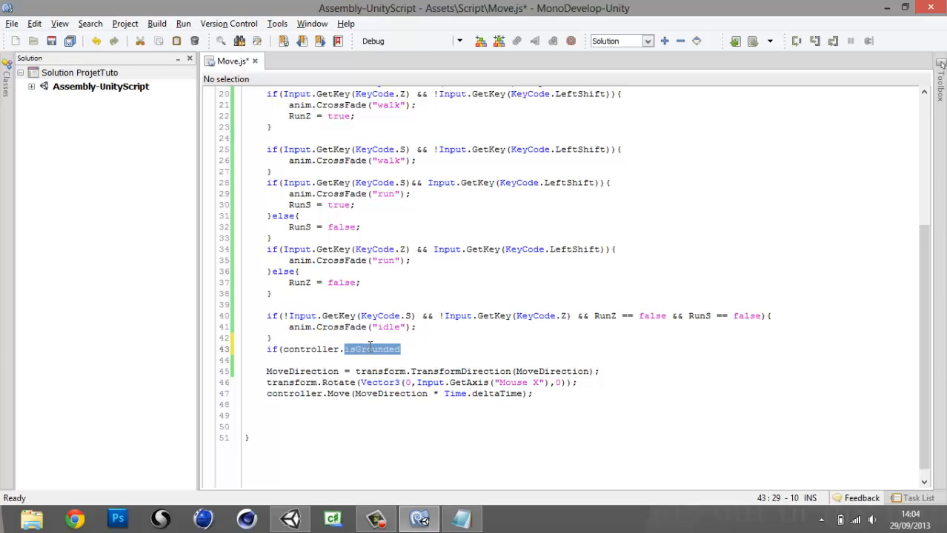
pyautogui.click(425, 349)
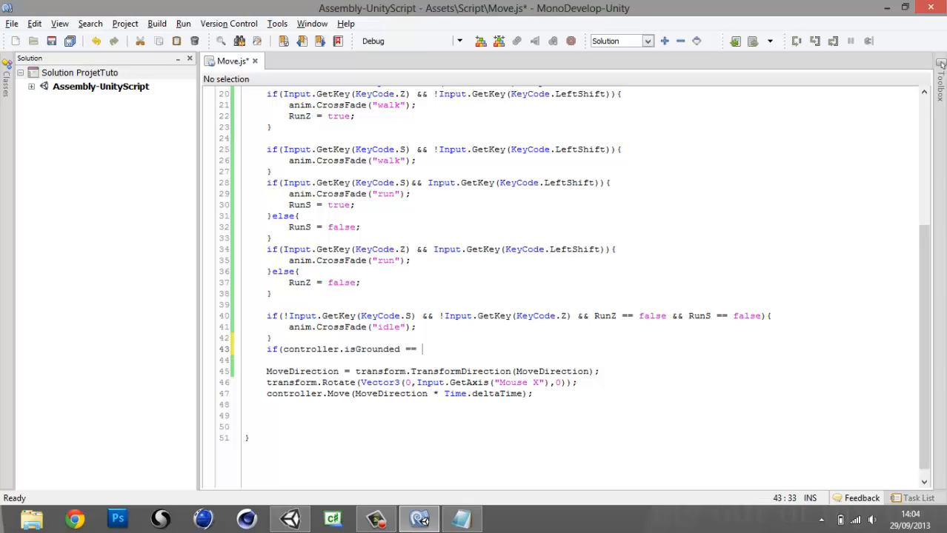
pyautogui.write('== false')
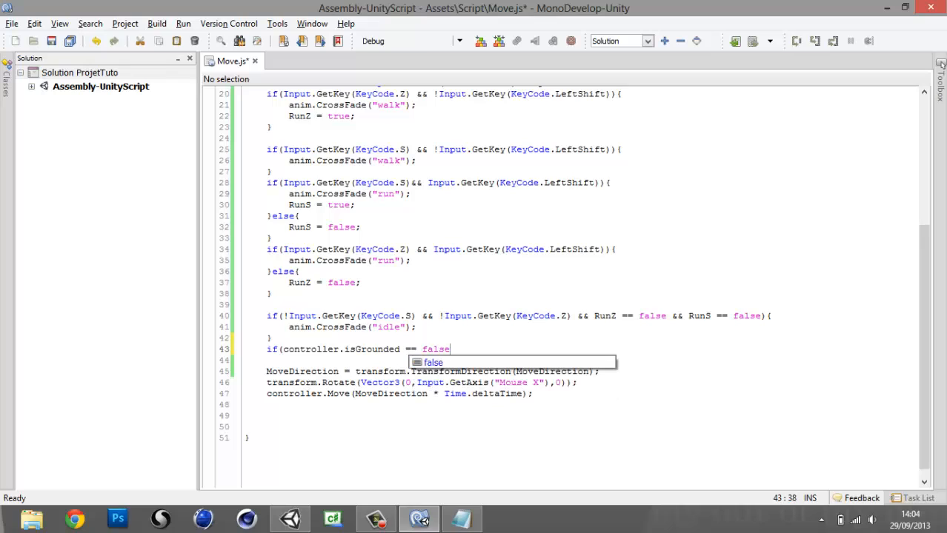
pyautogui.write('){')
pyautogui.press('Return')
pyautogui.press('Return')
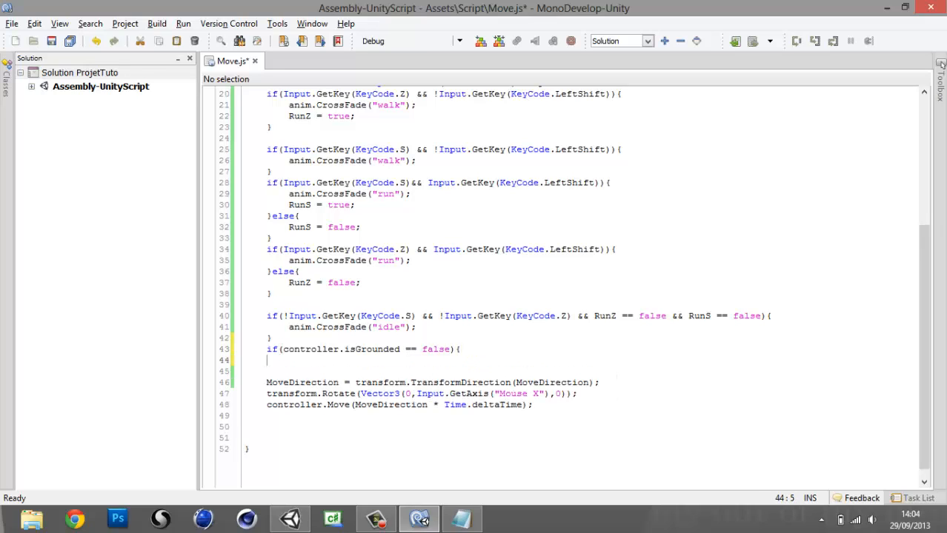
pyautogui.write('}')
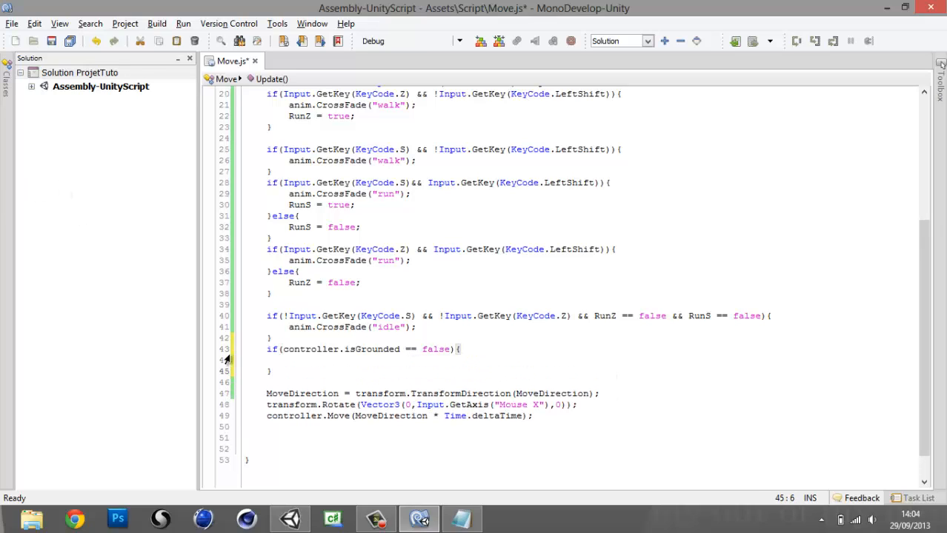
# Write MoveDirection -= 10; inside the isGrounded block, save Move.js, and return to Unity
pyautogui.press('Up')
pyautogui.write('Move')
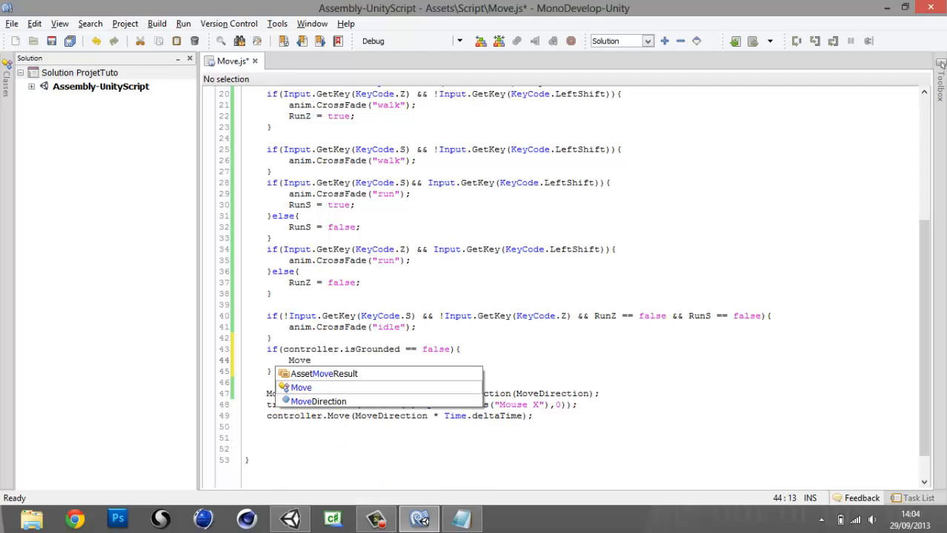
pyautogui.write('Di')
pyautogui.write('re')
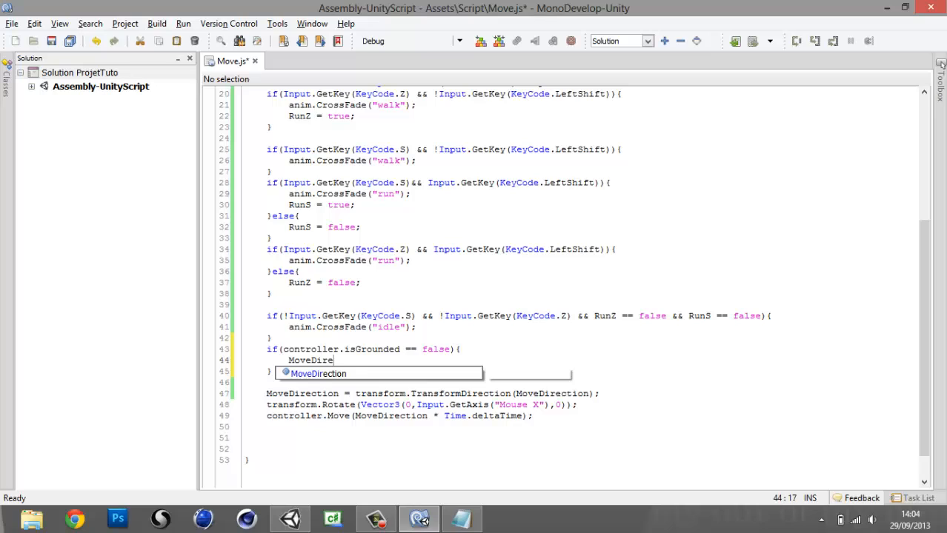
pyautogui.press('Return')
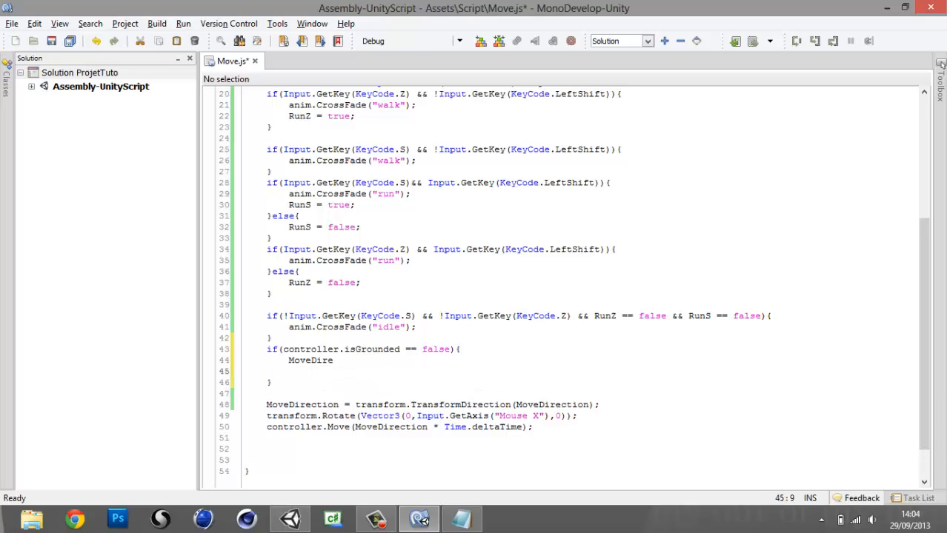
pyautogui.press('BackSpace')
pyautogui.write('ct')
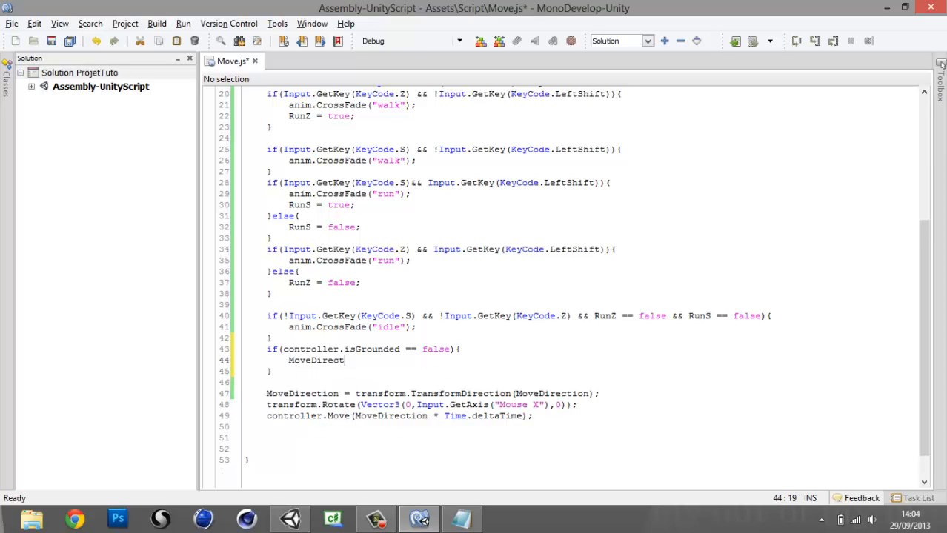
pyautogui.write('ion')
pyautogui.write('-= 10;')
pyautogui.hotkey('ctrl', 's')
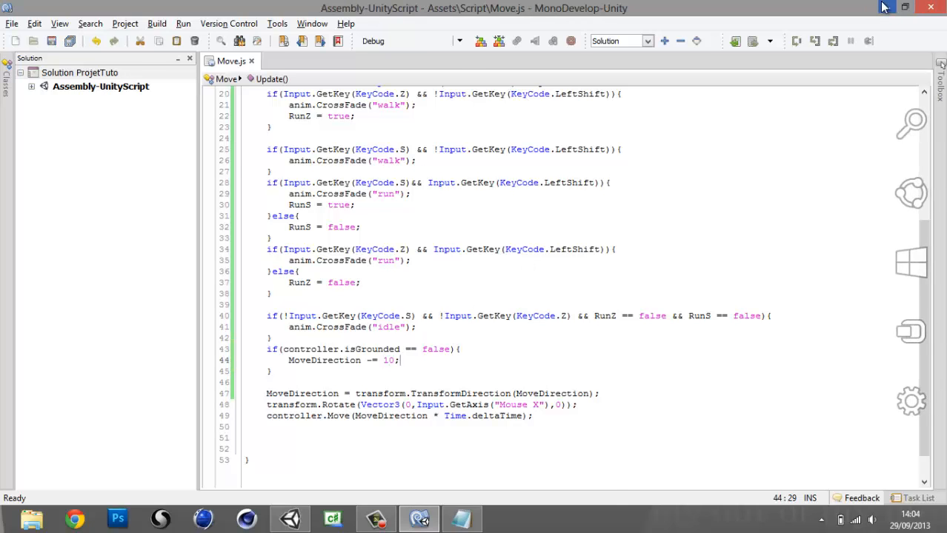
pyautogui.click(887, 7)
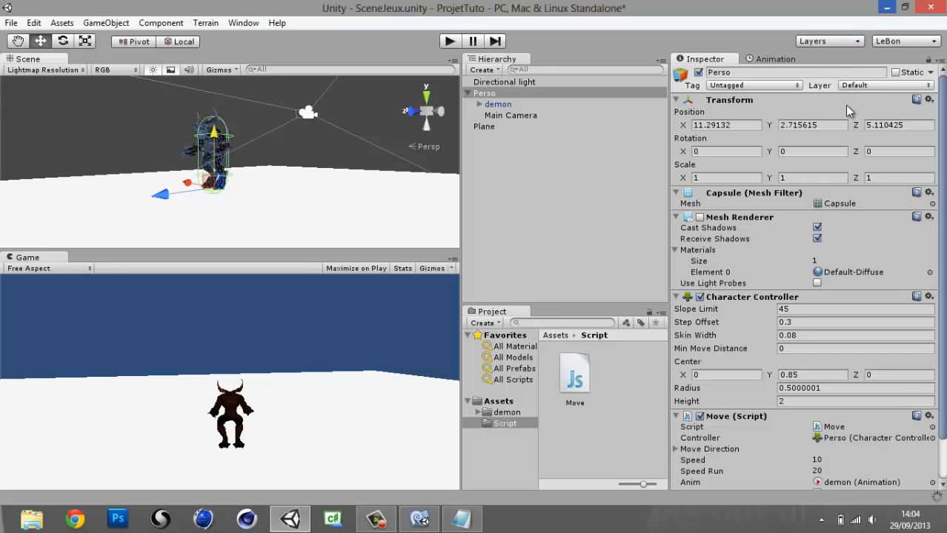
# Switch back to MonoDevelop, change the statement to MoveDirection.y -= 10;, save the script, and return to Unity
pyautogui.click(436, 515)
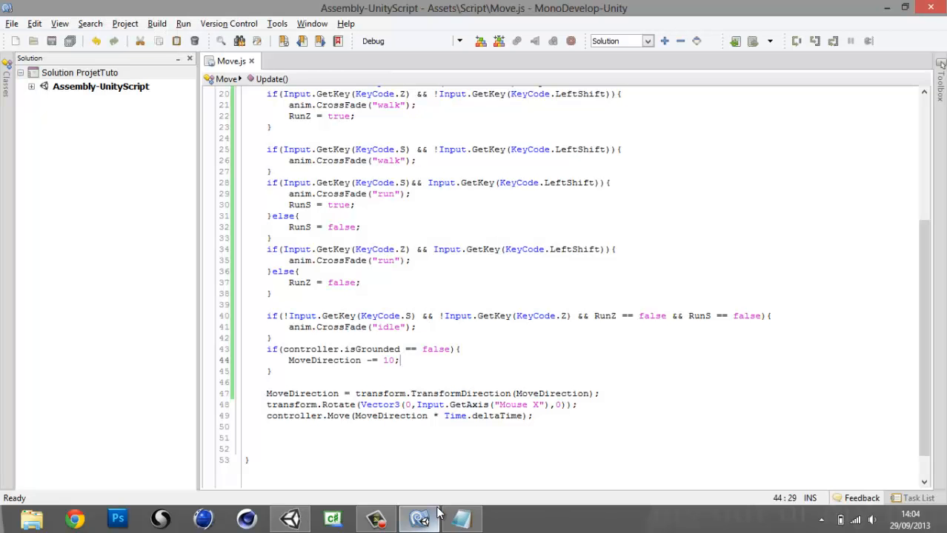
pyautogui.click(362, 360)
pyautogui.write('.y')
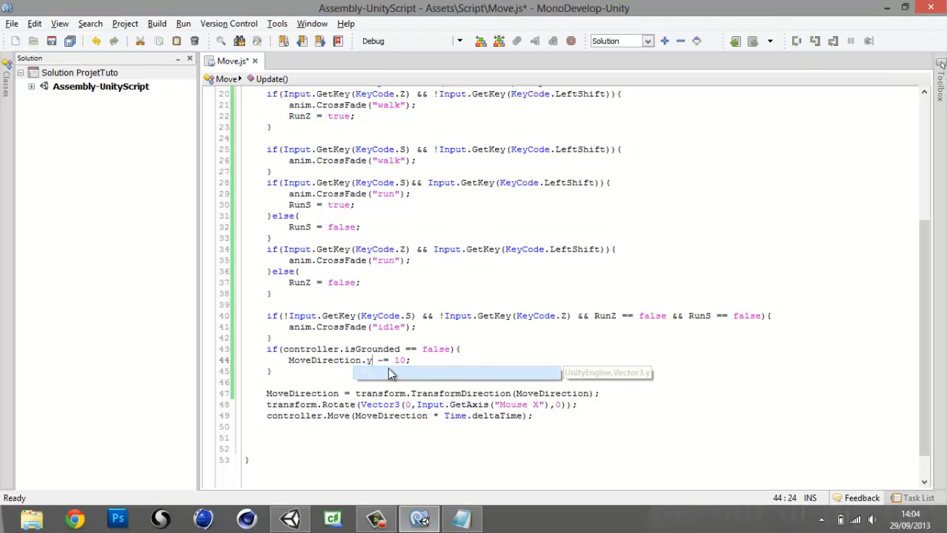
pyautogui.click(889, 6)
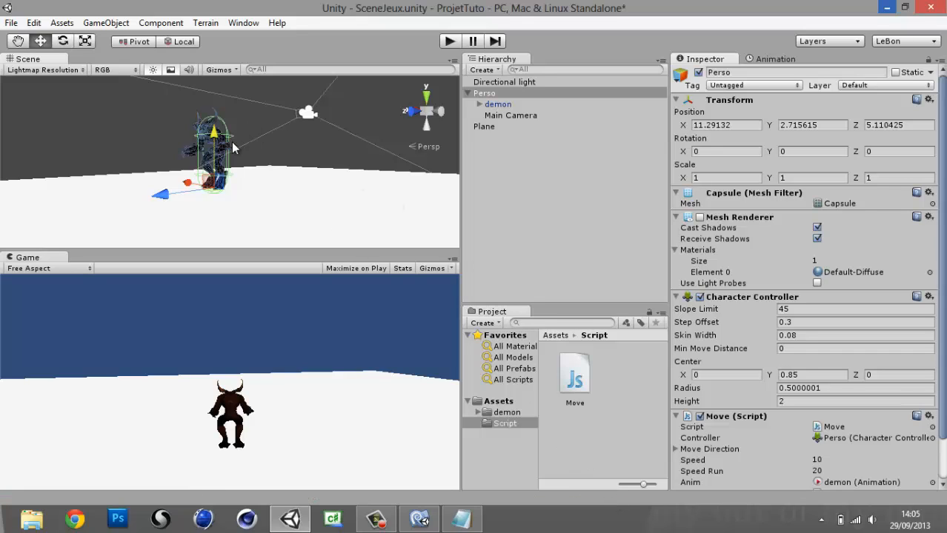
# Raise Perso high above the plane to a Y position of about 10.48
pyautogui.moveTo(232, 149); pyautogui.dragTo(251, 165, button='middle')
pyautogui.scroll(-3, 346, 127)
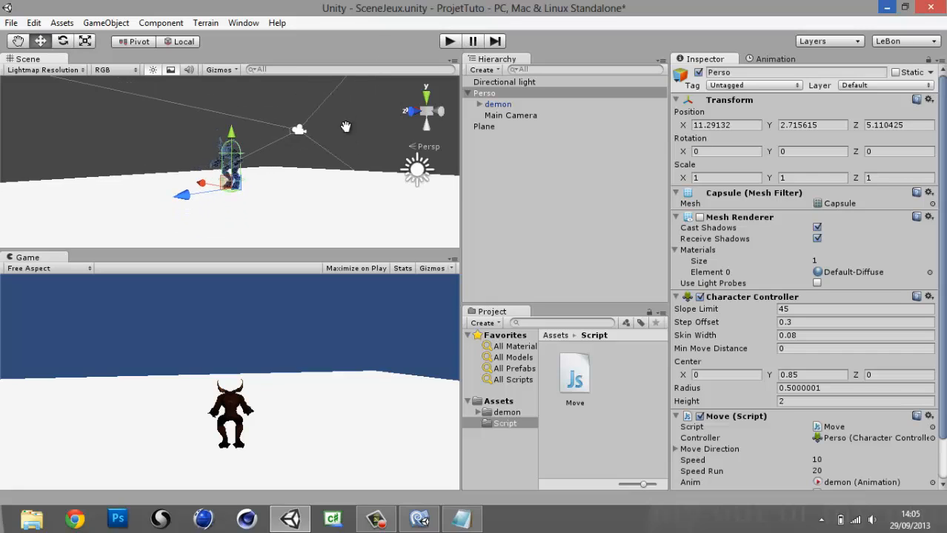
pyautogui.moveTo(346, 127); pyautogui.dragTo(338, 63, button='middle')
pyautogui.scroll(-2, 246, 96)
pyautogui.moveTo(243, 90); pyautogui.dragTo(249, 174, button='middle')
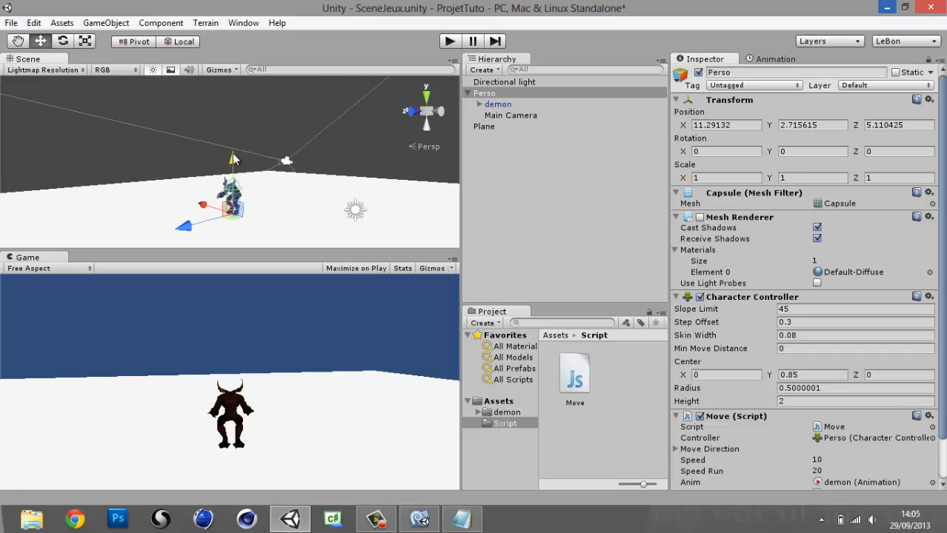
pyautogui.moveTo(232, 159); pyautogui.dragTo(211, 82)
# Play the scene to test Perso's fall toward the plane in the Scene view, and stop playing
pyautogui.scroll(-2, 212, 153)
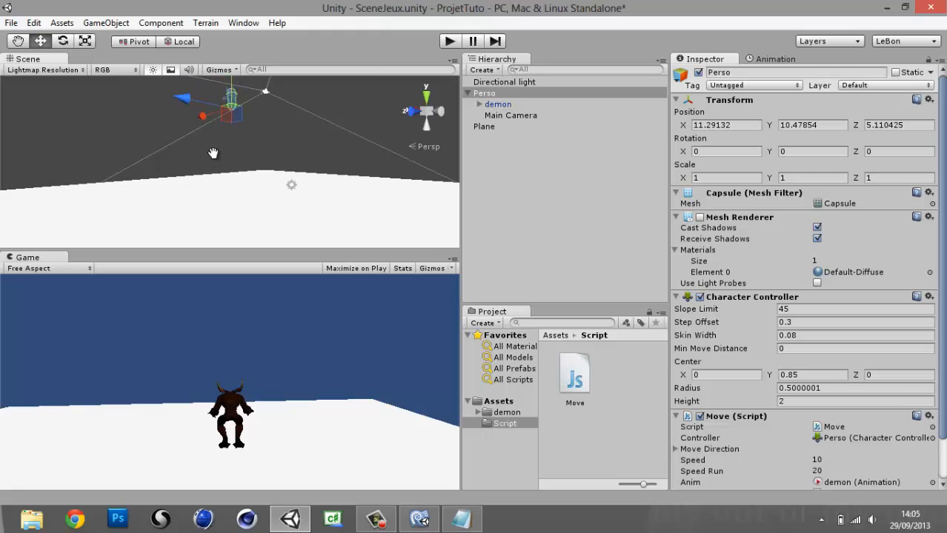
pyautogui.moveTo(213, 153); pyautogui.dragTo(208, 154, button='middle')
pyautogui.moveTo(354, 89); pyautogui.dragTo(323, 136, button='middle')
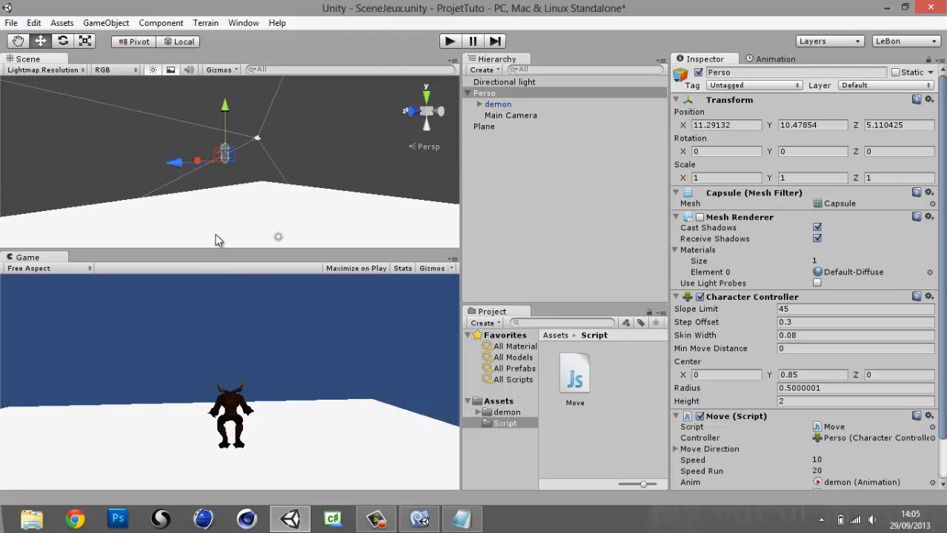
pyautogui.scroll(4, 231, 196)
pyautogui.scroll(-4, 213, 137)
pyautogui.scroll(-3, 178, 183)
pyautogui.moveTo(189, 142); pyautogui.dragTo(202, 167, button='middle')
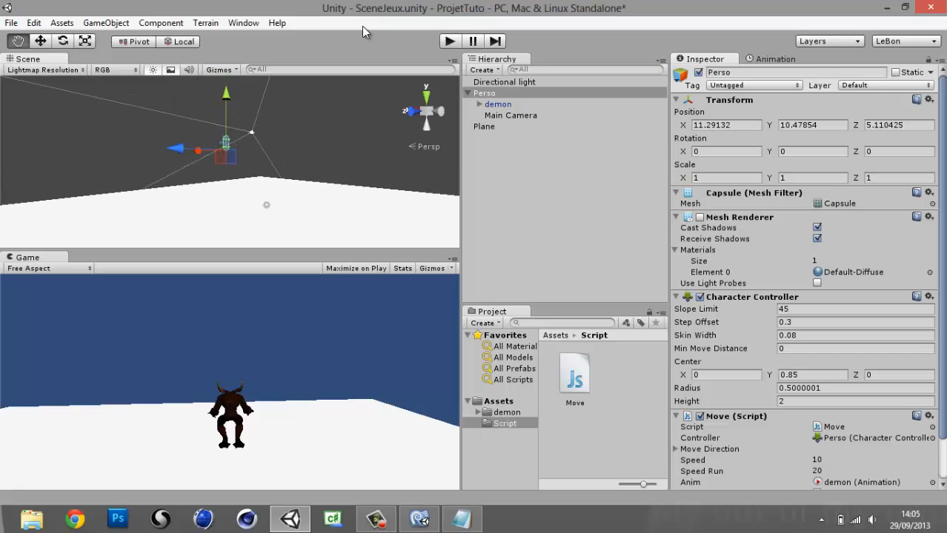
pyautogui.click(449, 42)
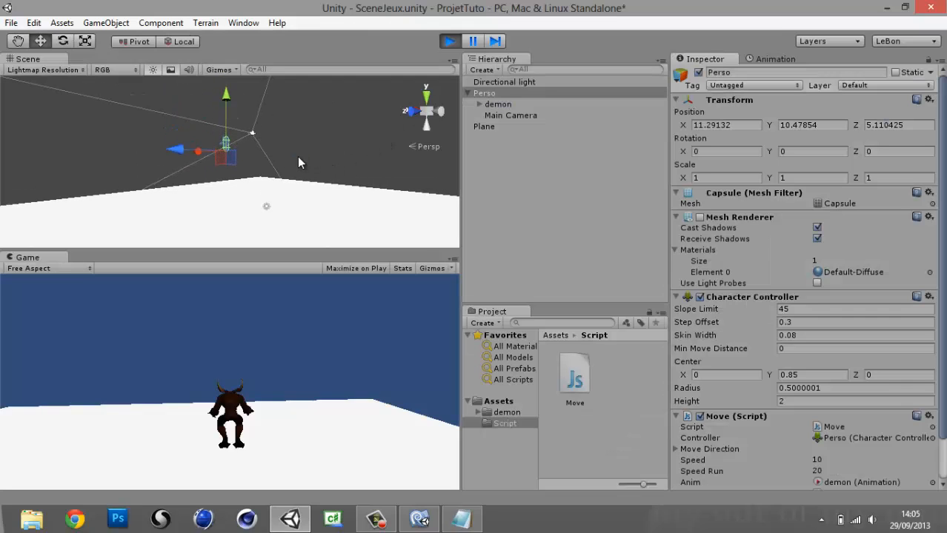
pyautogui.moveTo(240, 212); pyautogui.dragTo(144, 209, button='right')
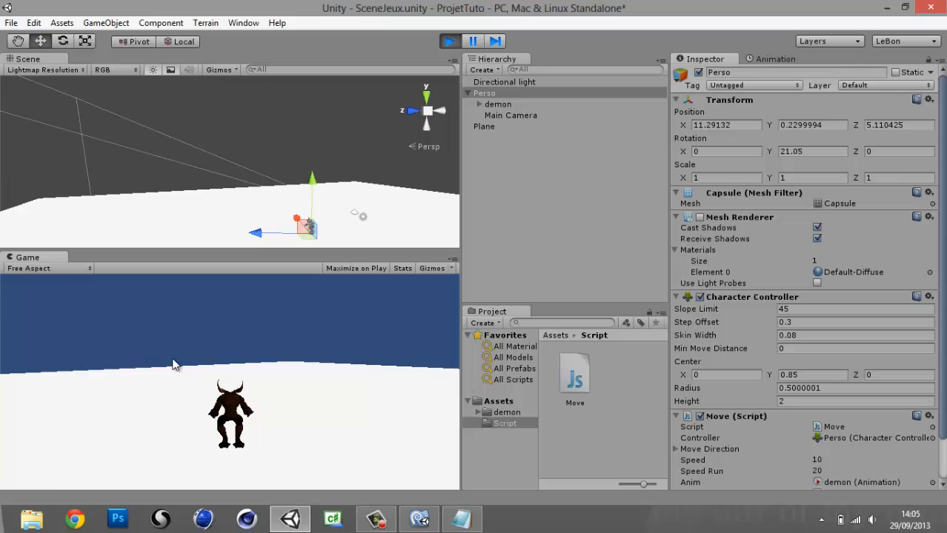
pyautogui.click(449, 41)
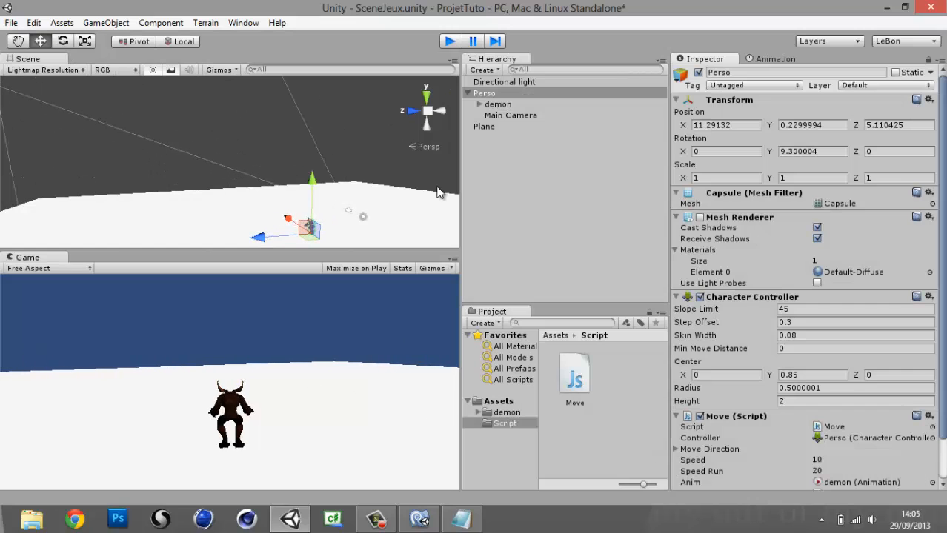
# Switch to MonoDevelop and write an empty if(Input.GetKey(KeyCode.Space)){ } block directly after the isGrounded block in Move.js
pyautogui.click(419, 519)
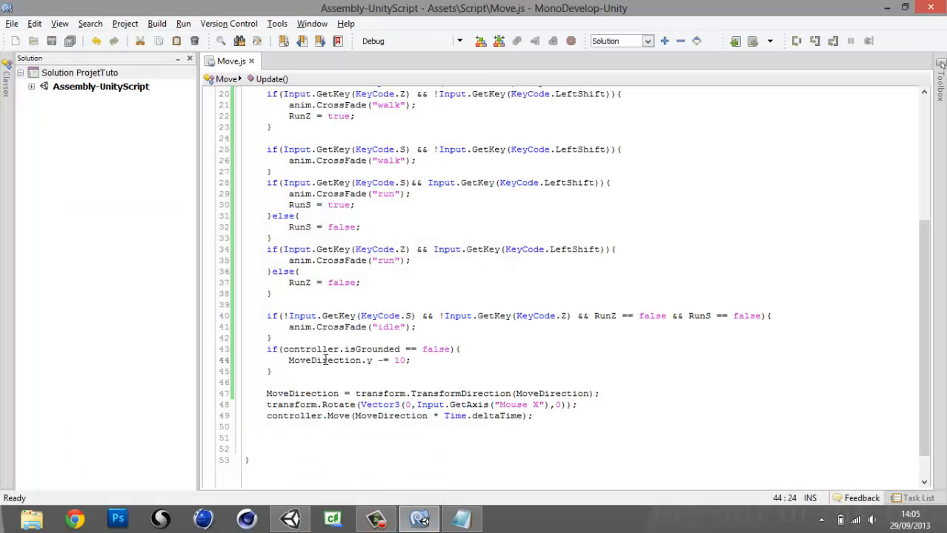
pyautogui.click(281, 372)
pyautogui.press('Return')
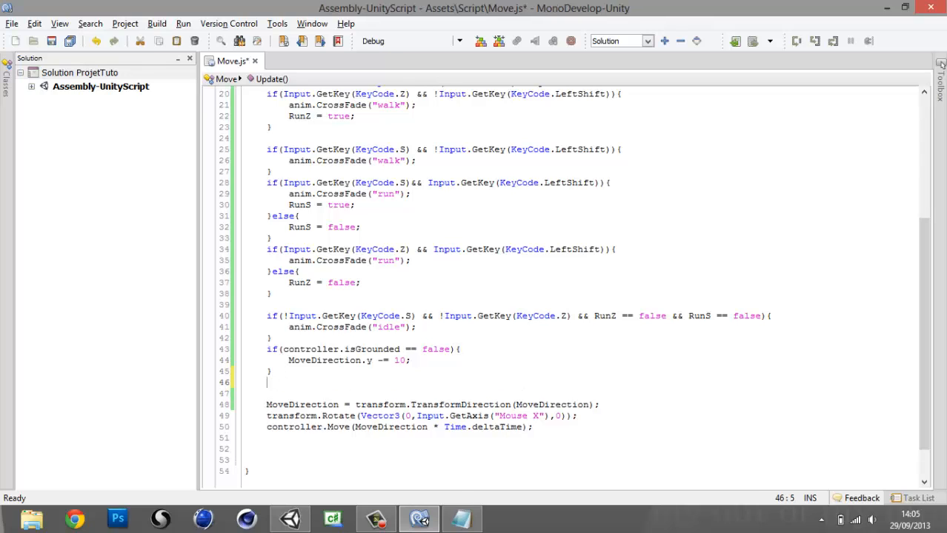
pyautogui.write('if(')
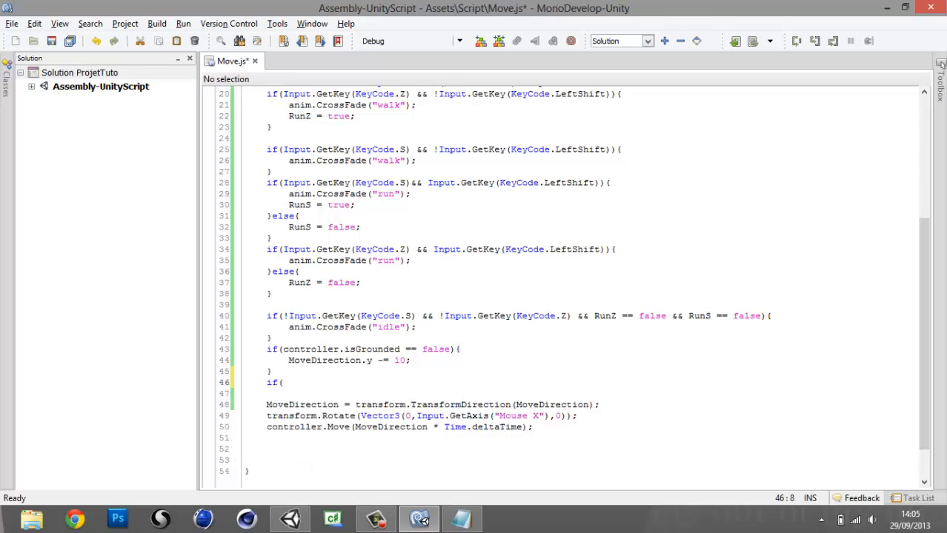
pyautogui.write('Input')
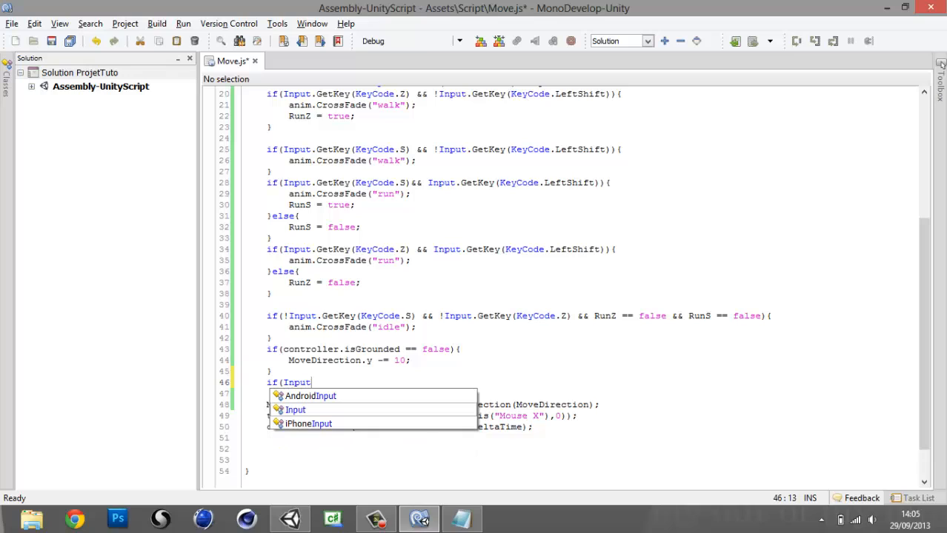
pyautogui.write('.GetKey(')
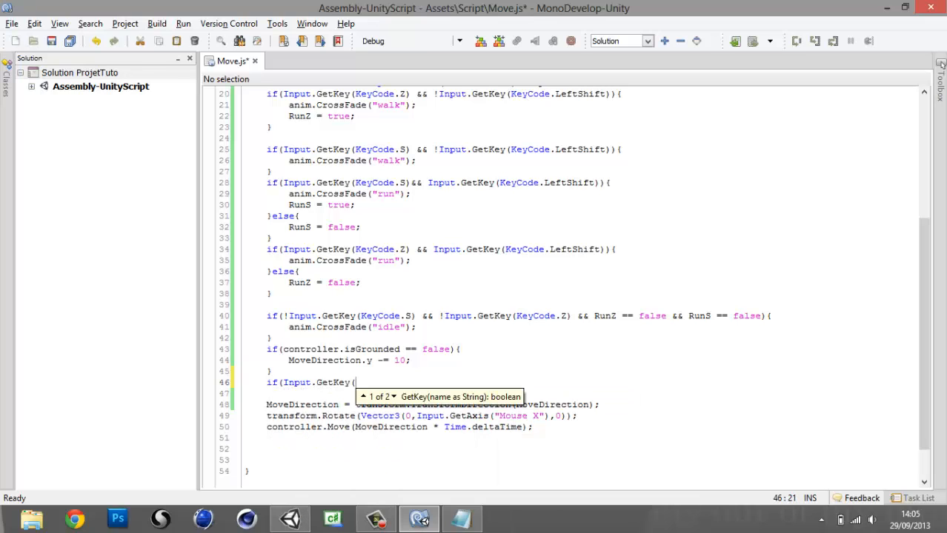
pyautogui.write('KeyCod')
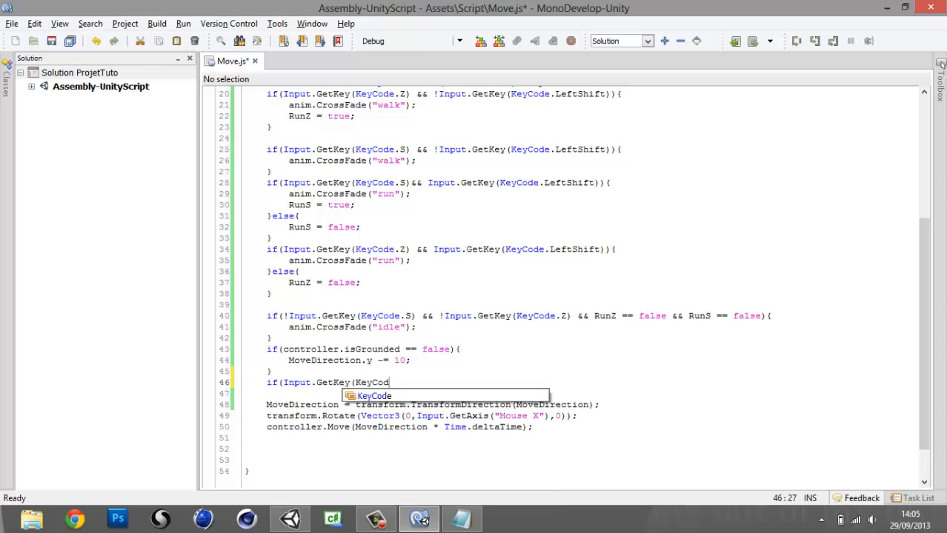
pyautogui.write('e.')
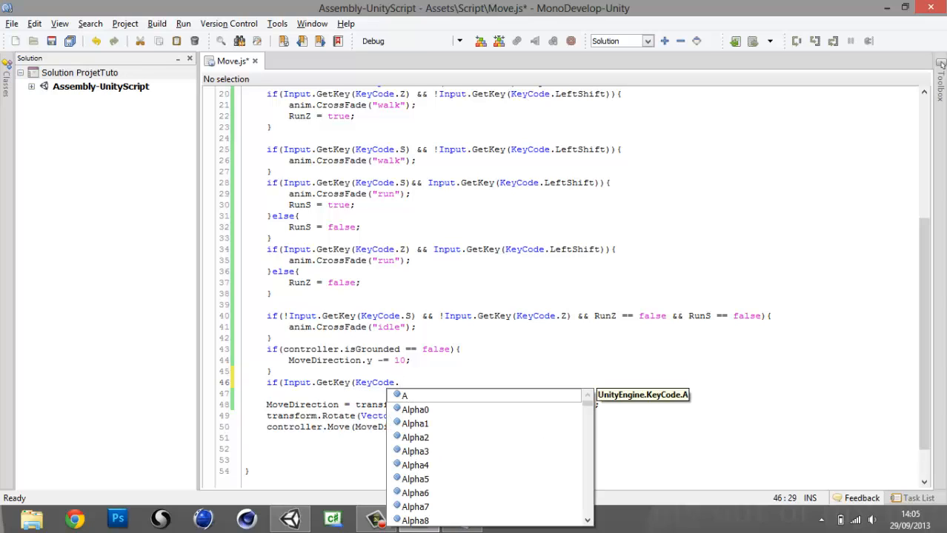
pyautogui.write('Space')
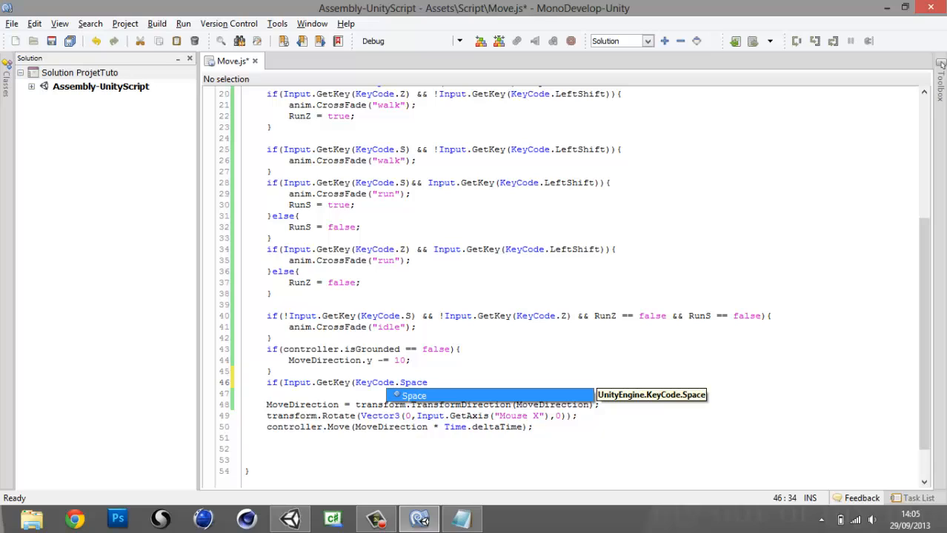
pyautogui.write('))')
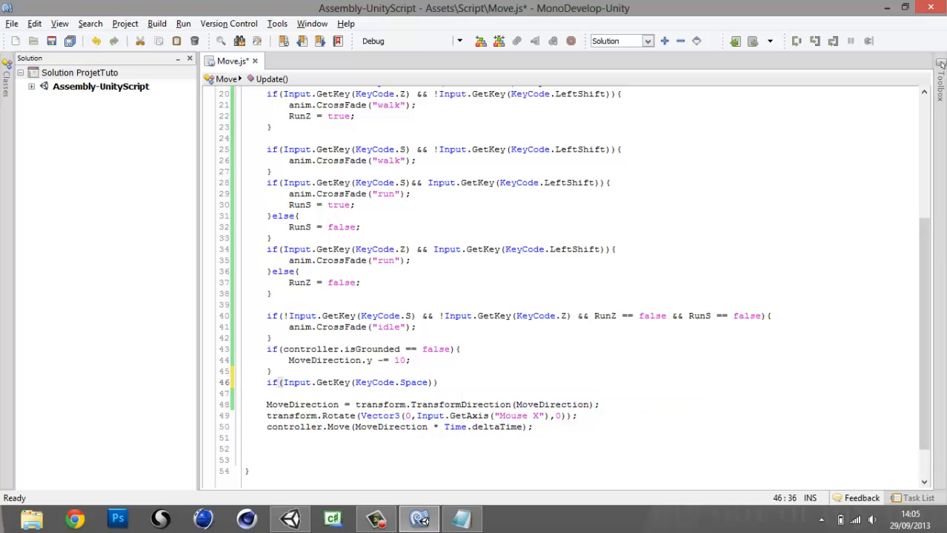
pyautogui.write('{')
pyautogui.press('Return')
pyautogui.press('Return')
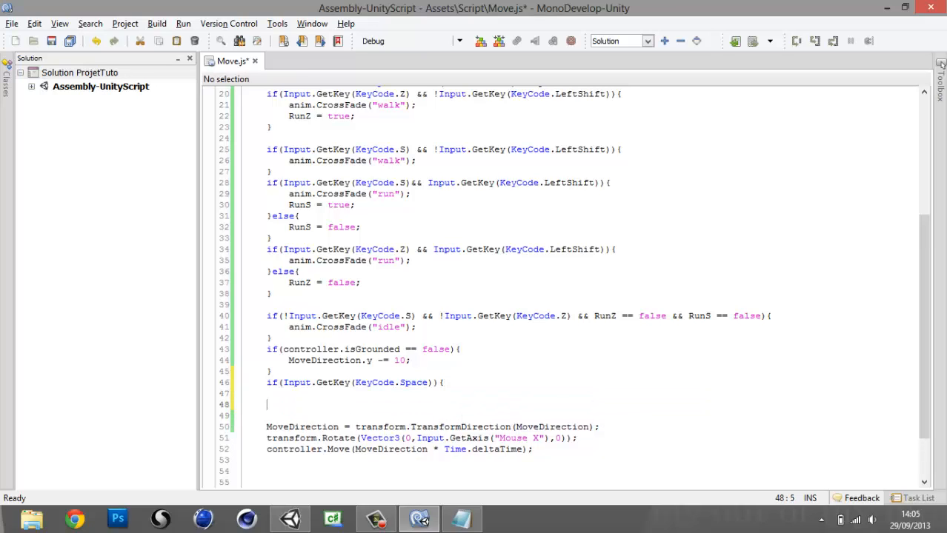
pyautogui.write('}')
pyautogui.press('Up')
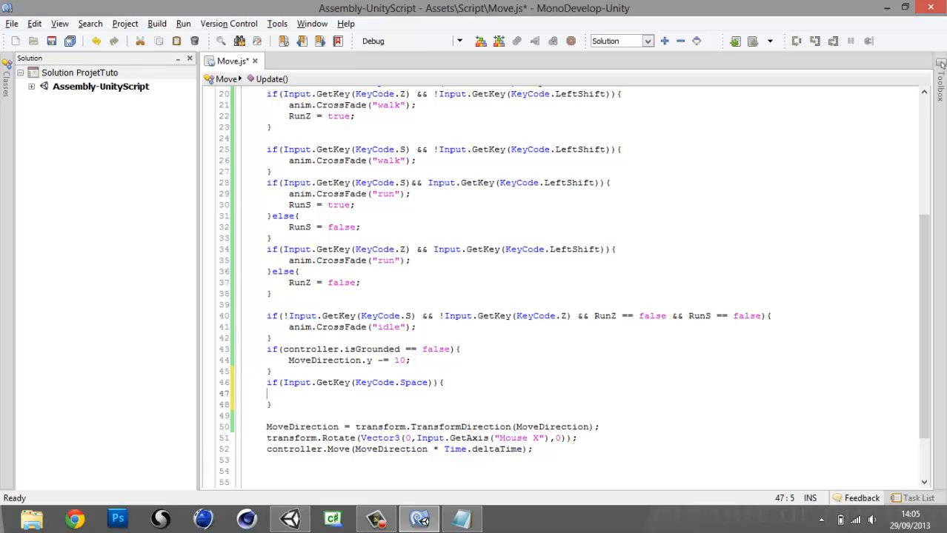
# Copy the gravity block's MoveDirection.y statement into the Space block and change the copy to MoveDirection.y += 50;
pyautogui.moveTo(288, 360); pyautogui.dragTo(417, 360)
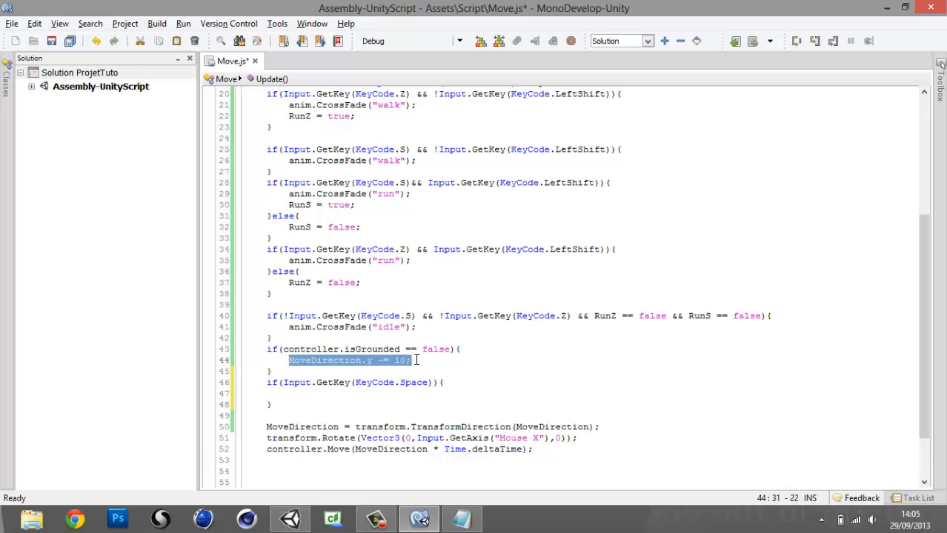
pyautogui.hotkey('ctrl', 'c')
pyautogui.click(328, 393)
pyautogui.hotkey('ctrl', 'v')
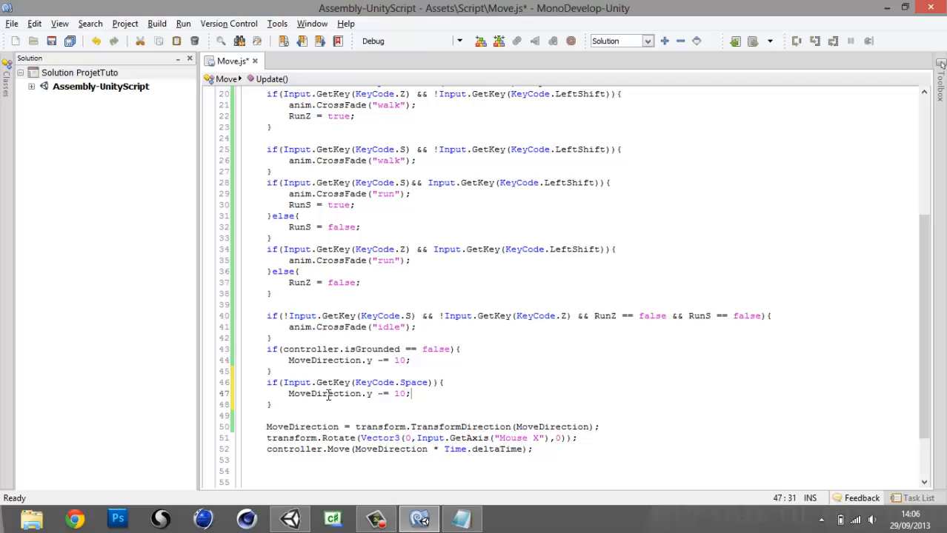
pyautogui.click(381, 393)
pyautogui.press('BackSpace')
pyautogui.write('+')
pyautogui.moveTo(405, 393); pyautogui.dragTo(395, 394)
pyautogui.write('50')
# Extend the Space condition with && controller.isGrounded == true, reusing the check from the gravity block
pyautogui.click(435, 382)
pyautogui.write('&&')
pyautogui.moveTo(282, 349); pyautogui.dragTo(288, 349)
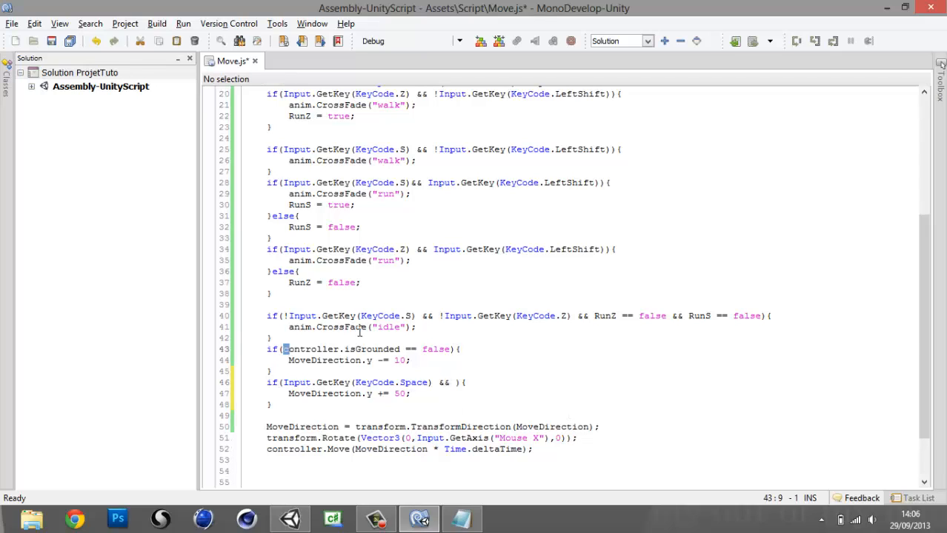
pyautogui.moveTo(360, 332); pyautogui.dragTo(450, 353)
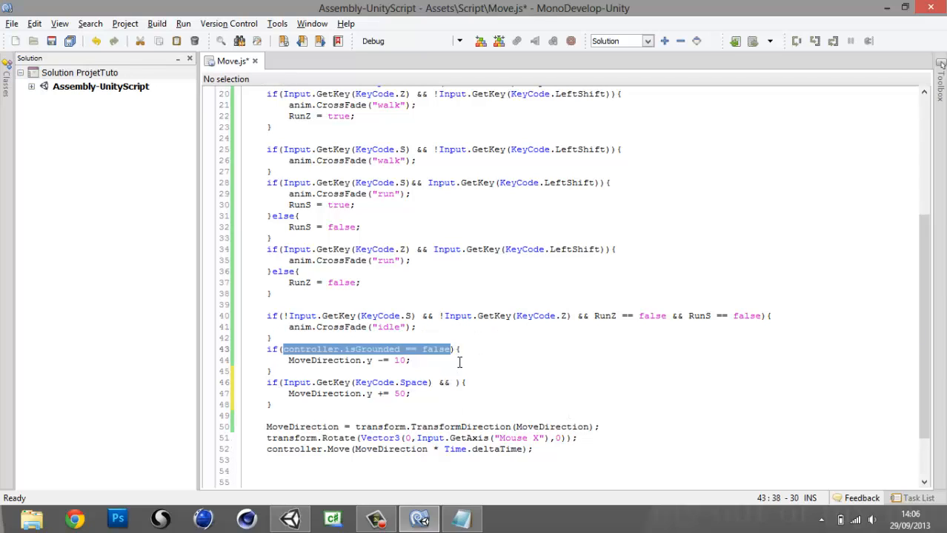
pyautogui.hotkey('ctrl', 'c')
pyautogui.click(454, 383)
pyautogui.hotkey('ctrl', 'v')
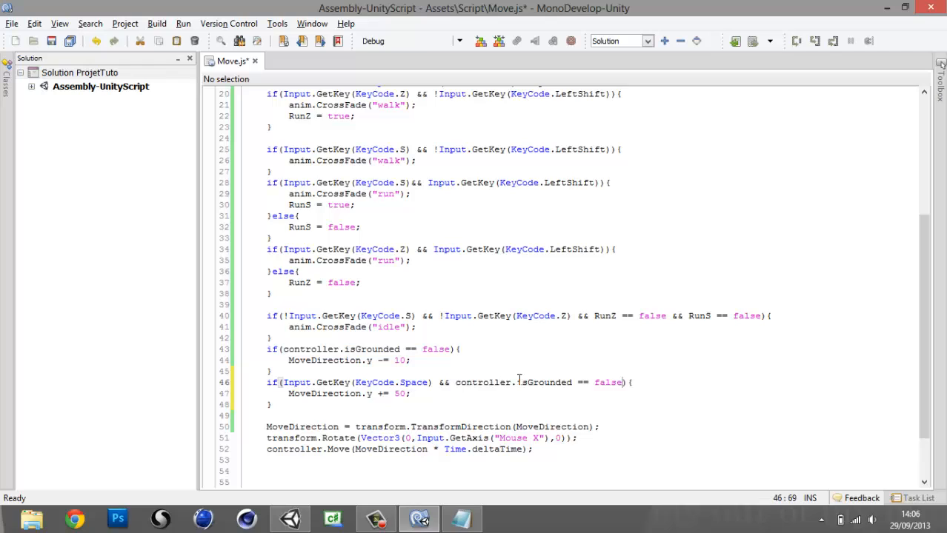
pyautogui.doubleClick(609, 383)
pyautogui.write('true')
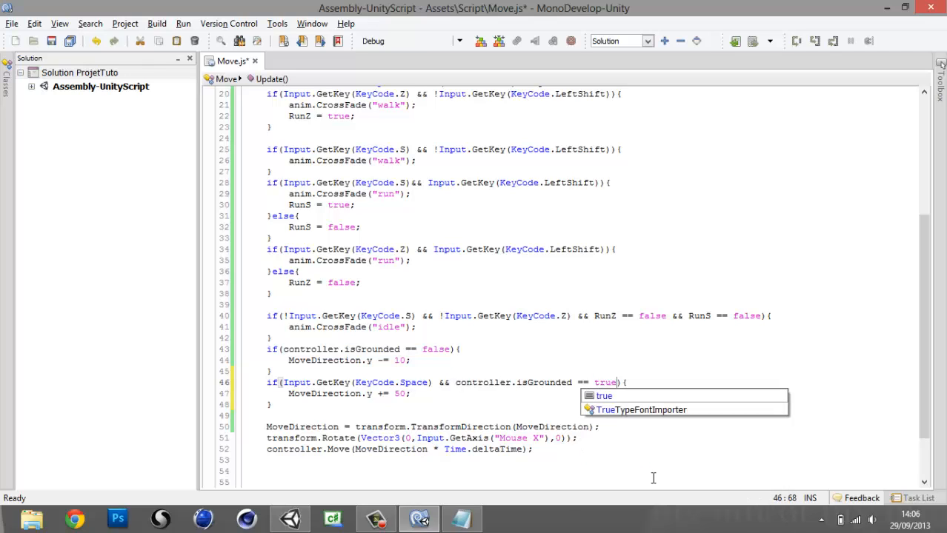
pyautogui.click(592, 372)
pyautogui.click(648, 380)
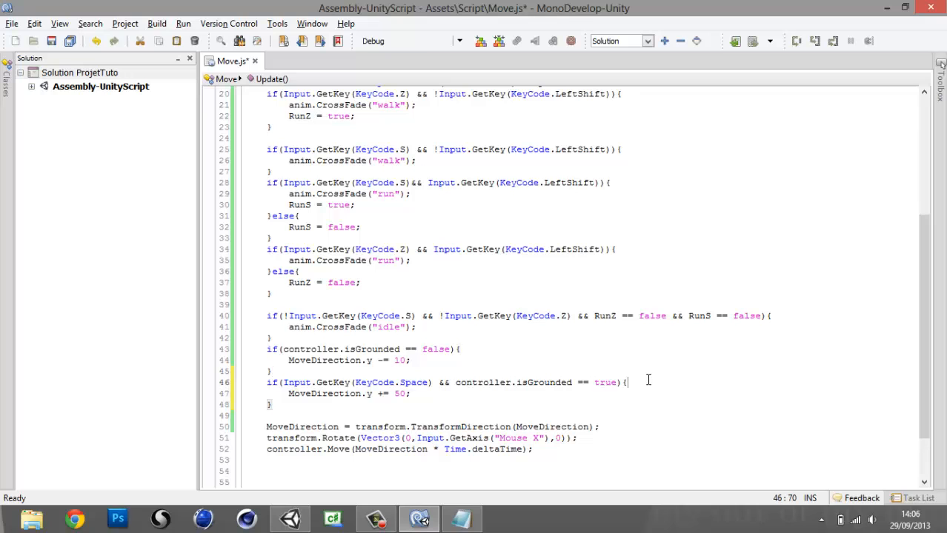
# Copy the walk CrossFade statement into the Space block below MoveDirection.y += 50; and change its animation to "jump"
pyautogui.scroll(5, 476, 391)
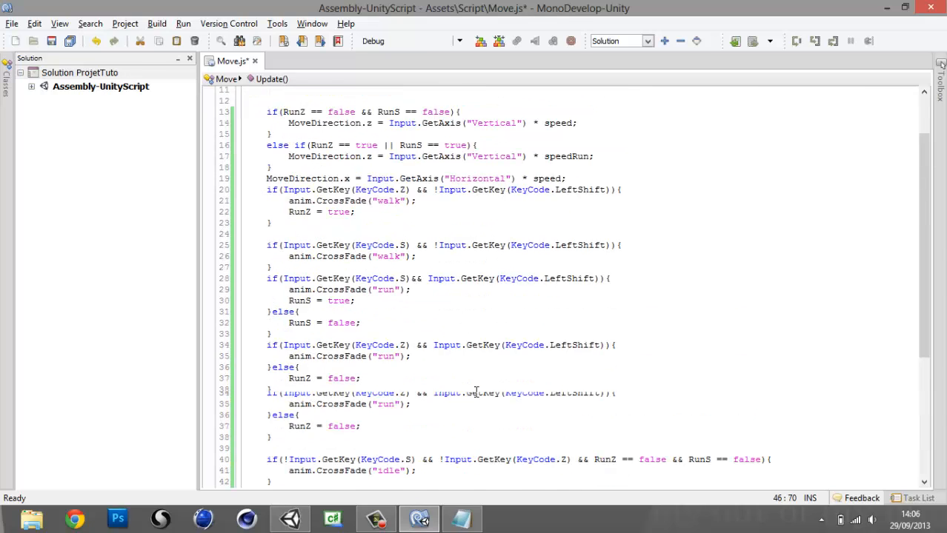
pyautogui.scroll(-5, 475, 391)
pyautogui.moveTo(319, 411); pyautogui.dragTo(183, 217)
pyautogui.click(320, 409)
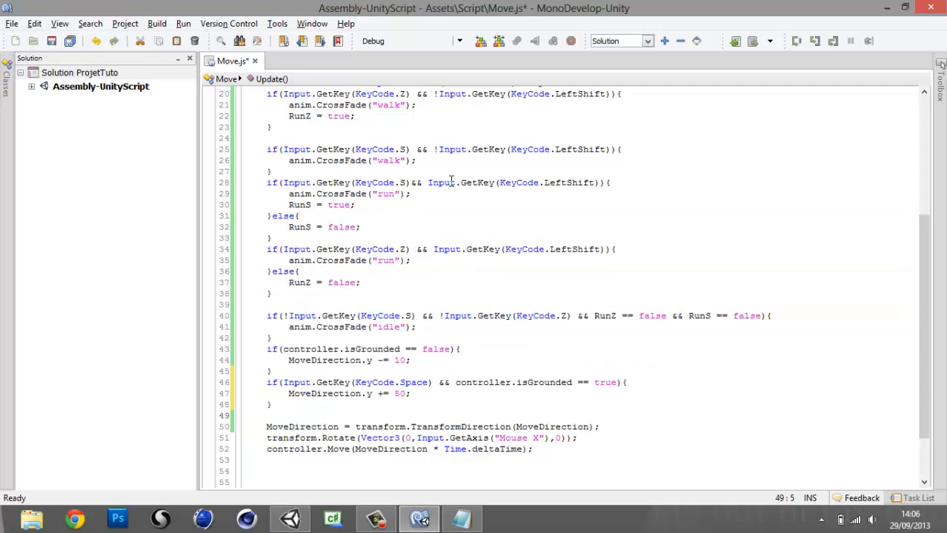
pyautogui.moveTo(418, 161); pyautogui.dragTo(287, 161)
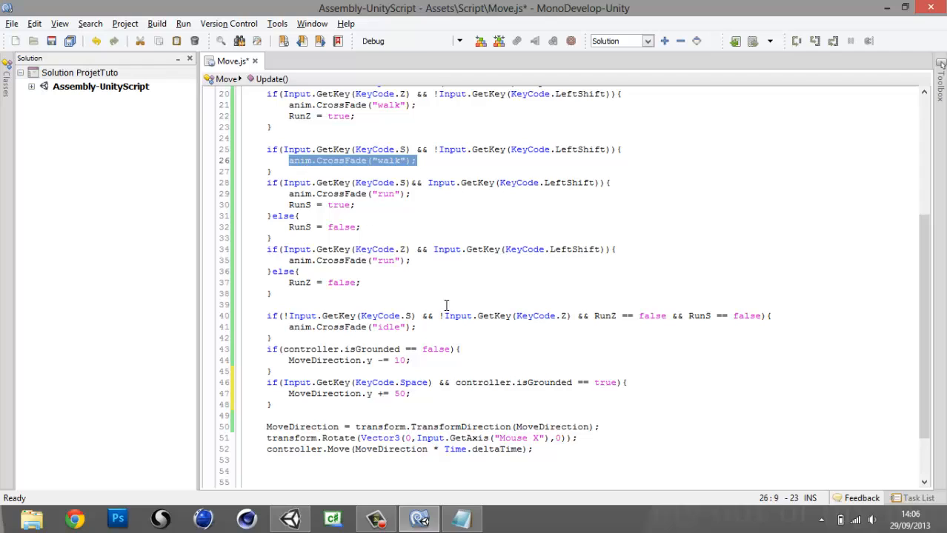
pyautogui.moveTo(412, 393); pyautogui.dragTo(420, 379)
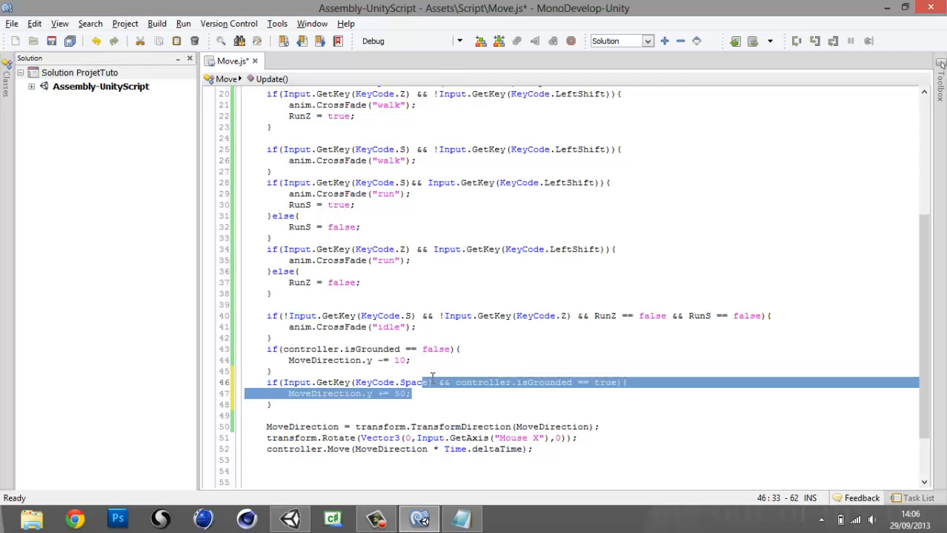
pyautogui.click(424, 394)
pyautogui.press('Return')
pyautogui.hotkey('ctrl', 'v')
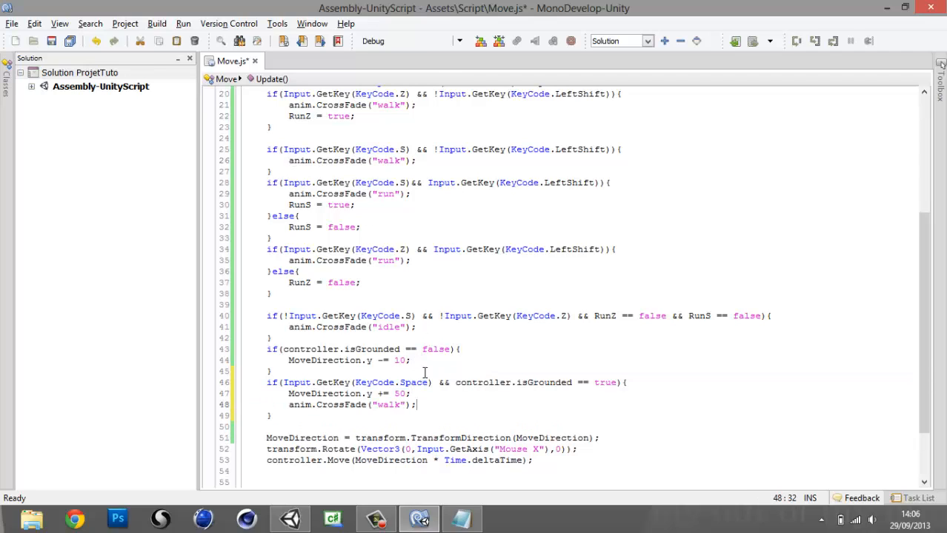
pyautogui.doubleClick(393, 404)
pyautogui.write('jump')
# Append && !Input.GetKey(KeyCode.Space) to the condition that plays the idle animation
pyautogui.scroll(4, 493, 422)
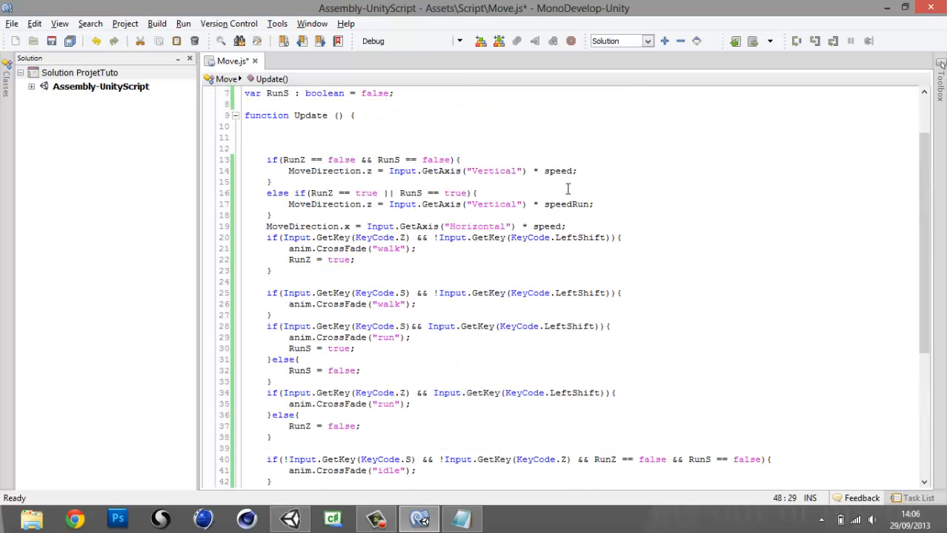
pyautogui.scroll(-4, 567, 189)
pyautogui.scroll(-2, 573, 223)
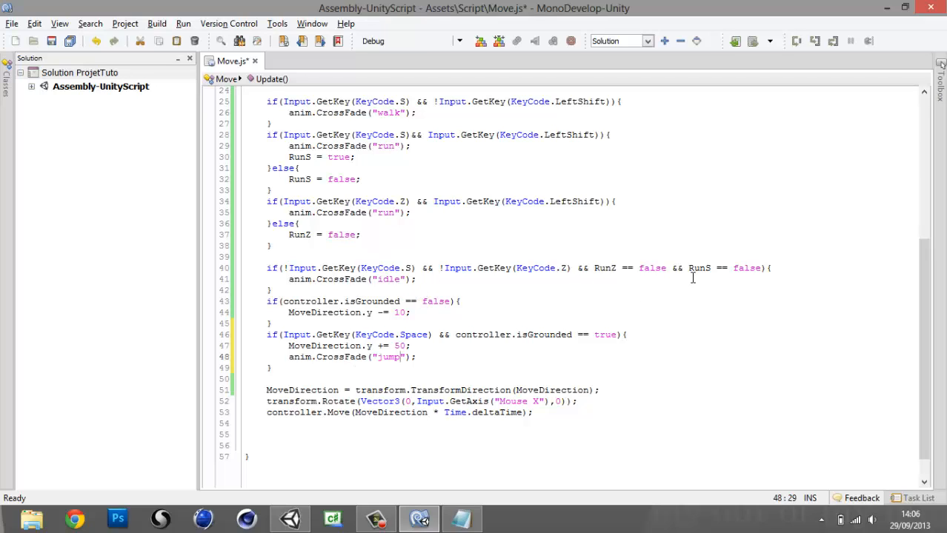
pyautogui.click(762, 269)
pyautogui.write('&&')
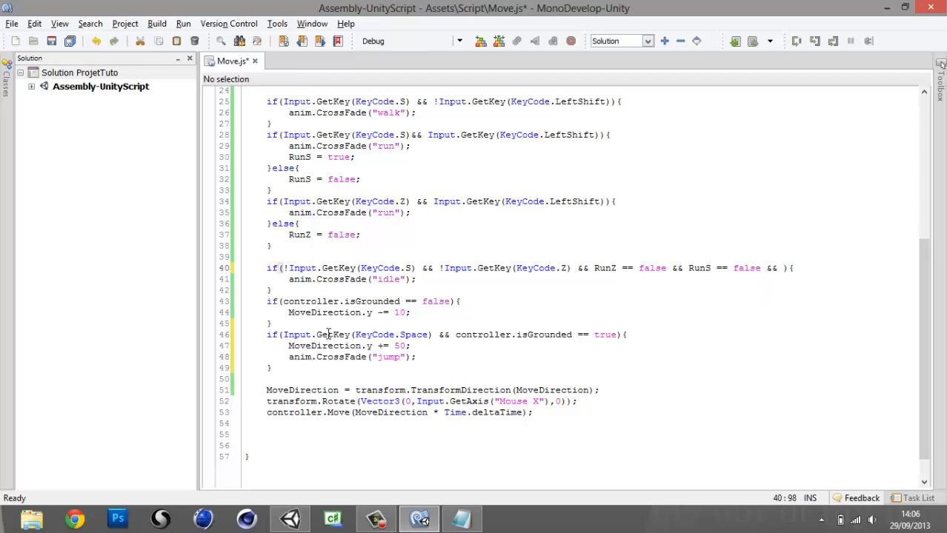
pyautogui.moveTo(283, 335); pyautogui.dragTo(433, 335)
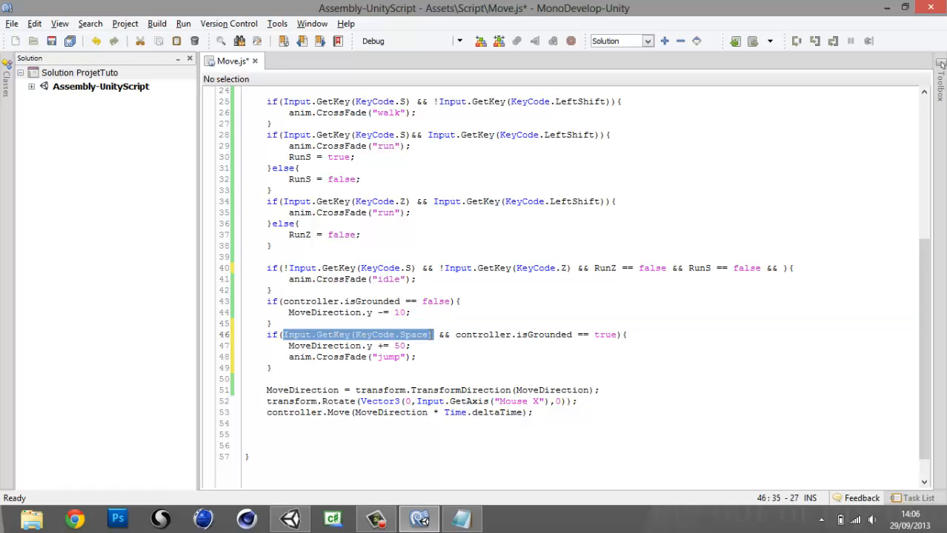
pyautogui.click(784, 269)
pyautogui.hotkey('ctrl', 'v')
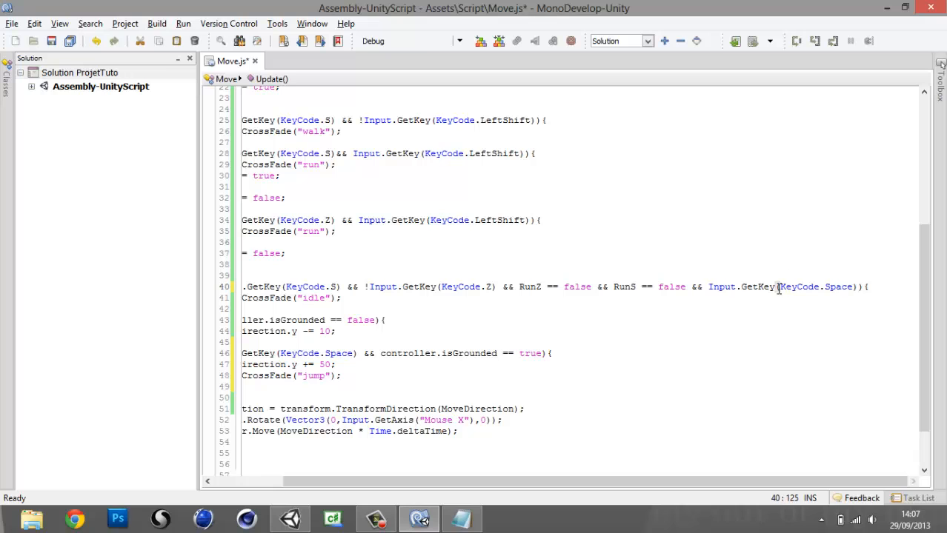
pyautogui.click(707, 287)
pyautogui.write('!')
# Review the extended idle condition, save Move.js, and return to Unity
pyautogui.scroll(6, 701, 324)
pyautogui.scroll(-3, 598, 370)
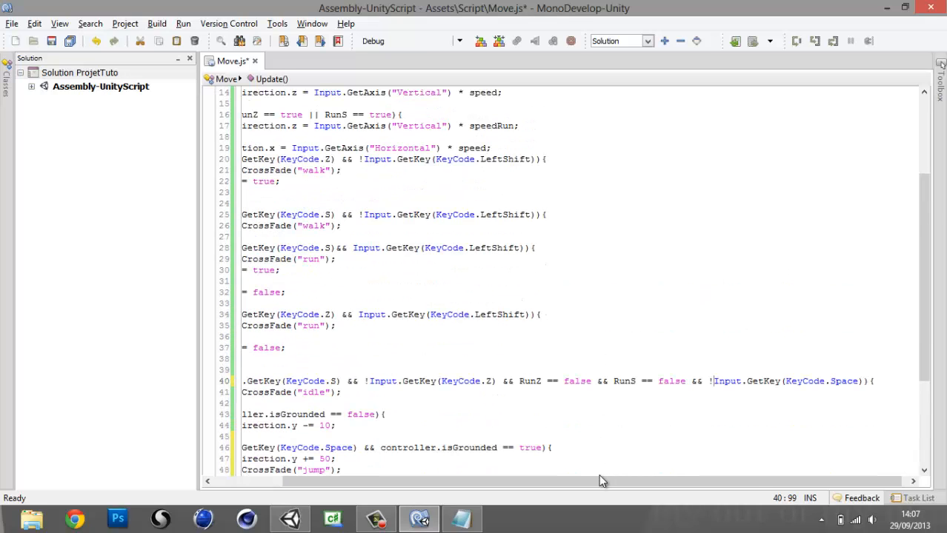
pyautogui.moveTo(549, 481); pyautogui.dragTo(479, 481)
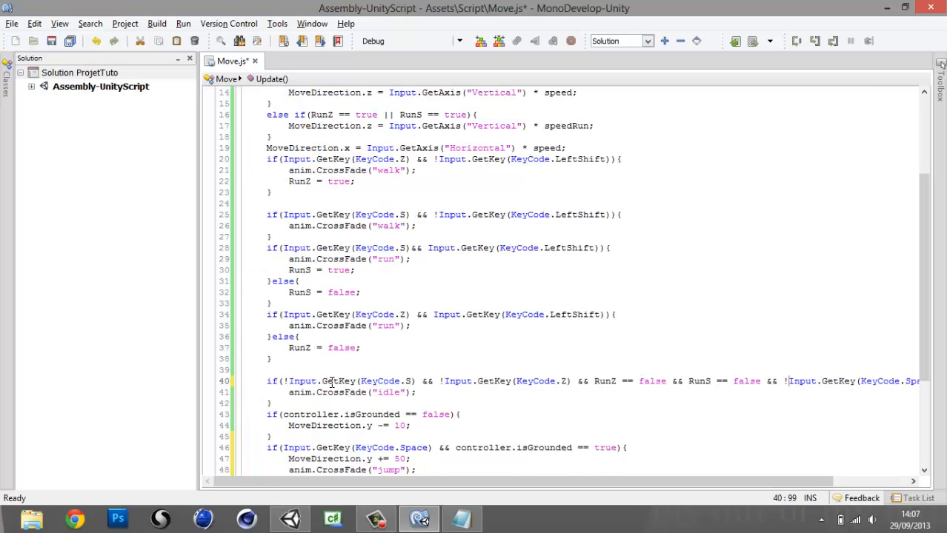
pyautogui.moveTo(323, 382); pyautogui.dragTo(878, 382)
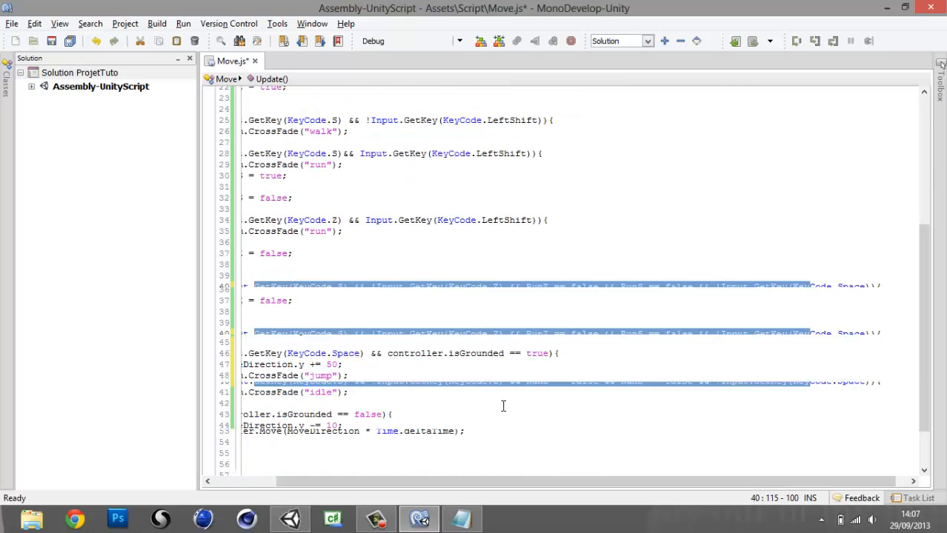
pyautogui.moveTo(470, 483); pyautogui.dragTo(285, 470)
pyautogui.hotkey('ctrl', 's')
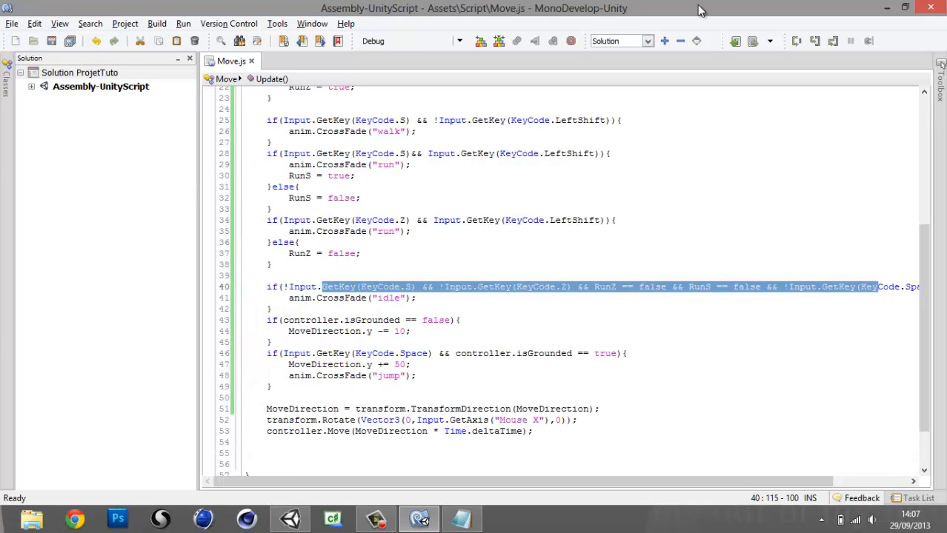
pyautogui.click(886, 7)
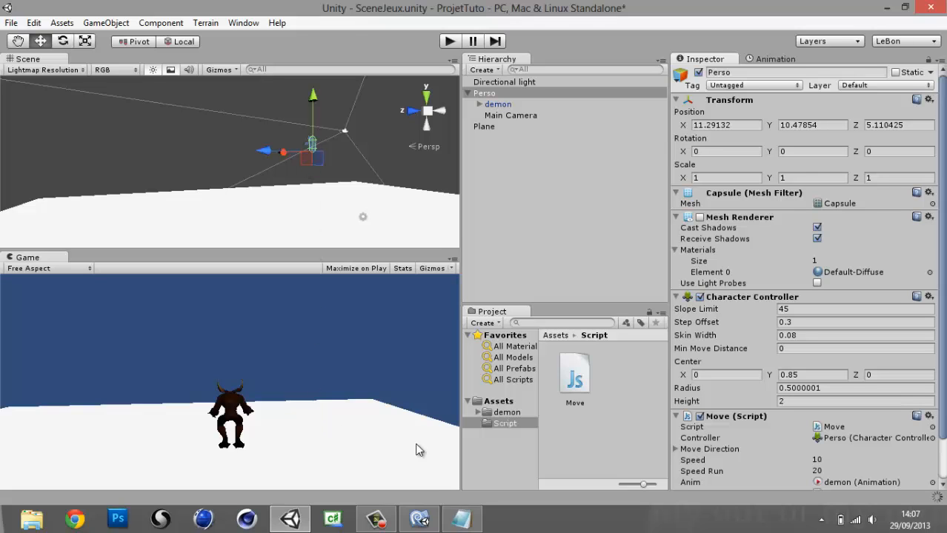
# Review the walk, run, idle, gravity and jump conditions in Move.js in MonoDevelop, and return to Unity
pyautogui.click(419, 519)
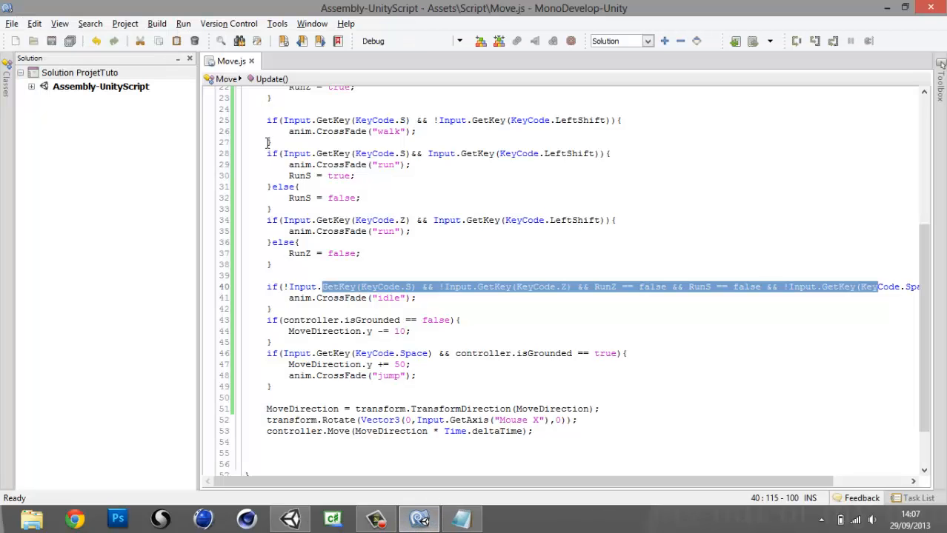
pyautogui.moveTo(271, 116); pyautogui.dragTo(420, 363)
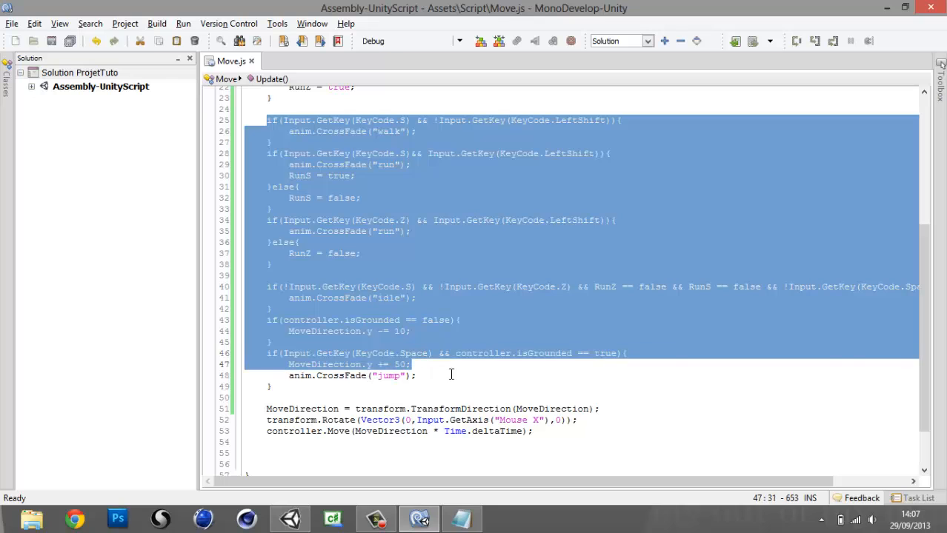
pyautogui.click(483, 409)
pyautogui.click(887, 7)
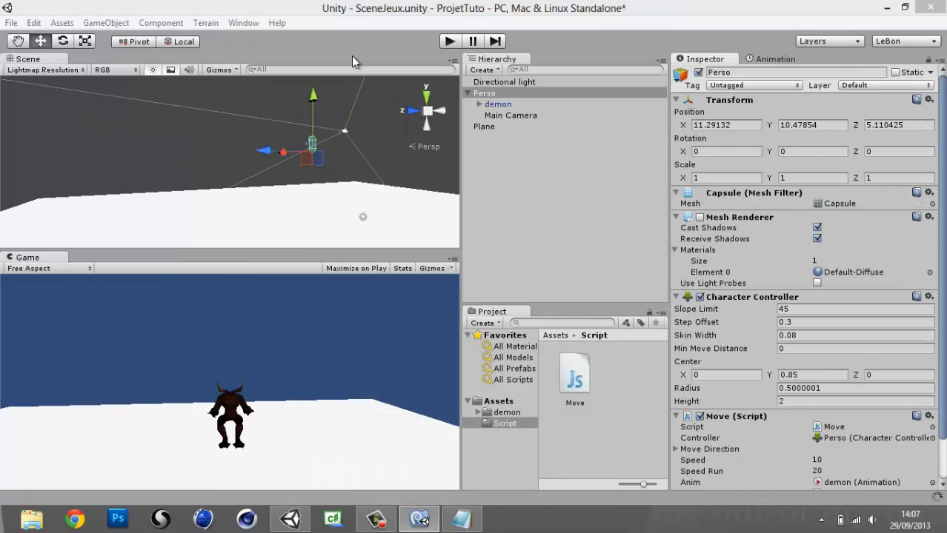
# Play the scene and make the demon jump repeatedly to test the jump and its animation
pyautogui.click(450, 42)
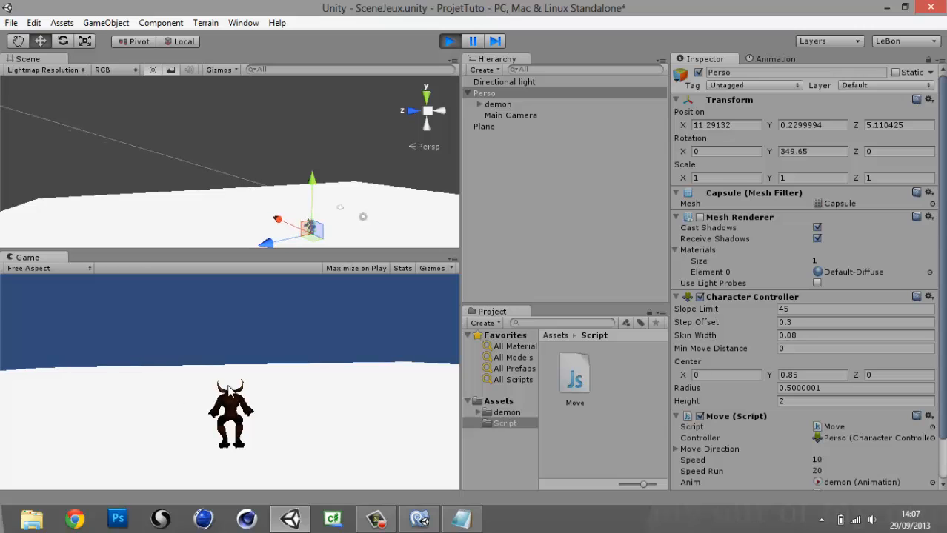
pyautogui.press('space')
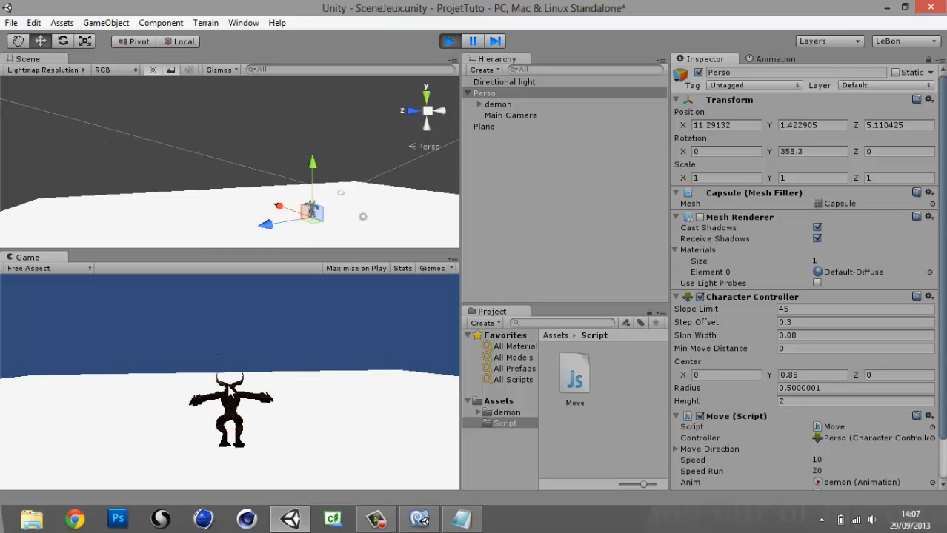
pyautogui.press('space')
pyautogui.press('space')
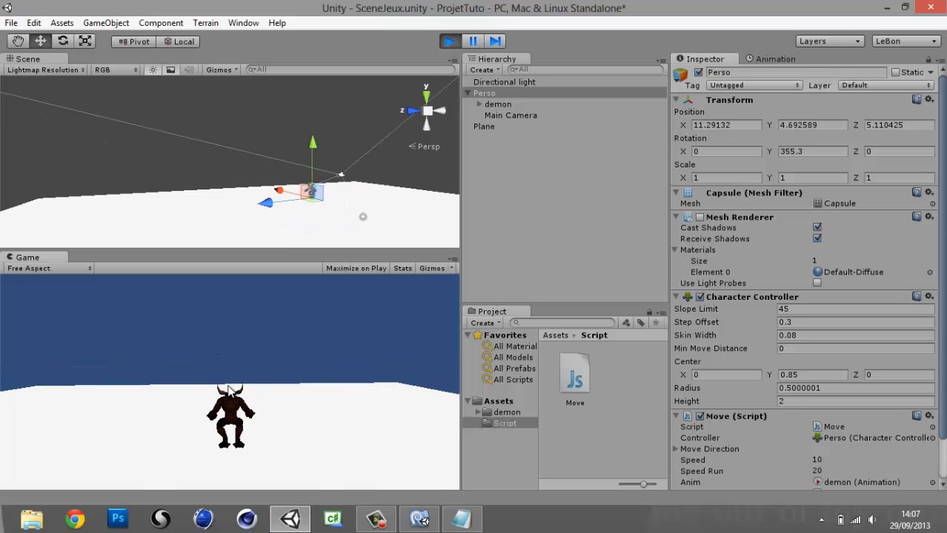
pyautogui.press('space')
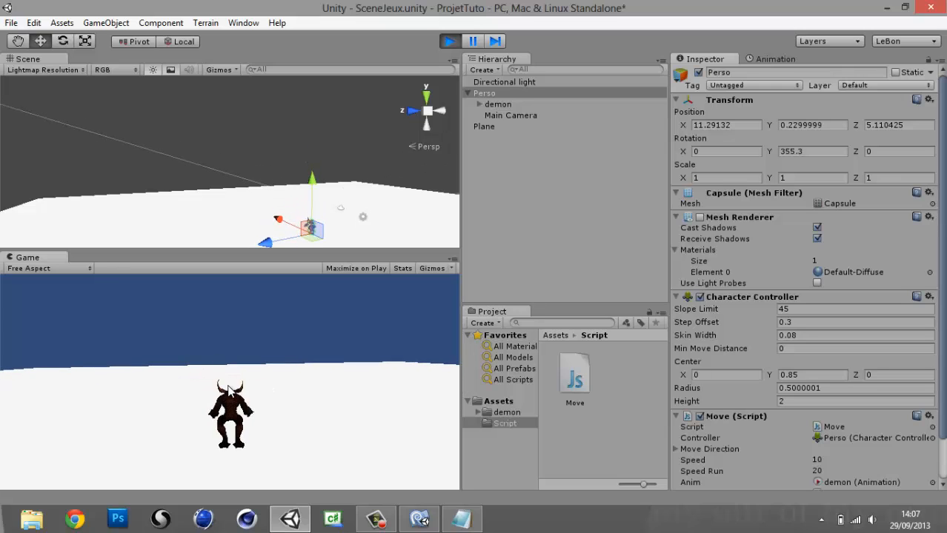
pyautogui.press('space')
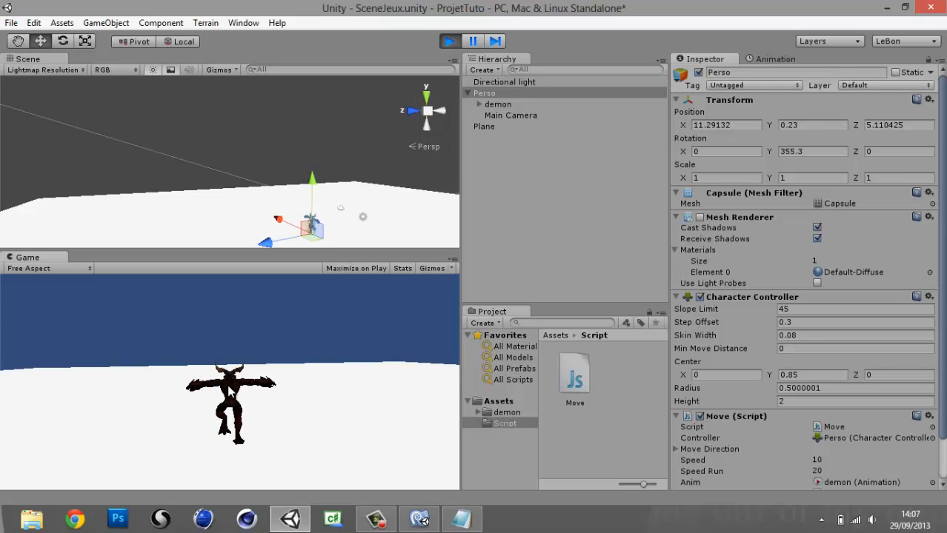
pyautogui.press('space')
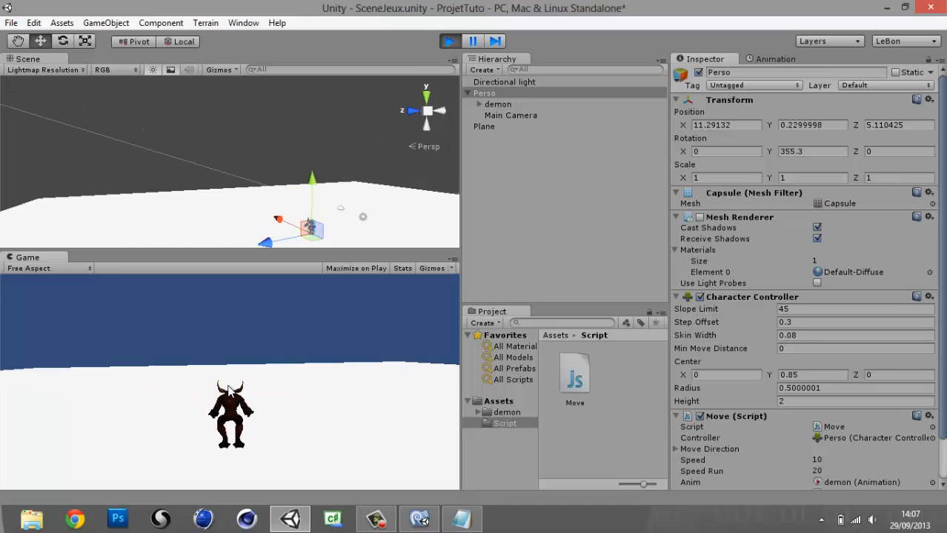
pyautogui.press('space')
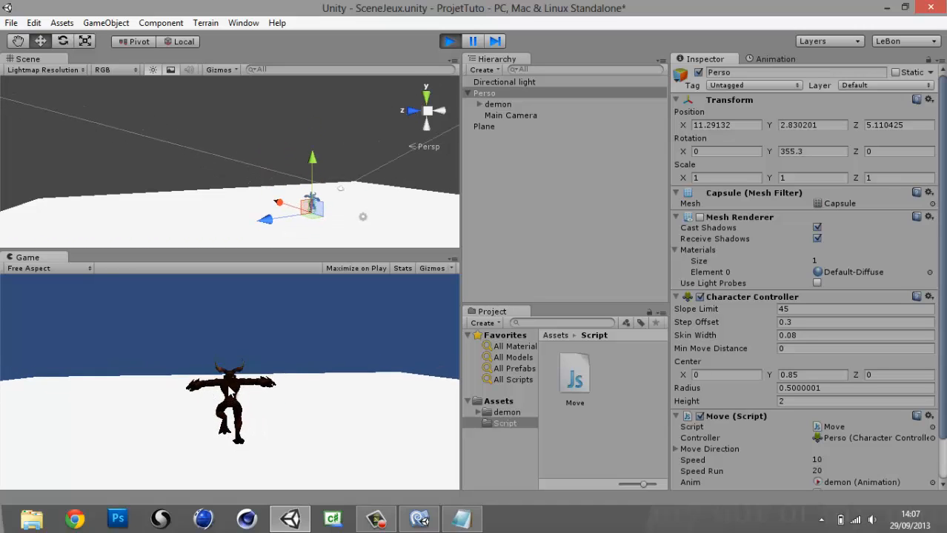
pyautogui.press('space')
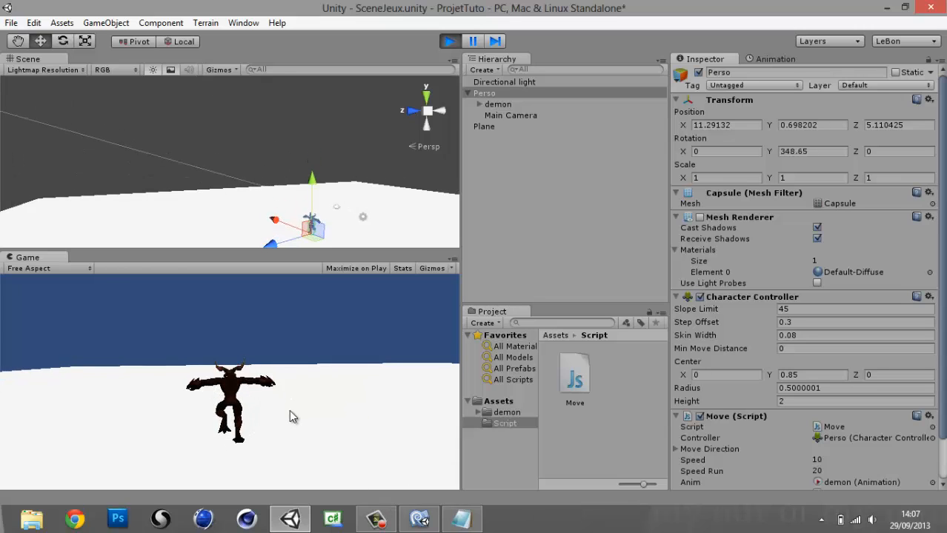
pyautogui.click(376, 518)
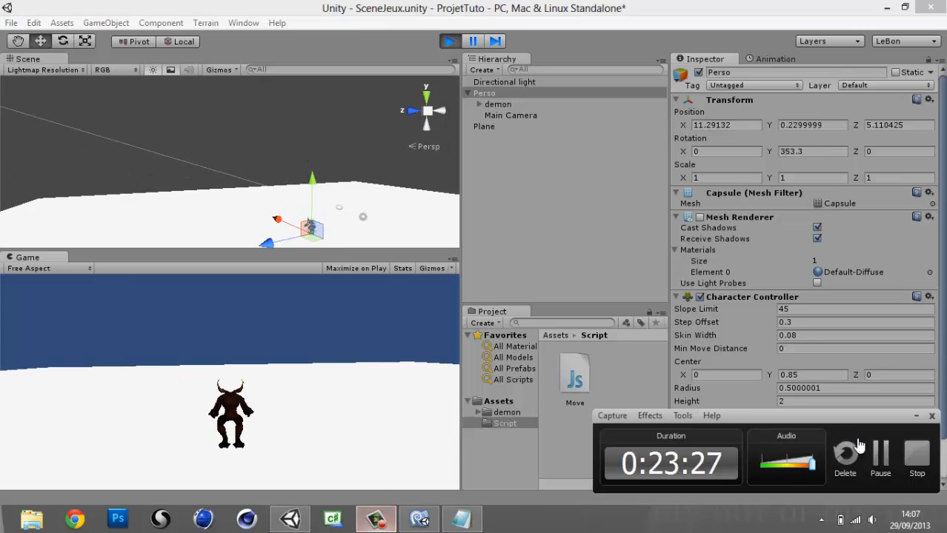
pyautogui.click(880, 452)
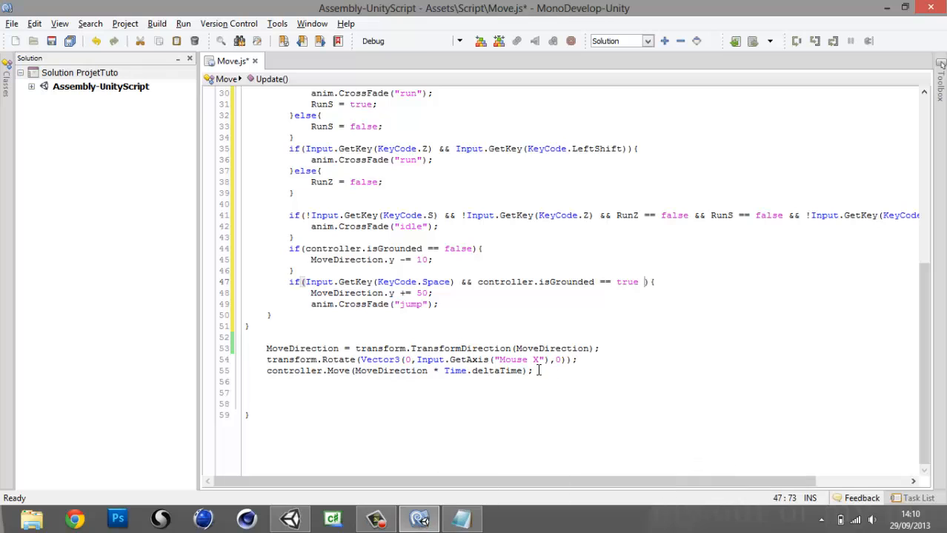
# Examine the if(controller.isGrounded == true) block in Move.js that encloses the walk, run, idle and jump conditions
pyautogui.scroll(7, 522, 377)
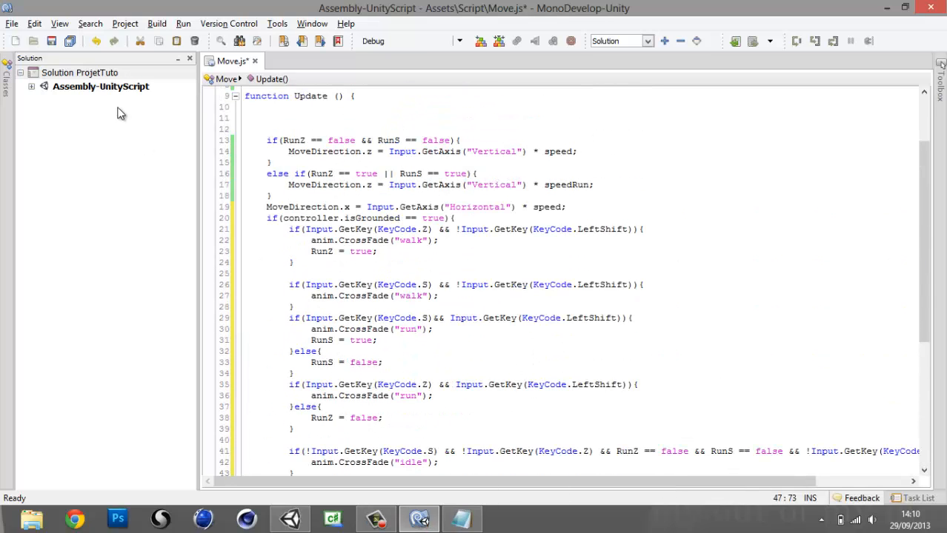
pyautogui.moveTo(290, 231); pyautogui.dragTo(384, 445)
pyautogui.moveTo(471, 216); pyautogui.dragTo(445, 218)
pyautogui.click(291, 237)
pyautogui.click(446, 219)
pyautogui.click(317, 223)
pyautogui.scroll(-2, 445, 216)
pyautogui.scroll(-6, 444, 216)
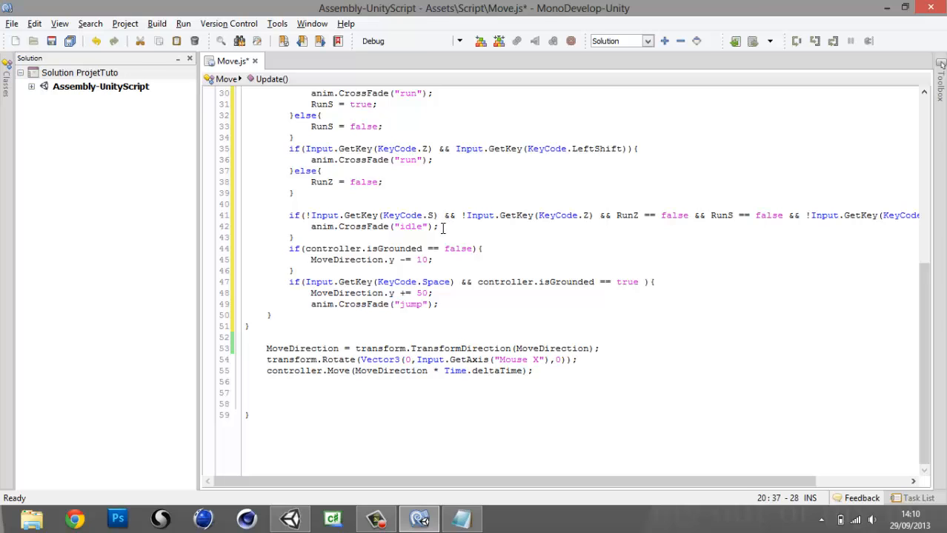
pyautogui.scroll(3, 516, 302)
pyautogui.scroll(1, 445, 331)
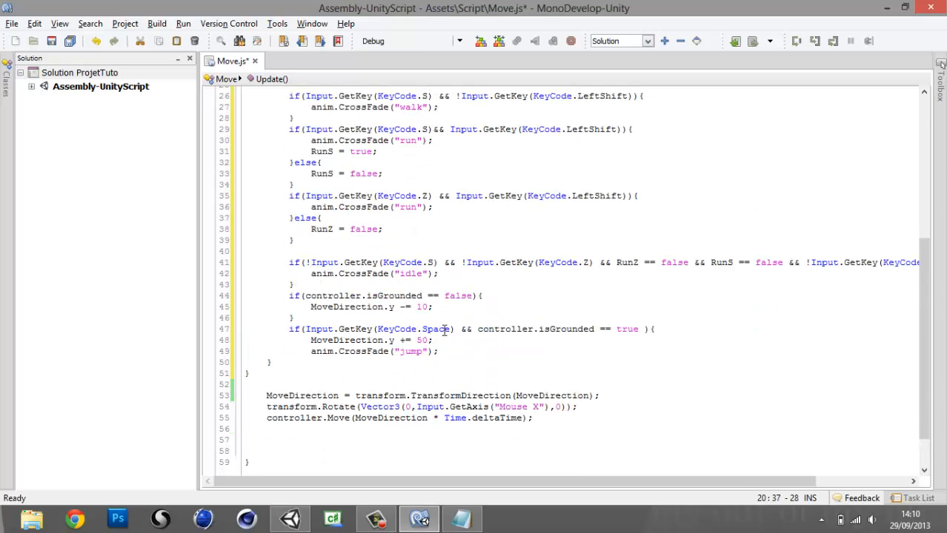
pyautogui.moveTo(482, 295); pyautogui.dragTo(286, 296)
pyautogui.press('Delete')
pyautogui.click(294, 319)
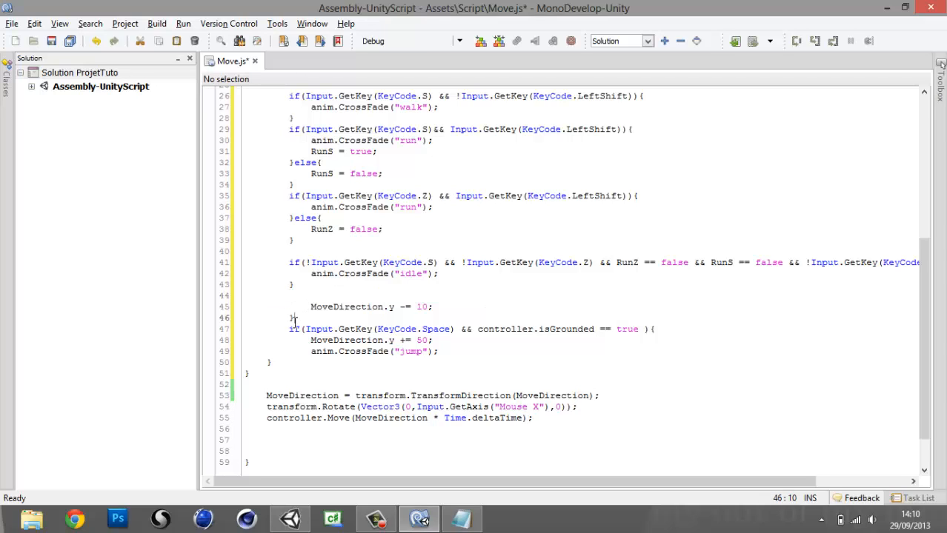
pyautogui.press('BackSpace')
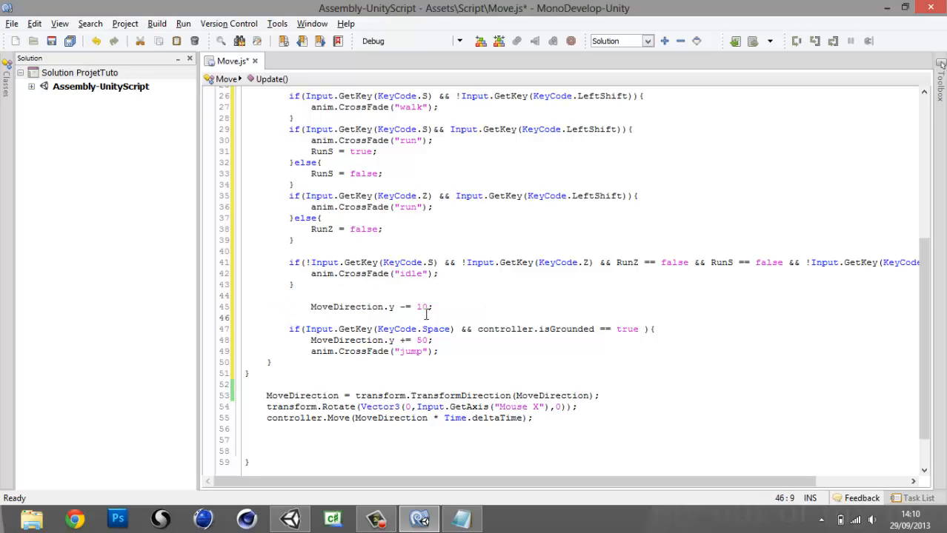
pyautogui.hotkey('ctrl', 'z')
pyautogui.hotkey('ctrl', 'z')
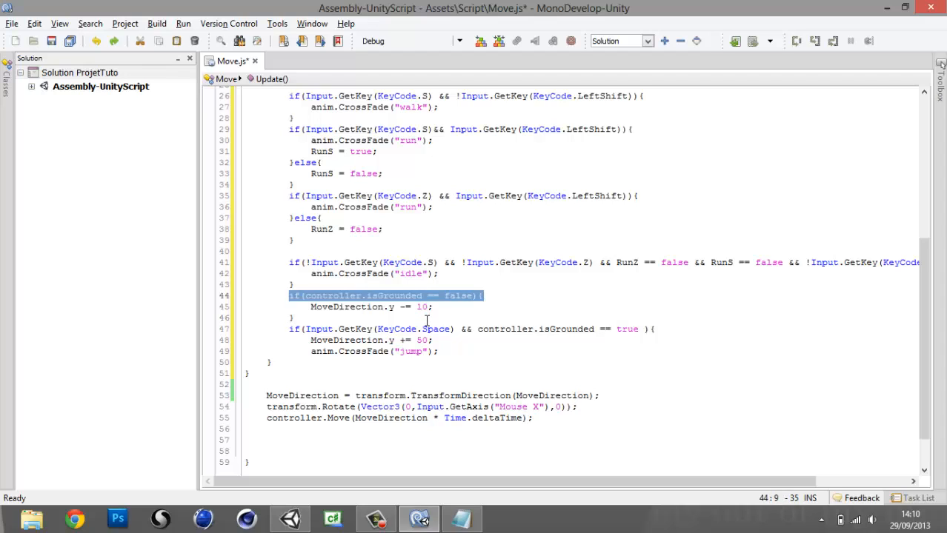
# Move the if(controller.isGrounded == false) gravity block out of the grounded block, directly above the MoveDirection = transform.TransformDirection(MoveDirection); line
pyautogui.click(426, 319)
pyautogui.moveTo(437, 306); pyautogui.dragTo(429, 298)
pyautogui.moveTo(311, 326); pyautogui.dragTo(282, 296)
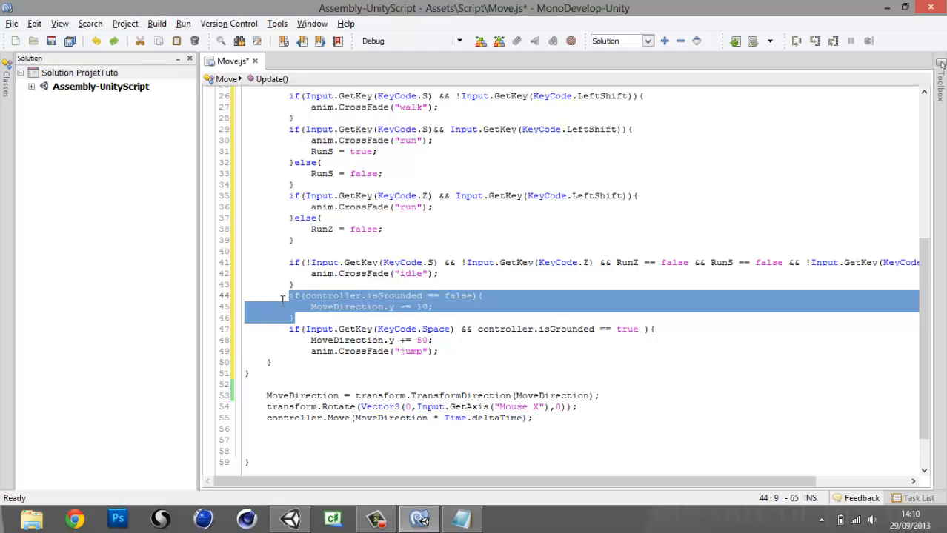
pyautogui.press('Delete')
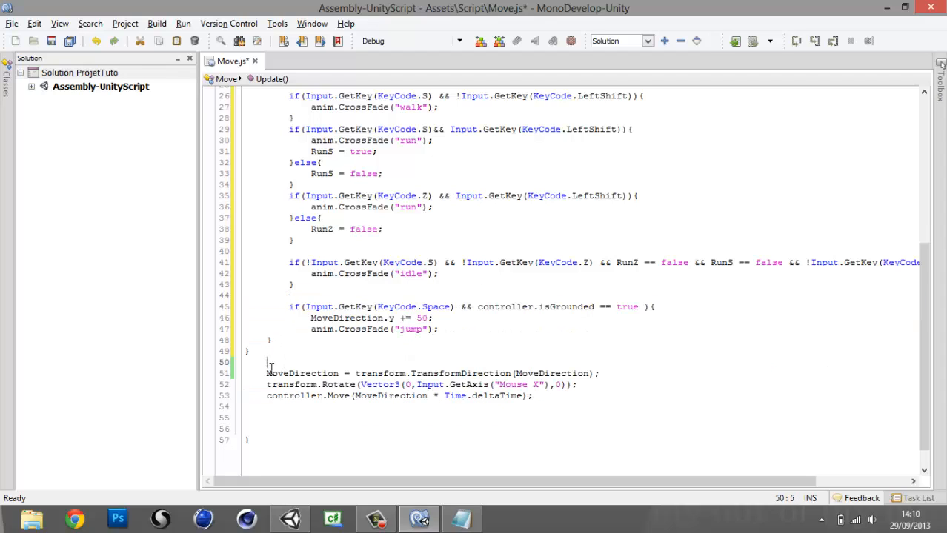
pyautogui.write('if(controller.isGrounded == false){ \t\t\tMoveDirection.y -= 10; \t\t}')
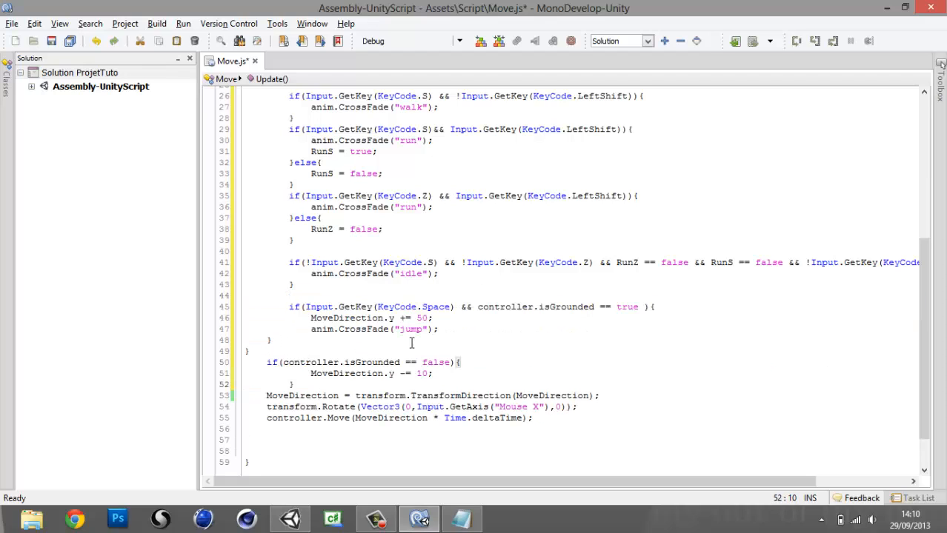
pyautogui.click(638, 306)
pyautogui.write('&& anim ')
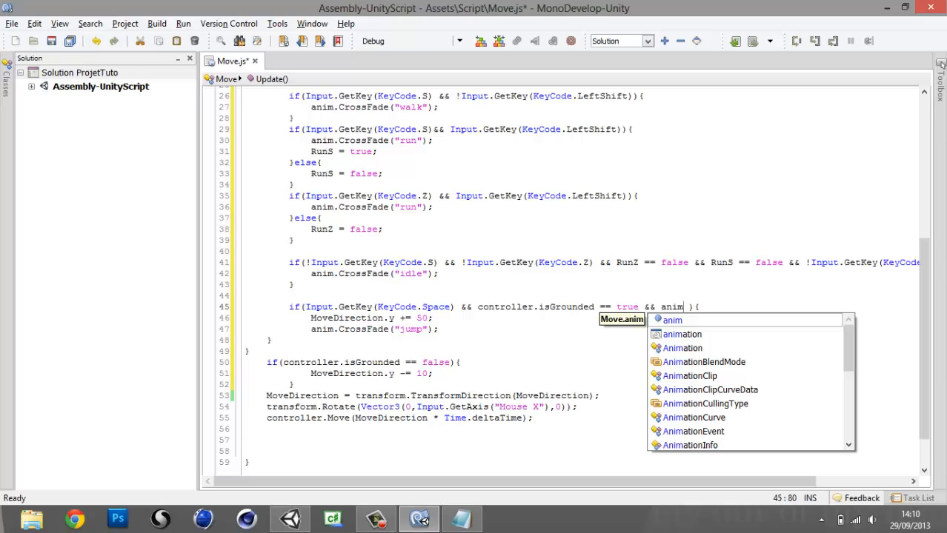
pyautogui.write('5')
pyautogui.press('BackSpace')
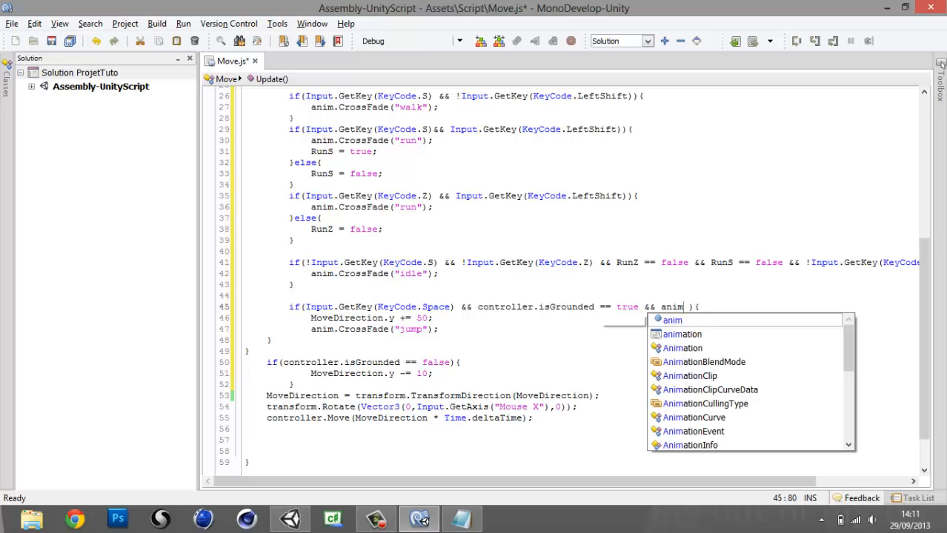
pyautogui.press('Left')
pyautogui.press('Left')
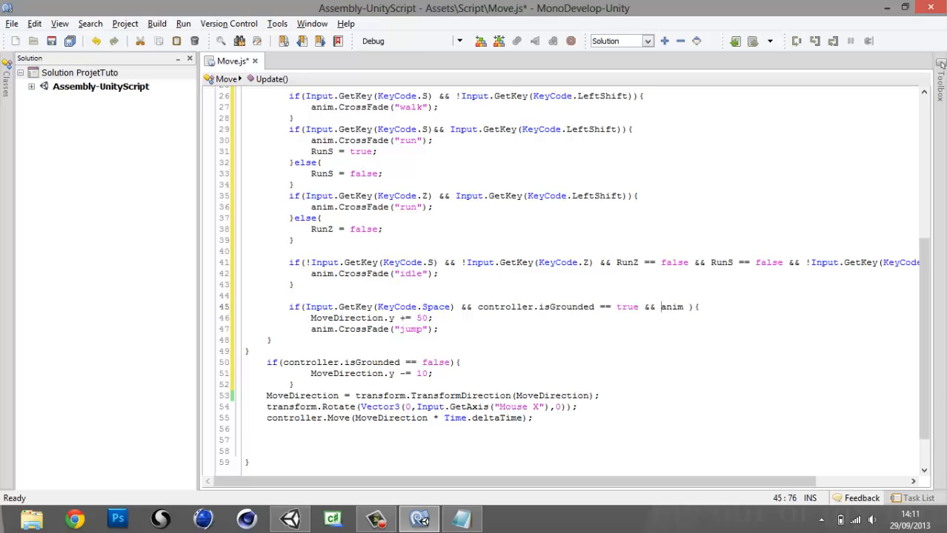
pyautogui.write('!')
pyautogui.moveTo(688, 309); pyautogui.dragTo(641, 307)
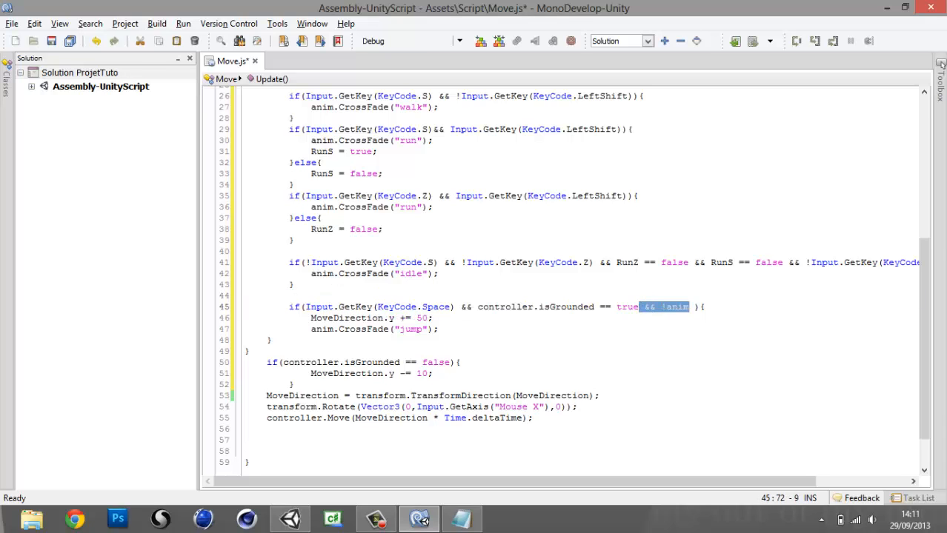
pyautogui.press('BackSpace')
# Save Move.js, return to Unity and stop the running scene
pyautogui.hotkey('ctrl', 's')
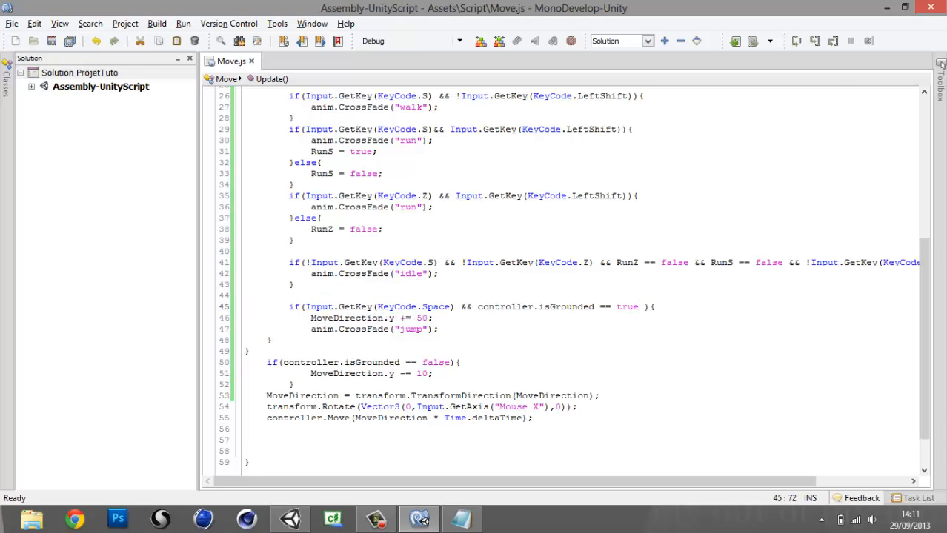
pyautogui.click(886, 8)
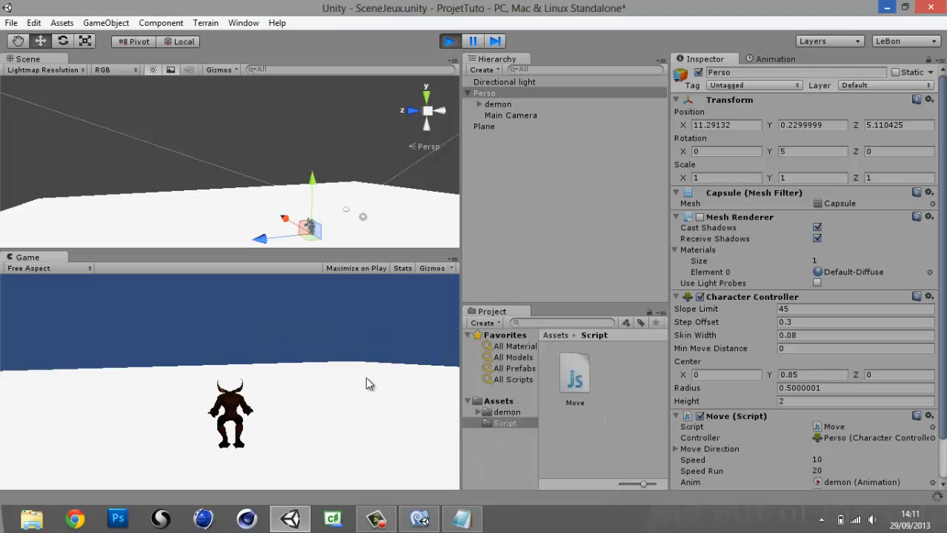
pyautogui.click(450, 42)
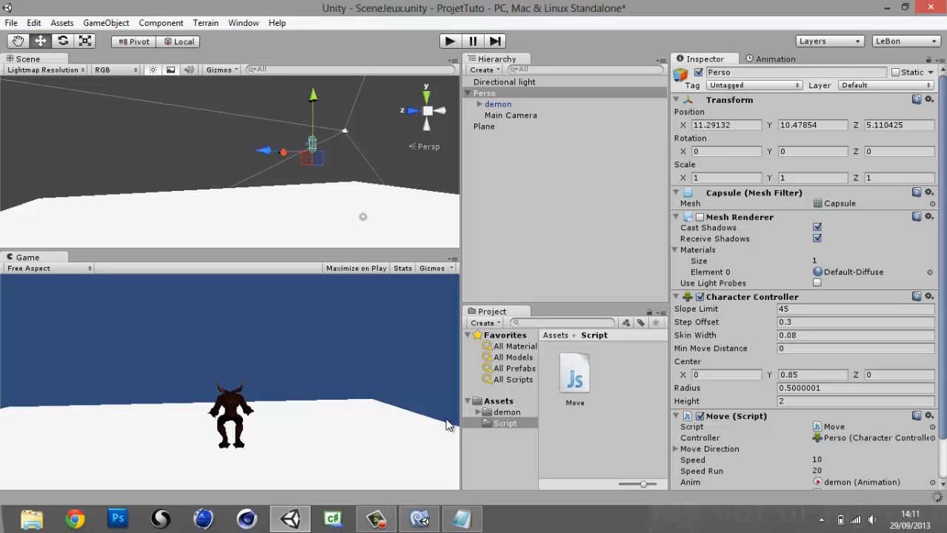
# Run the scene with the updated script and trigger several jumps to check the demon's jumping and landing
pyautogui.click(450, 41)
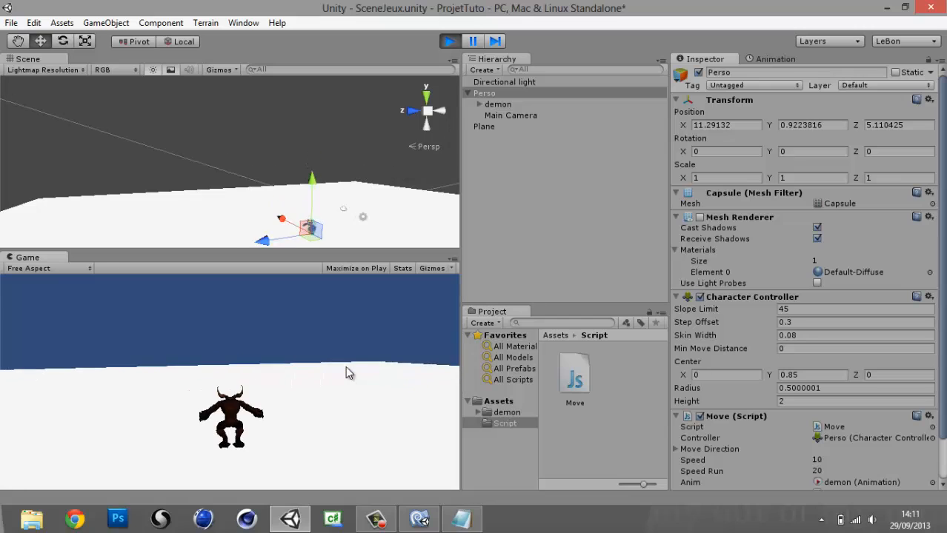
pyautogui.press('space')
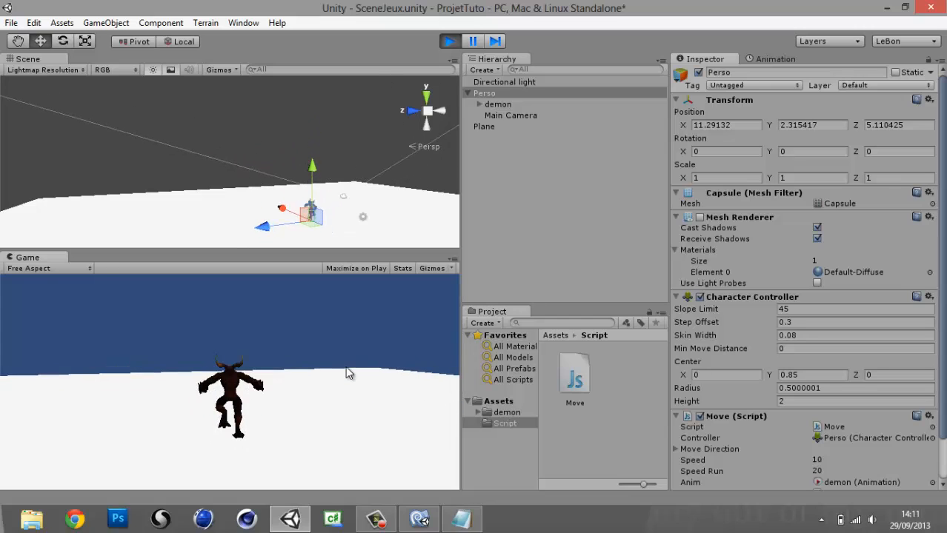
pyautogui.press('space')
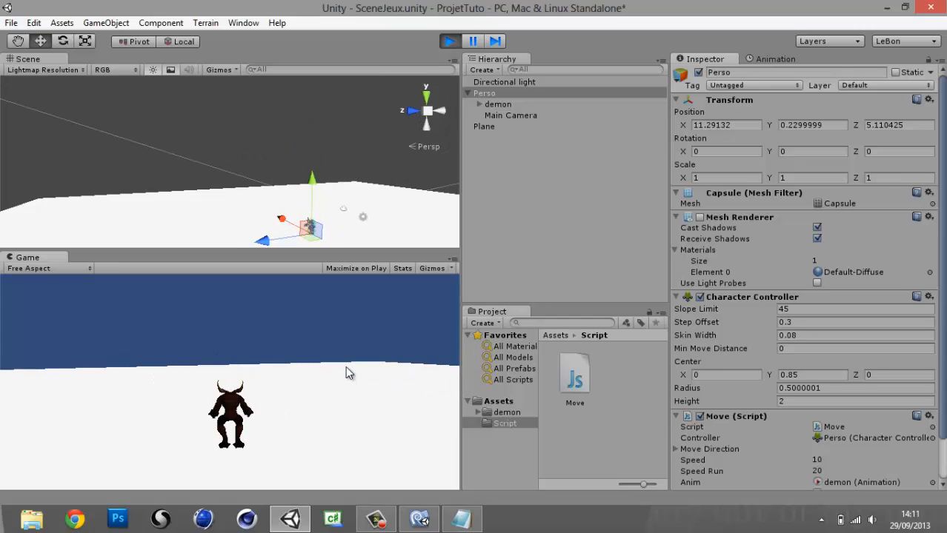
pyautogui.press('space')
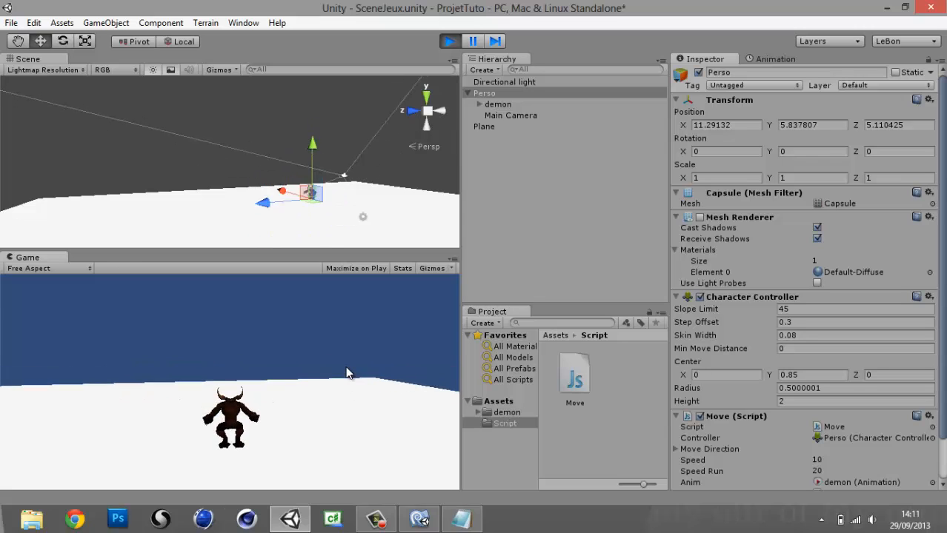
pyautogui.press('space')
pyautogui.press('space')
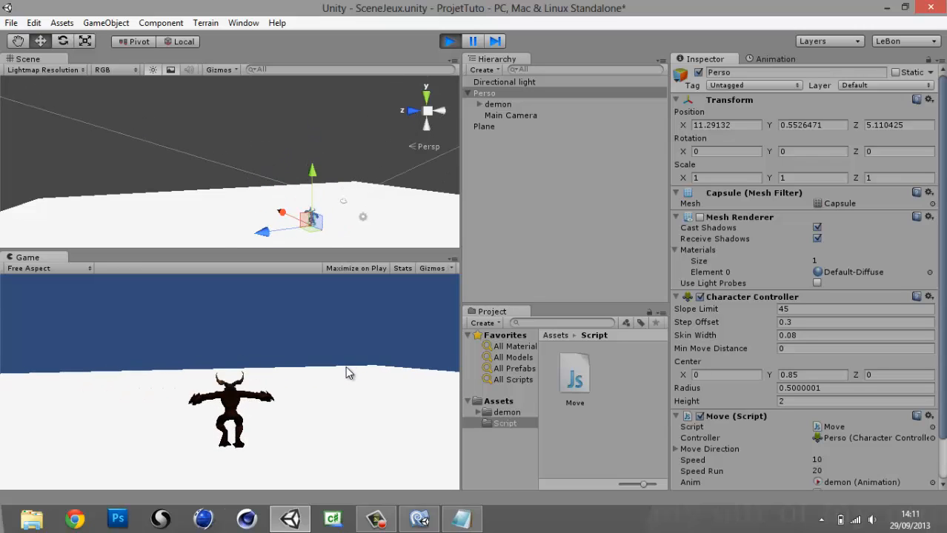
pyautogui.press('space')
pyautogui.press('space')
pyautogui.press('space')
pyautogui.press('space')
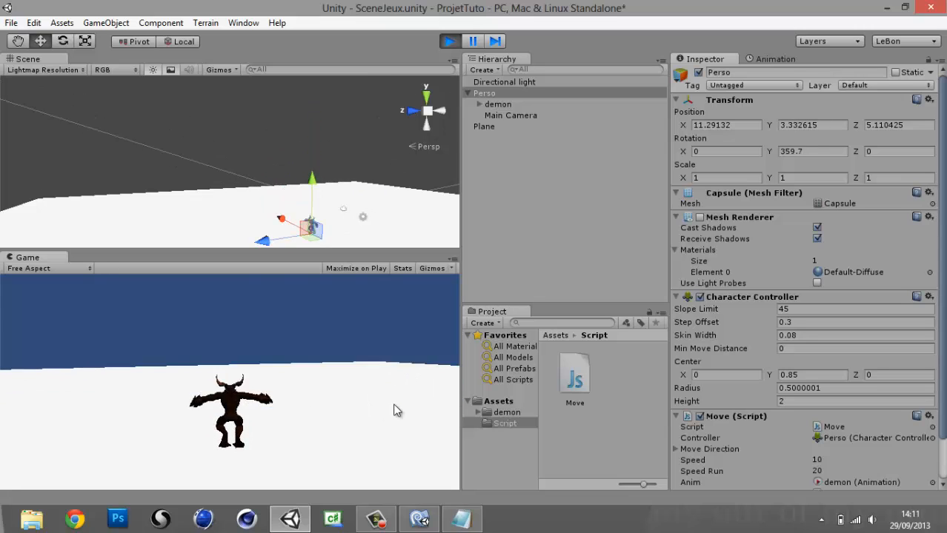
# Test the demon's movement in the running scene by combining jumps with walking forward, backward and sideways
pyautogui.press('space')
pyautogui.press('Up')
pyautogui.press('Up')
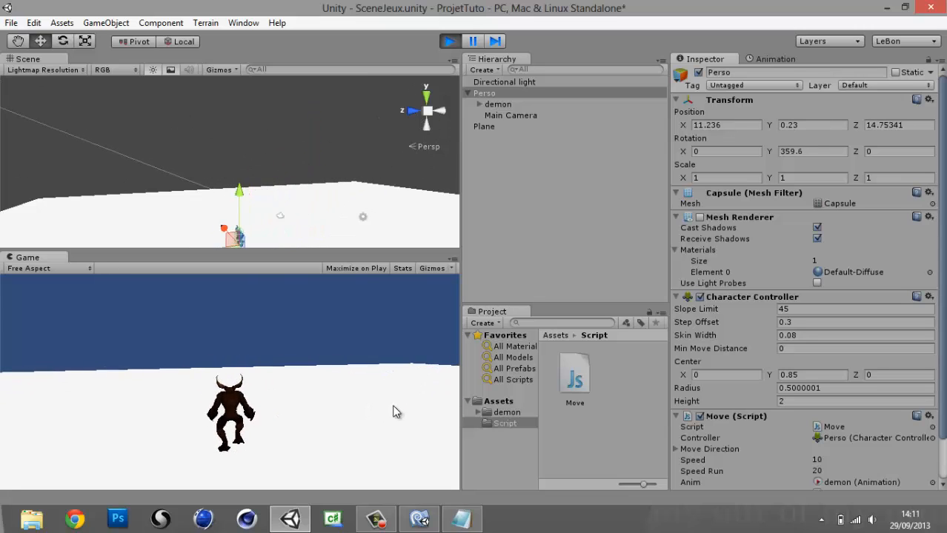
pyautogui.press('Down')
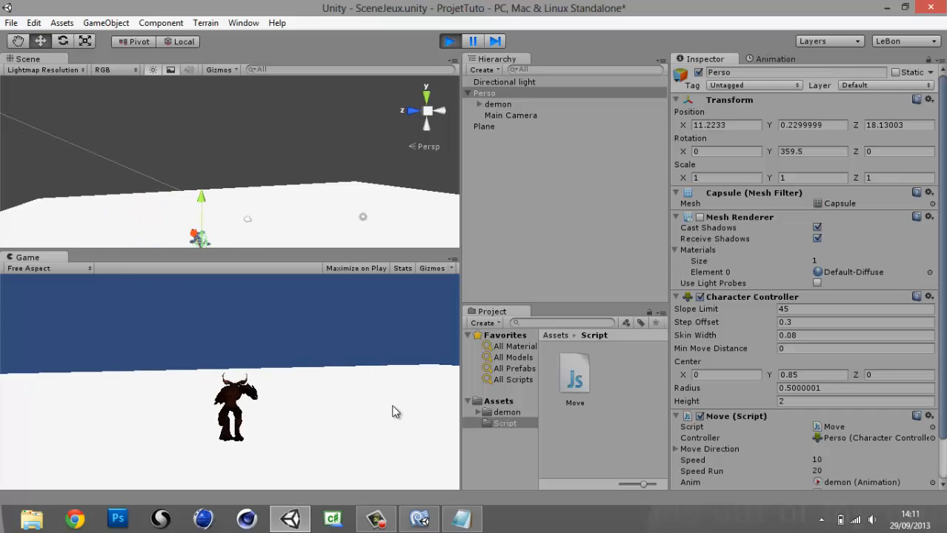
pyautogui.press('Left')
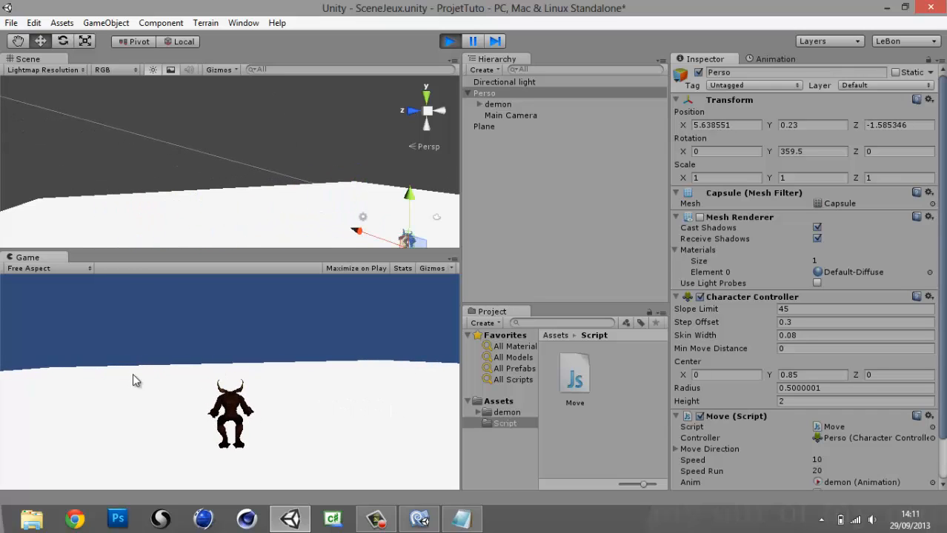
pyautogui.press('space')
pyautogui.press('space')
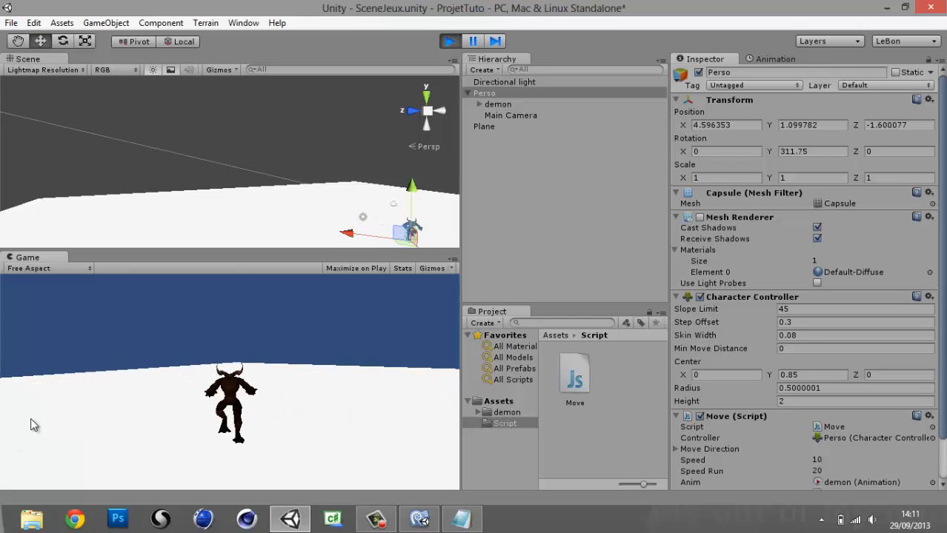
pyautogui.press('Up')
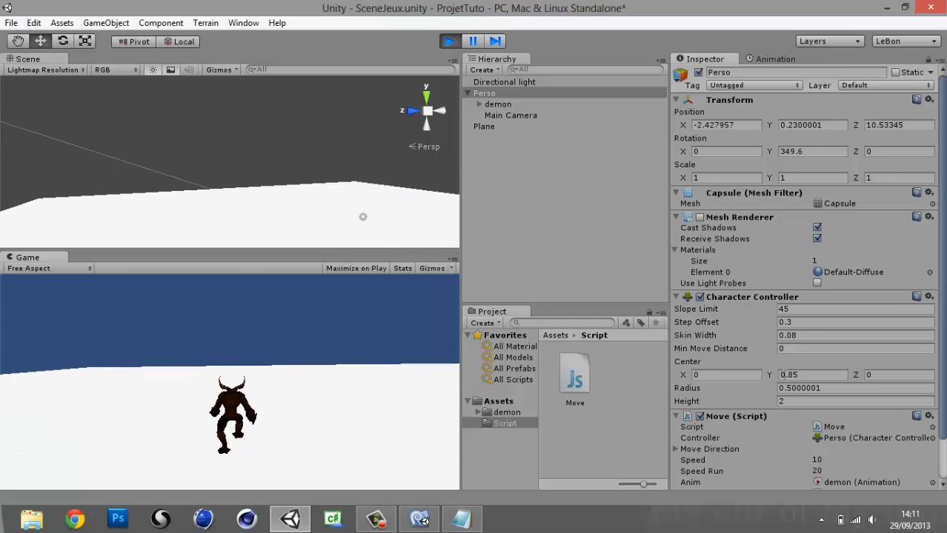
pyautogui.press('Down')
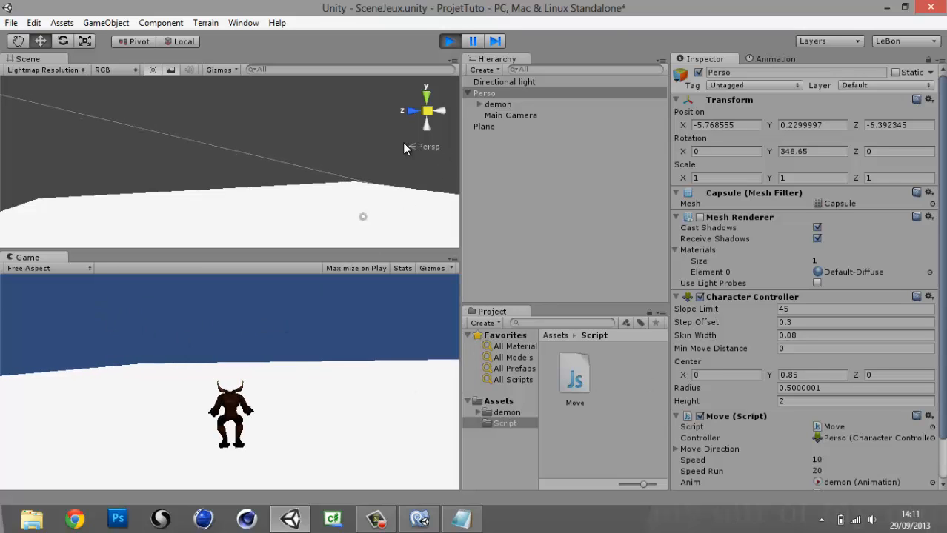
pyautogui.click(376, 519)
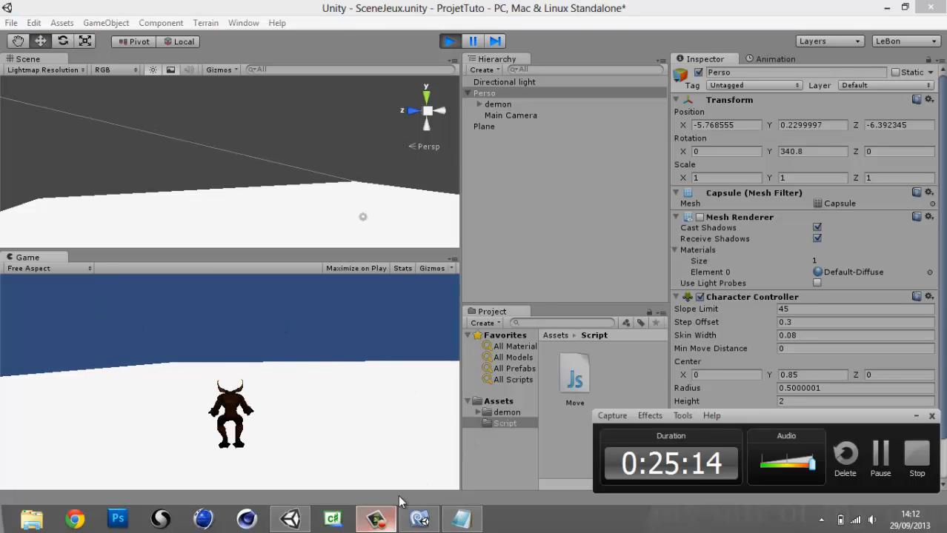
pyautogui.click(887, 463)
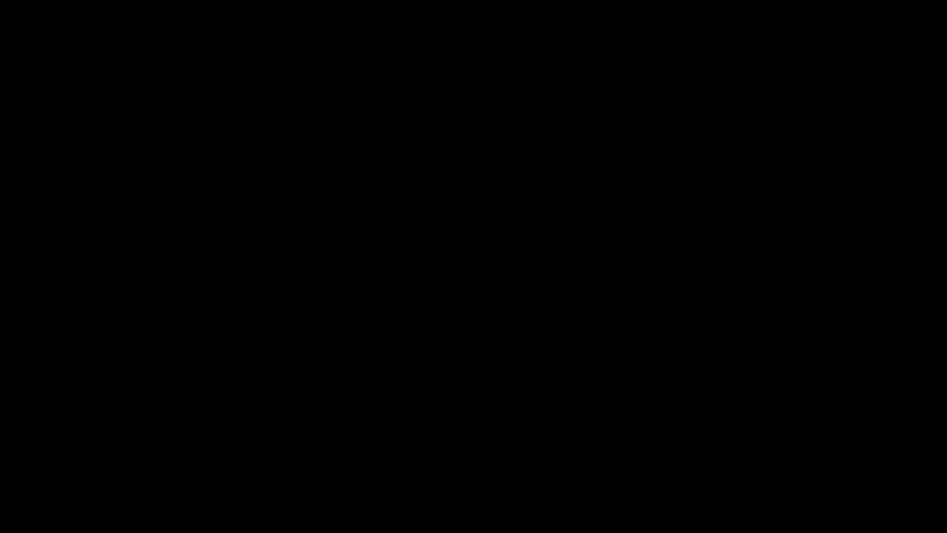